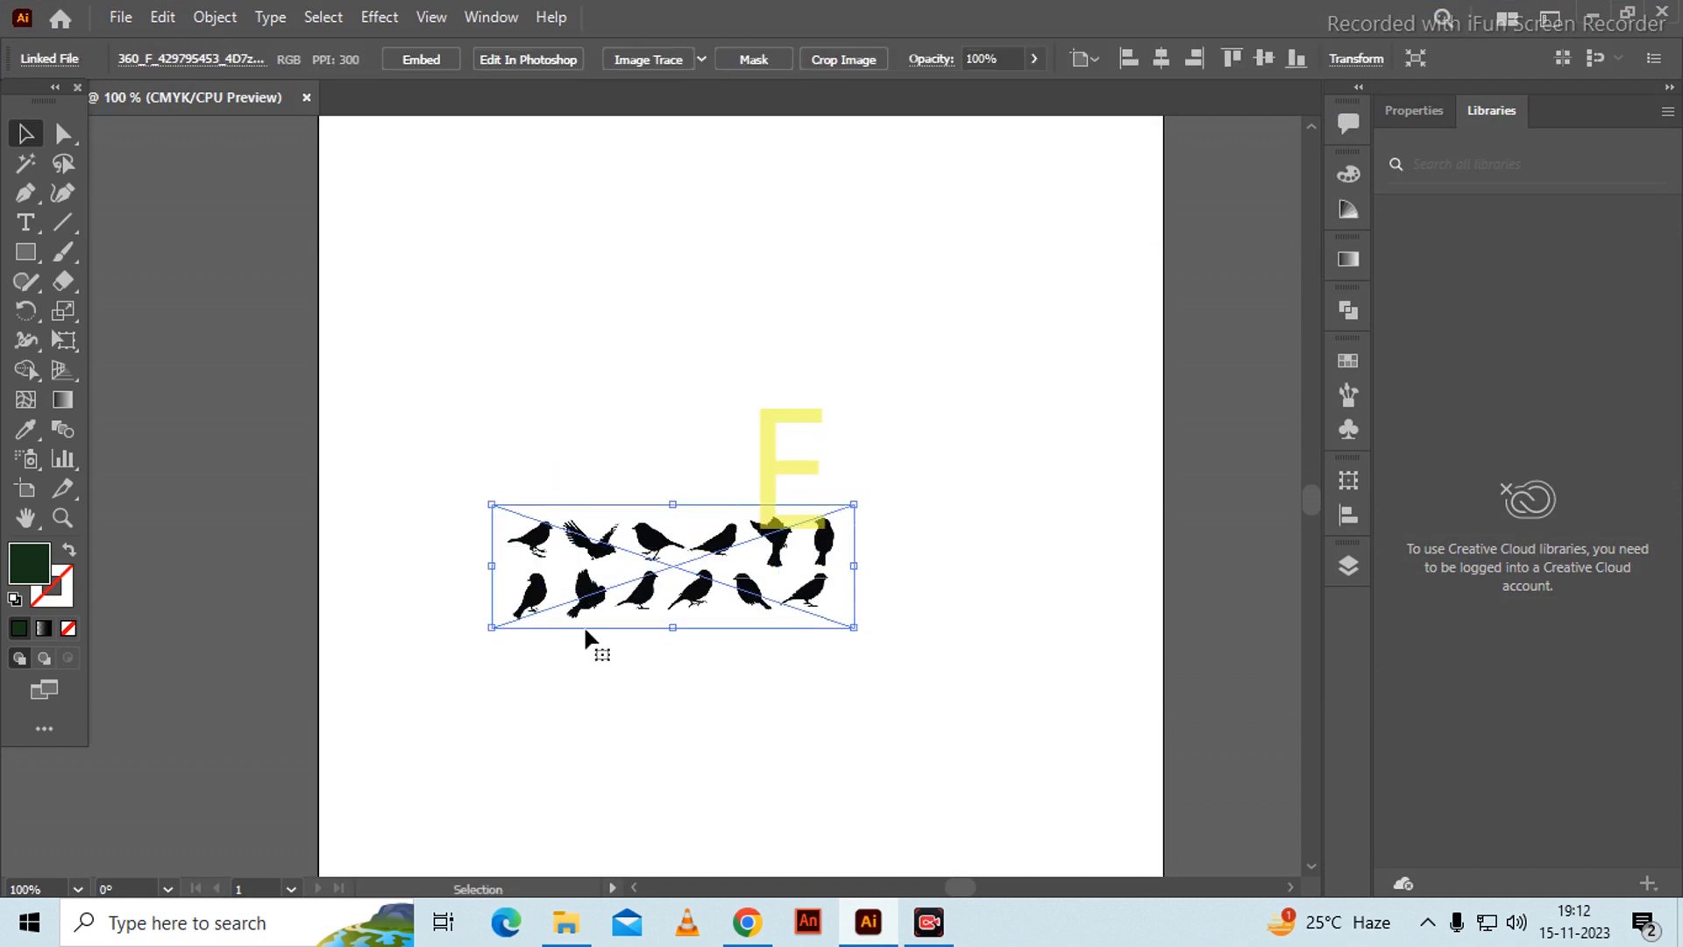
# - Enlarge the linked bird silhouettes image to about 5.25 in wide and shift it slightly lower on the artboard
pyautogui.moveTo(854, 504); pyautogui.dragTo(1030, 426)
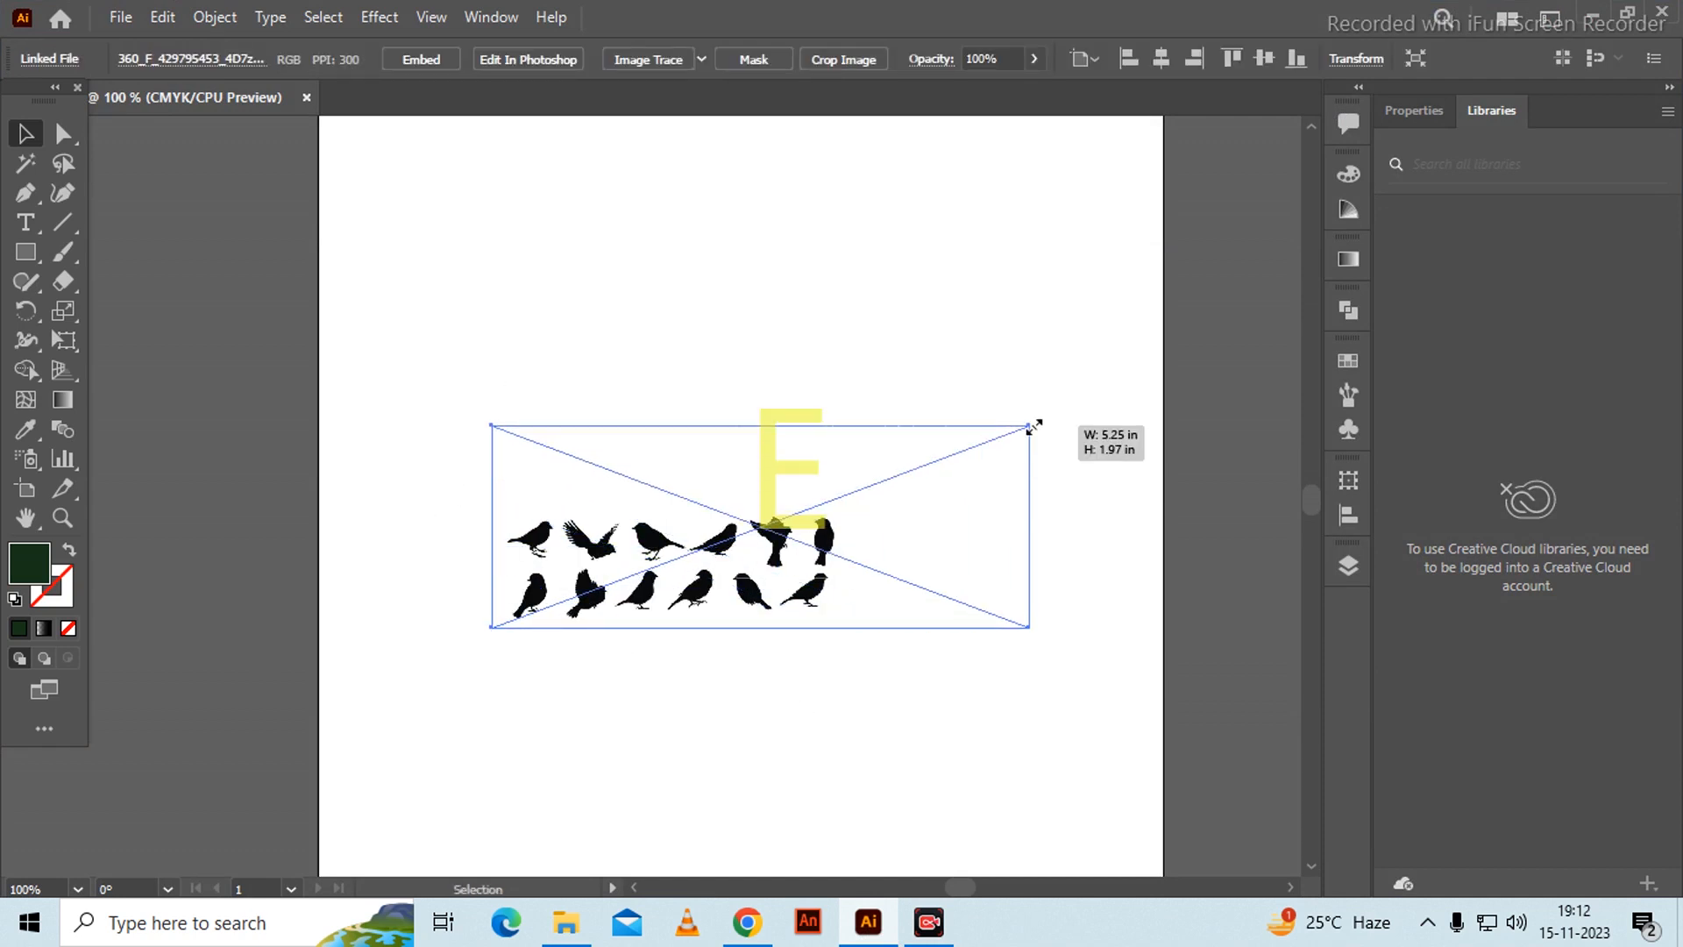
pyautogui.moveTo(780, 482); pyautogui.dragTo(773, 507)
pyautogui.moveTo(710, 579); pyautogui.dragTo(689, 666)
pyautogui.click(609, 353)
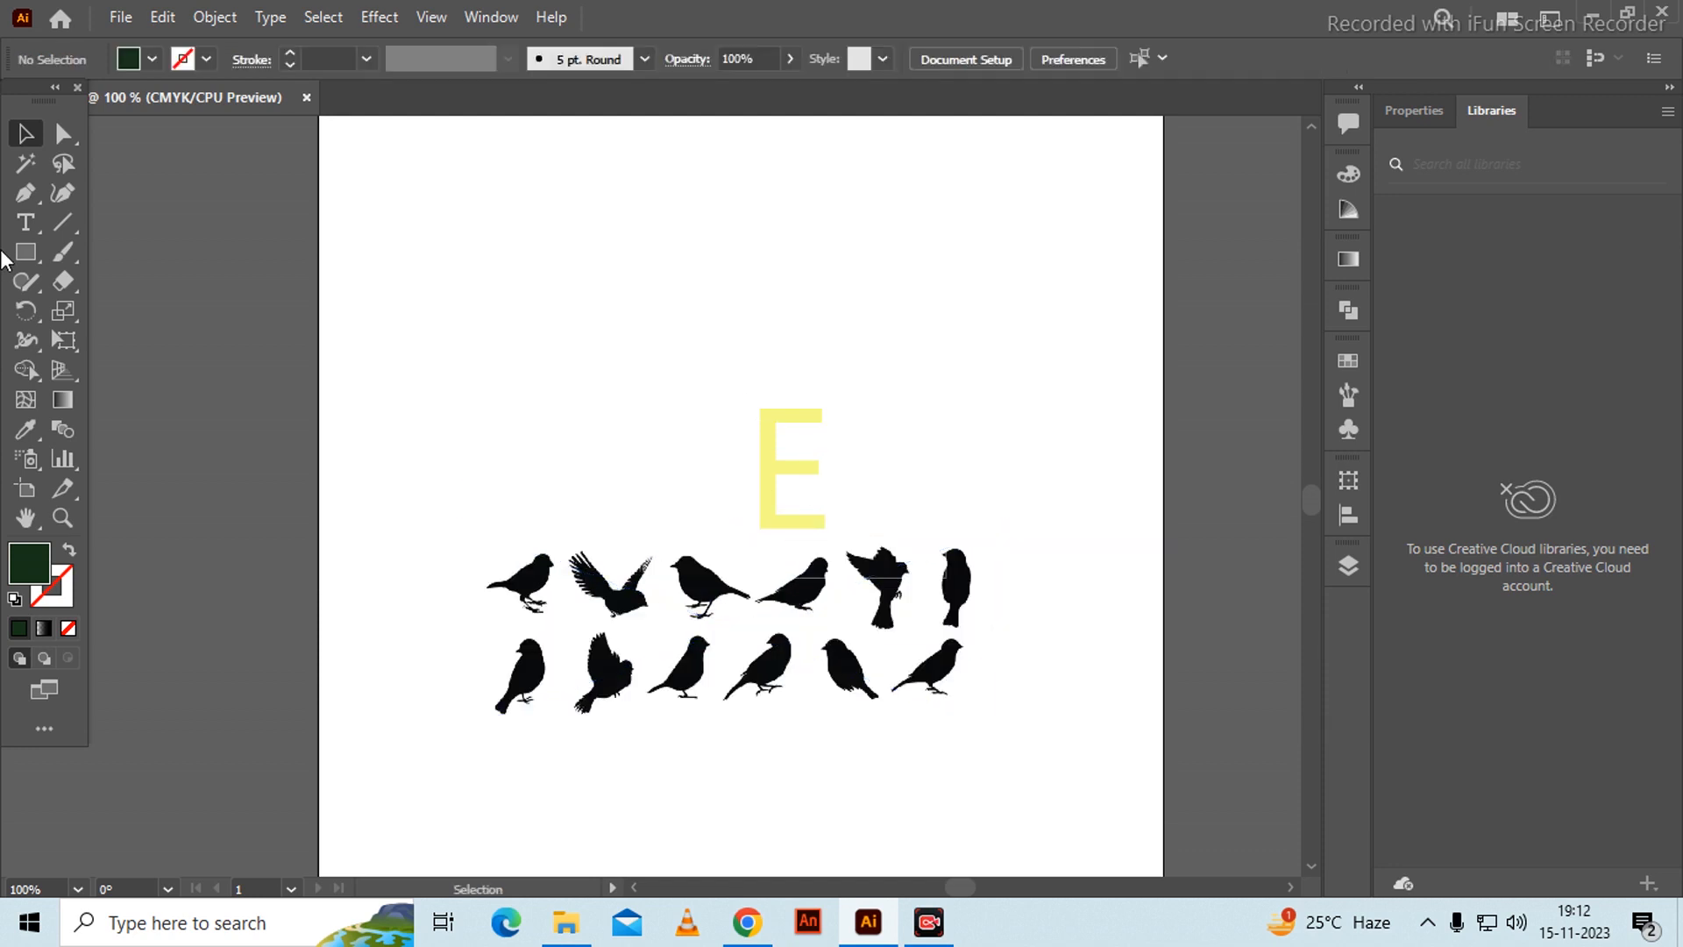
# - Add the text "সবার স্বপ্ন থাকে" above the birds and enlarge it to about 73 pt
pyautogui.click(26, 221)
pyautogui.click(469, 279)
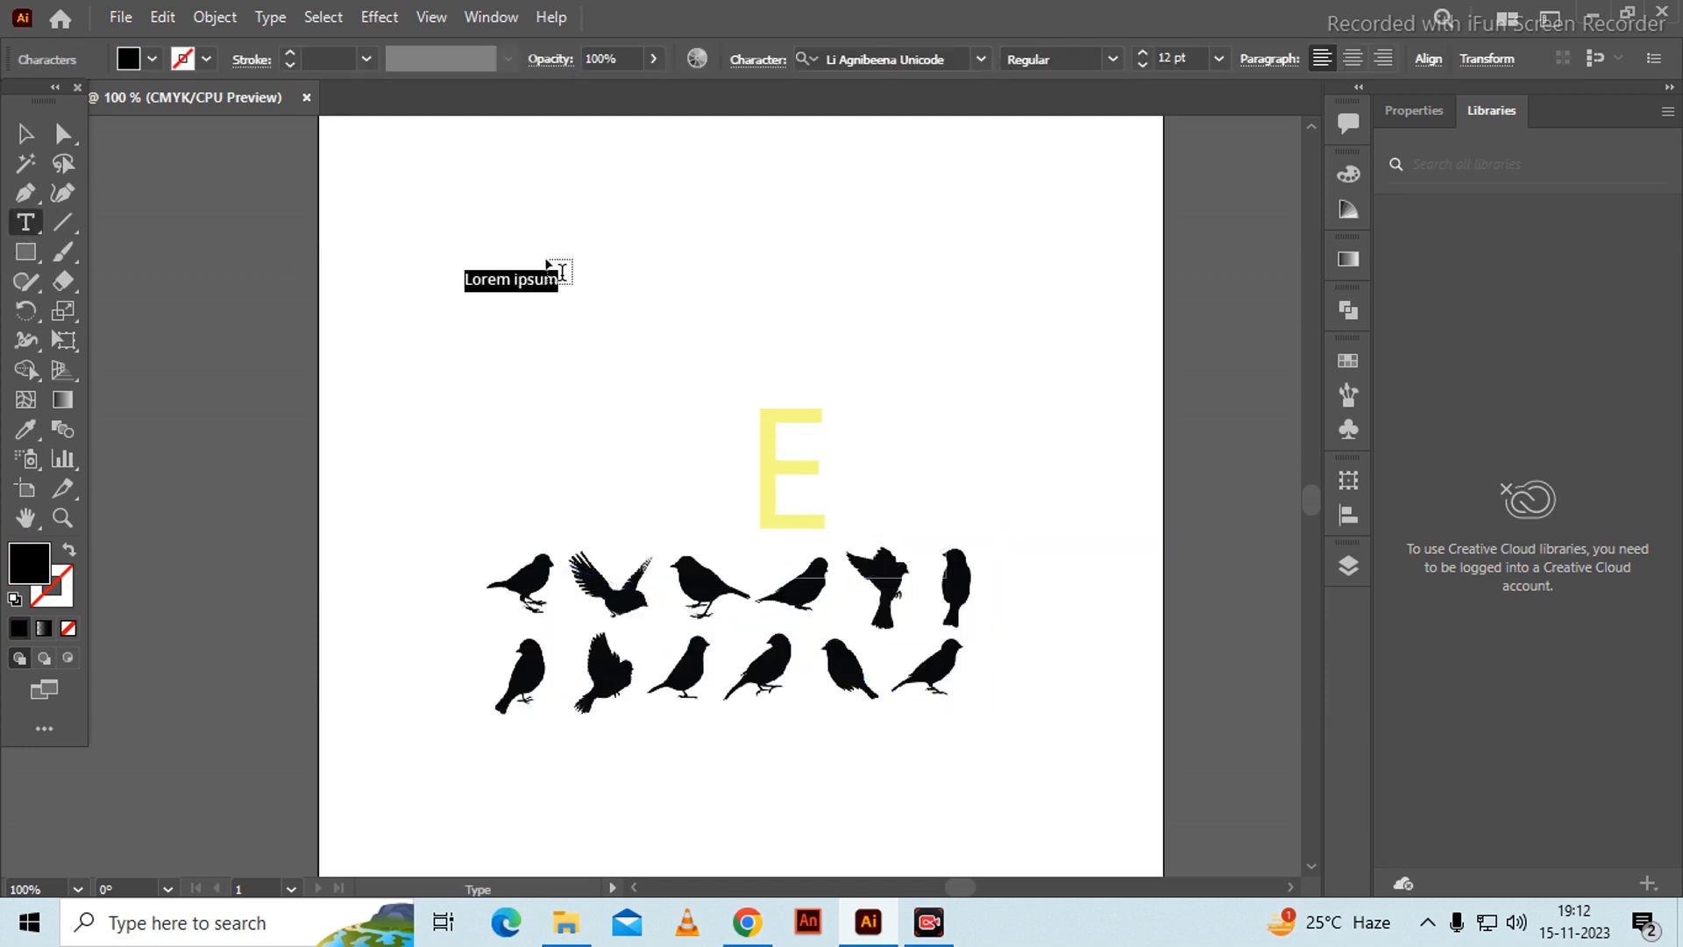
pyautogui.write('সবার স্বপ্ন থাকে')
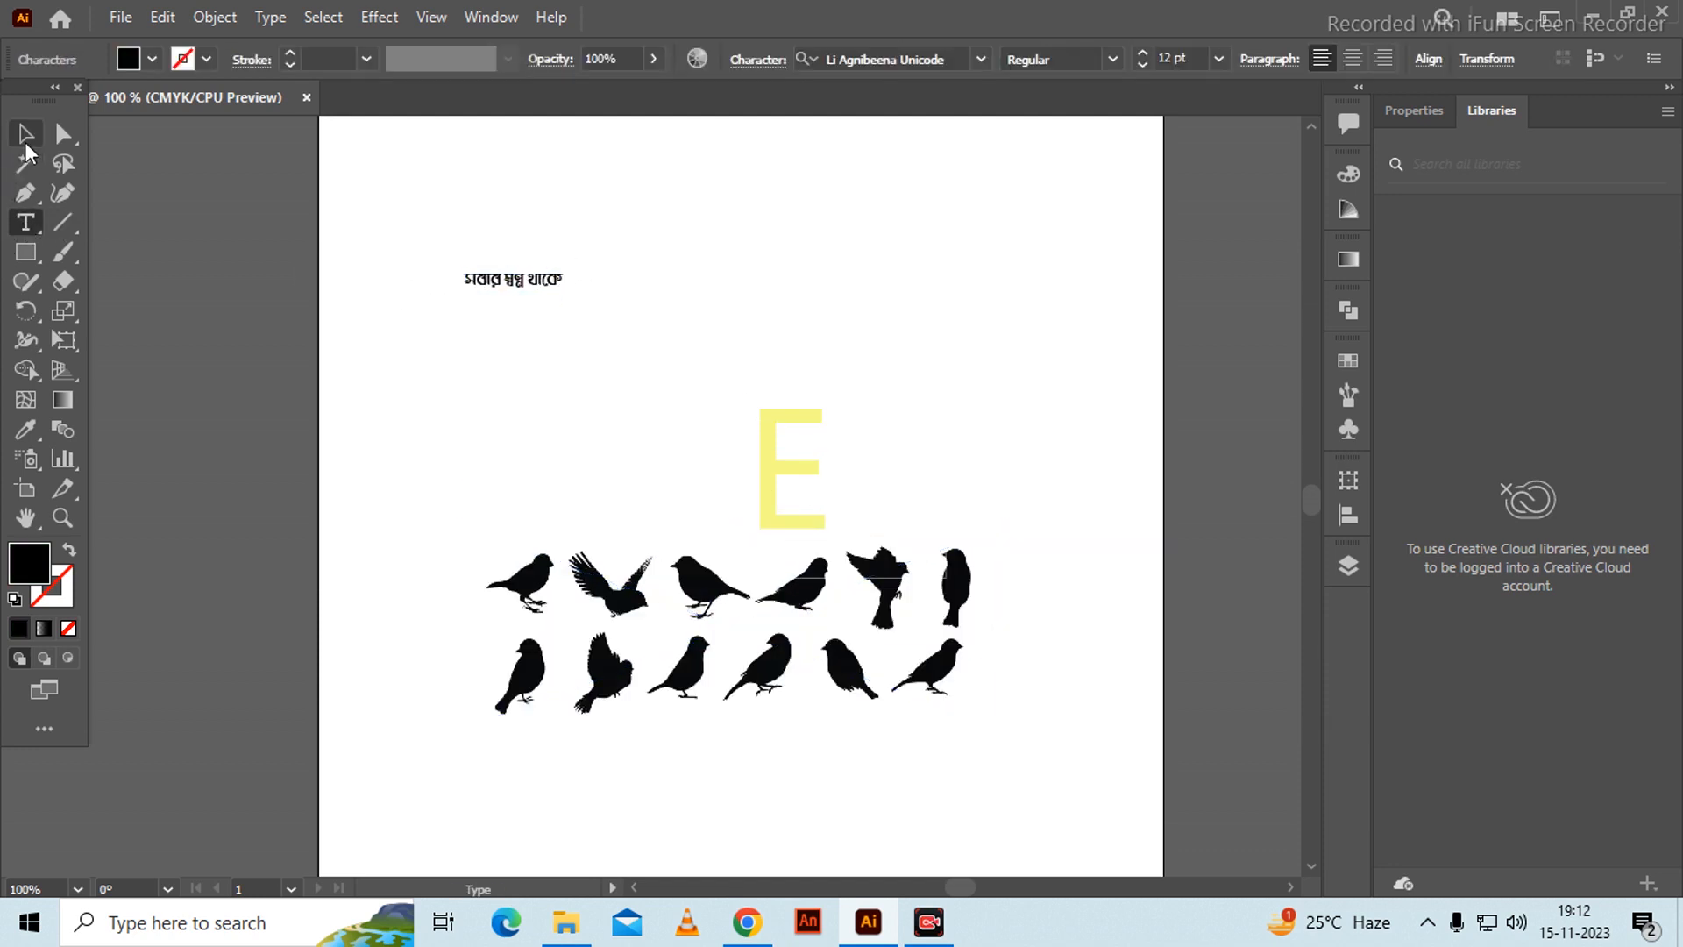
pyautogui.click(26, 135)
pyautogui.moveTo(562, 296); pyautogui.dragTo(1051, 398)
pyautogui.moveTo(789, 320); pyautogui.dragTo(777, 333)
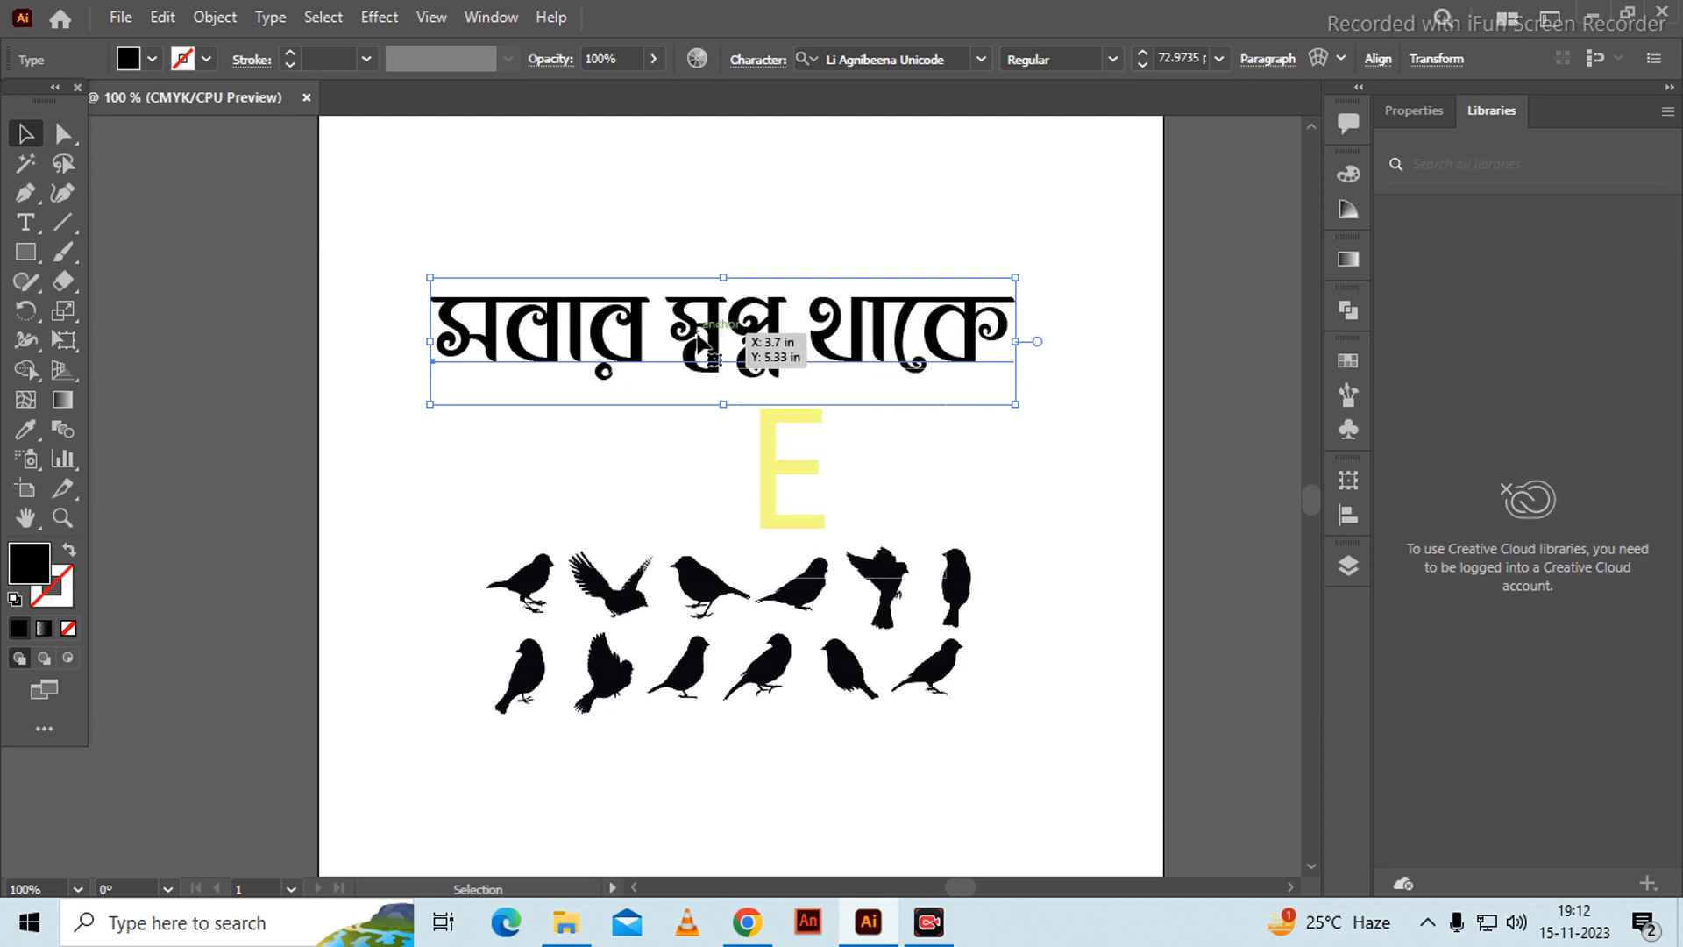
# - Cut the middle word স্বপ্ন out of the line and paste it as a separate text object
pyautogui.click(23, 226)
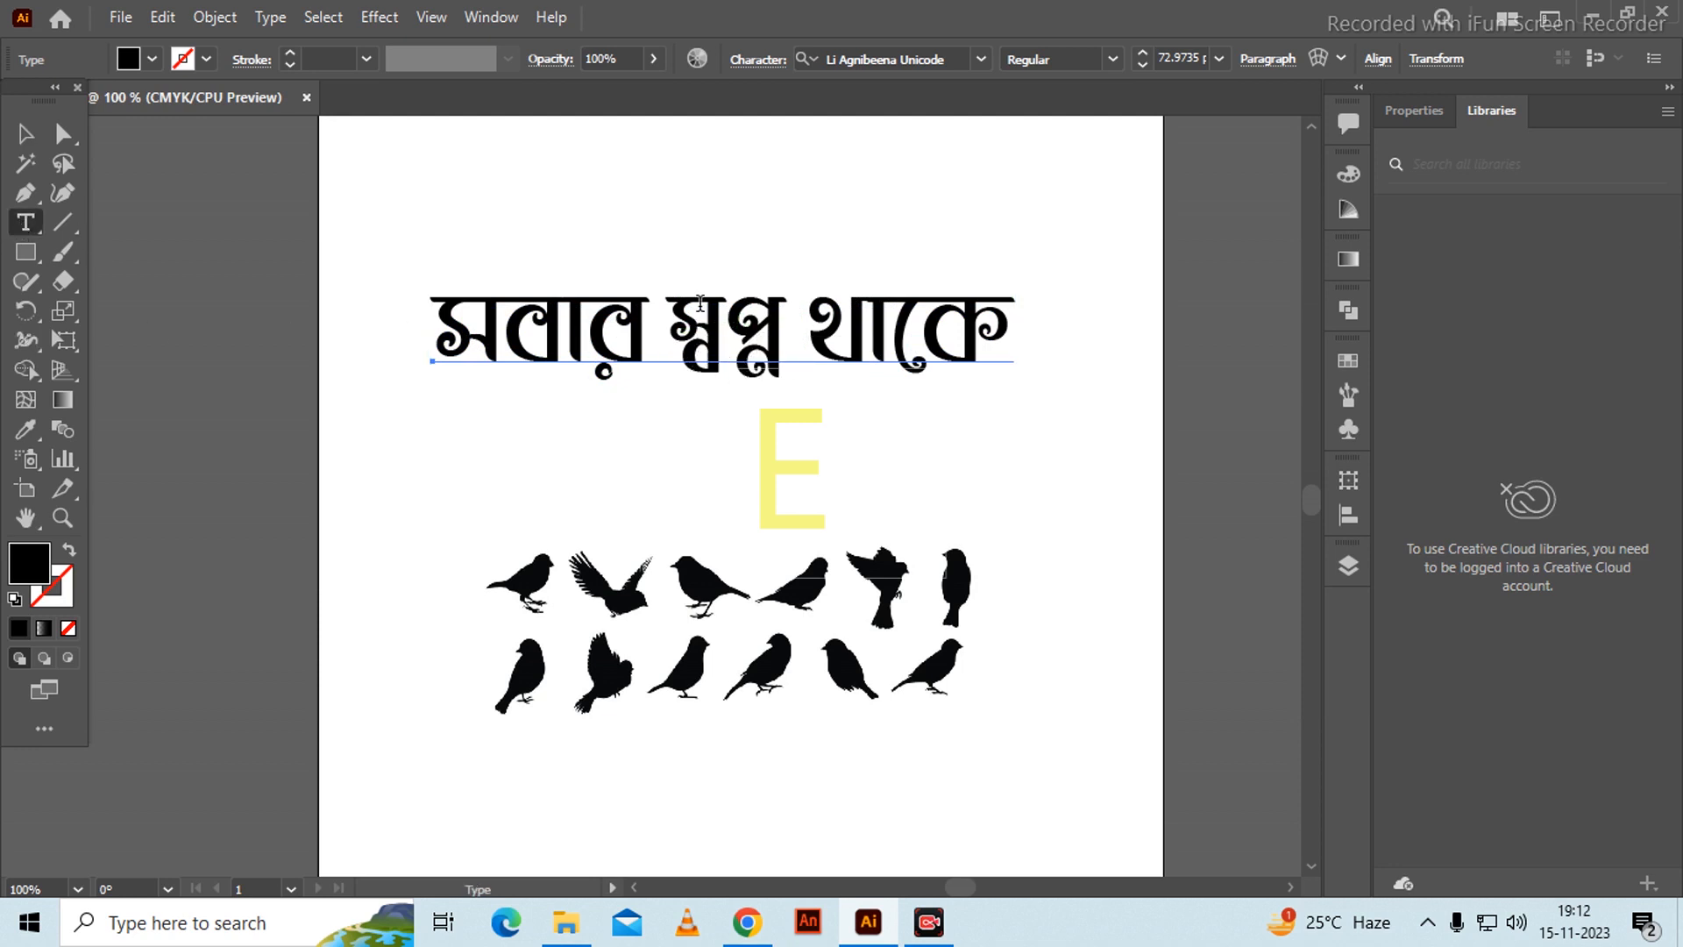
pyautogui.moveTo(673, 323); pyautogui.dragTo(782, 331)
pyautogui.hotkey('ctrl', 'c')
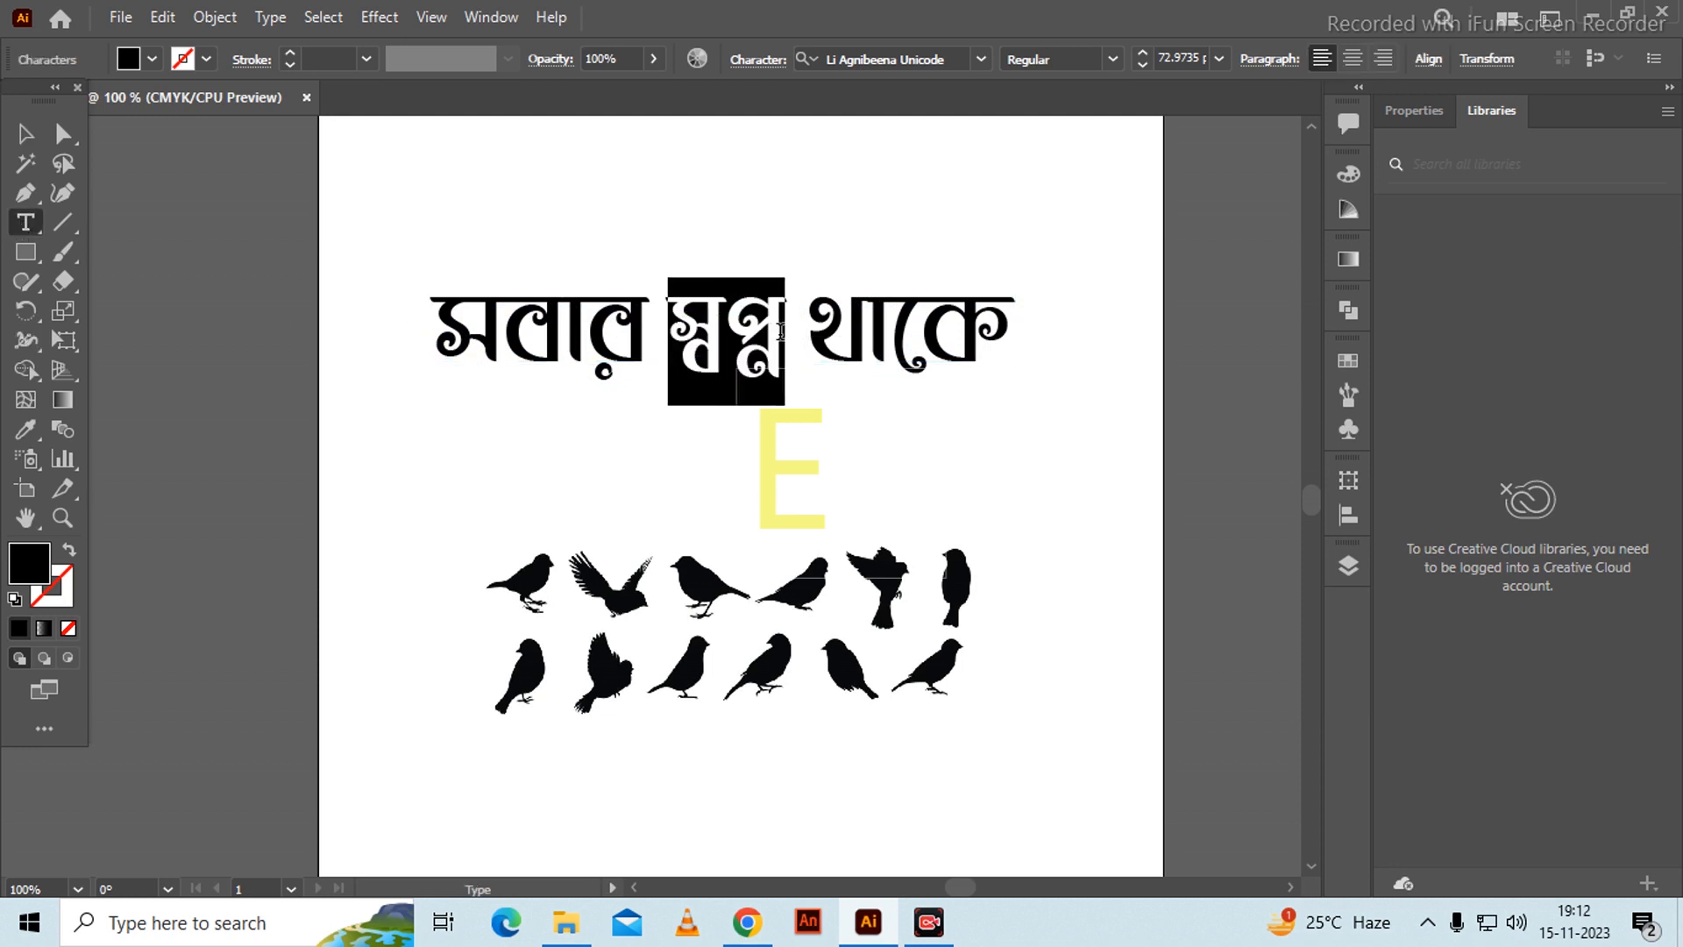
pyautogui.press('BackSpace')
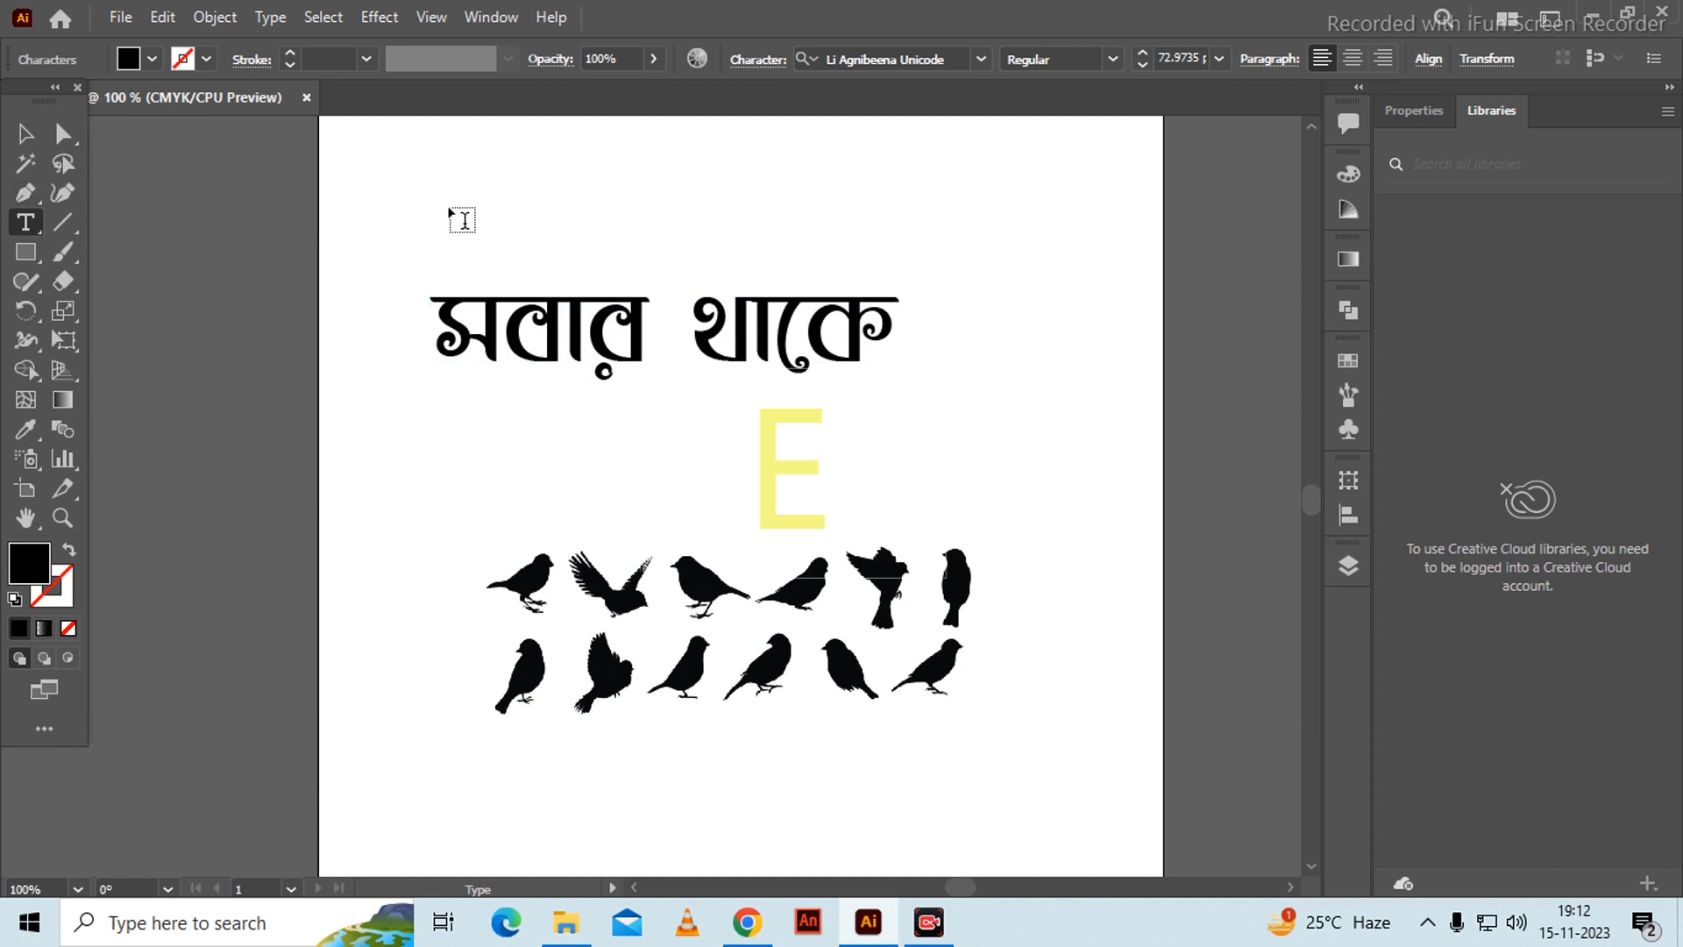
pyautogui.press('Escape')
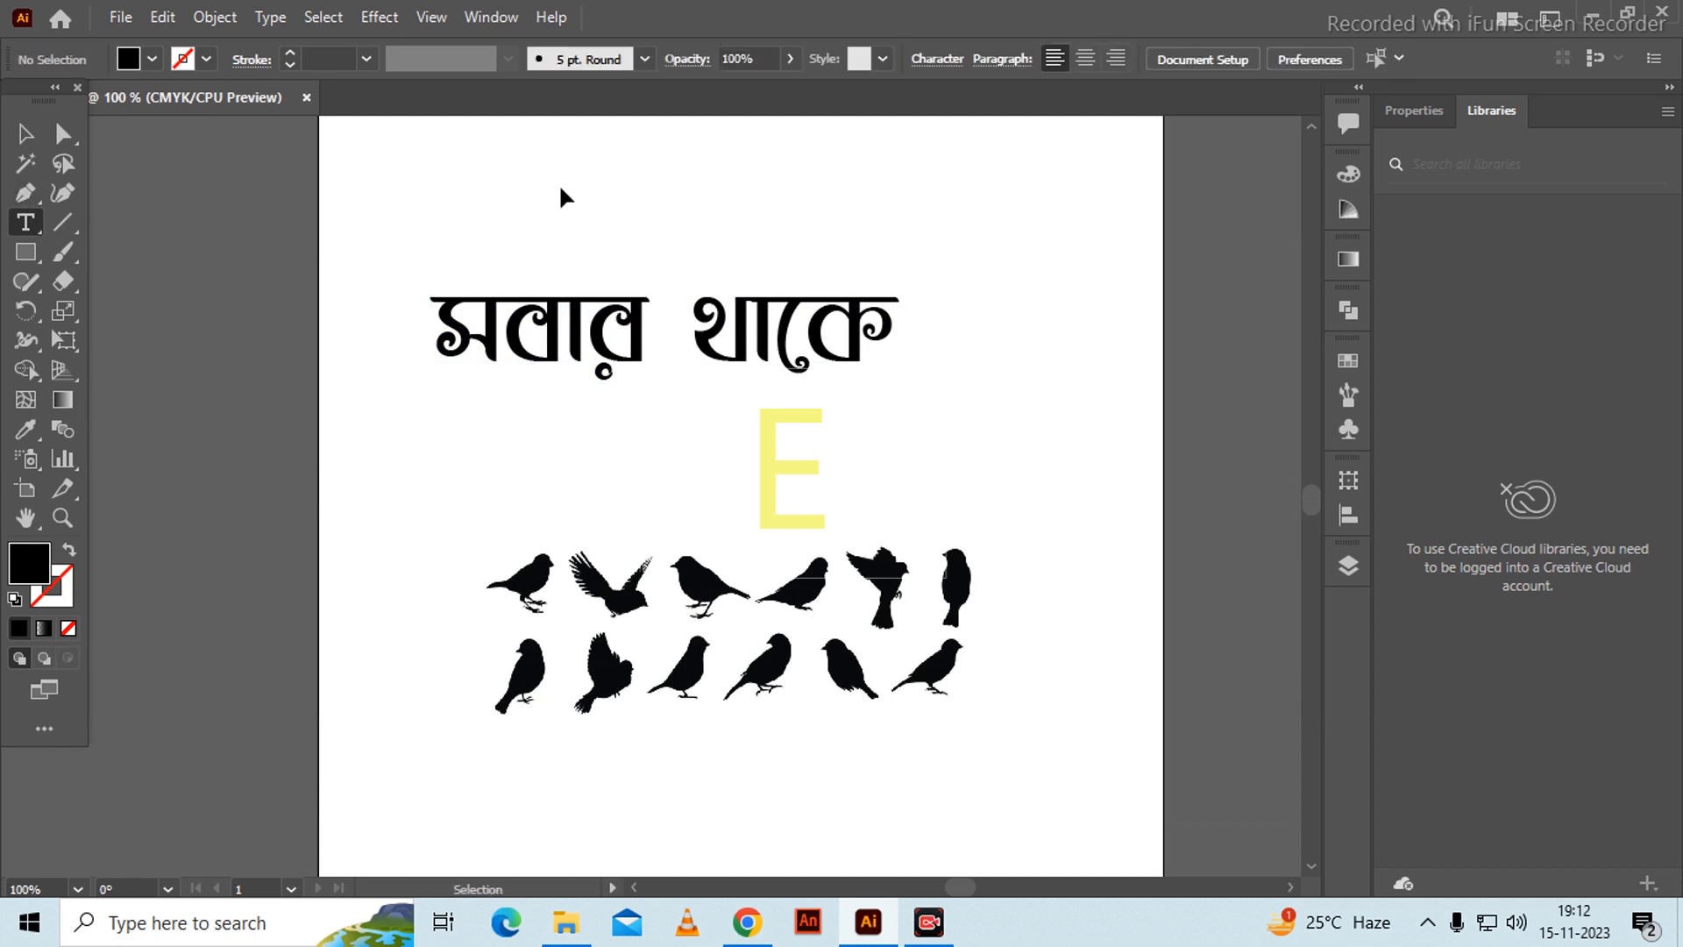
pyautogui.hotkey('ctrl', 'v')
# - Remove the word থাকে from the line and add it as a separate text object above সবার
pyautogui.click(26, 133)
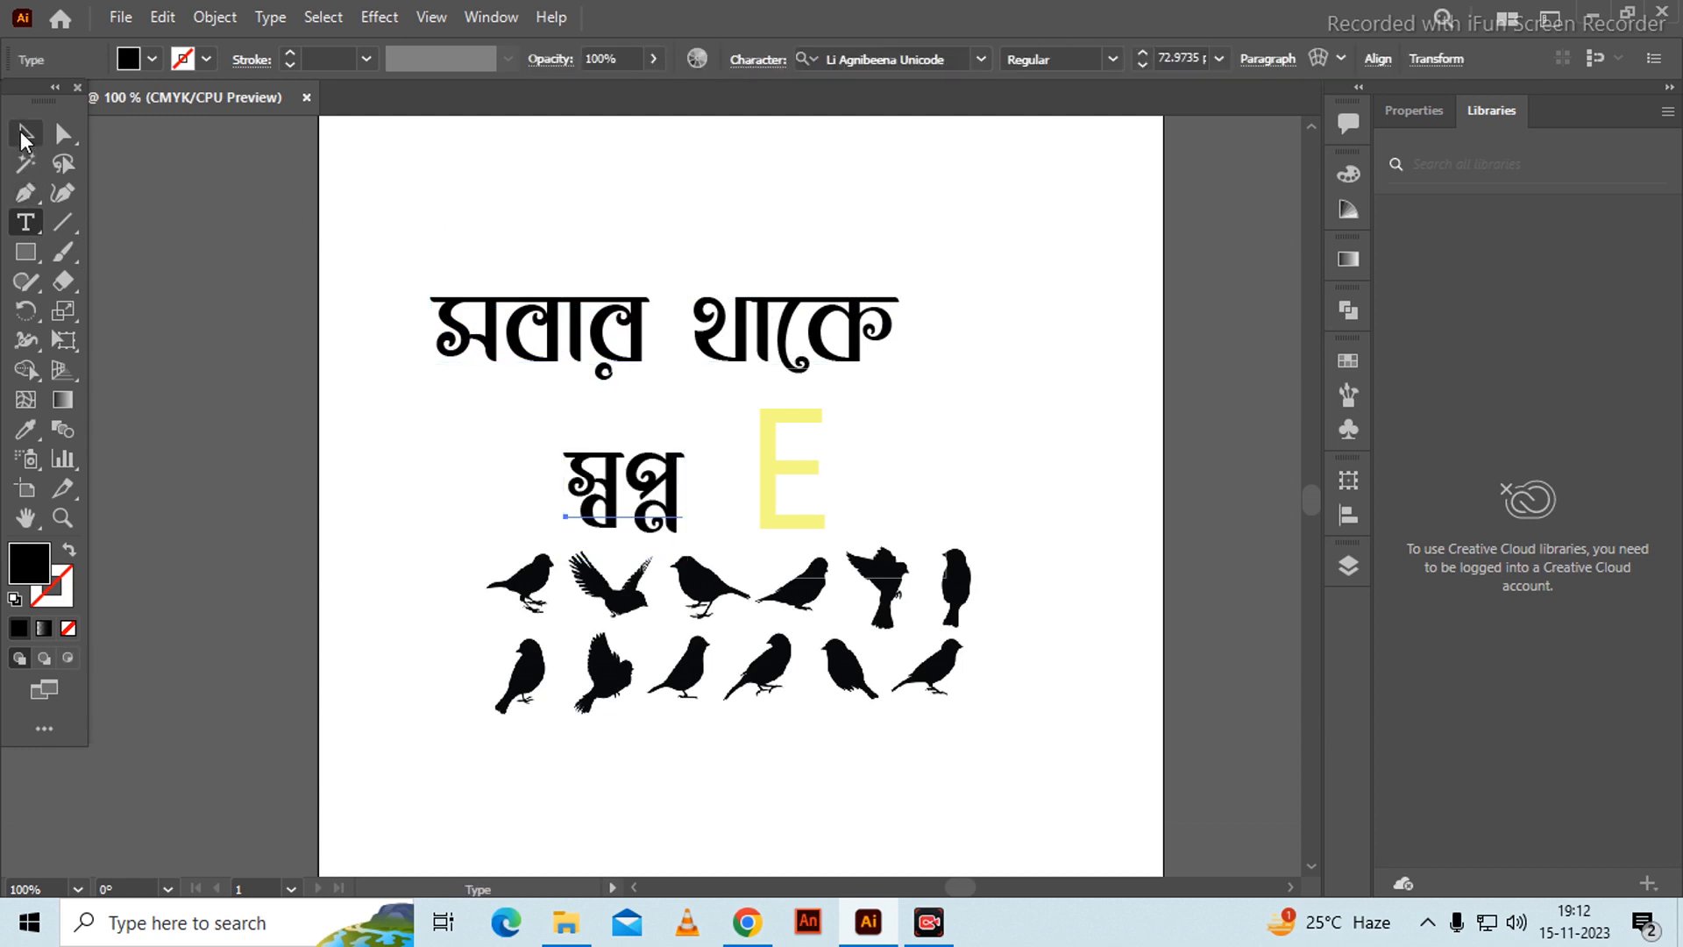
pyautogui.click(727, 344)
pyautogui.doubleClick(721, 340)
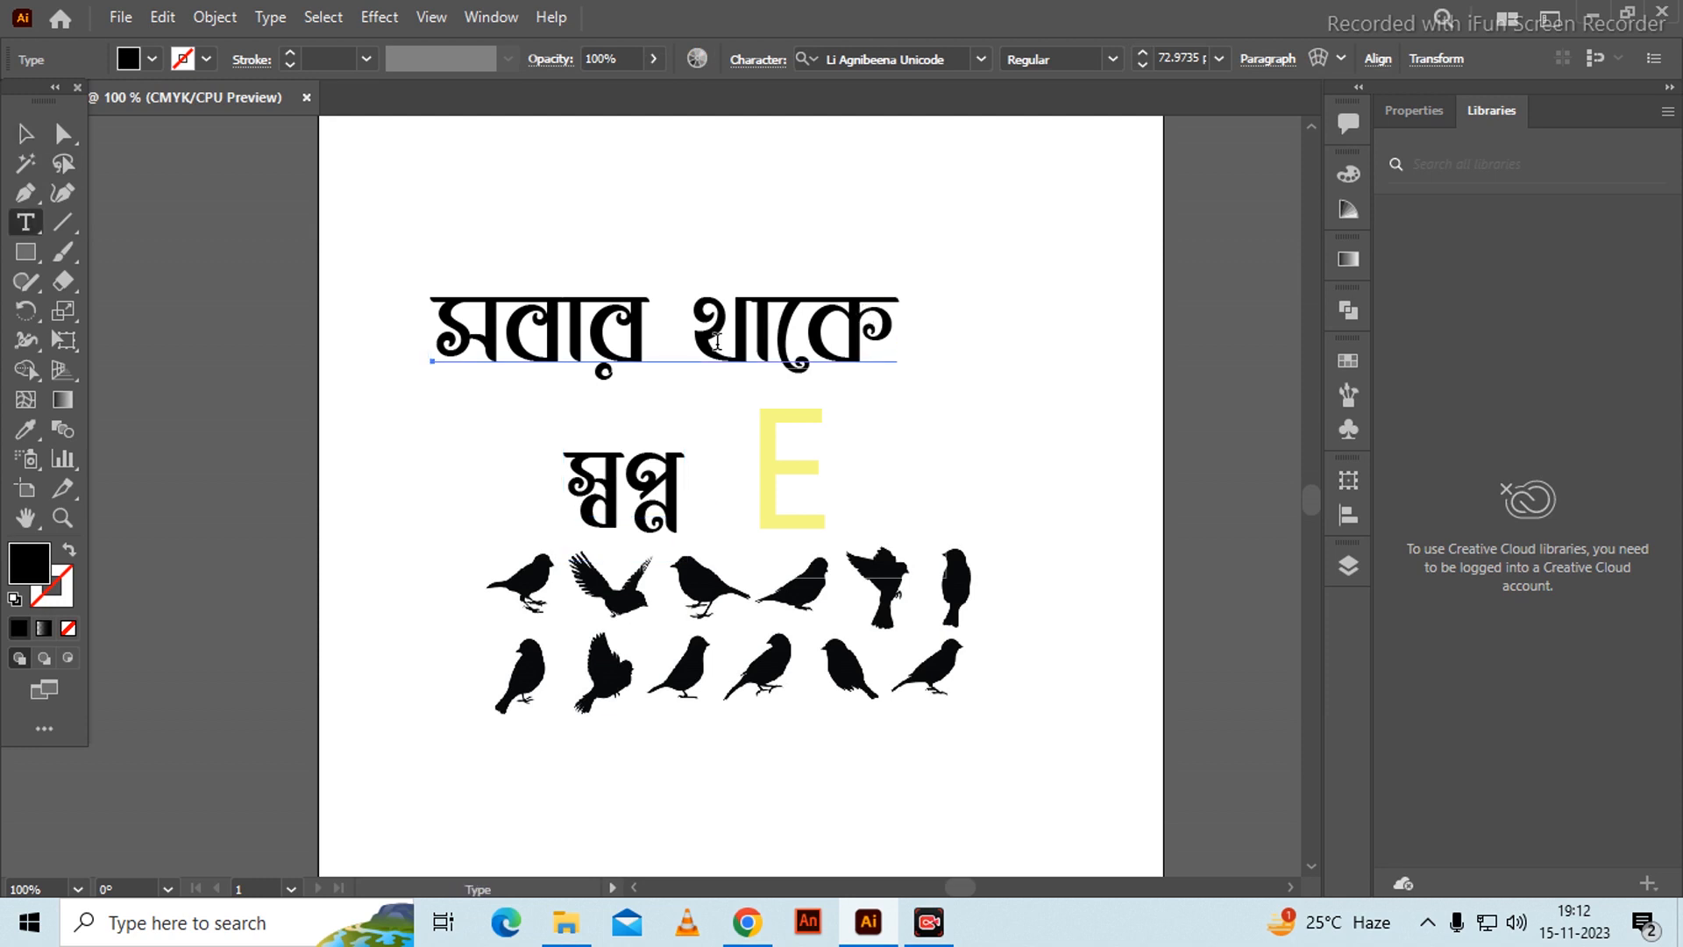
pyautogui.moveTo(711, 326); pyautogui.dragTo(912, 364)
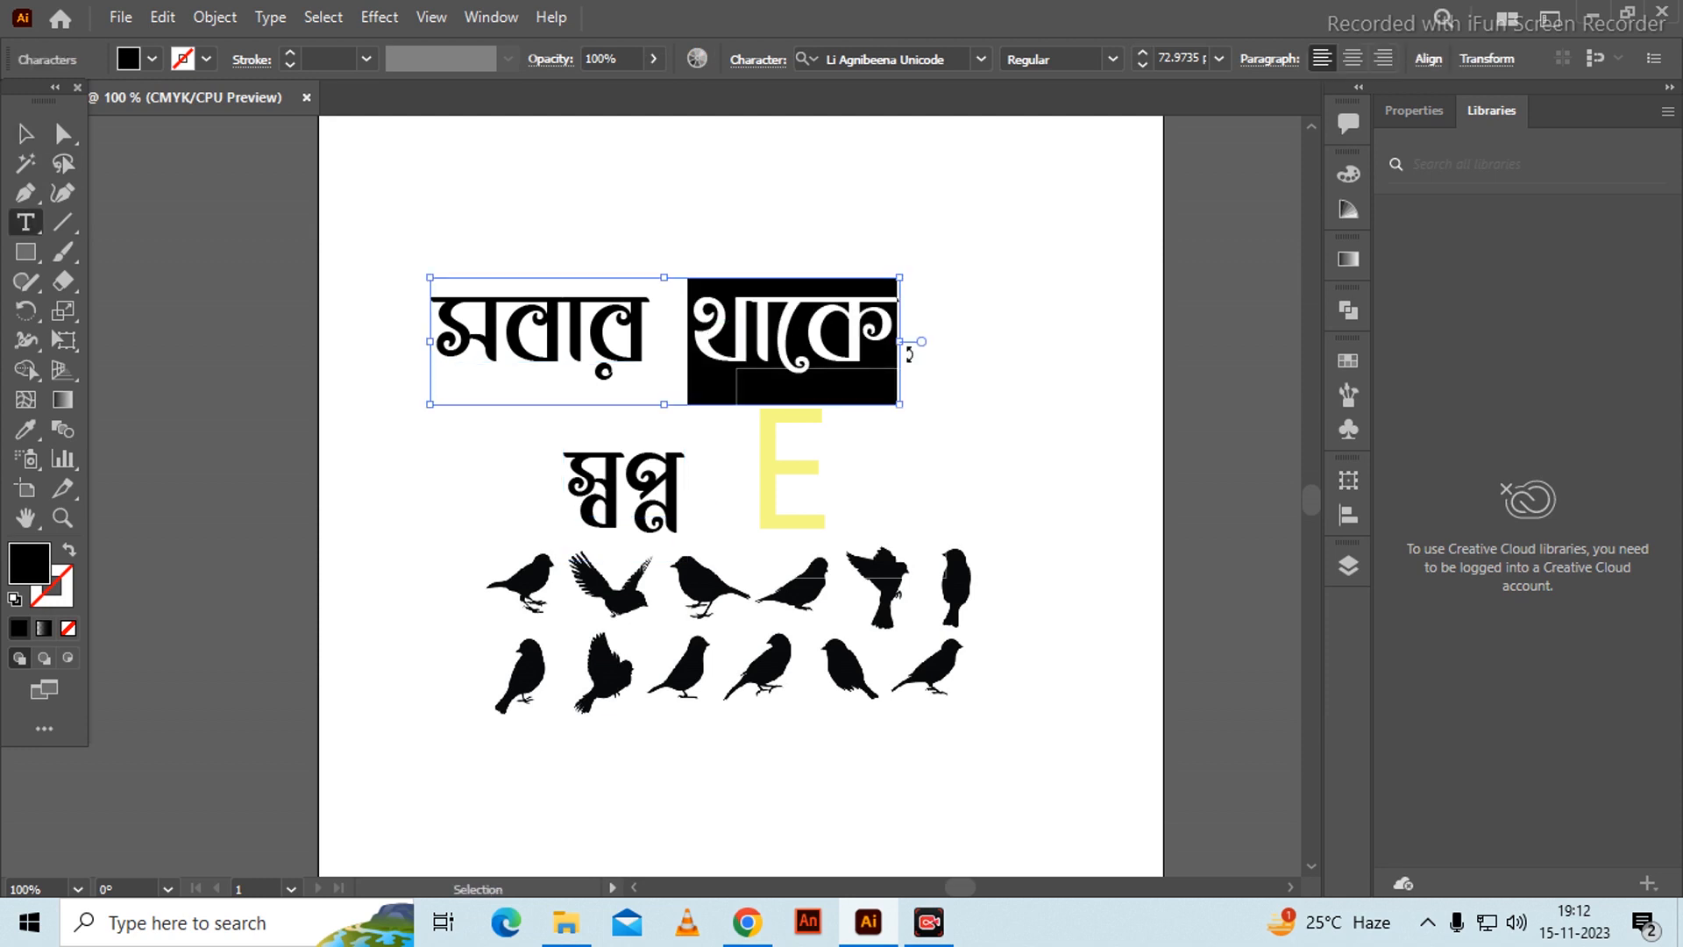
pyautogui.press('BackSpace')
pyautogui.press('Escape')
pyautogui.click(35, 230)
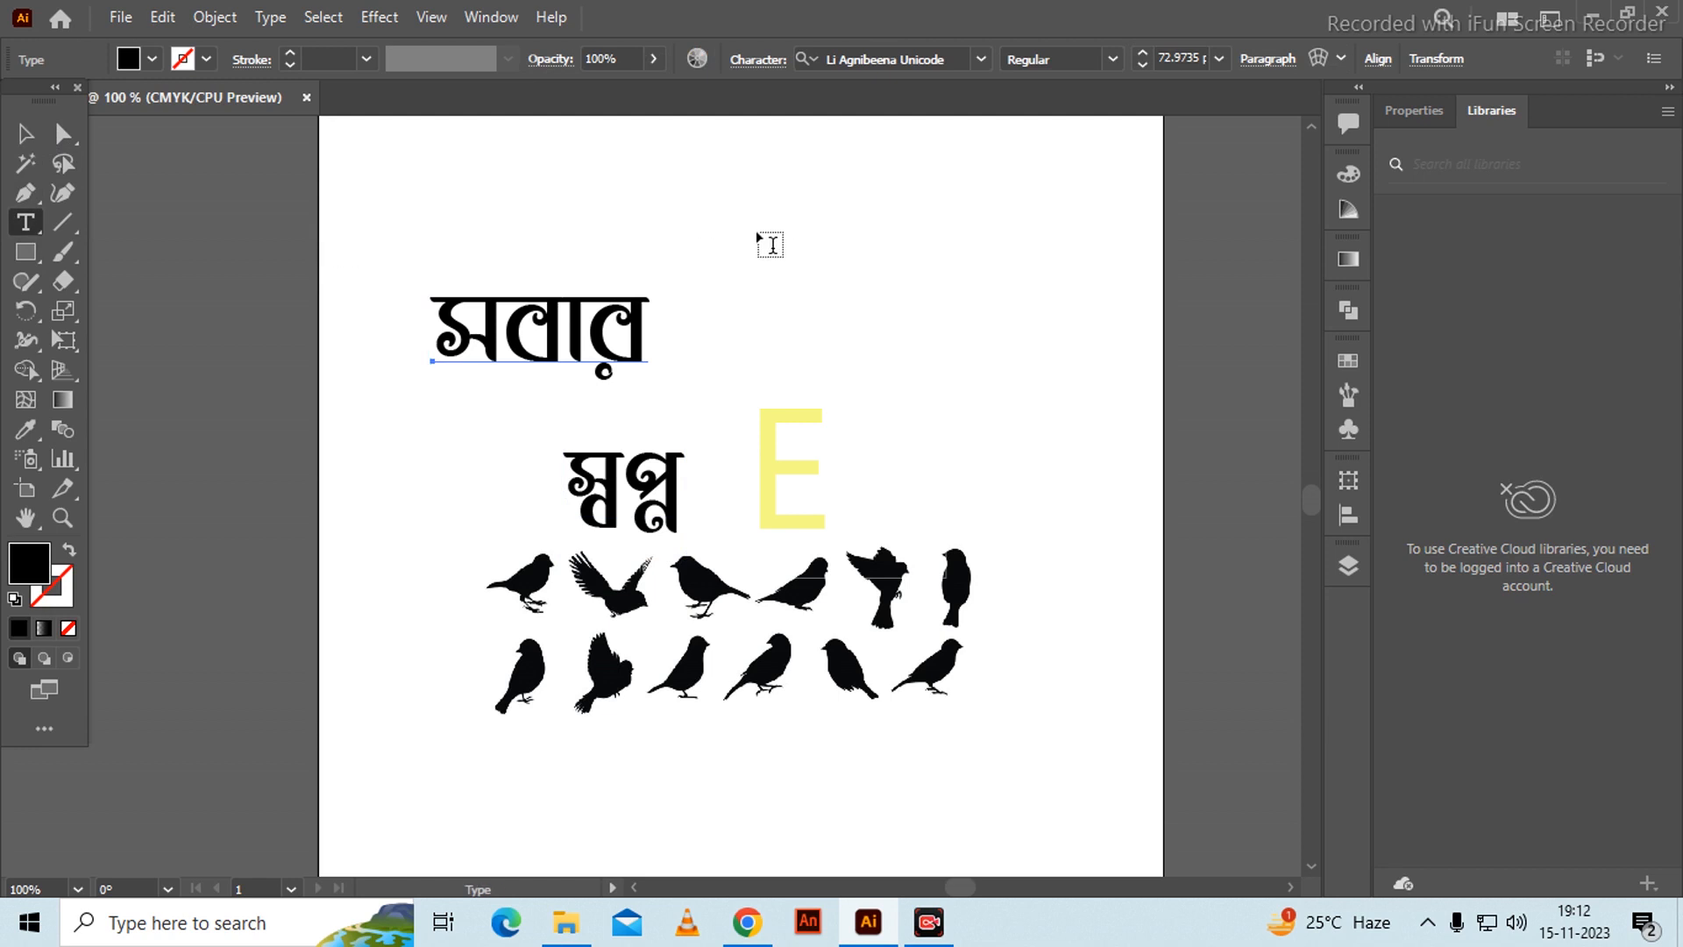
pyautogui.click(764, 245)
pyautogui.write('থাকে')
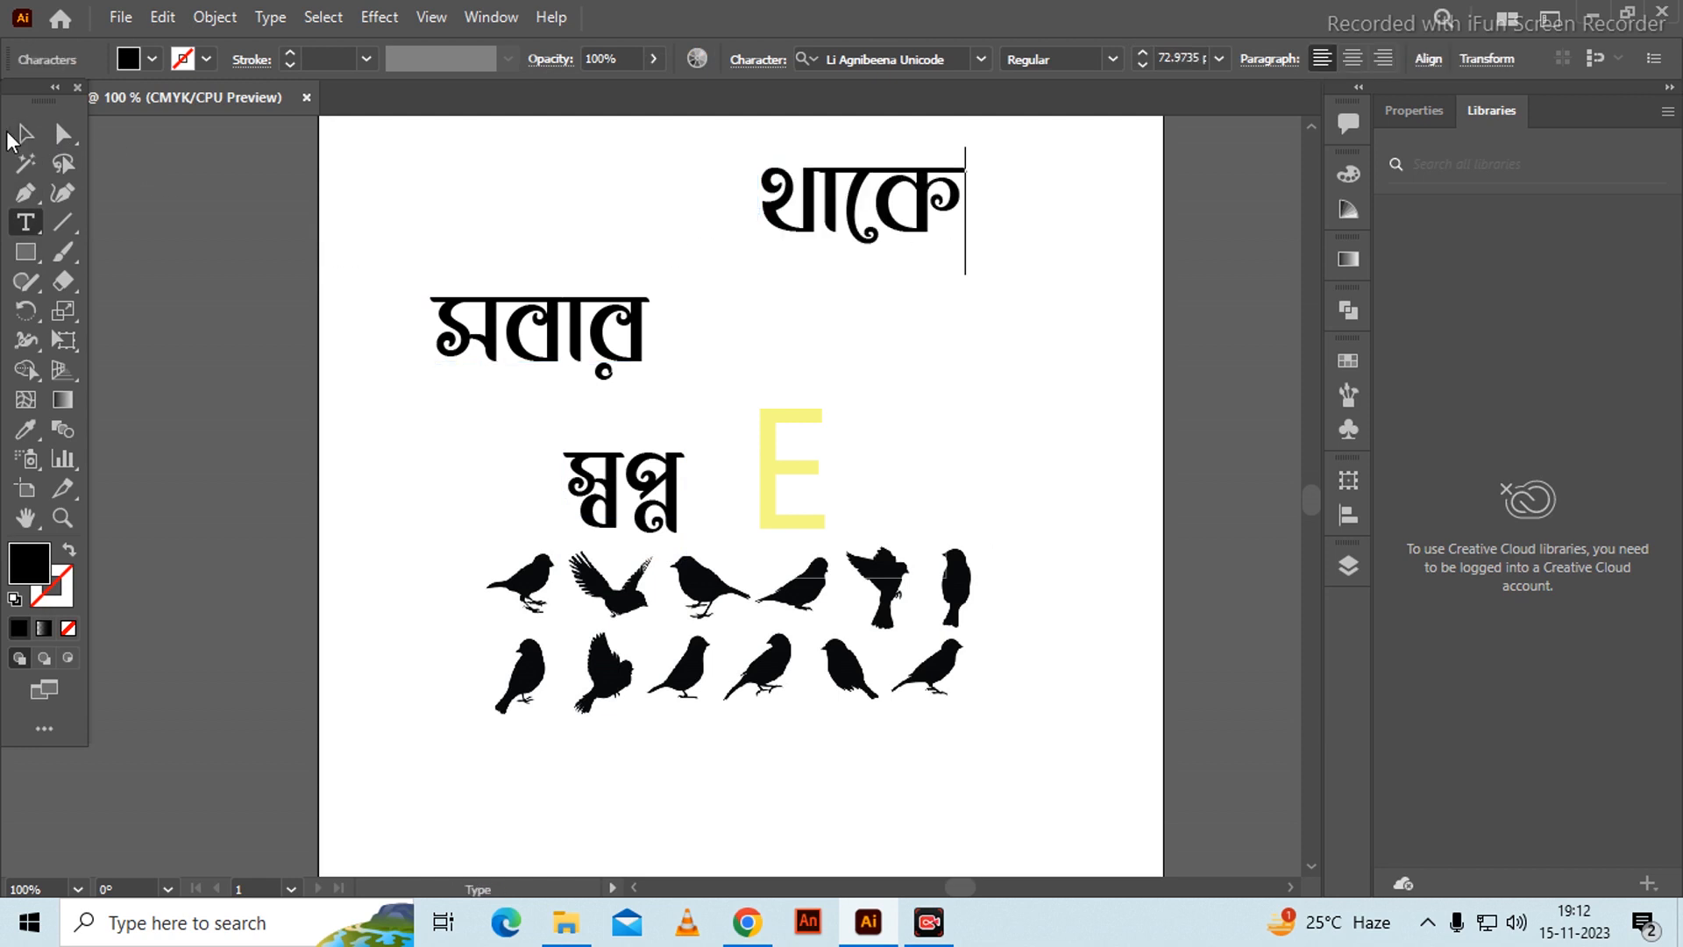
pyautogui.press('Escape')
# - Set the font of the three words সবার, থাকে and স্বপ্ন to Li Alinur Smaroklipi Unicode
pyautogui.moveTo(541, 321); pyautogui.dragTo(539, 329)
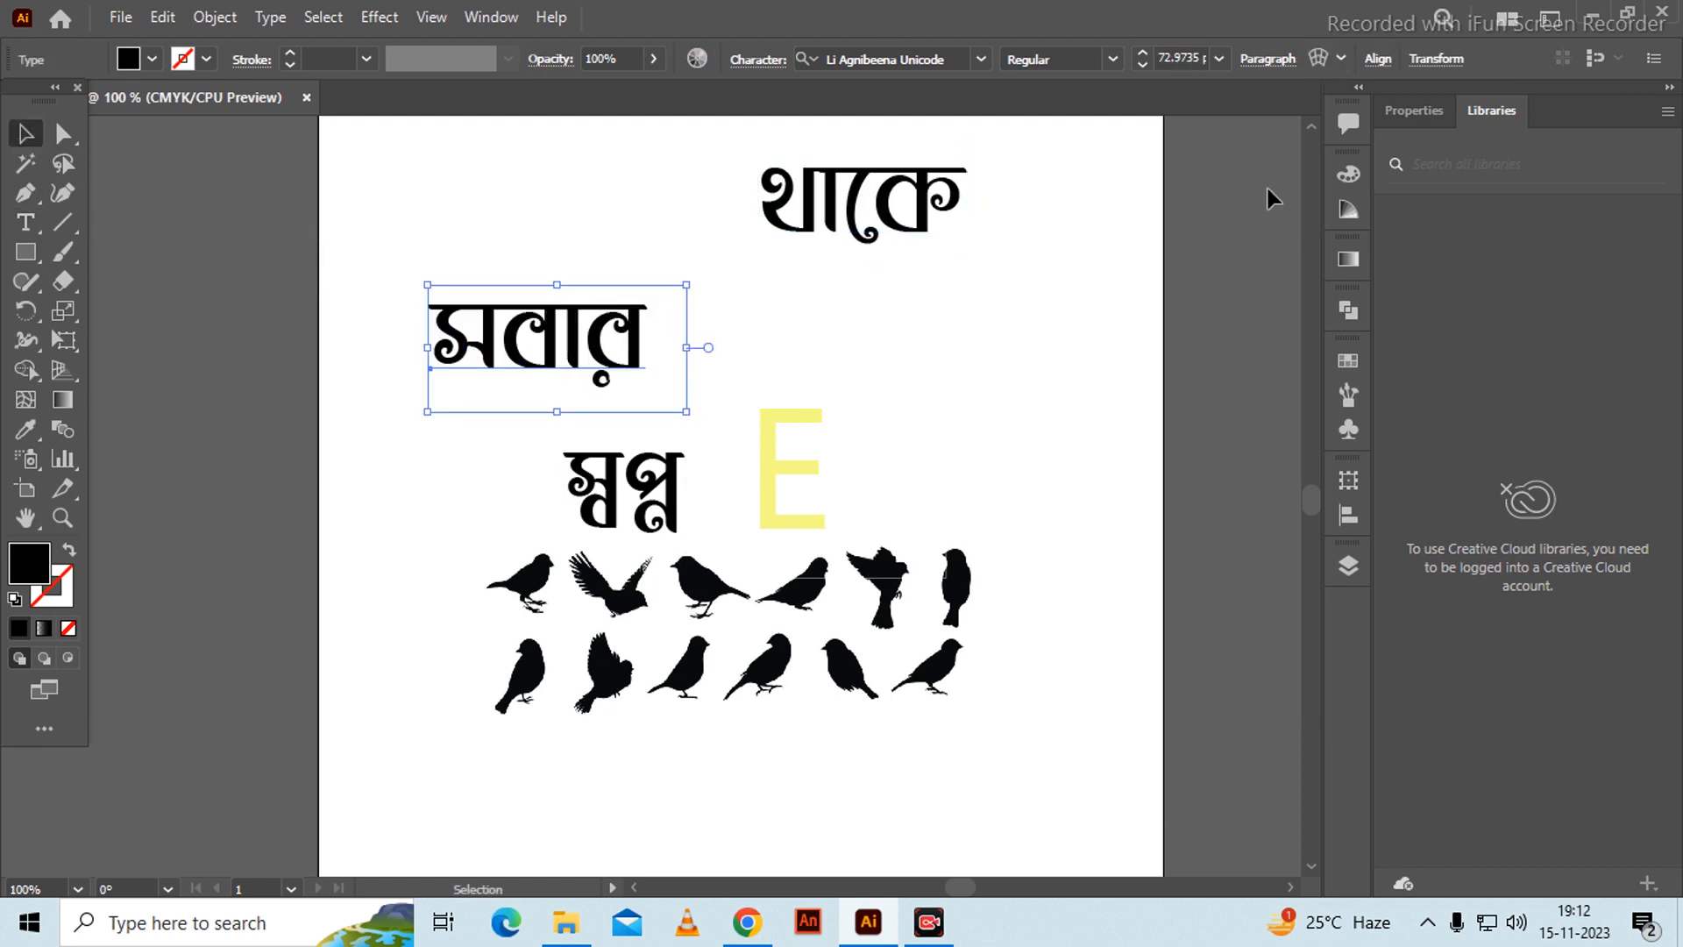
pyautogui.click(982, 60)
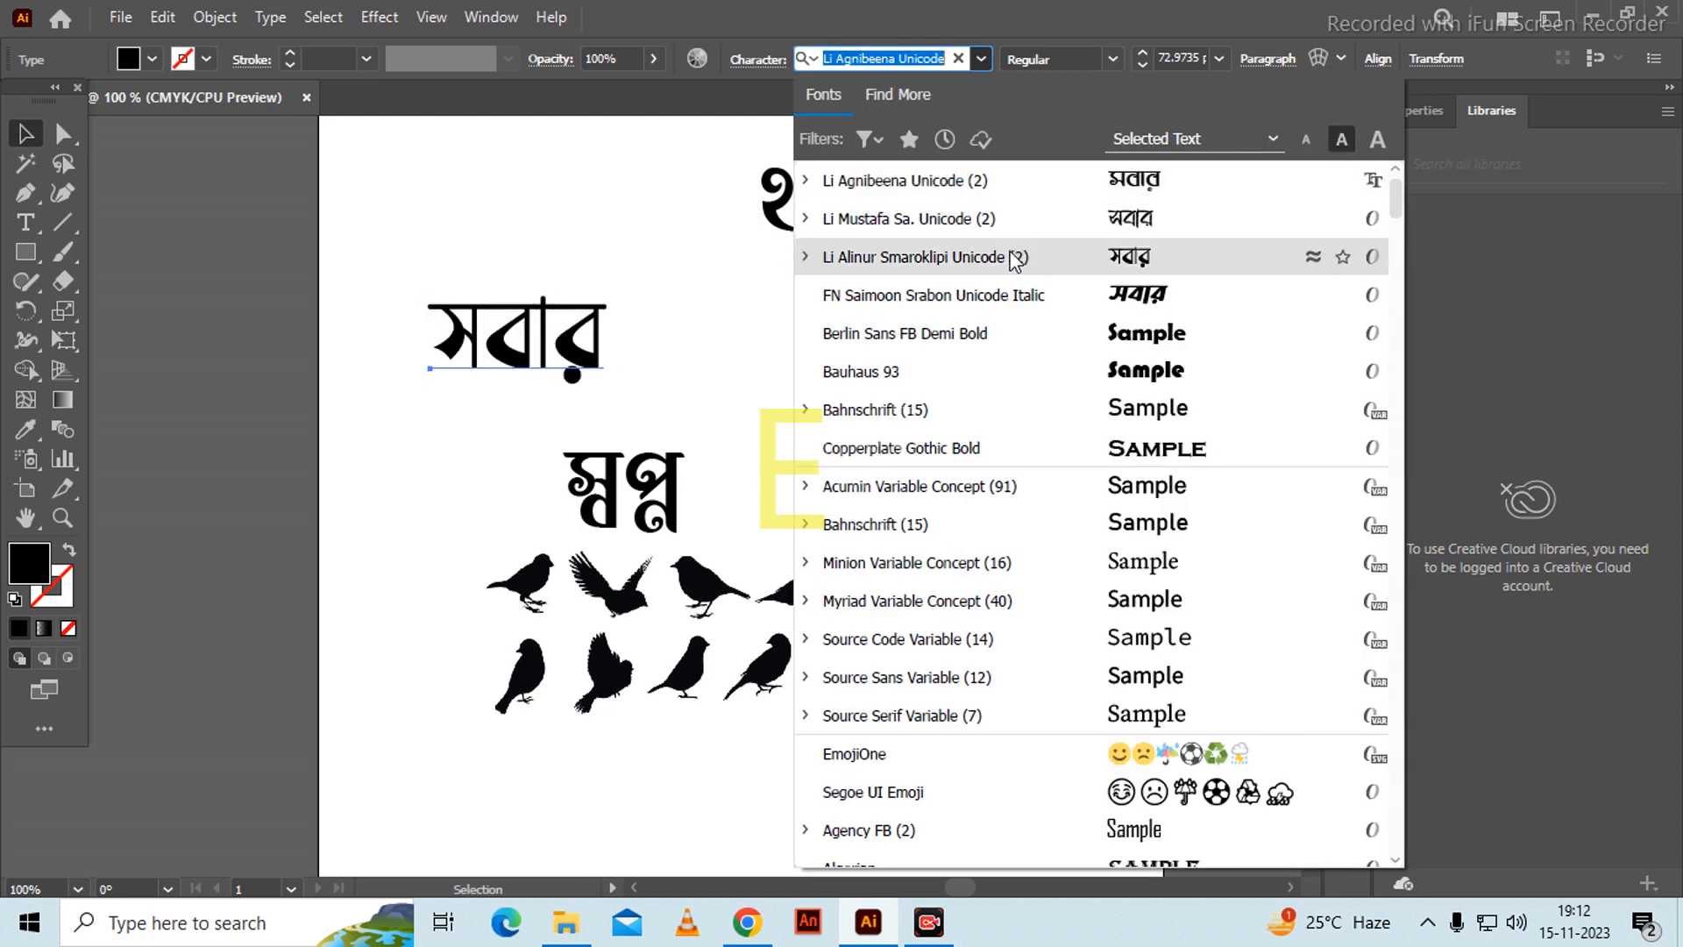
pyautogui.click(1011, 256)
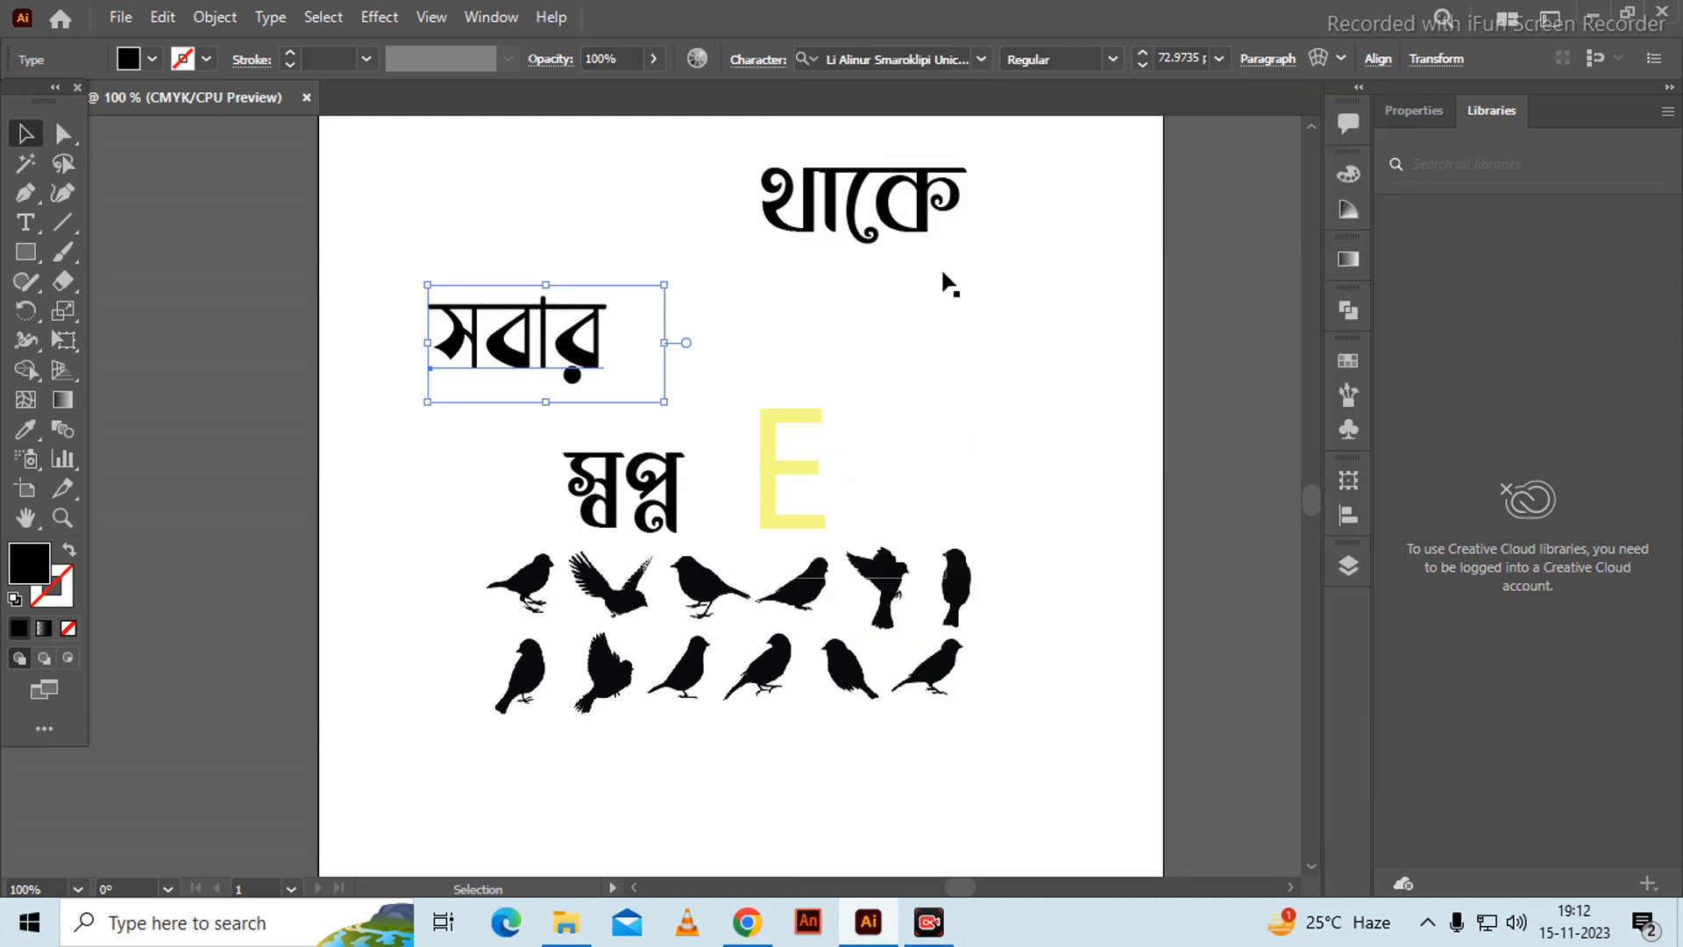
pyautogui.click(821, 220)
pyautogui.click(975, 58)
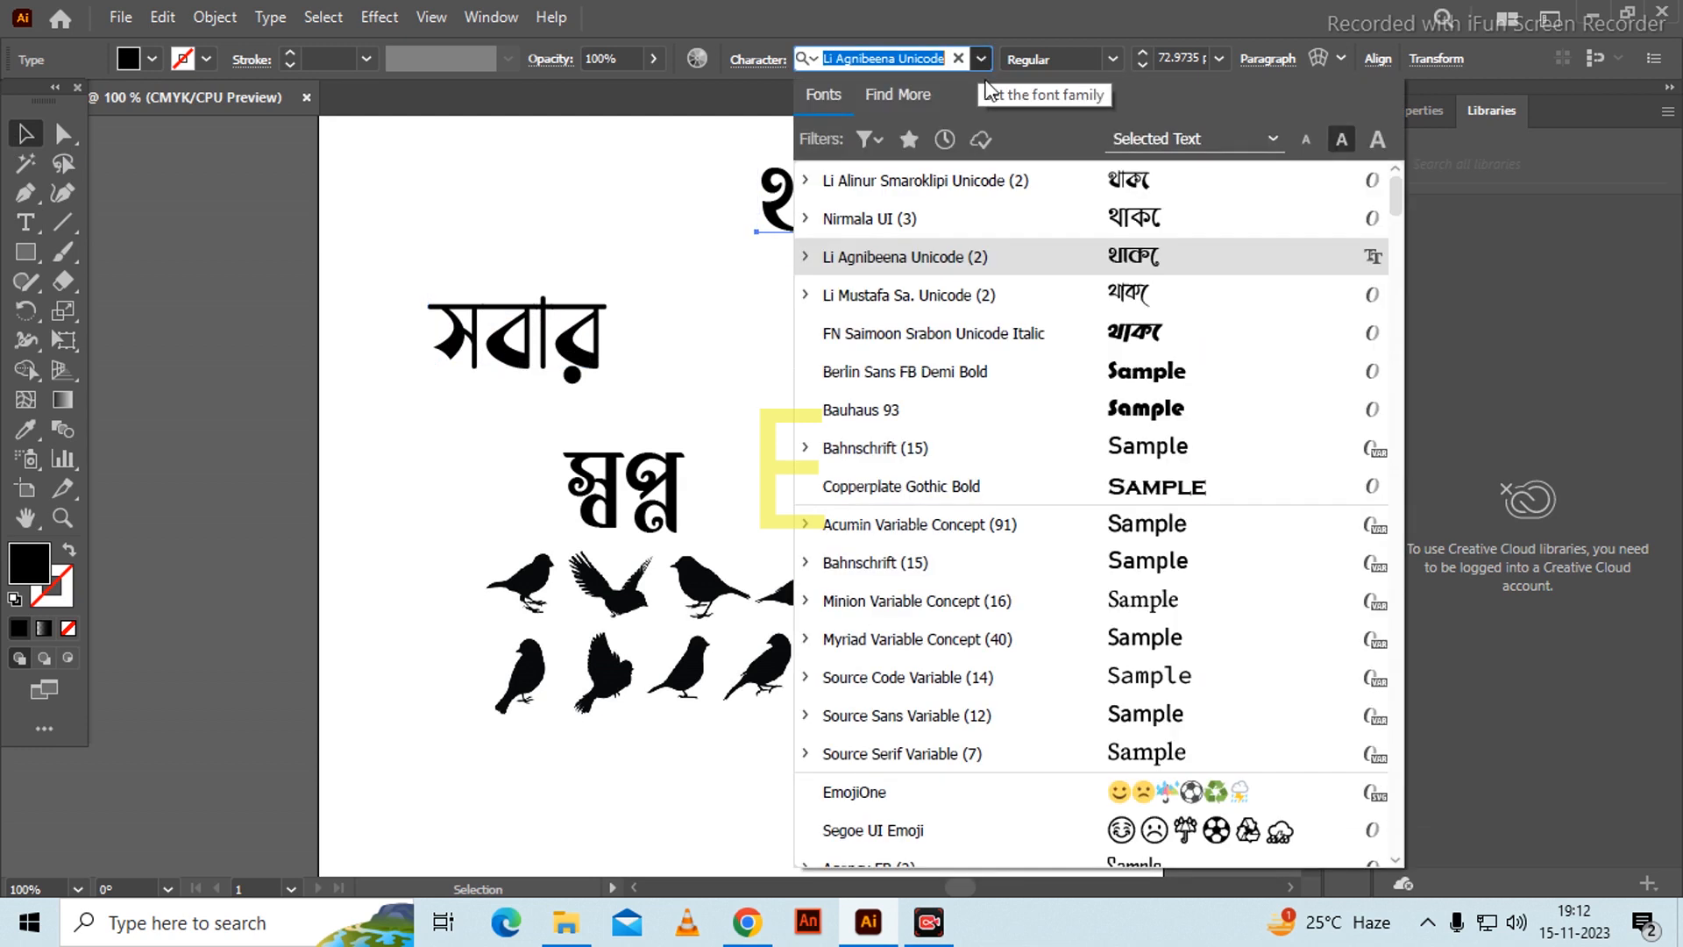
pyautogui.click(1011, 188)
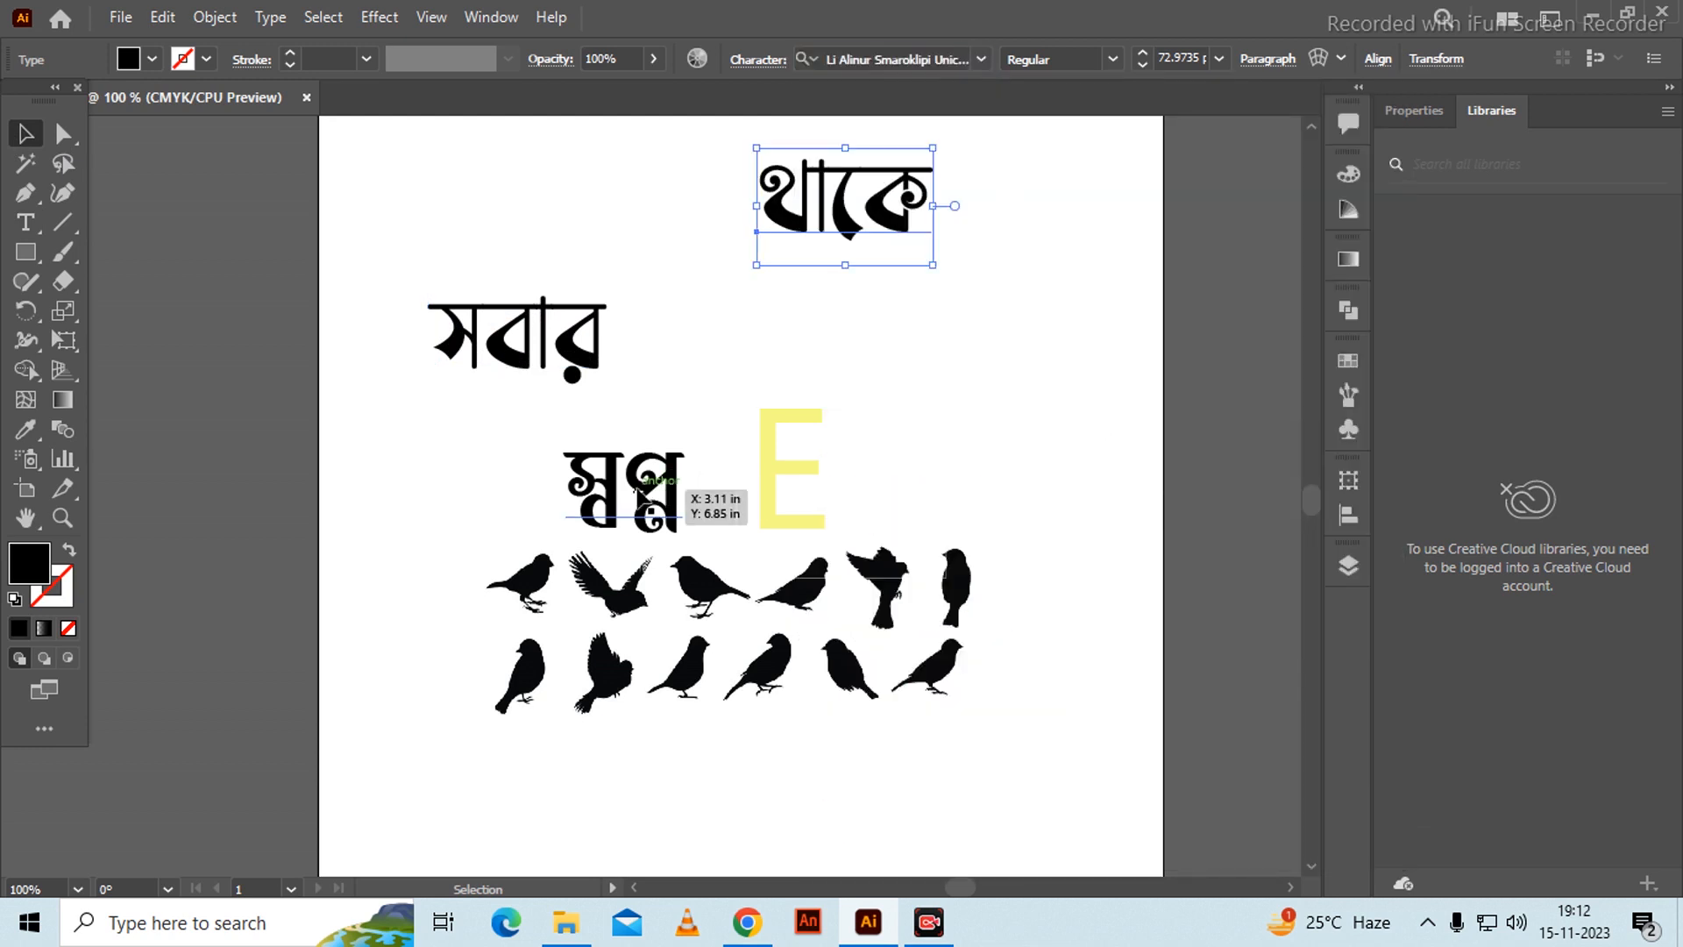
pyautogui.click(667, 491)
pyautogui.click(978, 59)
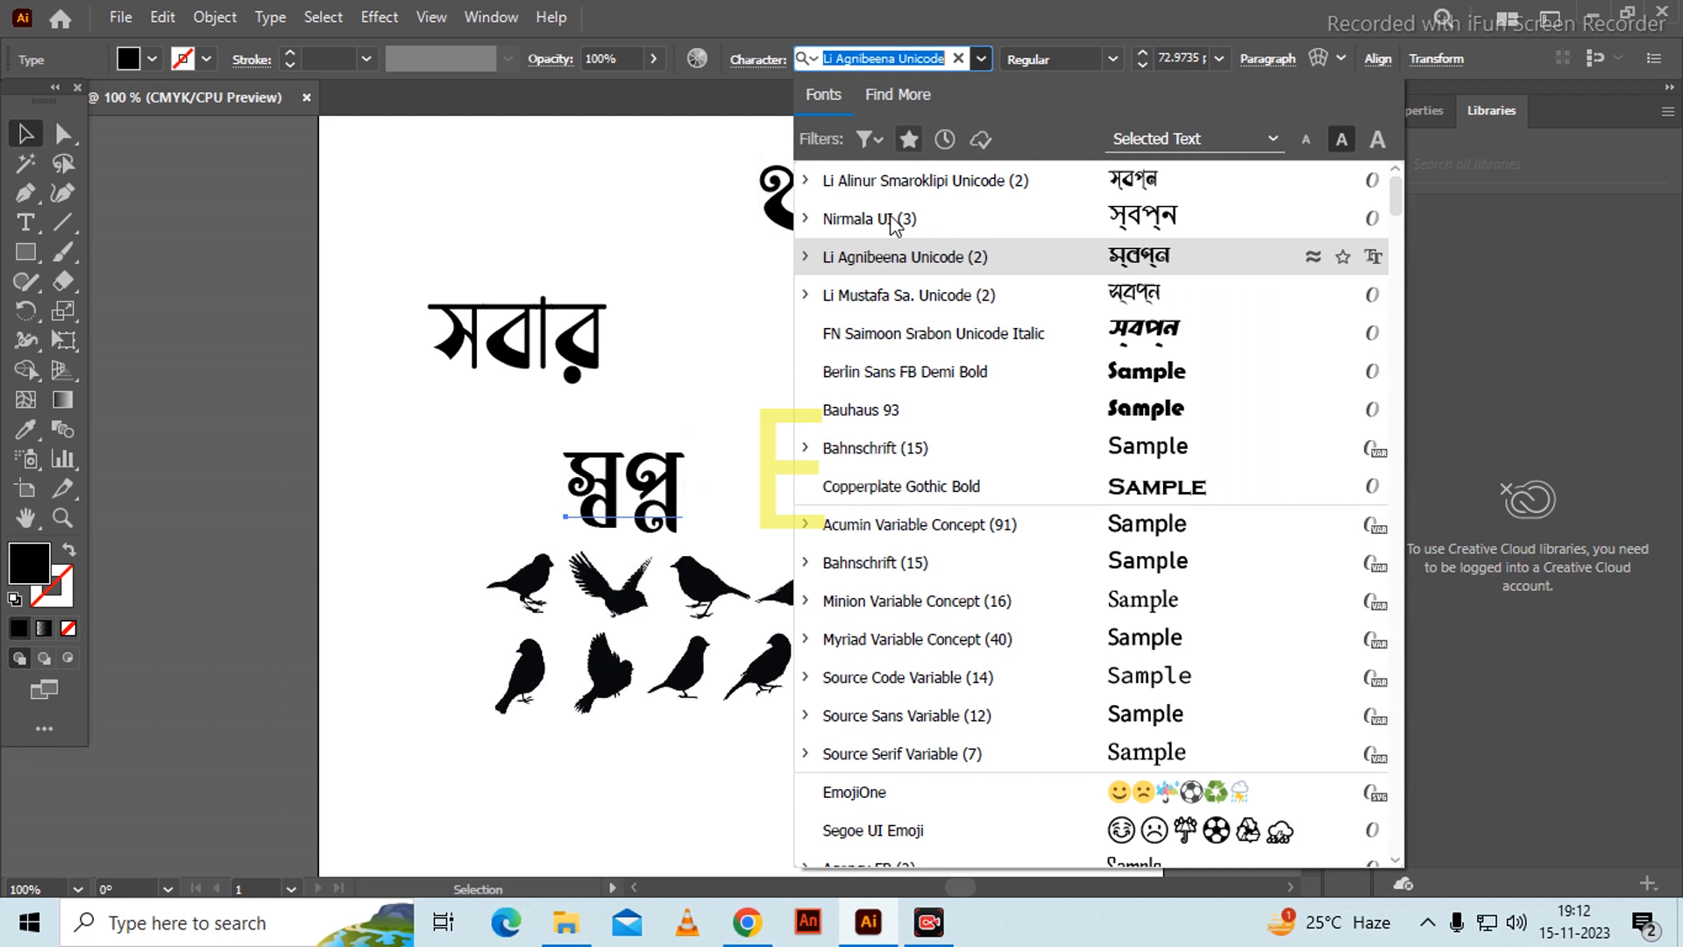
pyautogui.click(971, 200)
# - Move the bird image off the artboard to its left, and move the word স্বপ্ন to the artboard's right side
pyautogui.click(848, 603)
pyautogui.moveTo(849, 602); pyautogui.dragTo(142, 578)
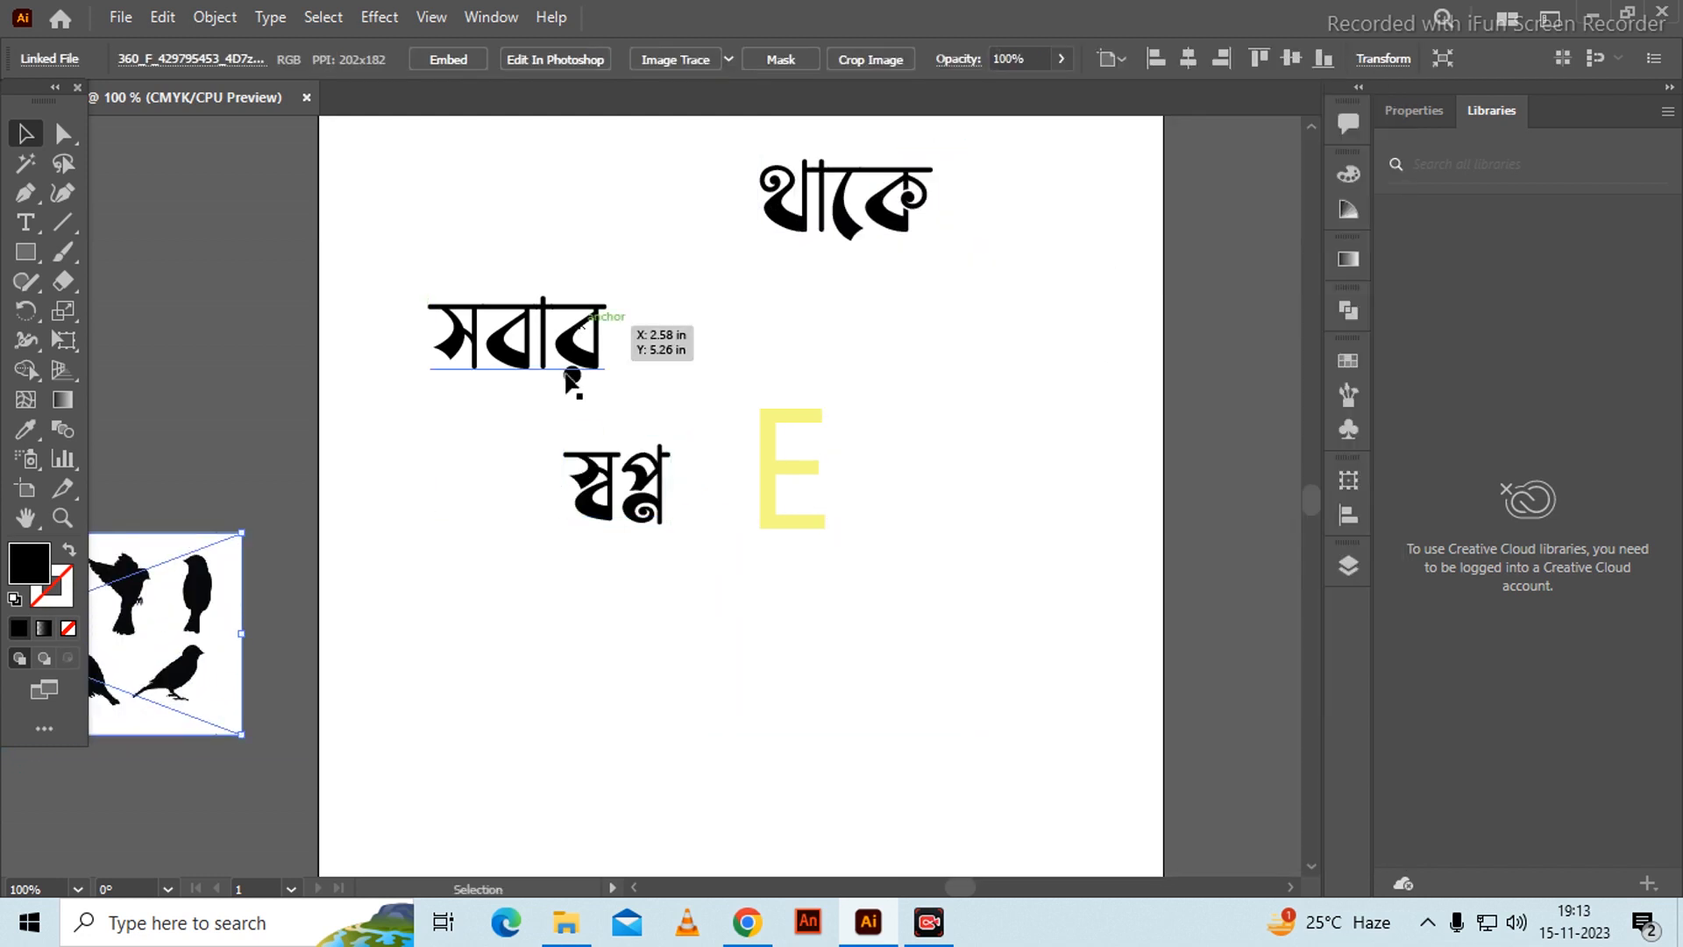
pyautogui.moveTo(596, 482); pyautogui.dragTo(946, 506)
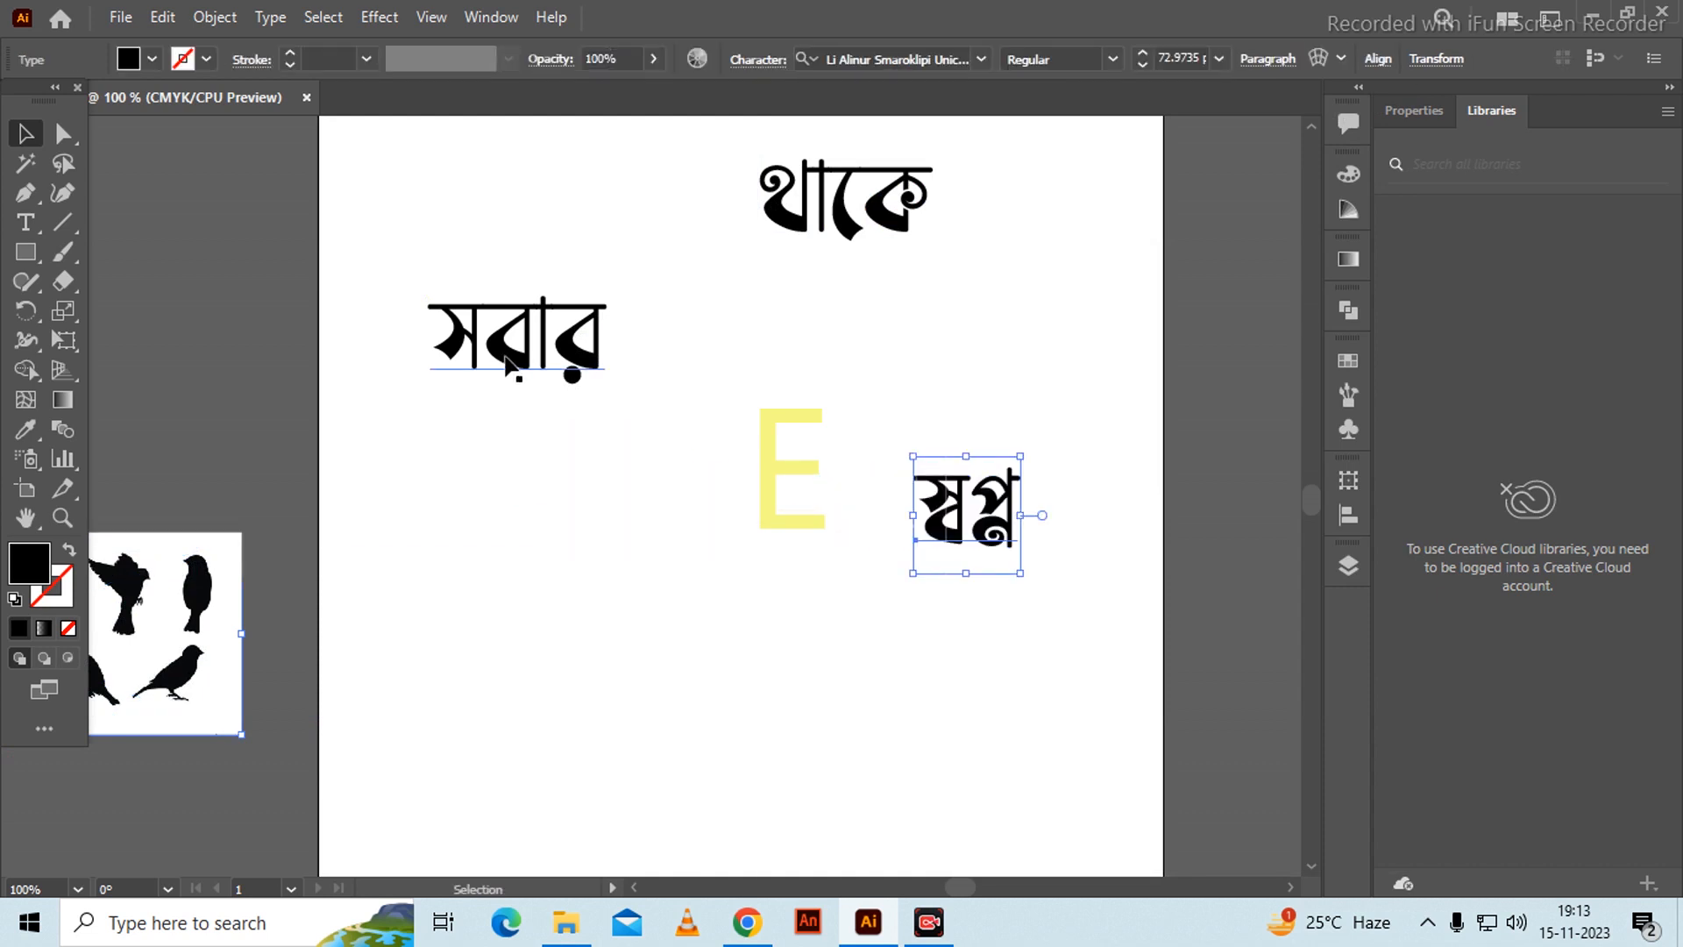
# - Enlarge the word সবার to about 160 pt and position it around the middle of the artboard
pyautogui.moveTo(544, 358); pyautogui.dragTo(629, 474)
pyautogui.moveTo(746, 400); pyautogui.dragTo(891, 331)
pyautogui.moveTo(572, 480); pyautogui.dragTo(659, 478)
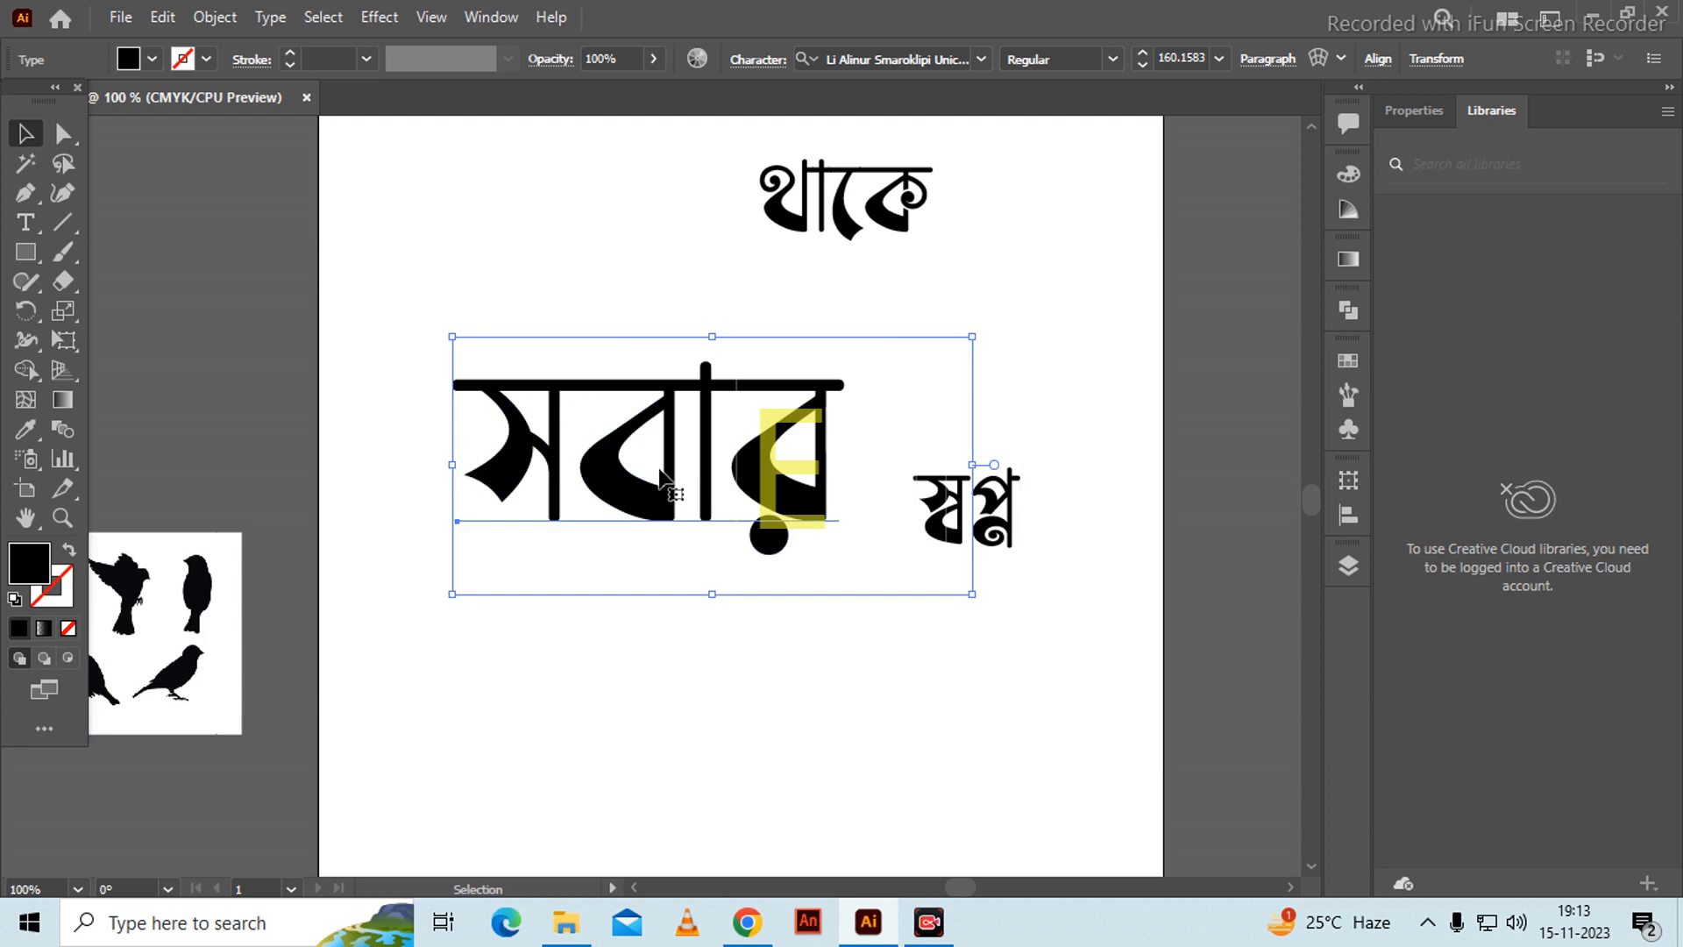
pyautogui.click(1026, 418)
# - Enlarge the word স্বপ্ন to about 155 pt and place it directly beneath সবার, aligned with its left edge
pyautogui.moveTo(956, 522); pyautogui.dragTo(625, 647)
pyautogui.moveTo(690, 583); pyautogui.dragTo(848, 496)
pyautogui.moveTo(778, 602); pyautogui.dragTo(760, 645)
pyautogui.moveTo(701, 743); pyautogui.dragTo(699, 787)
pyautogui.moveTo(653, 666); pyautogui.dragTo(531, 599)
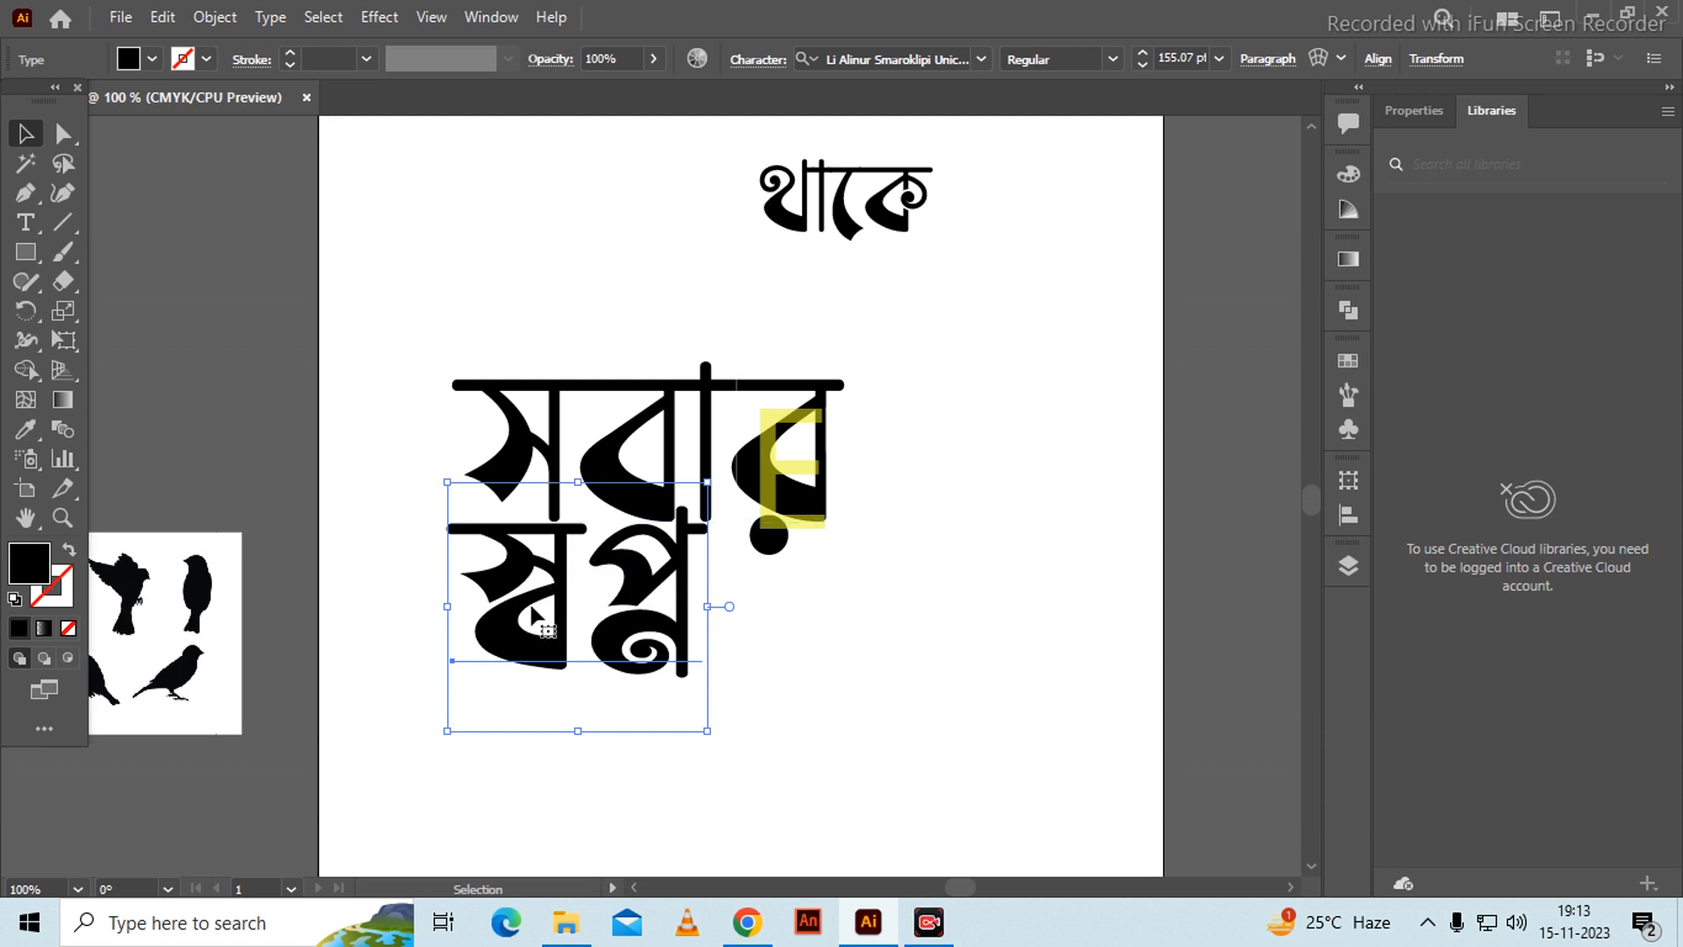
# - Convert the word স্বপ্ন to ungrouped outlines below সবার, and move its স্ব glyph to the left, apart from প্ন
pyautogui.rightClick(562, 622)
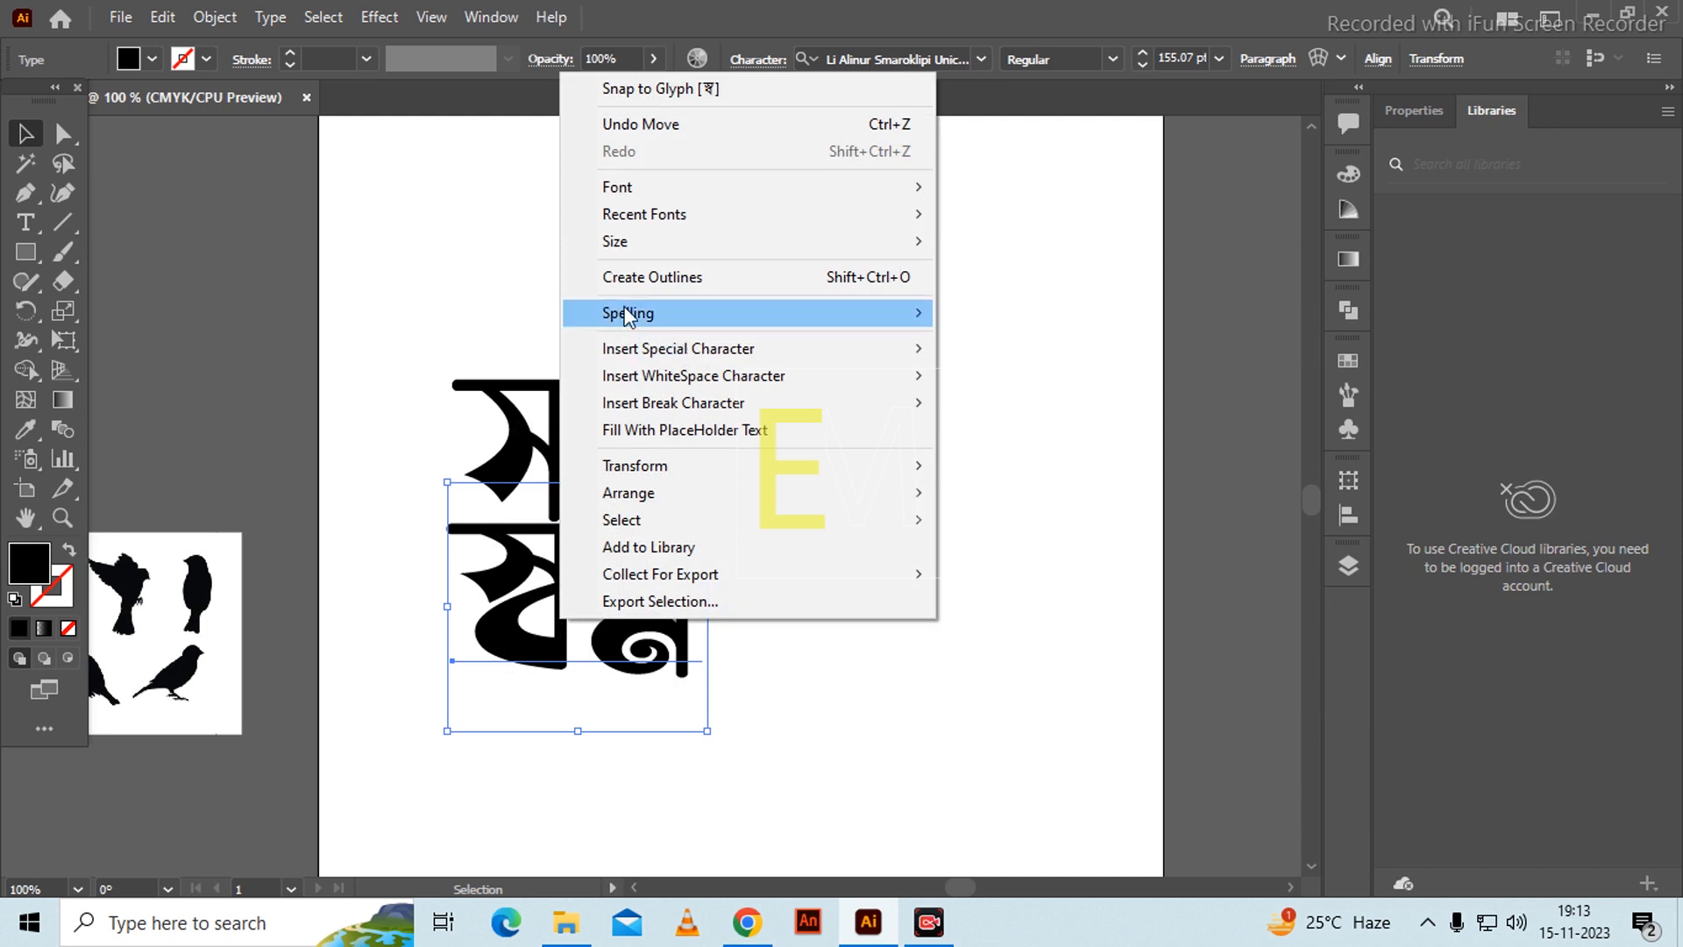
pyautogui.click(649, 277)
pyautogui.moveTo(558, 601); pyautogui.dragTo(823, 731)
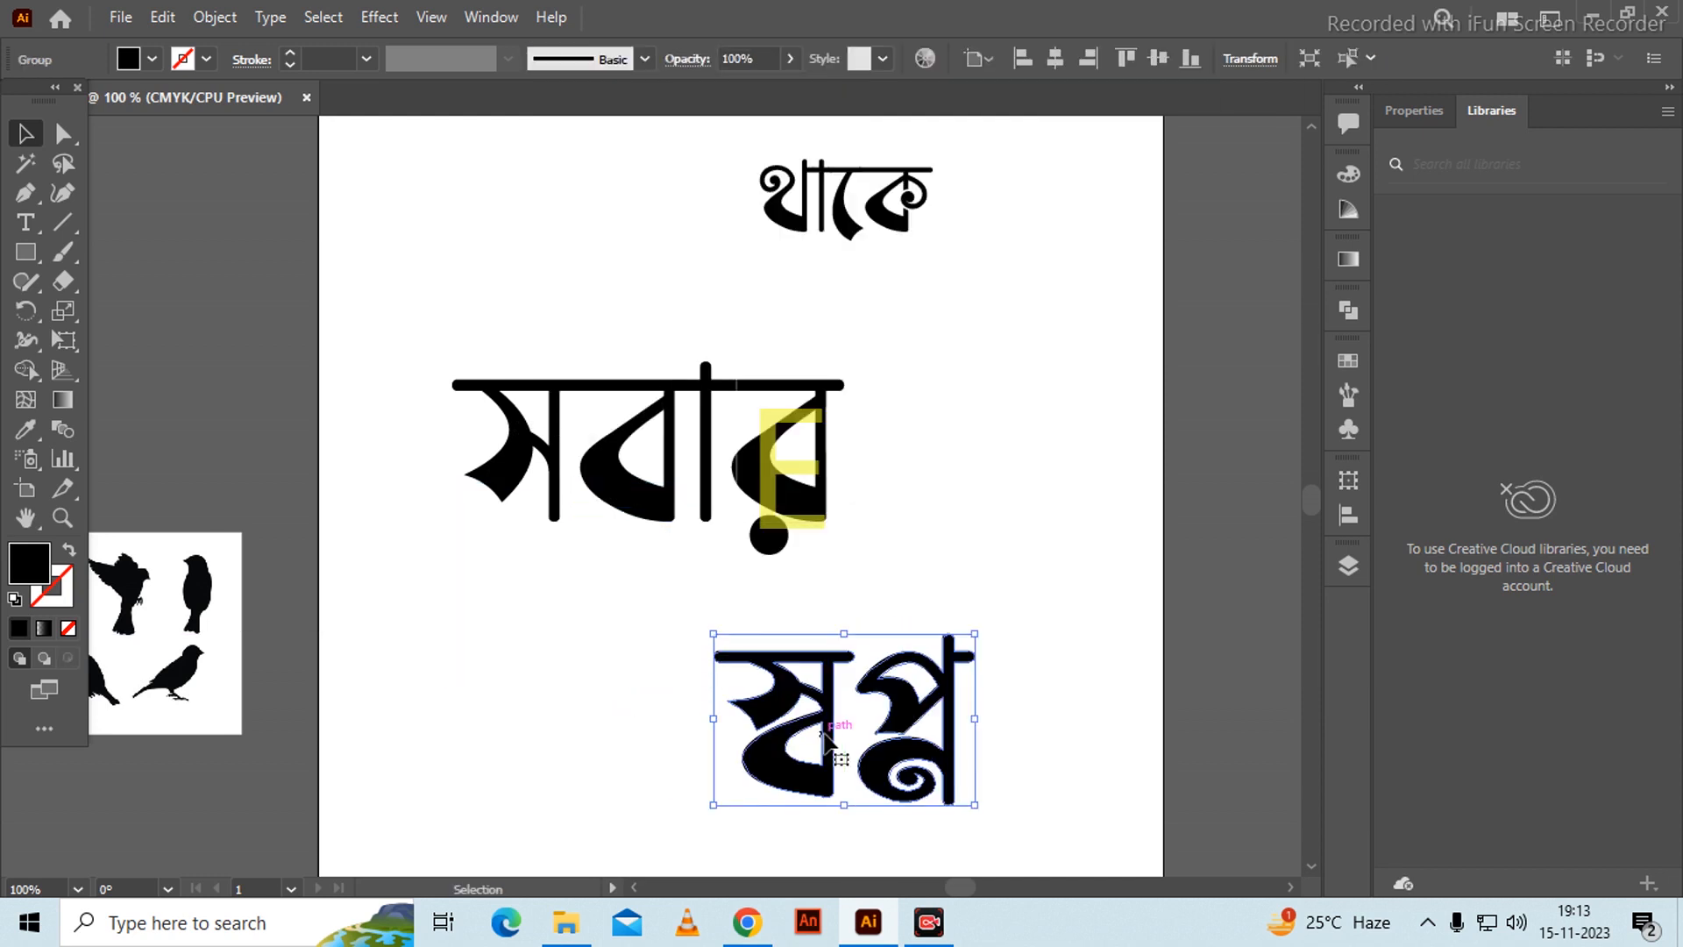
pyautogui.rightClick(824, 732)
pyautogui.click(897, 508)
pyautogui.click(921, 579)
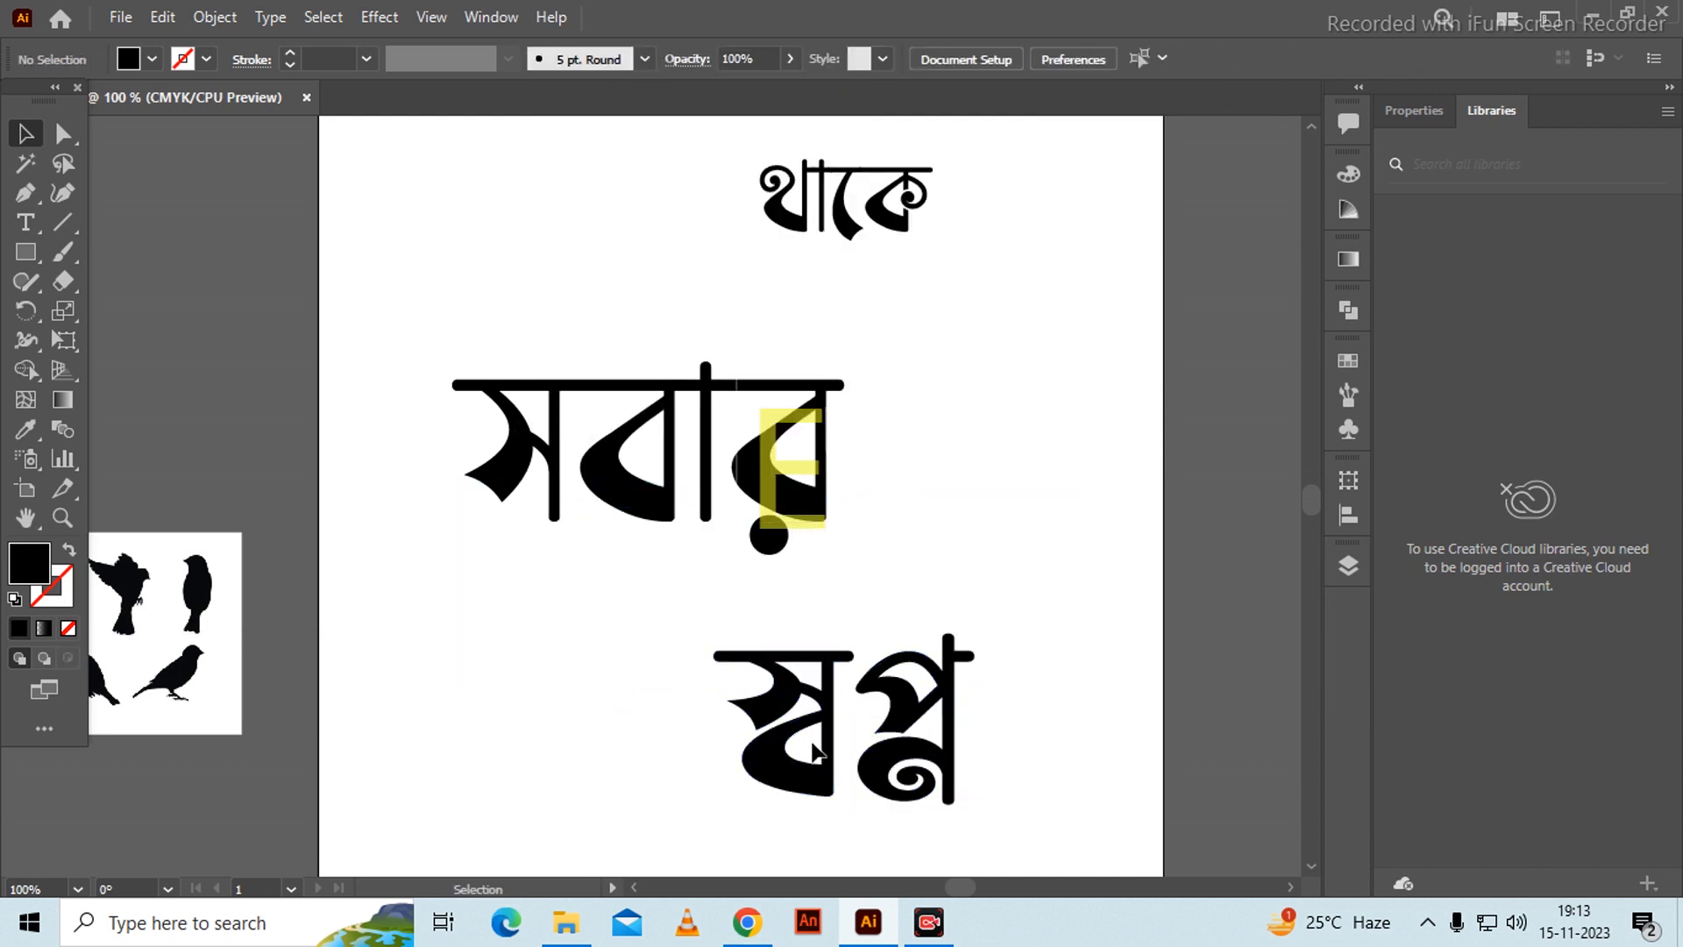
pyautogui.moveTo(840, 728); pyautogui.dragTo(562, 742)
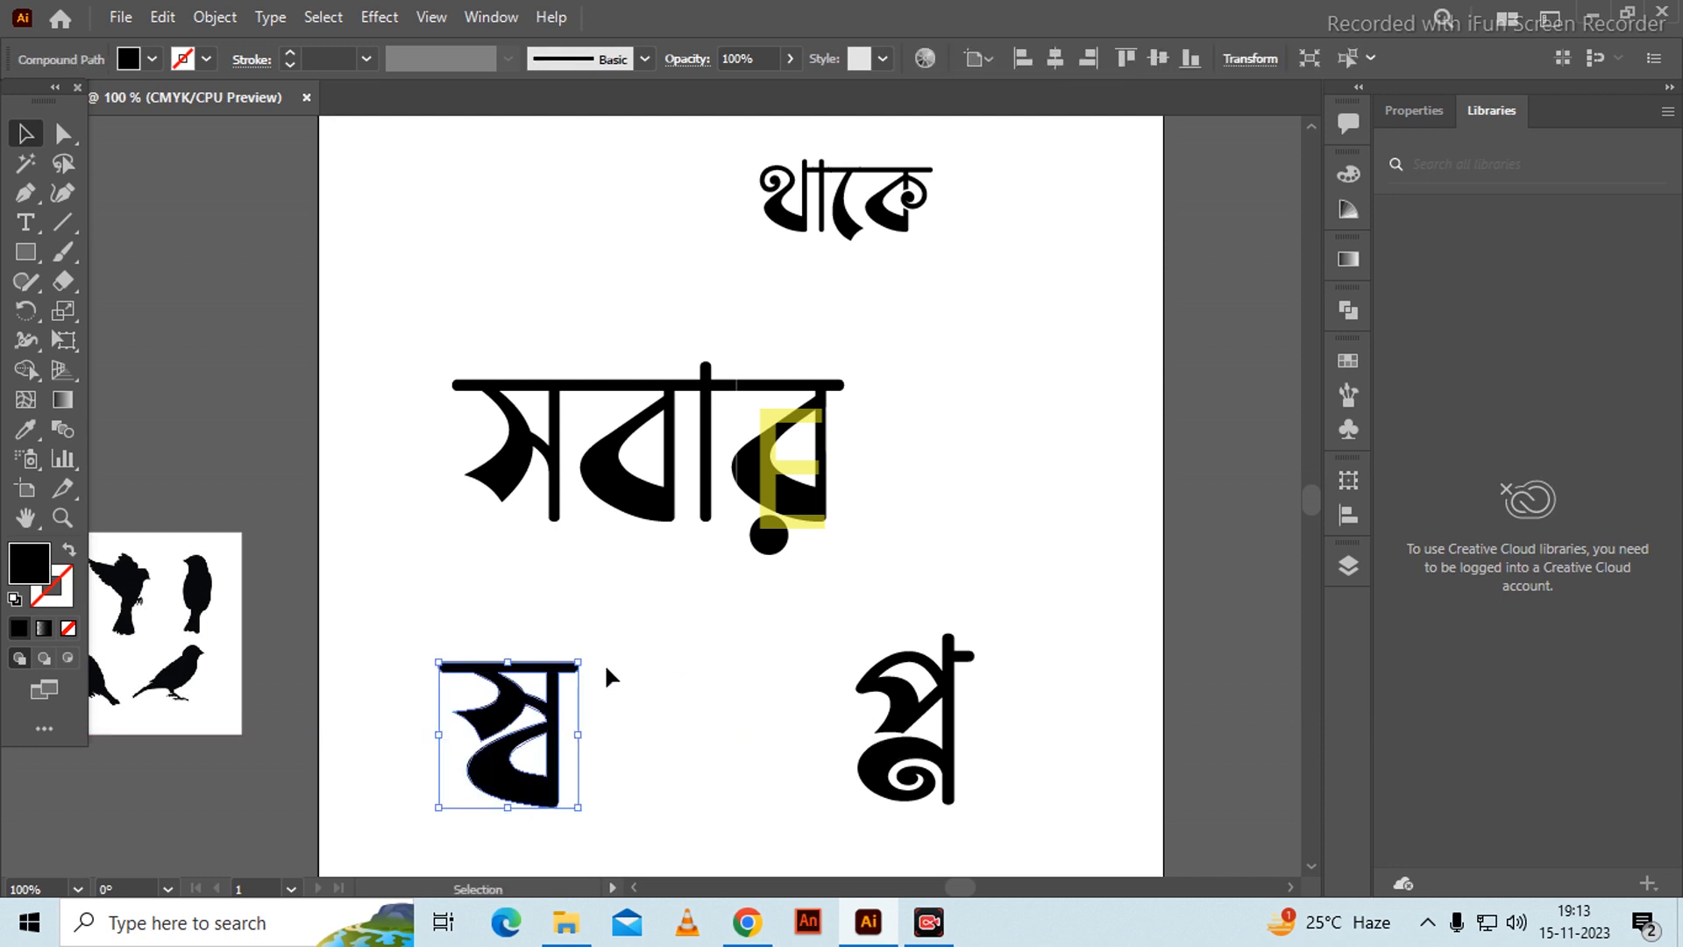
pyautogui.click(607, 670)
# - Draw a black-filled Pen shape over the upper part of the স্ব glyph, following the gap above its lower ব
pyautogui.scroll(1, 585, 667)
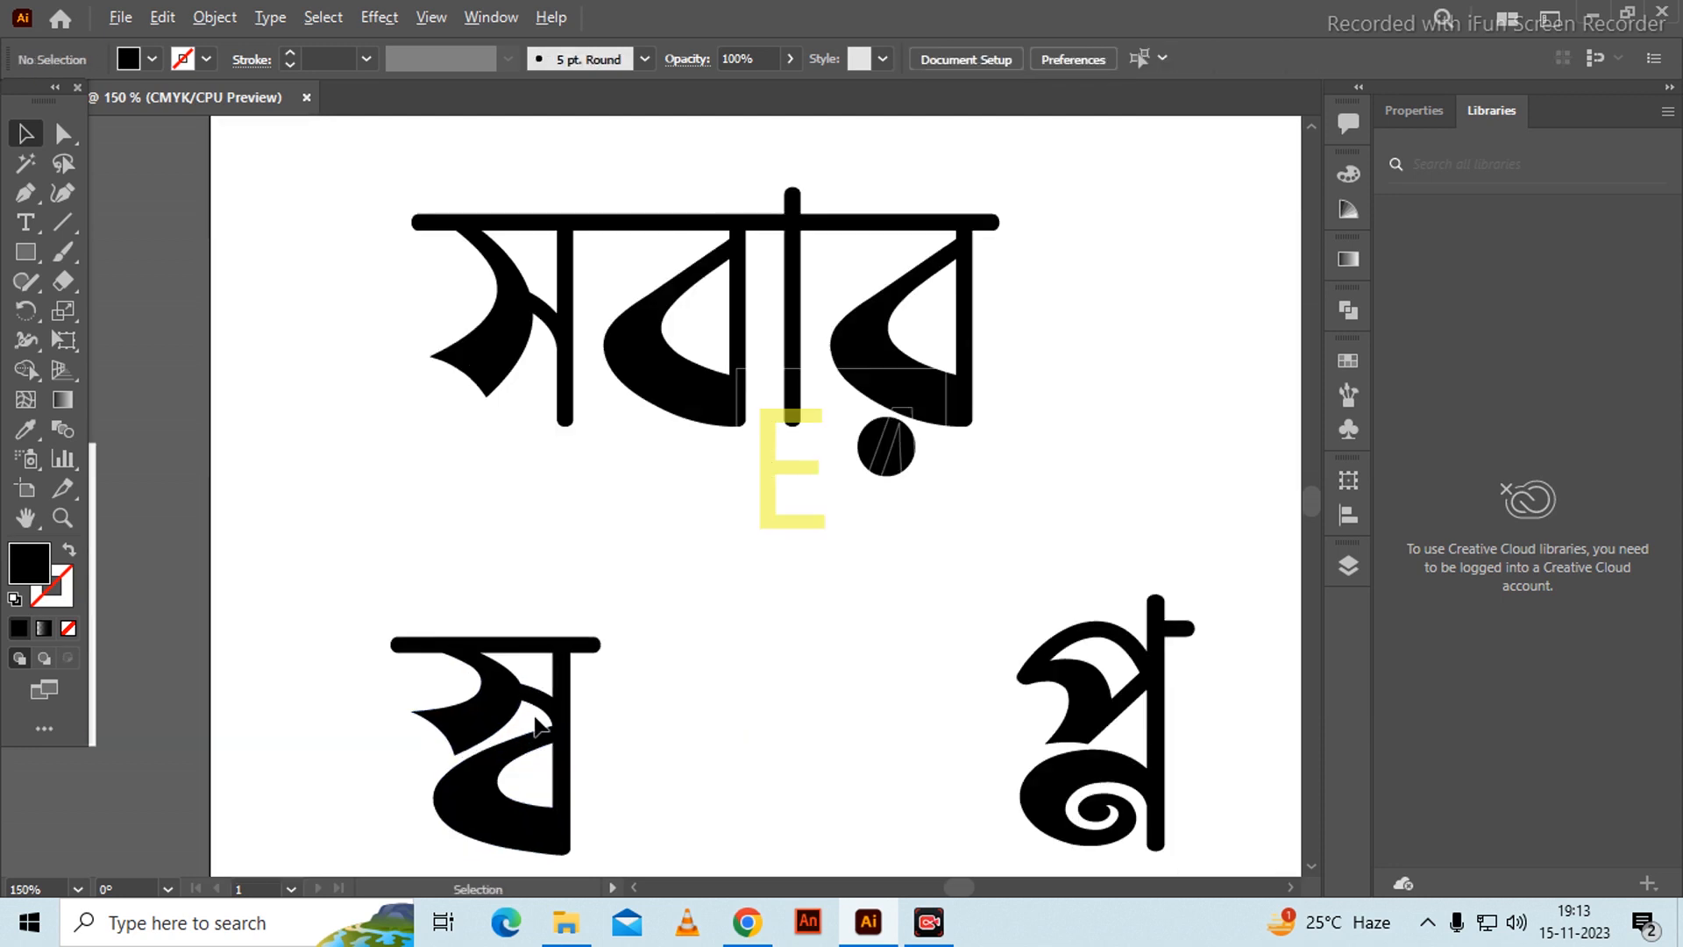
pyautogui.moveTo(614, 701); pyautogui.dragTo(632, 681)
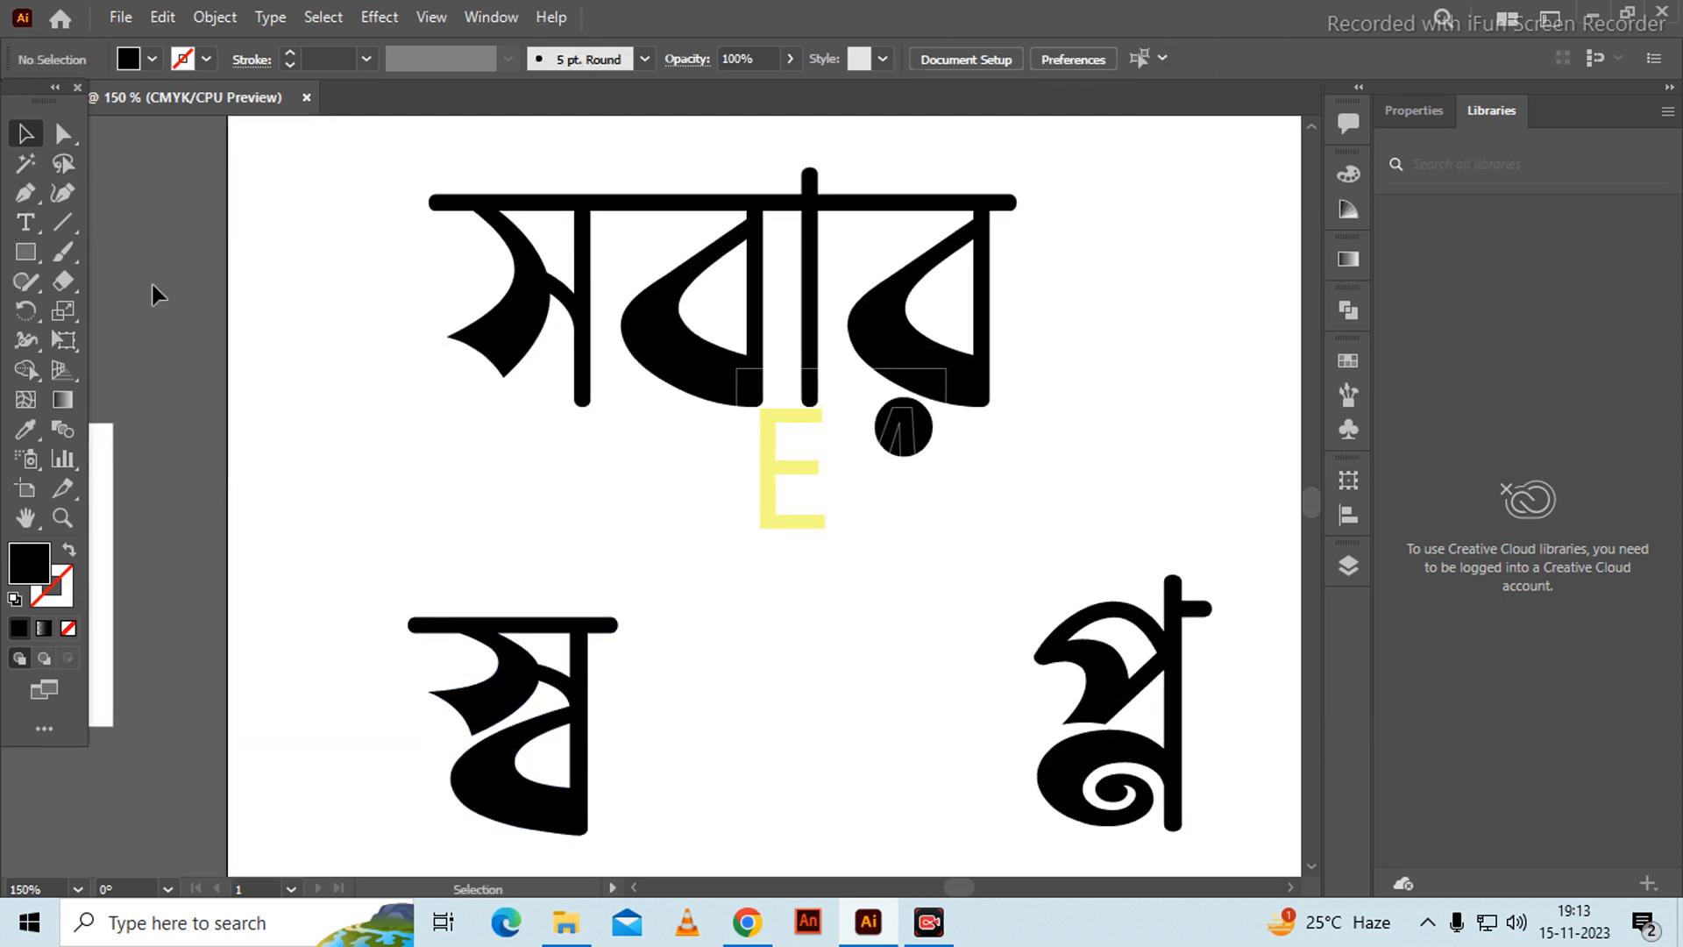
pyautogui.click(25, 192)
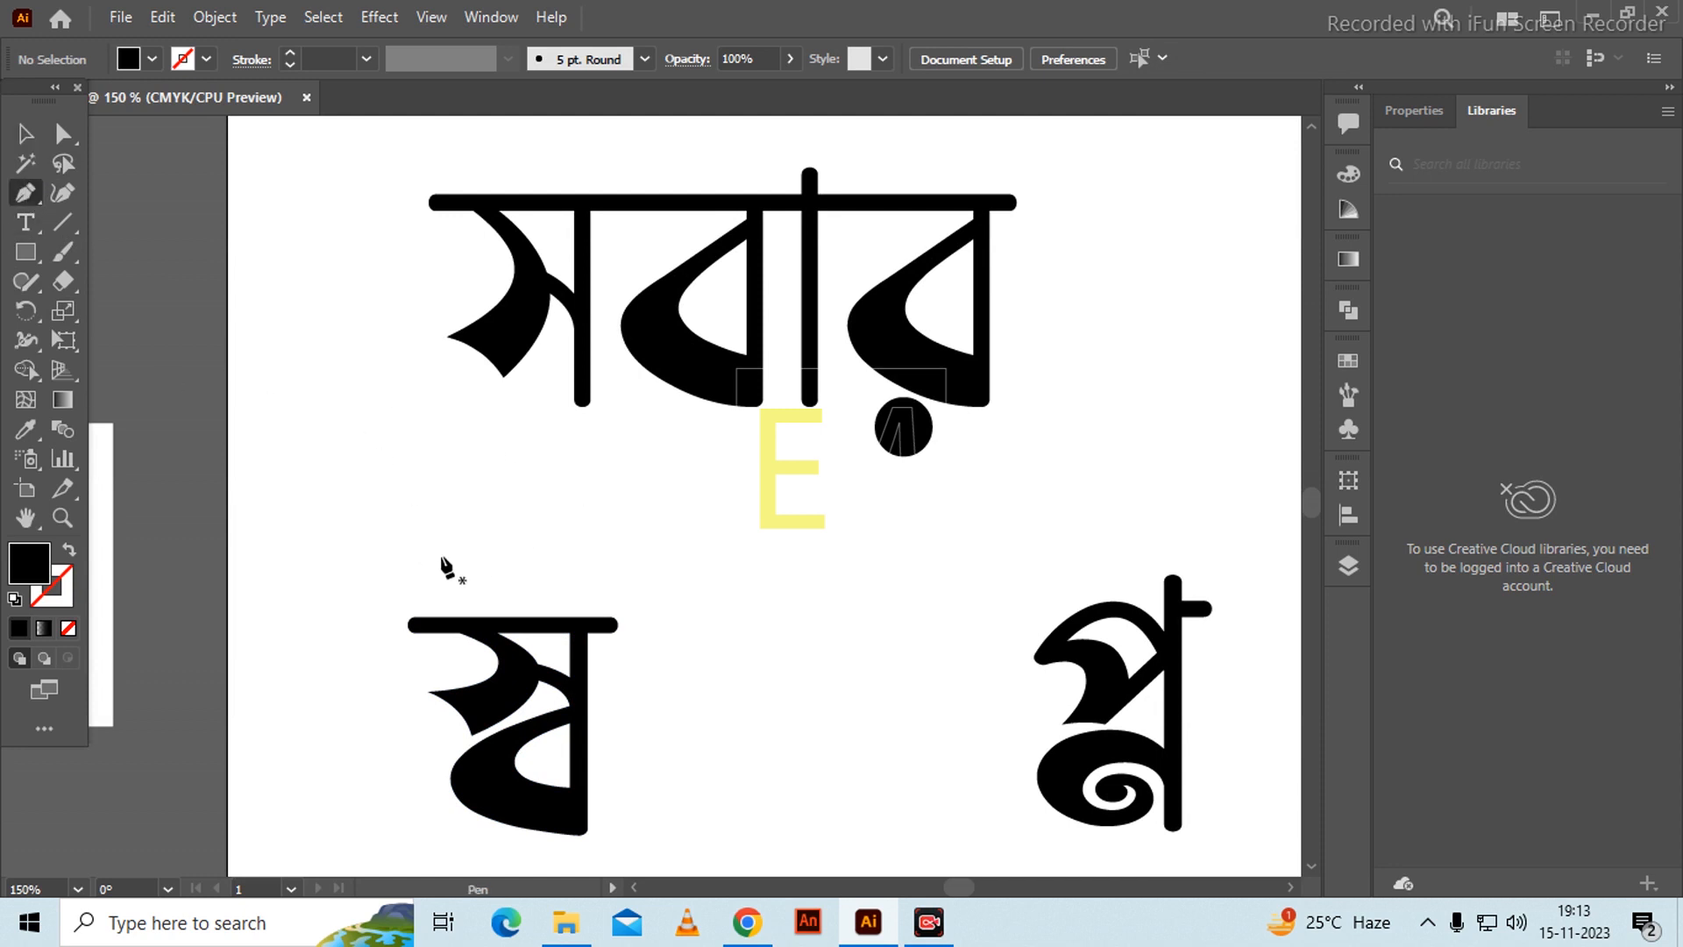
pyautogui.click(344, 558)
pyautogui.click(669, 588)
pyautogui.click(659, 691)
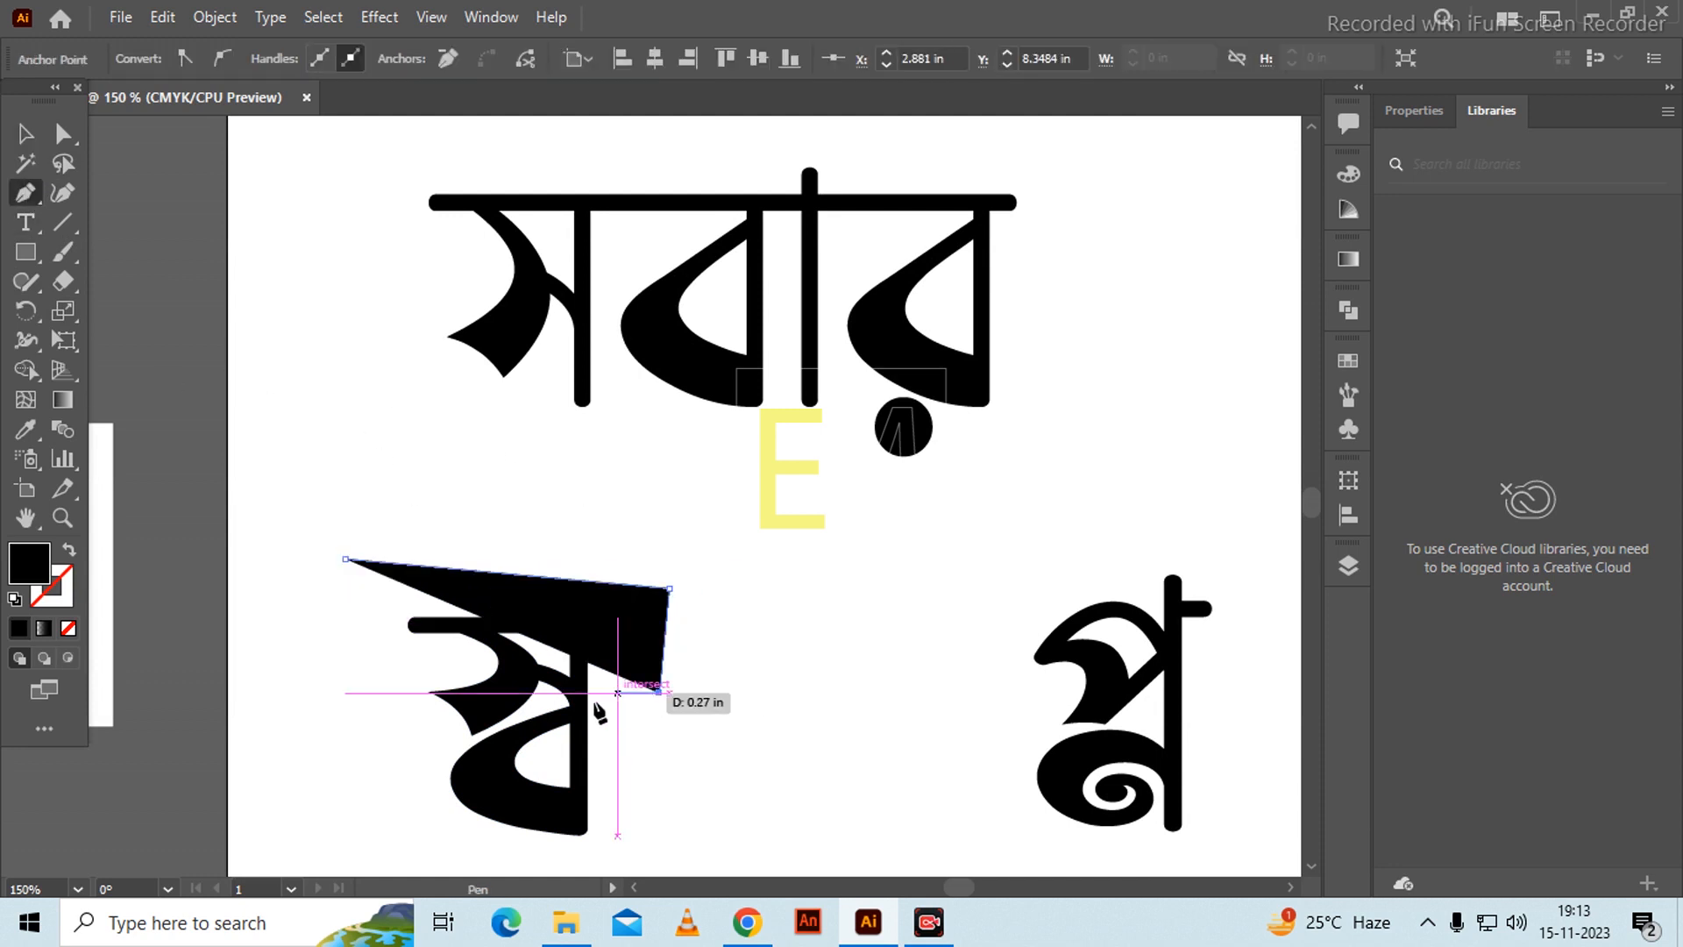
pyautogui.click(602, 702)
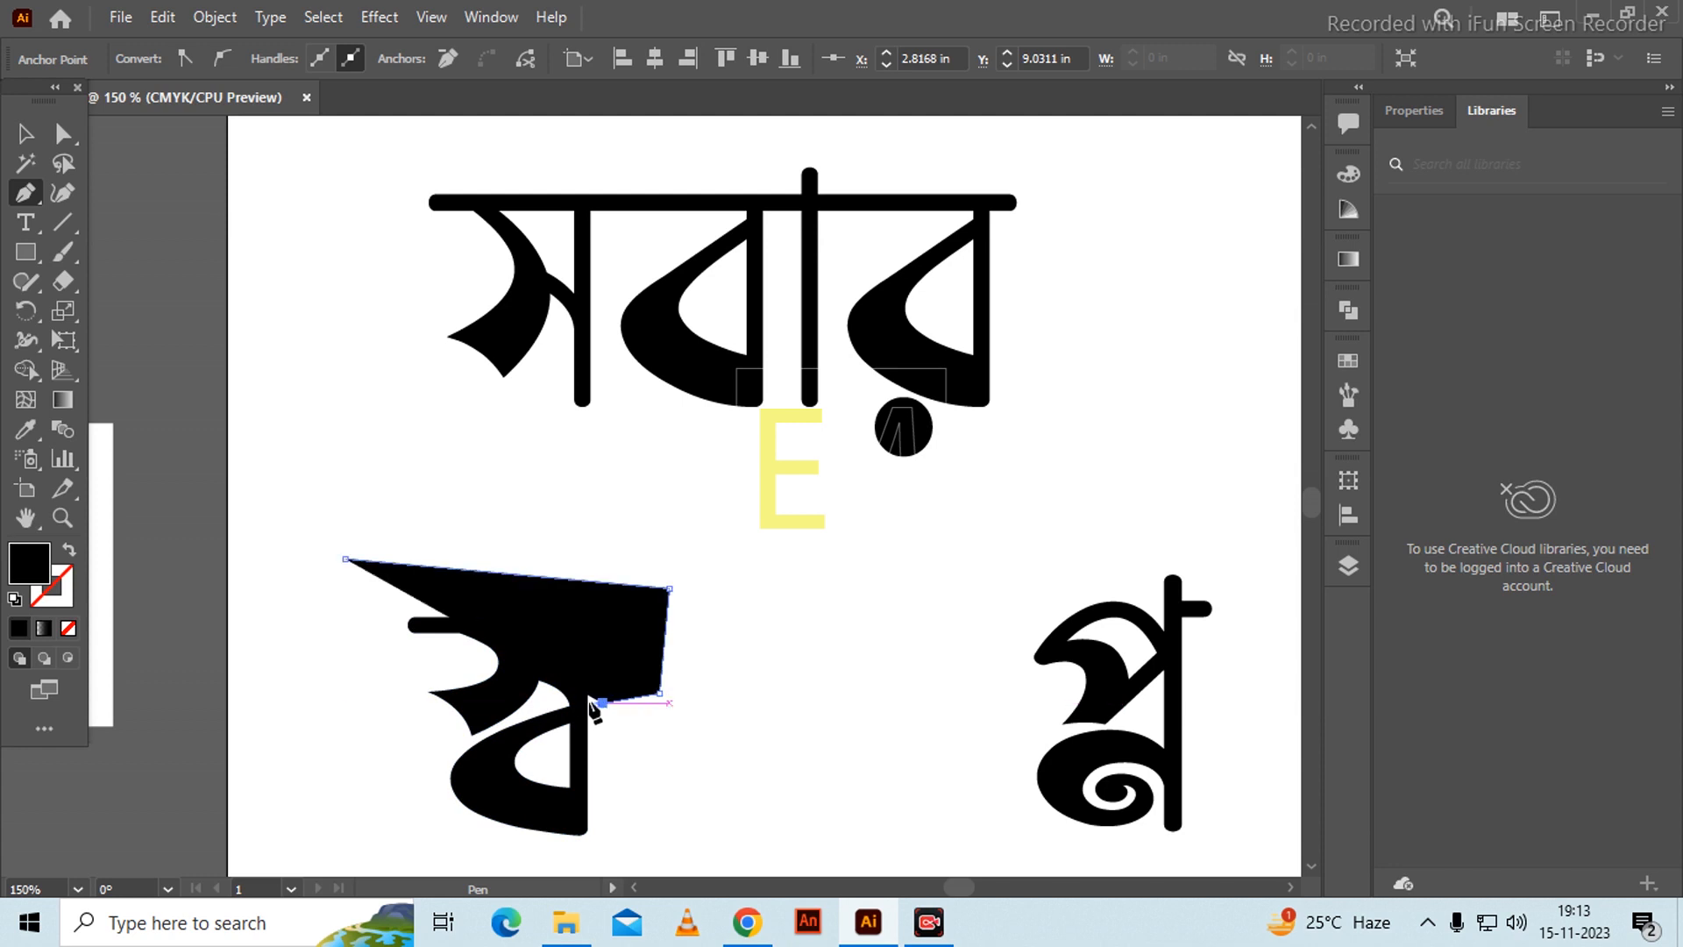
pyautogui.click(562, 702)
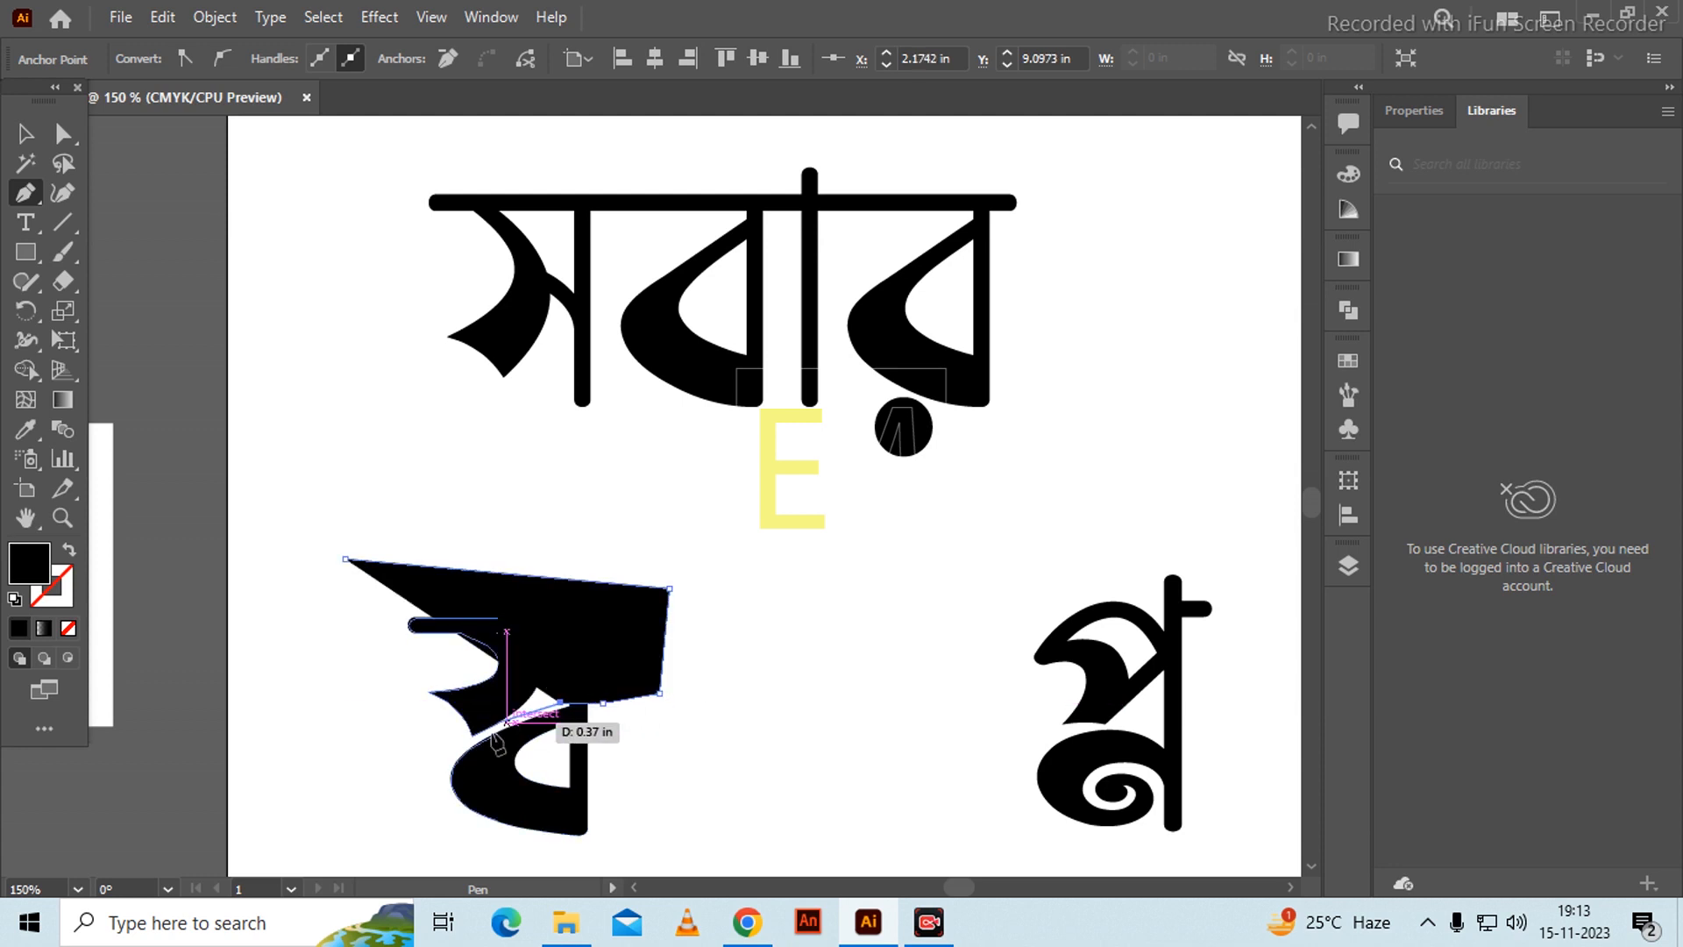
pyautogui.moveTo(413, 765); pyautogui.dragTo(409, 766)
pyautogui.click(359, 702)
pyautogui.click(346, 574)
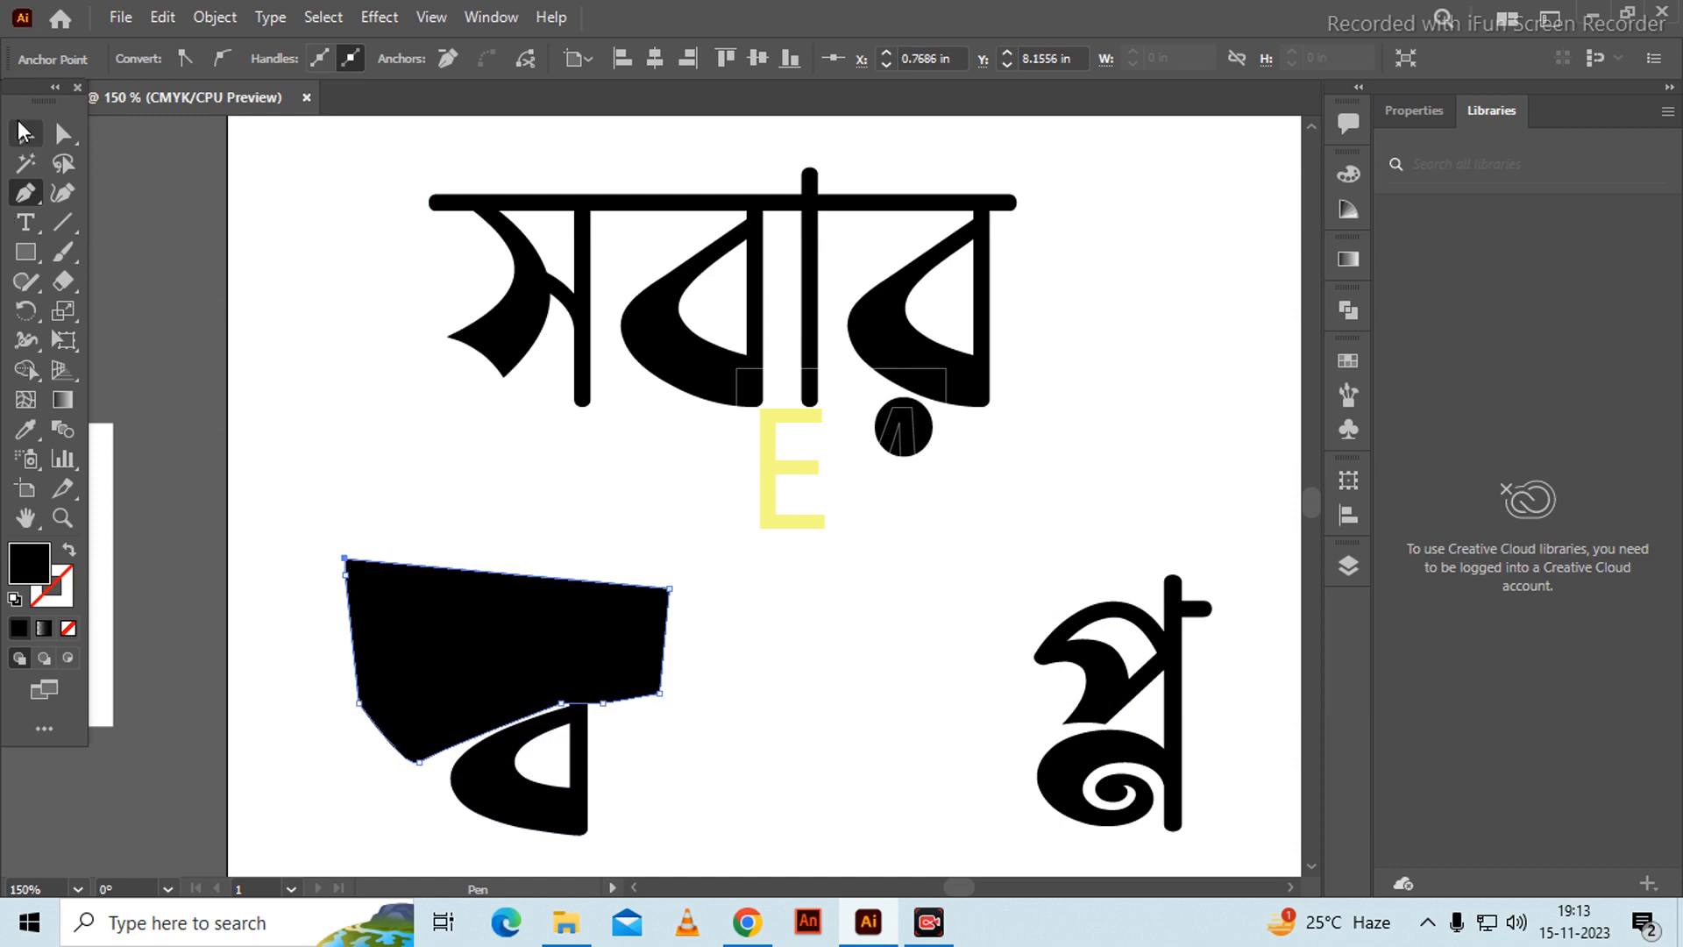
# - Remove the drawn shape and the upper স part of the স্ব glyph with Shape Builder, keeping only the lower ব
pyautogui.moveTo(255, 527); pyautogui.dragTo(589, 834)
pyautogui.hotkey('ctrl', 'z')
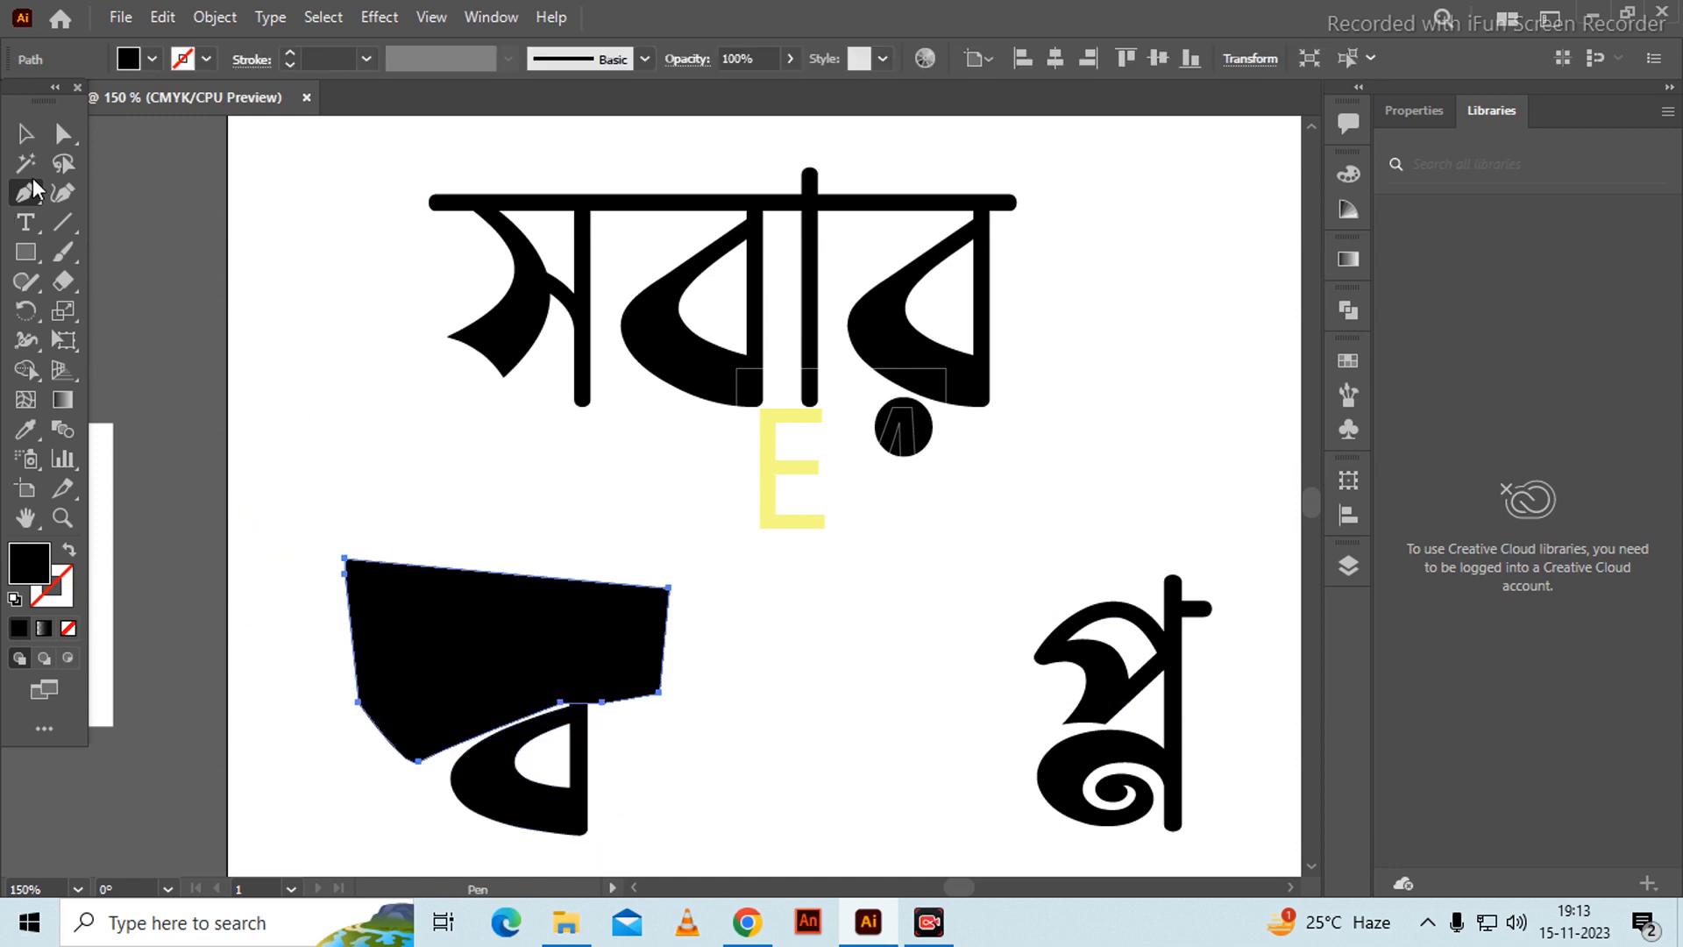
pyautogui.click(23, 134)
pyautogui.click(289, 410)
pyautogui.scroll(-2, 613, 772)
pyautogui.hotkey('ctrl', 'a')
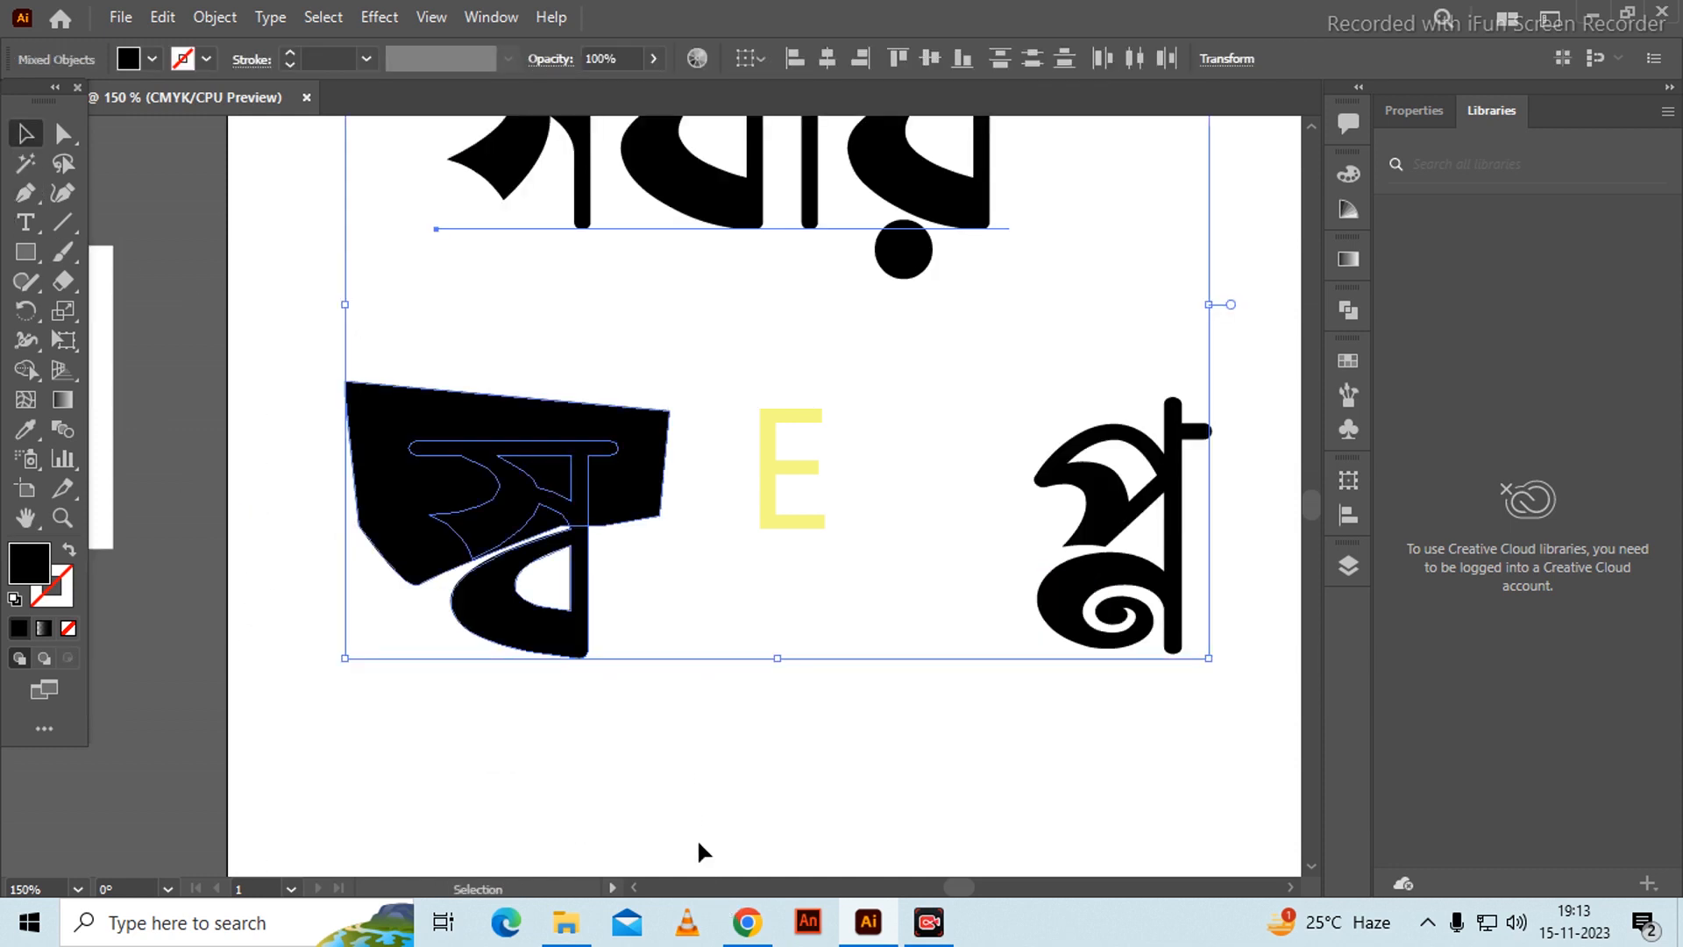
pyautogui.moveTo(249, 394); pyautogui.dragTo(719, 689)
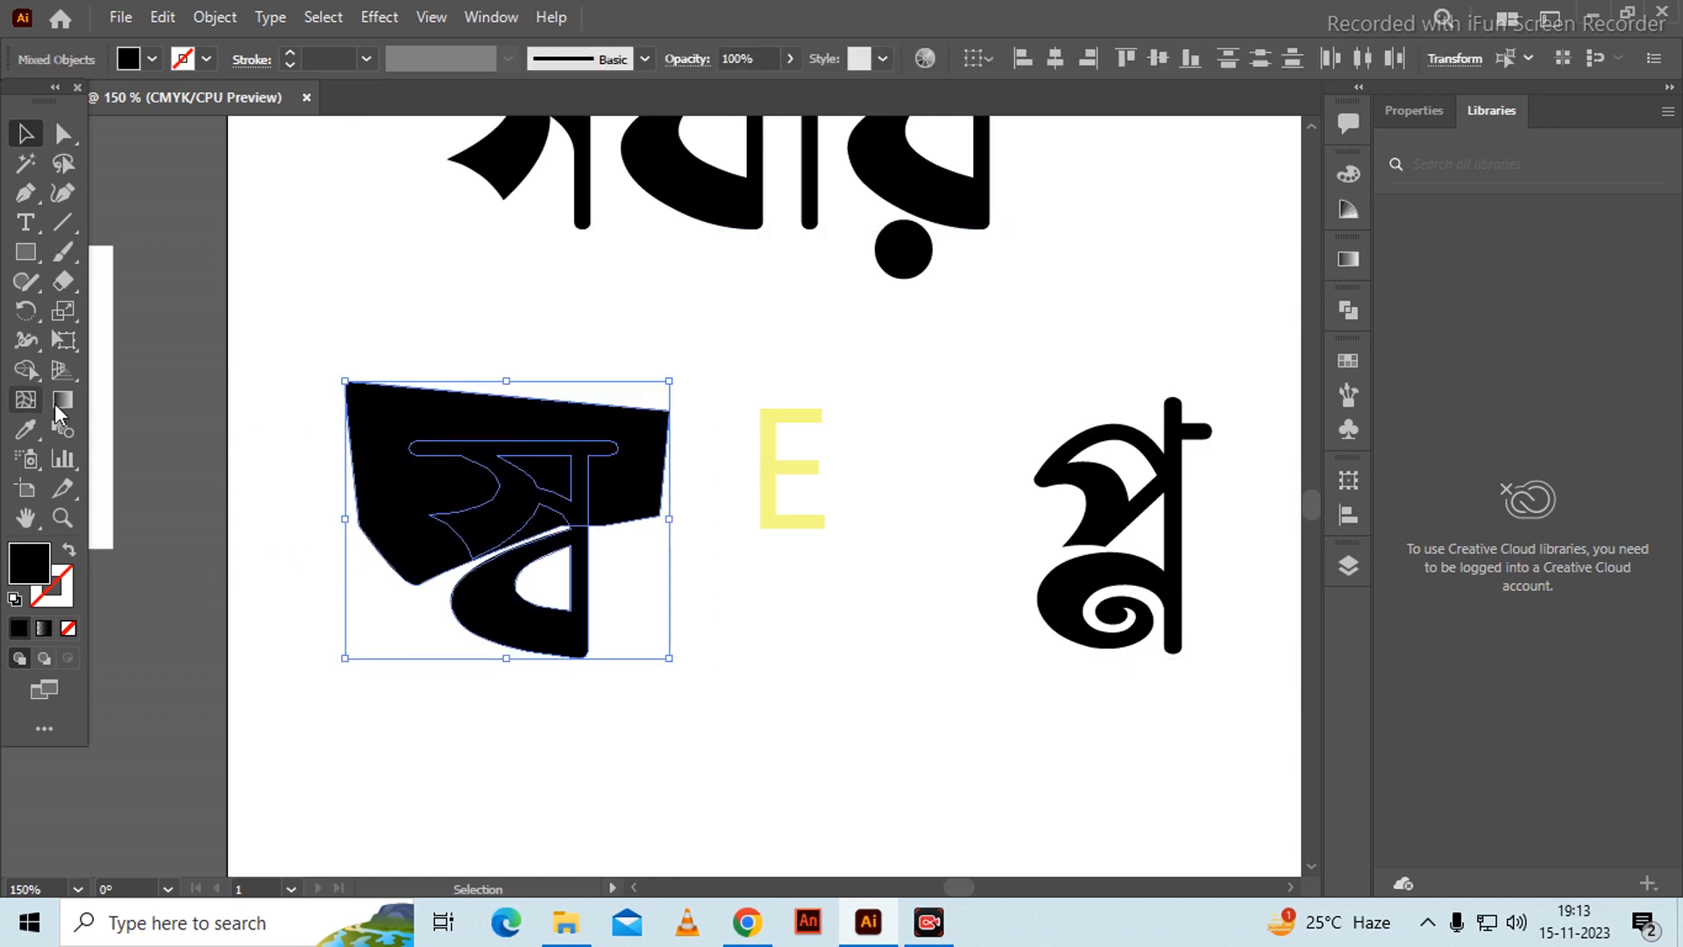
pyautogui.click(26, 369)
pyautogui.moveTo(390, 416)
pyautogui.mouseDown()
pyautogui.moveTo(539, 469)
pyautogui.moveTo(579, 517)
pyautogui.mouseUp()
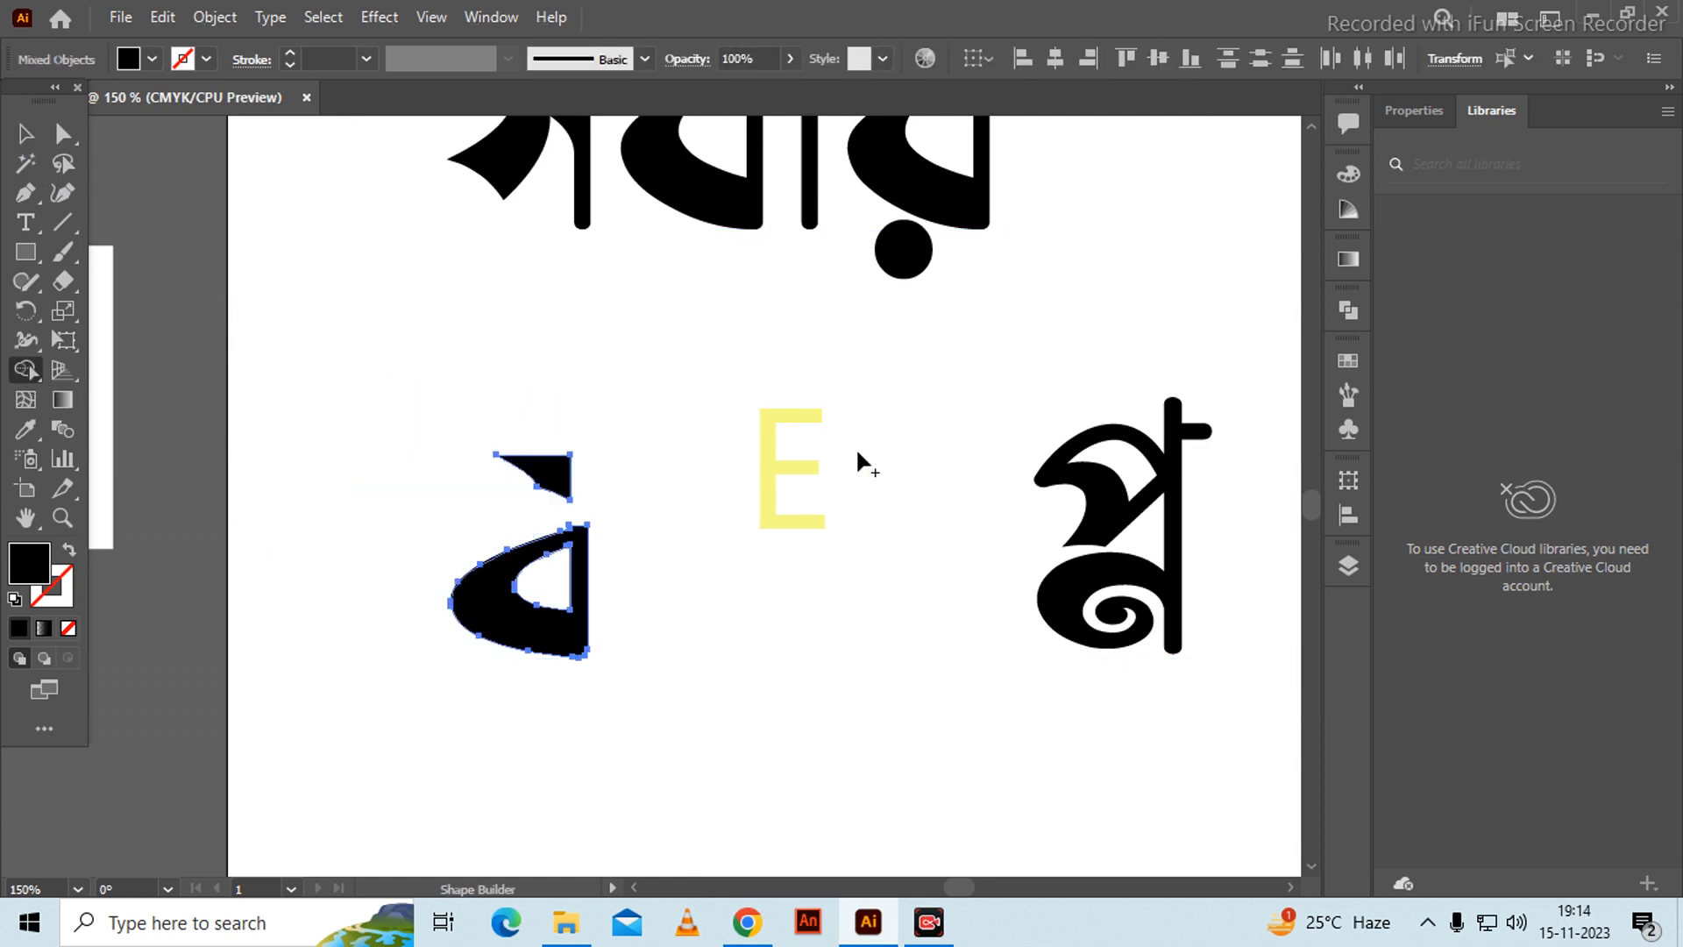
pyautogui.keyDown('alt'); pyautogui.click(556, 495); pyautogui.keyUp('alt')
pyautogui.moveTo(601, 402); pyautogui.dragTo(616, 496)
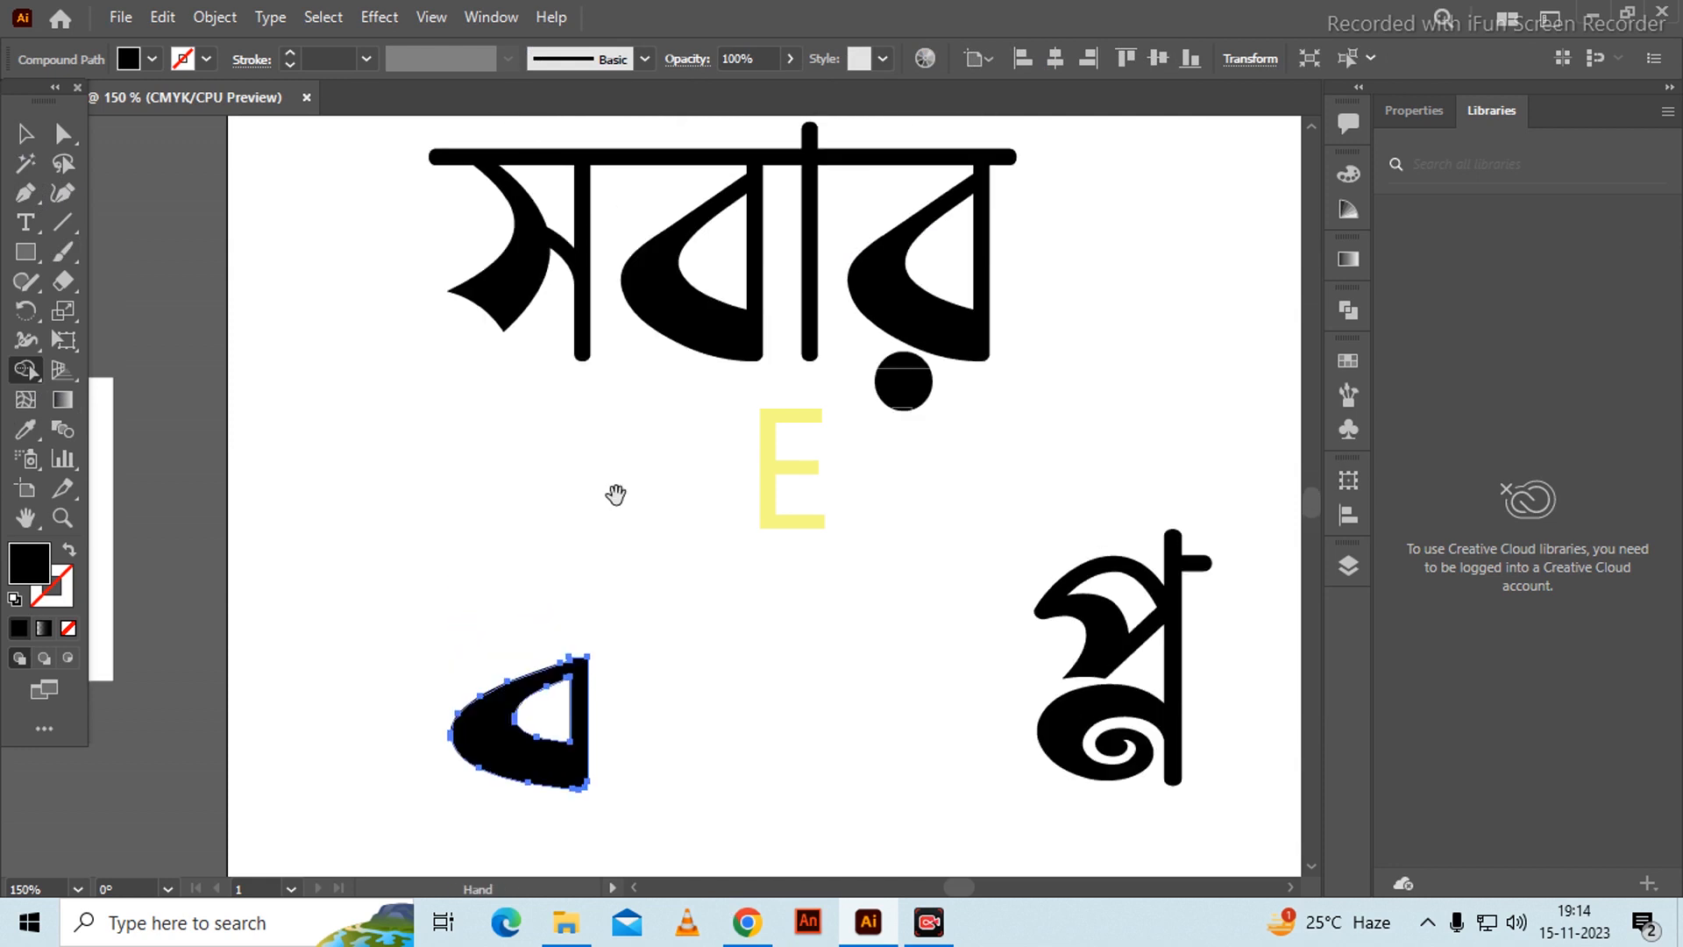
# - Convert the word সবার to outlines and lengthen the vertical stem of its স downward, below the other letters
pyautogui.click(63, 133)
pyautogui.rightClick(533, 236)
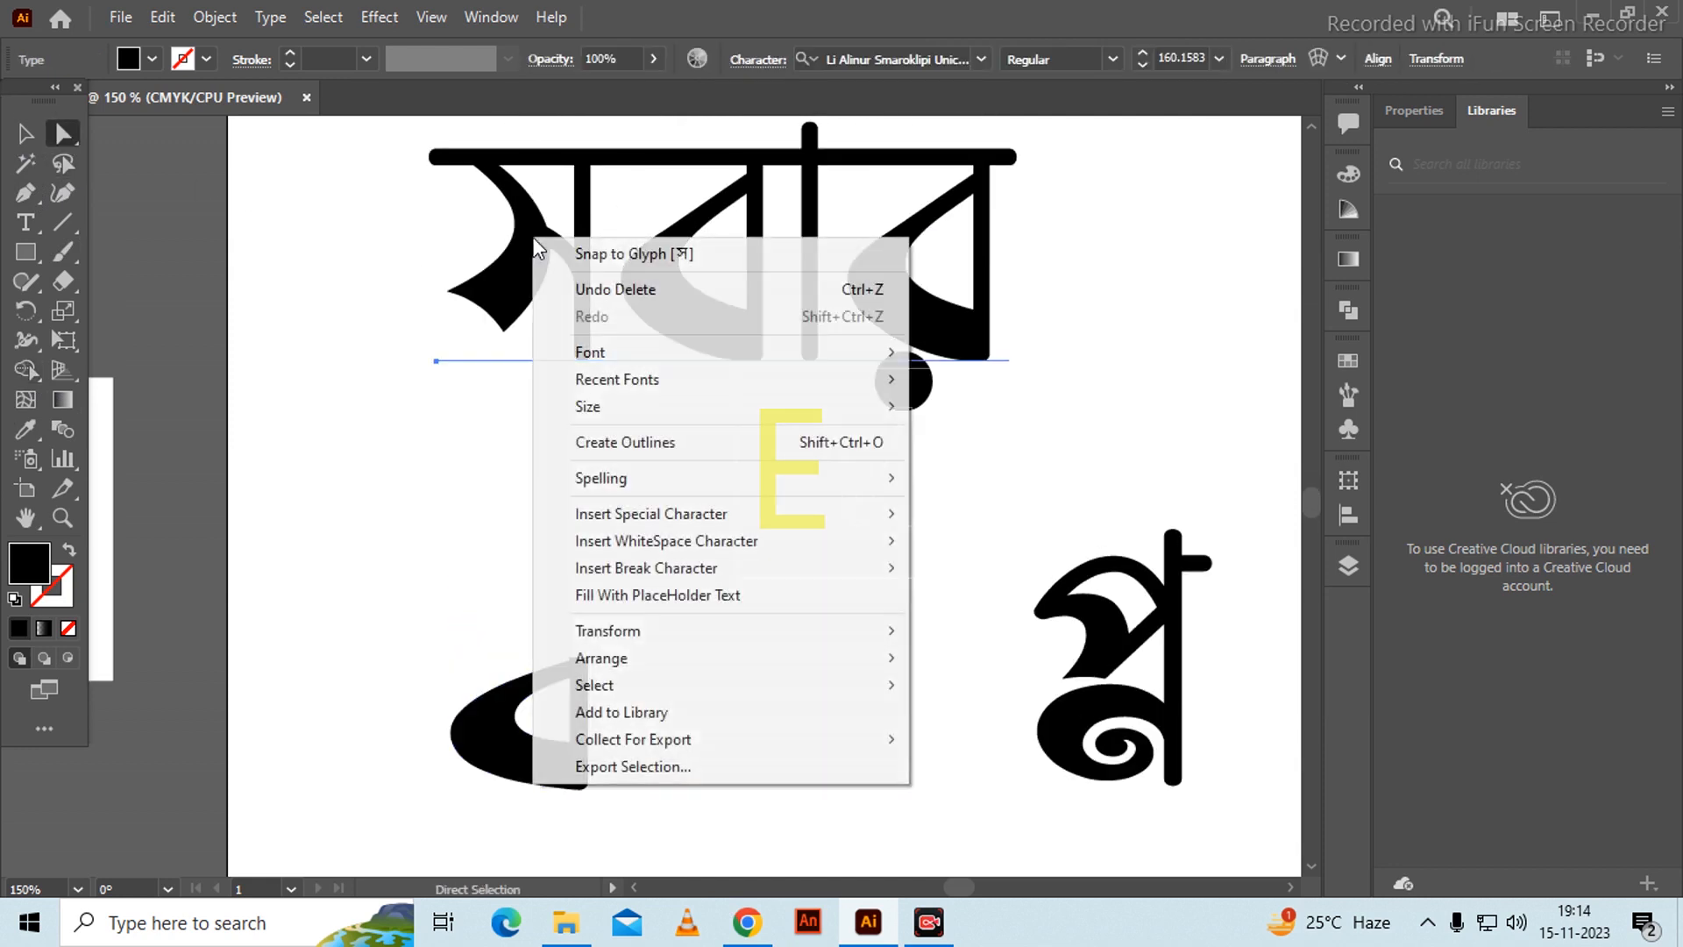
pyautogui.click(680, 444)
pyautogui.click(570, 412)
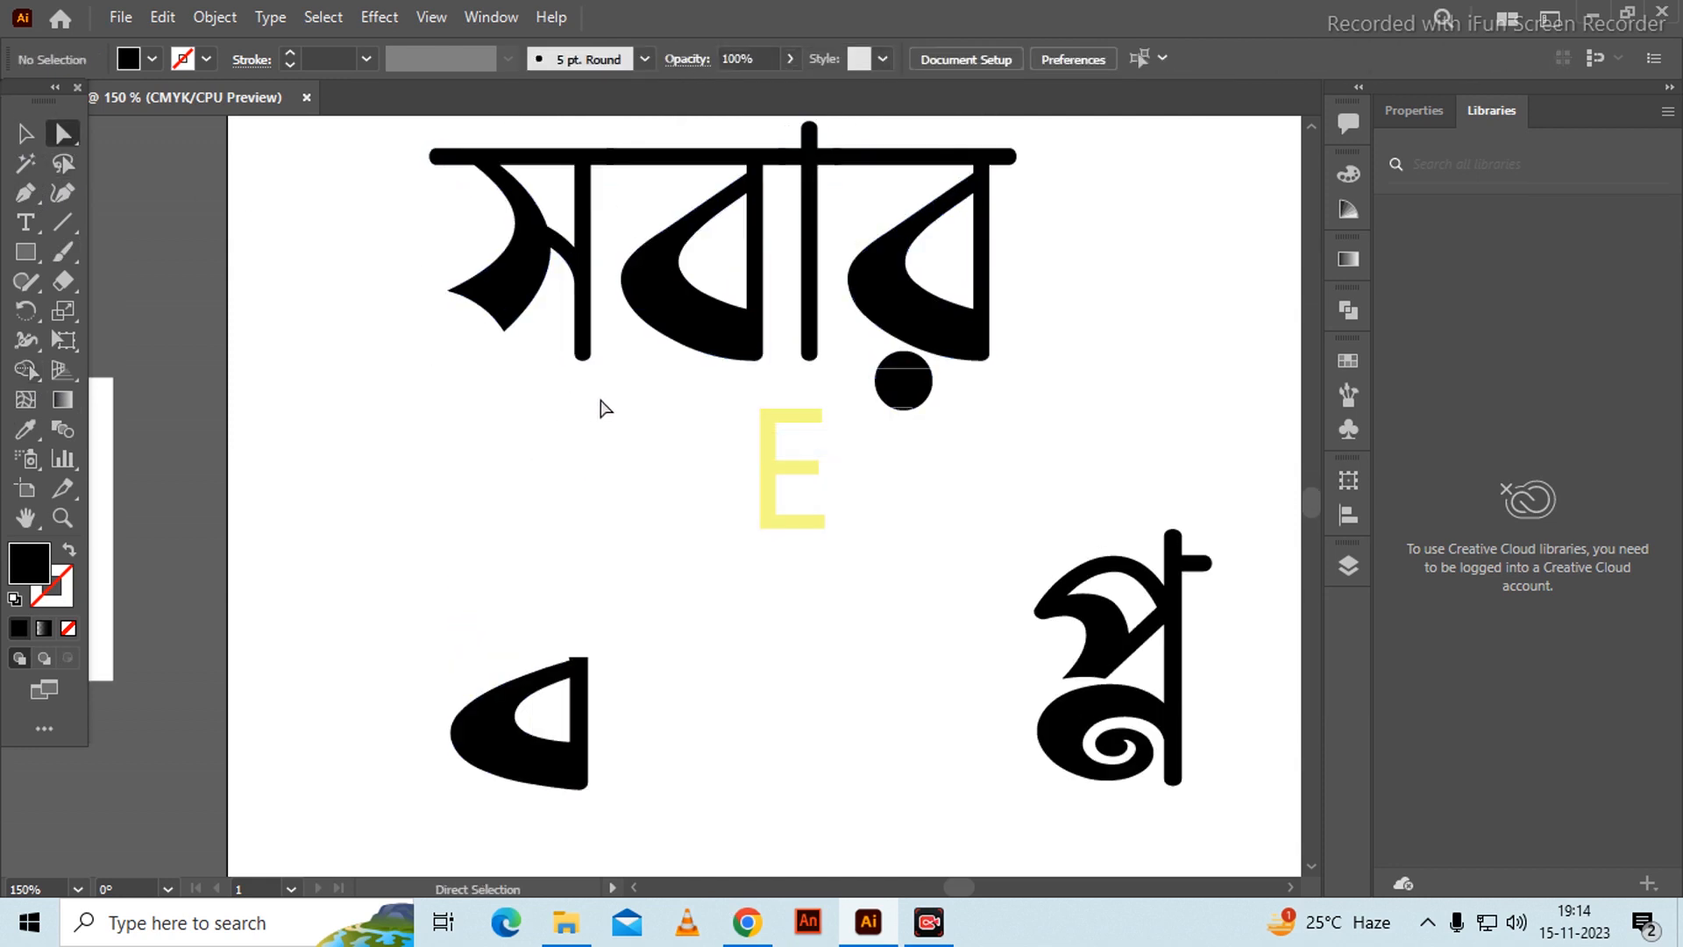
pyautogui.moveTo(553, 347); pyautogui.dragTo(554, 349)
pyautogui.moveTo(582, 356); pyautogui.dragTo(584, 454)
pyautogui.click(643, 459)
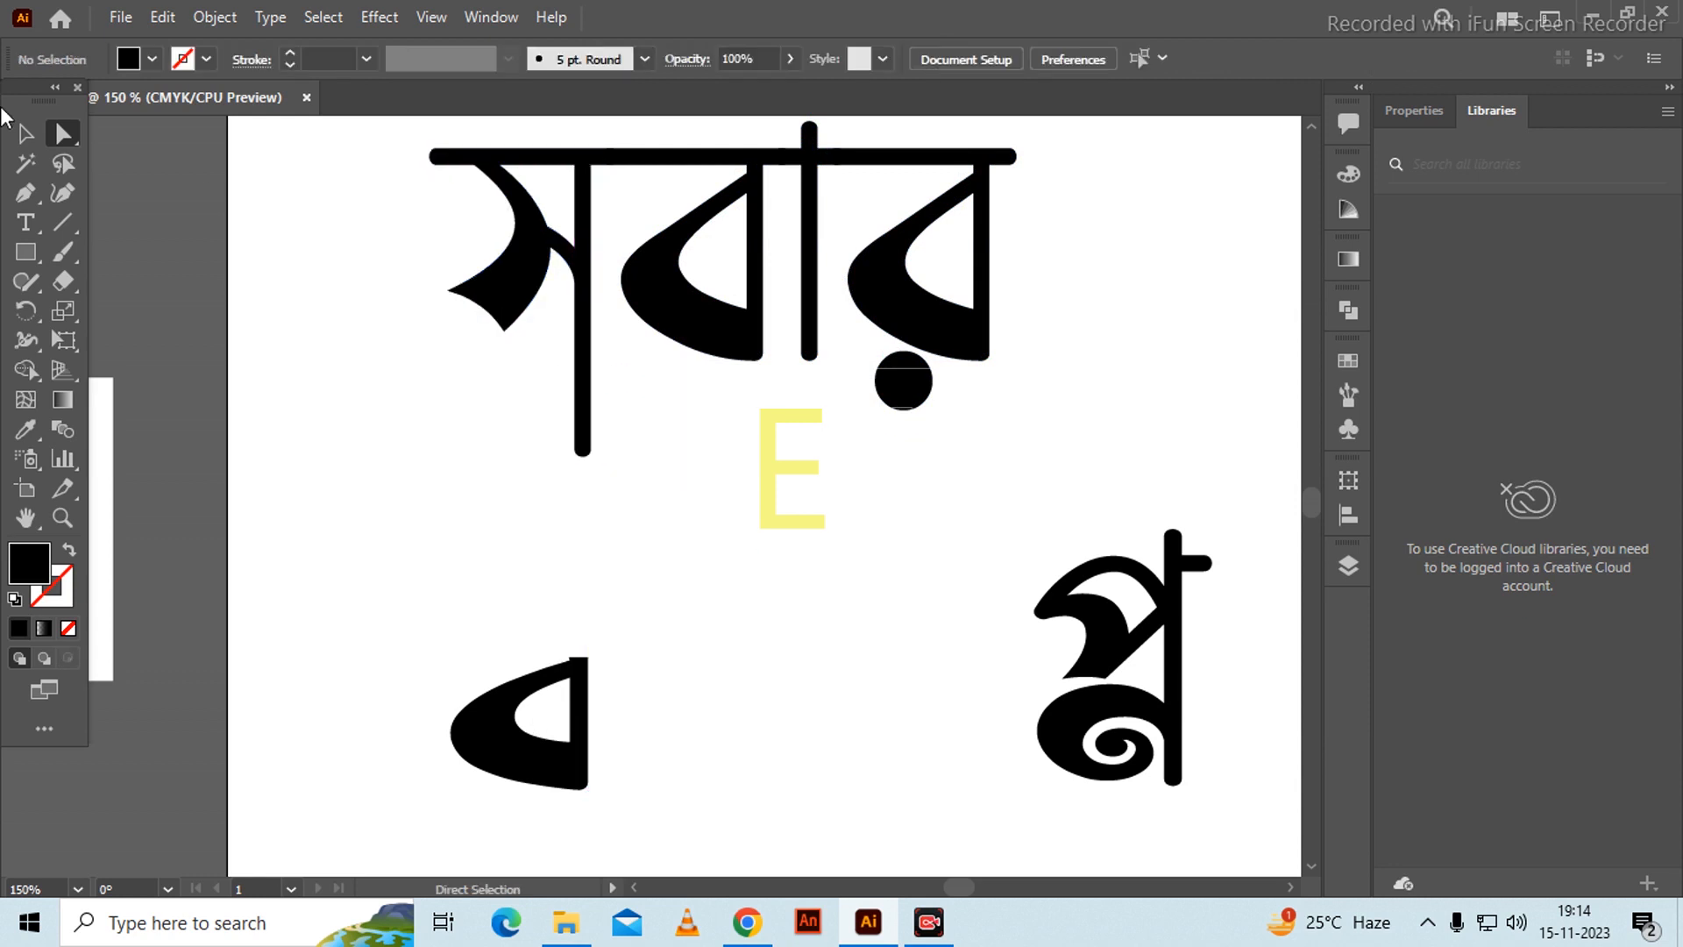
# - Move the separated ব beneath the স of সবার and line up its stem with the lengthened স stem
pyautogui.click(23, 136)
pyautogui.moveTo(488, 741); pyautogui.dragTo(491, 421)
pyautogui.click(643, 452)
pyautogui.scroll(2, 646, 439)
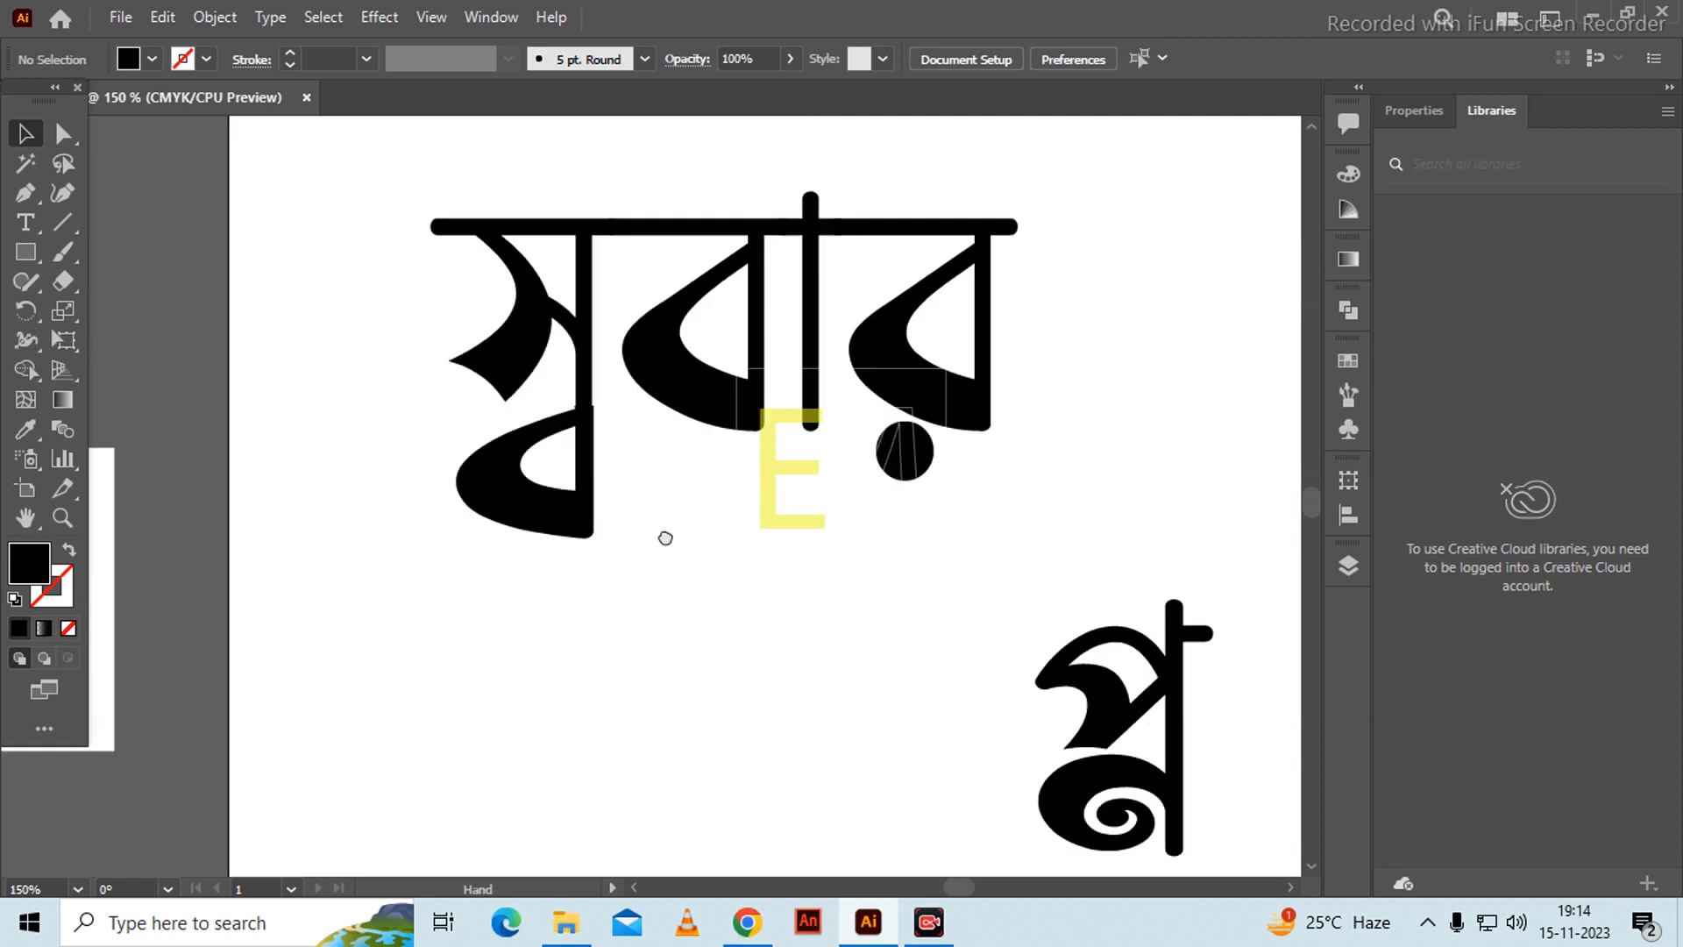
pyautogui.scroll(3, 602, 466)
pyautogui.click(575, 429)
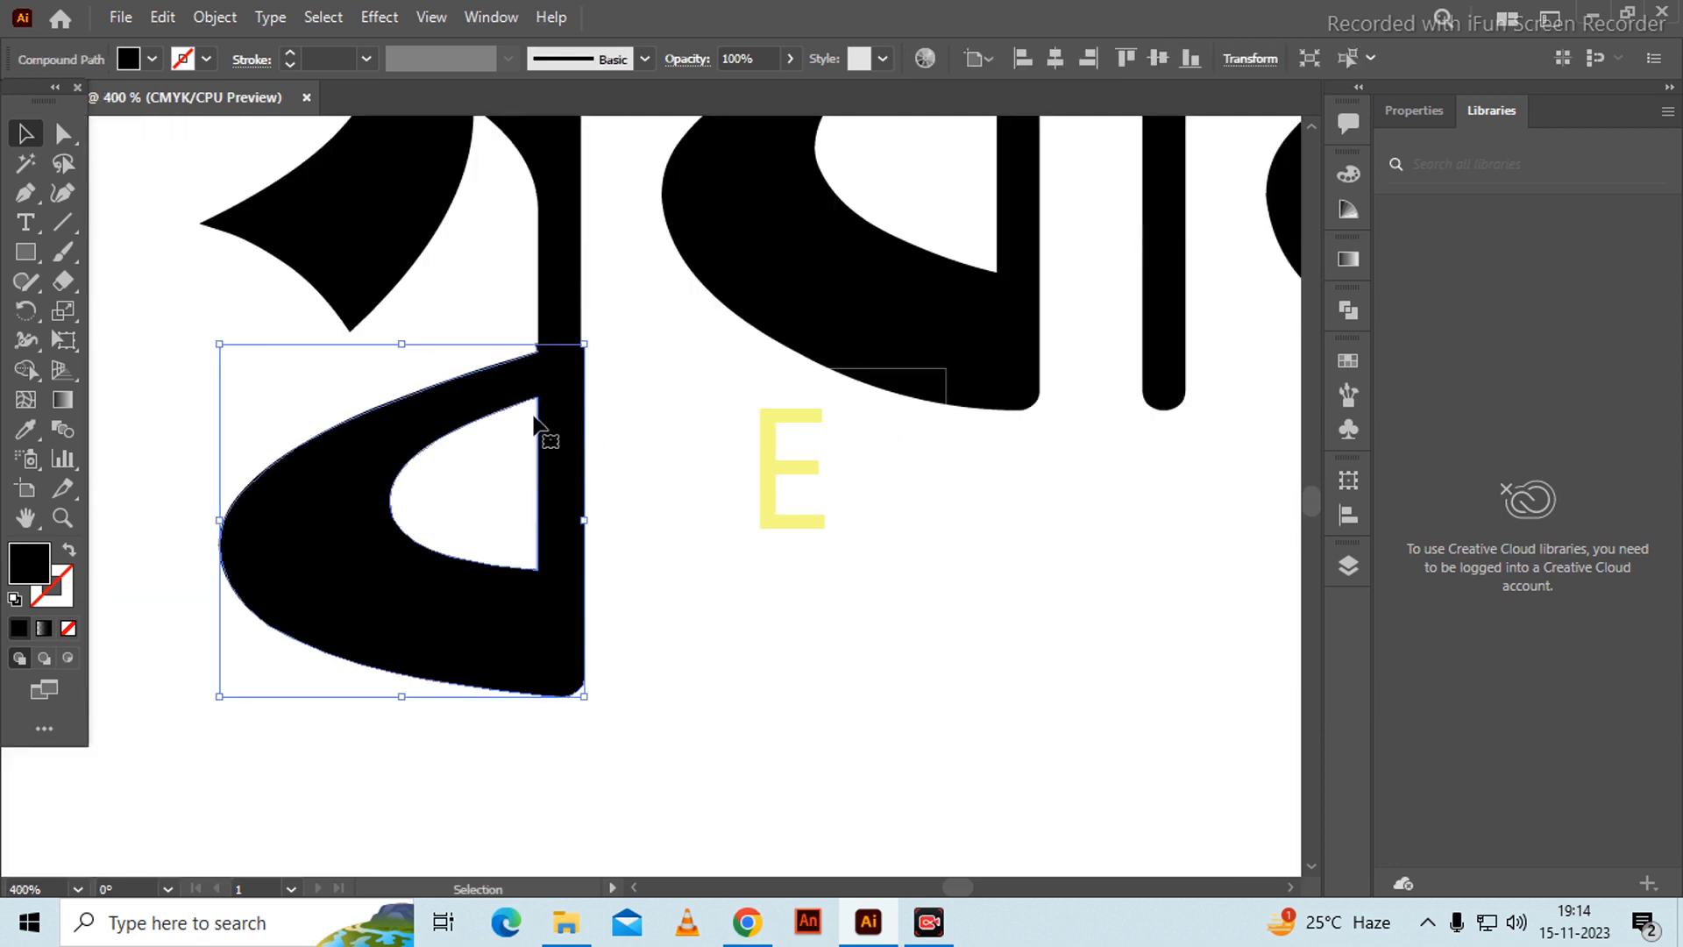
pyautogui.moveTo(541, 453); pyautogui.dragTo(556, 455)
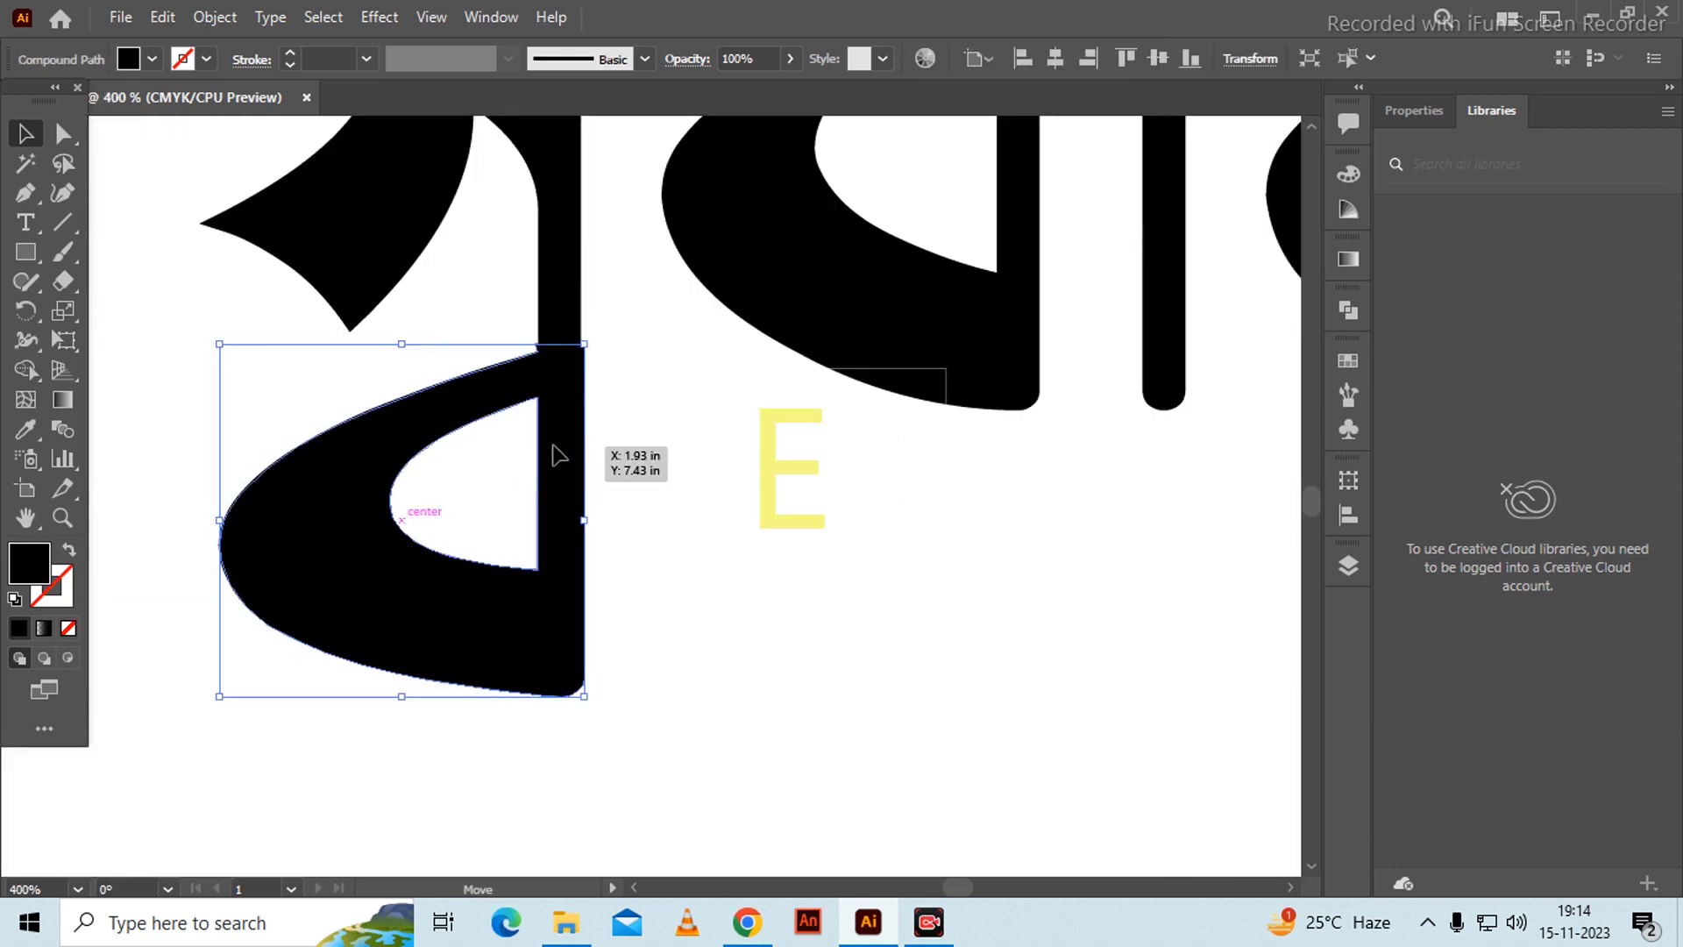
pyautogui.click(660, 443)
pyautogui.scroll(-2, 659, 451)
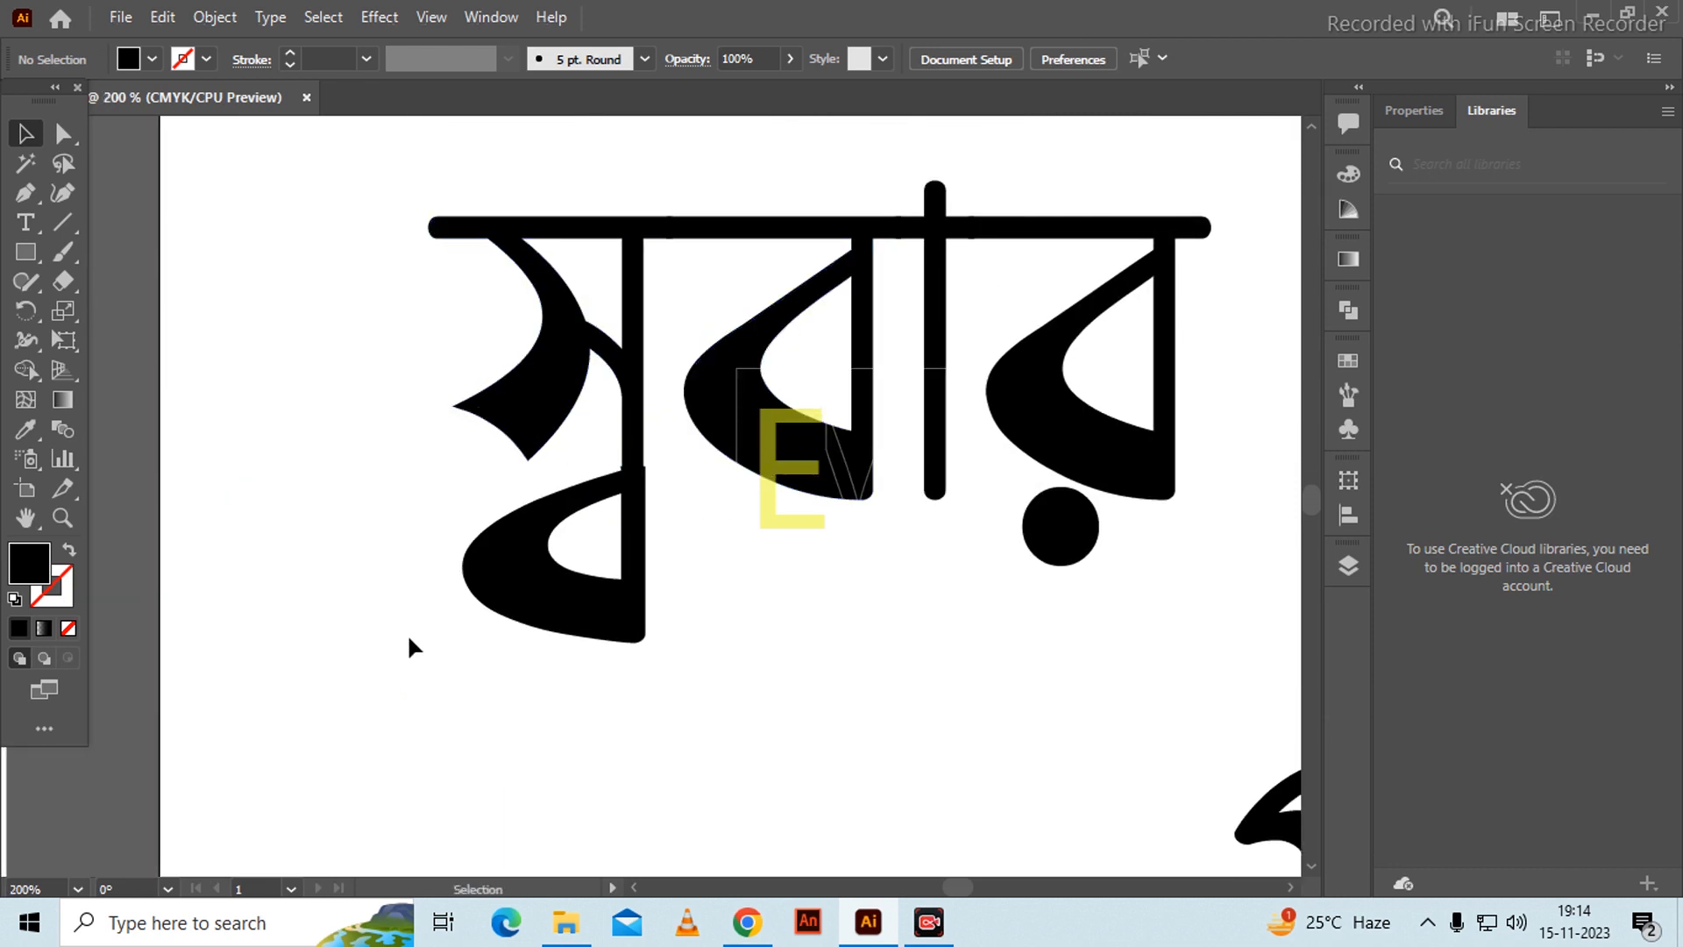
# - Draw a closed, black-filled curved tail with the Pen tool, sweeping from the lower tip of স down to the left of ব
pyautogui.click(17, 193)
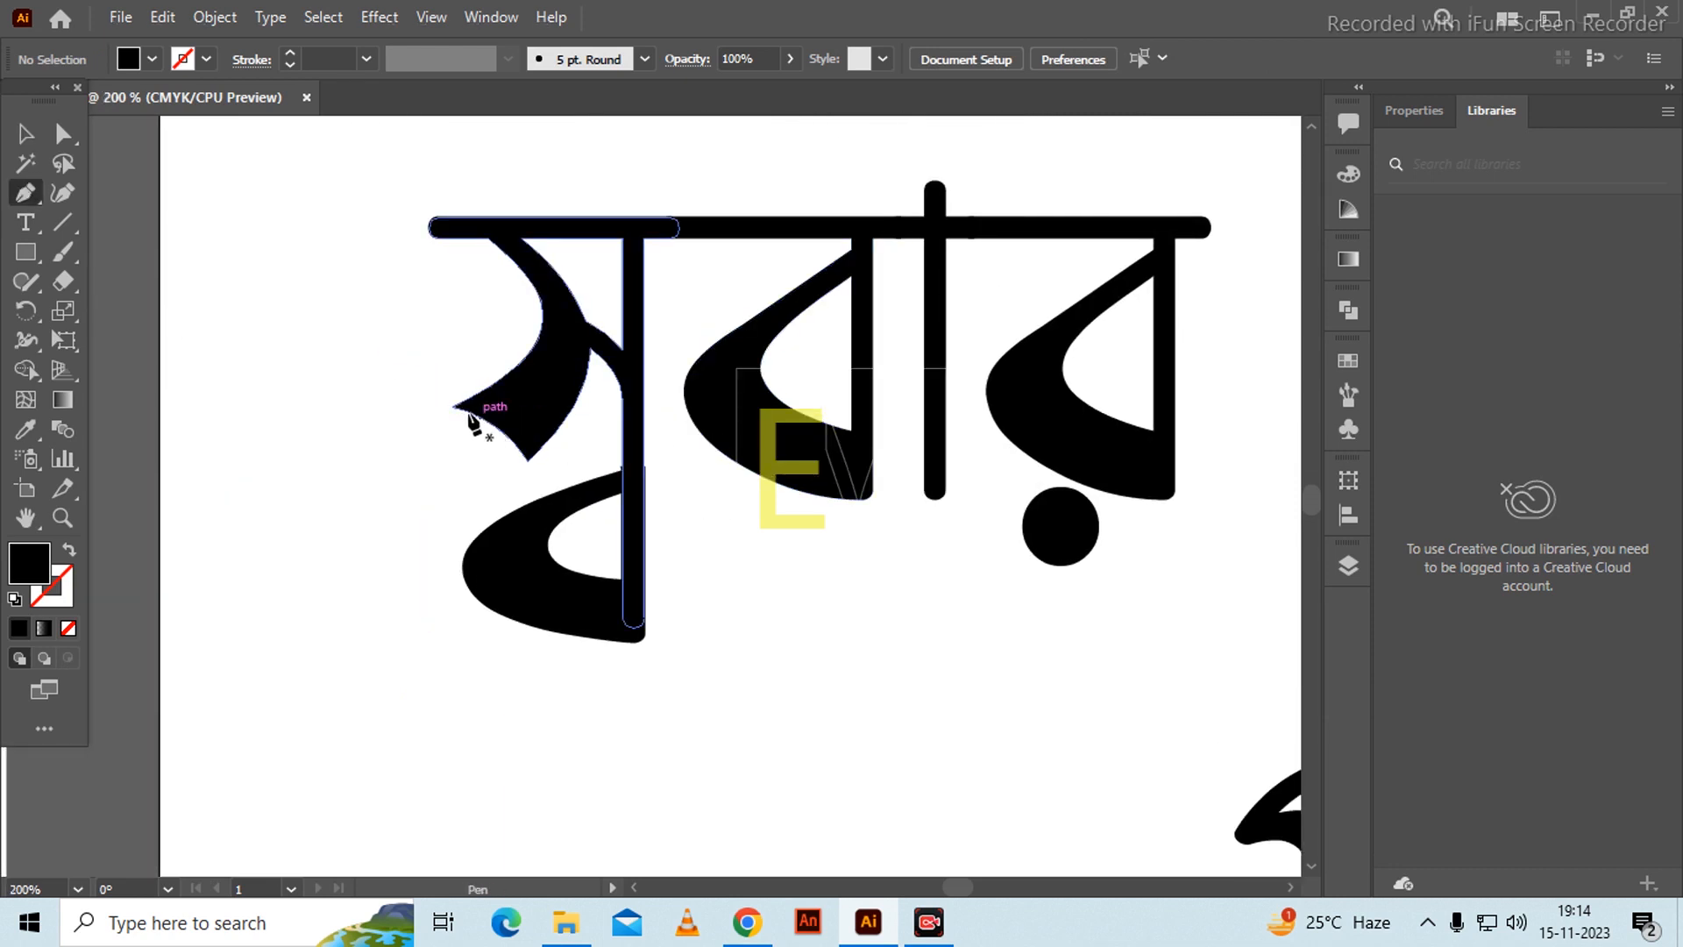
pyautogui.click(452, 407)
pyautogui.moveTo(336, 580); pyautogui.dragTo(357, 686)
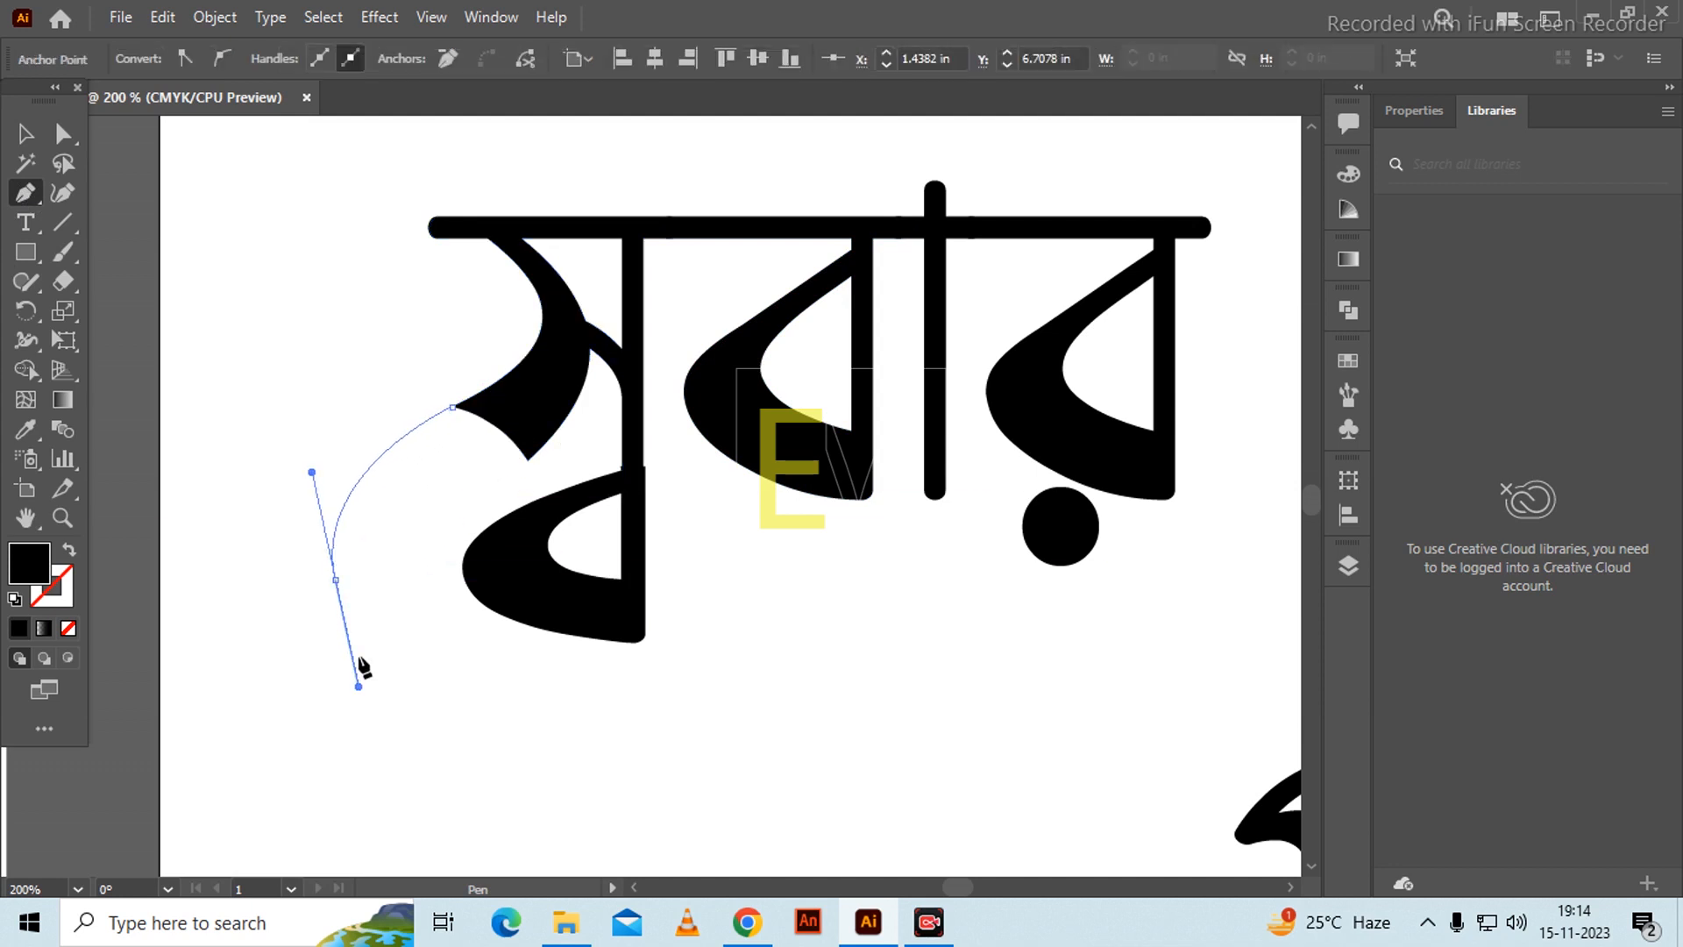
pyautogui.click(336, 579)
pyautogui.moveTo(404, 628); pyautogui.dragTo(457, 622)
pyautogui.click(404, 627)
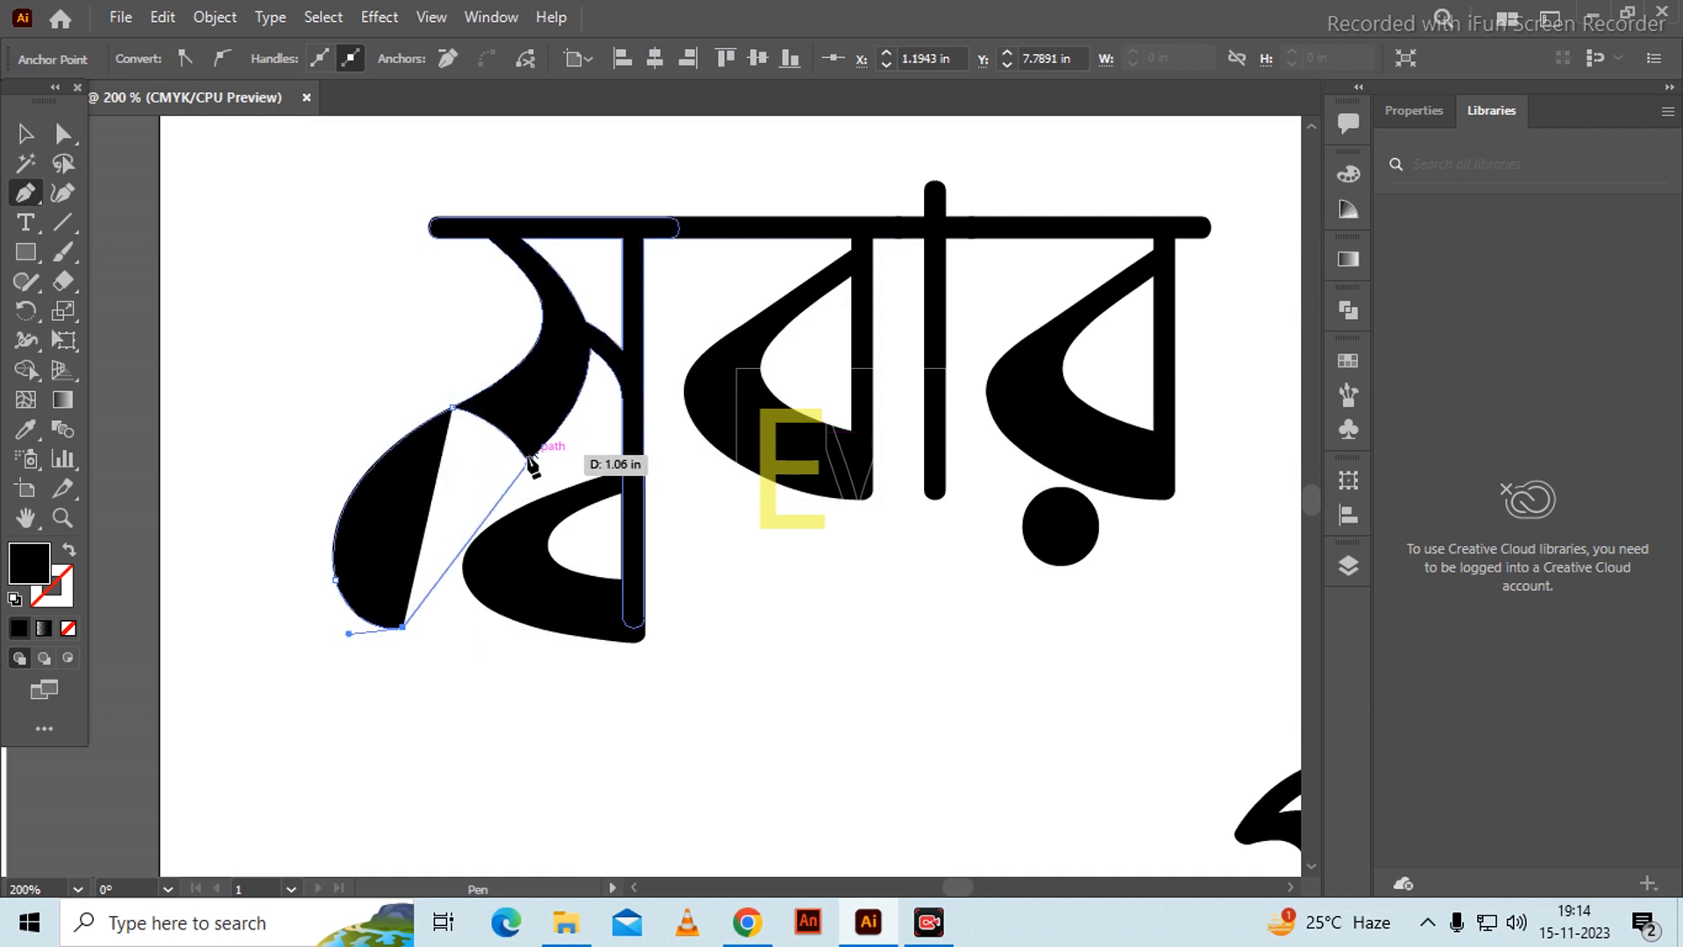
pyautogui.moveTo(528, 460); pyautogui.dragTo(742, 399)
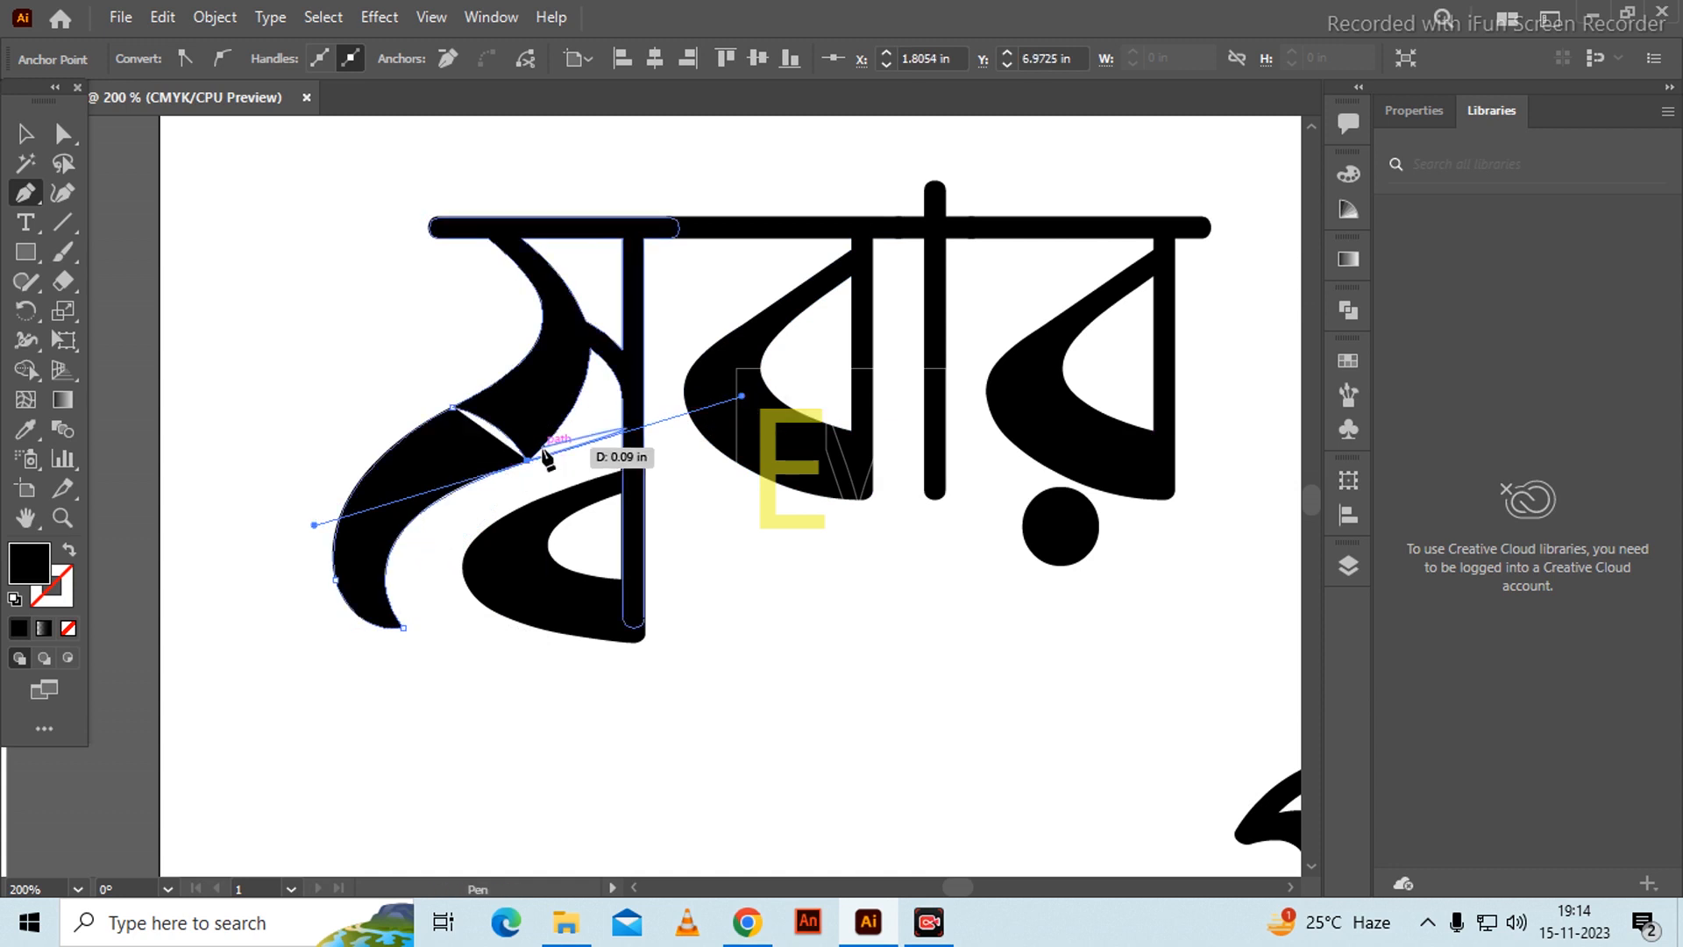
pyautogui.click(528, 460)
pyautogui.moveTo(452, 407); pyautogui.dragTo(350, 418)
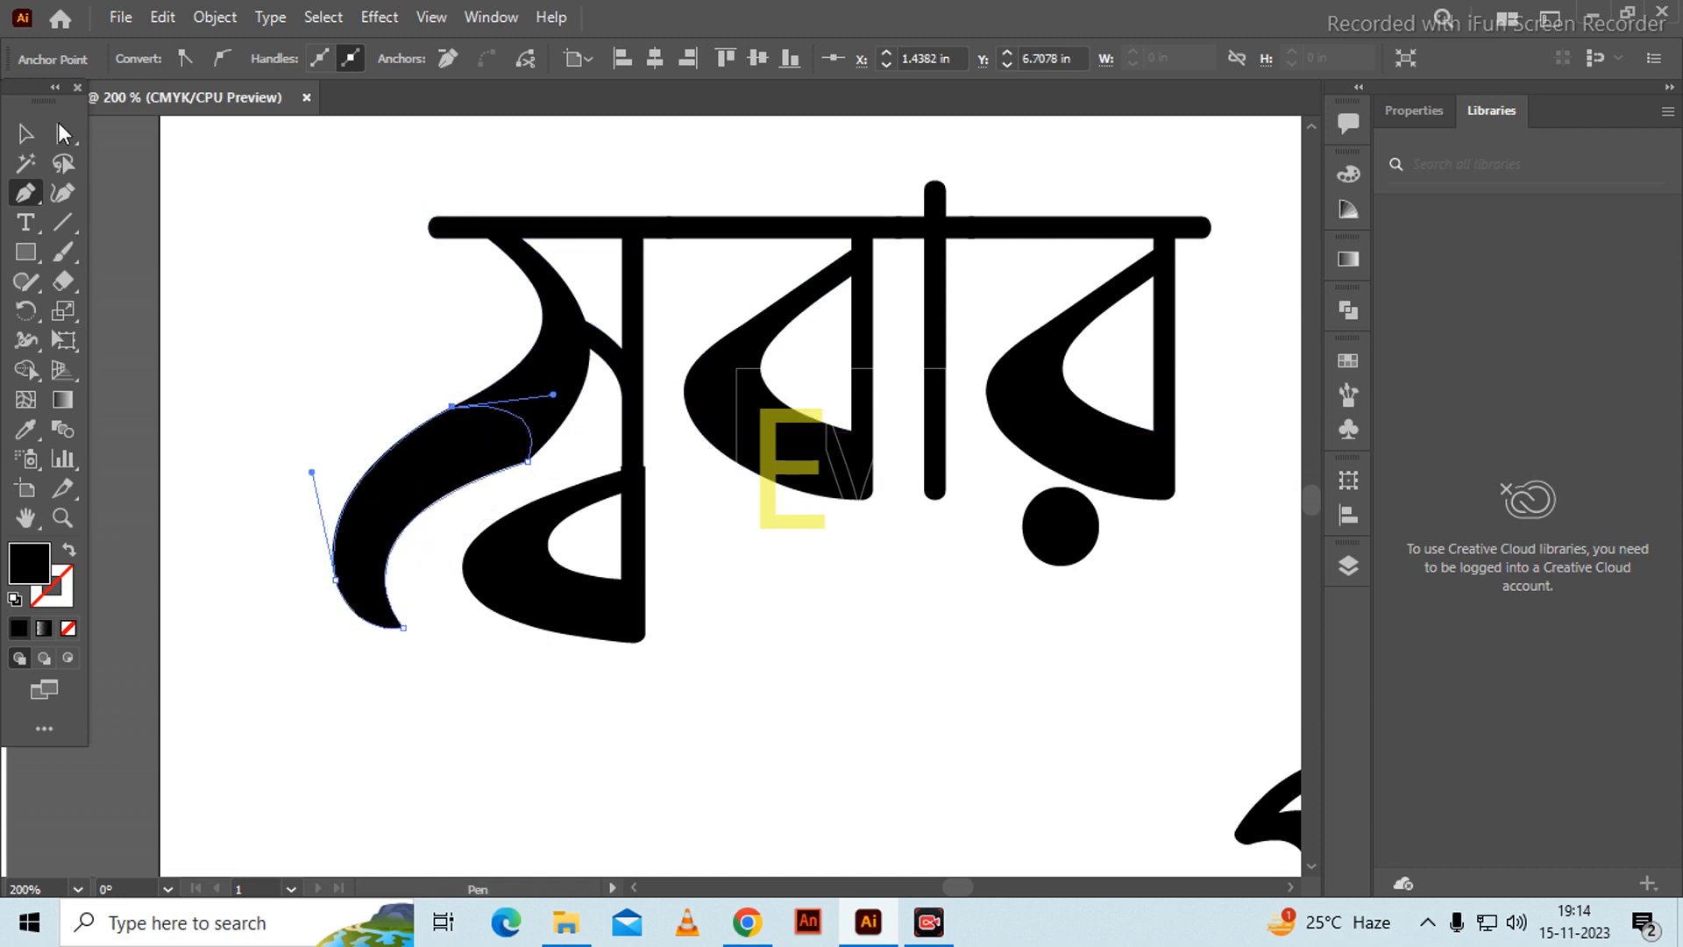
# - Shorten the handle on the tail's inner curve to make the tail's lower part thicker
pyautogui.click(64, 133)
pyautogui.click(252, 545)
pyautogui.click(404, 458)
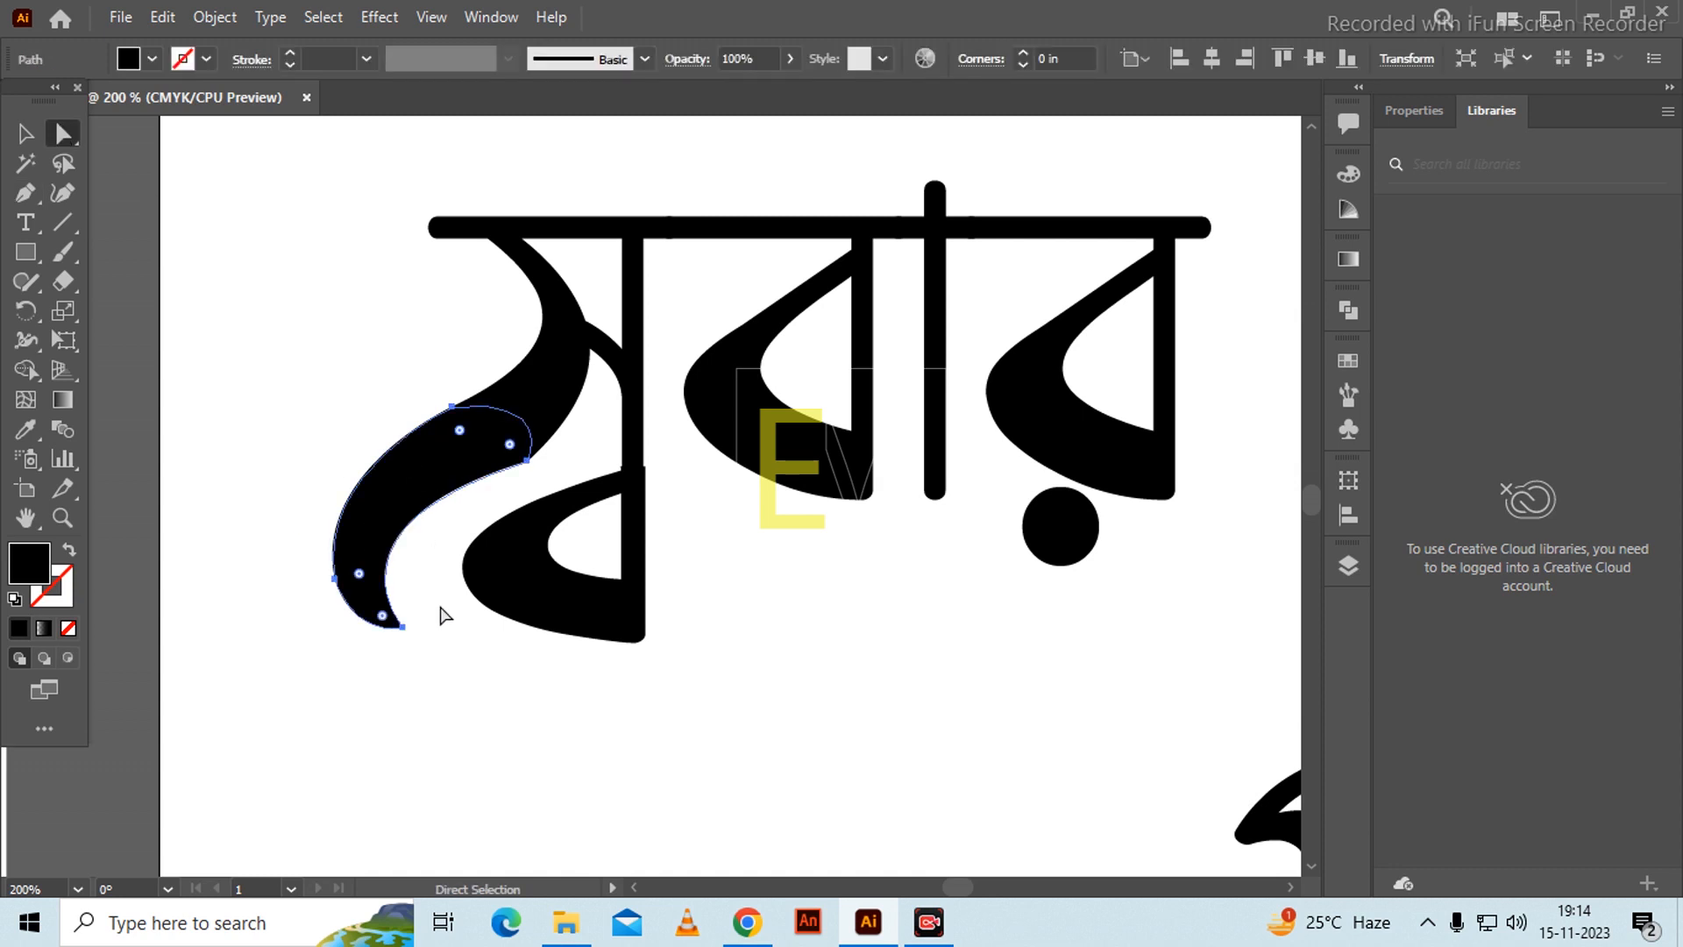
pyautogui.click(402, 628)
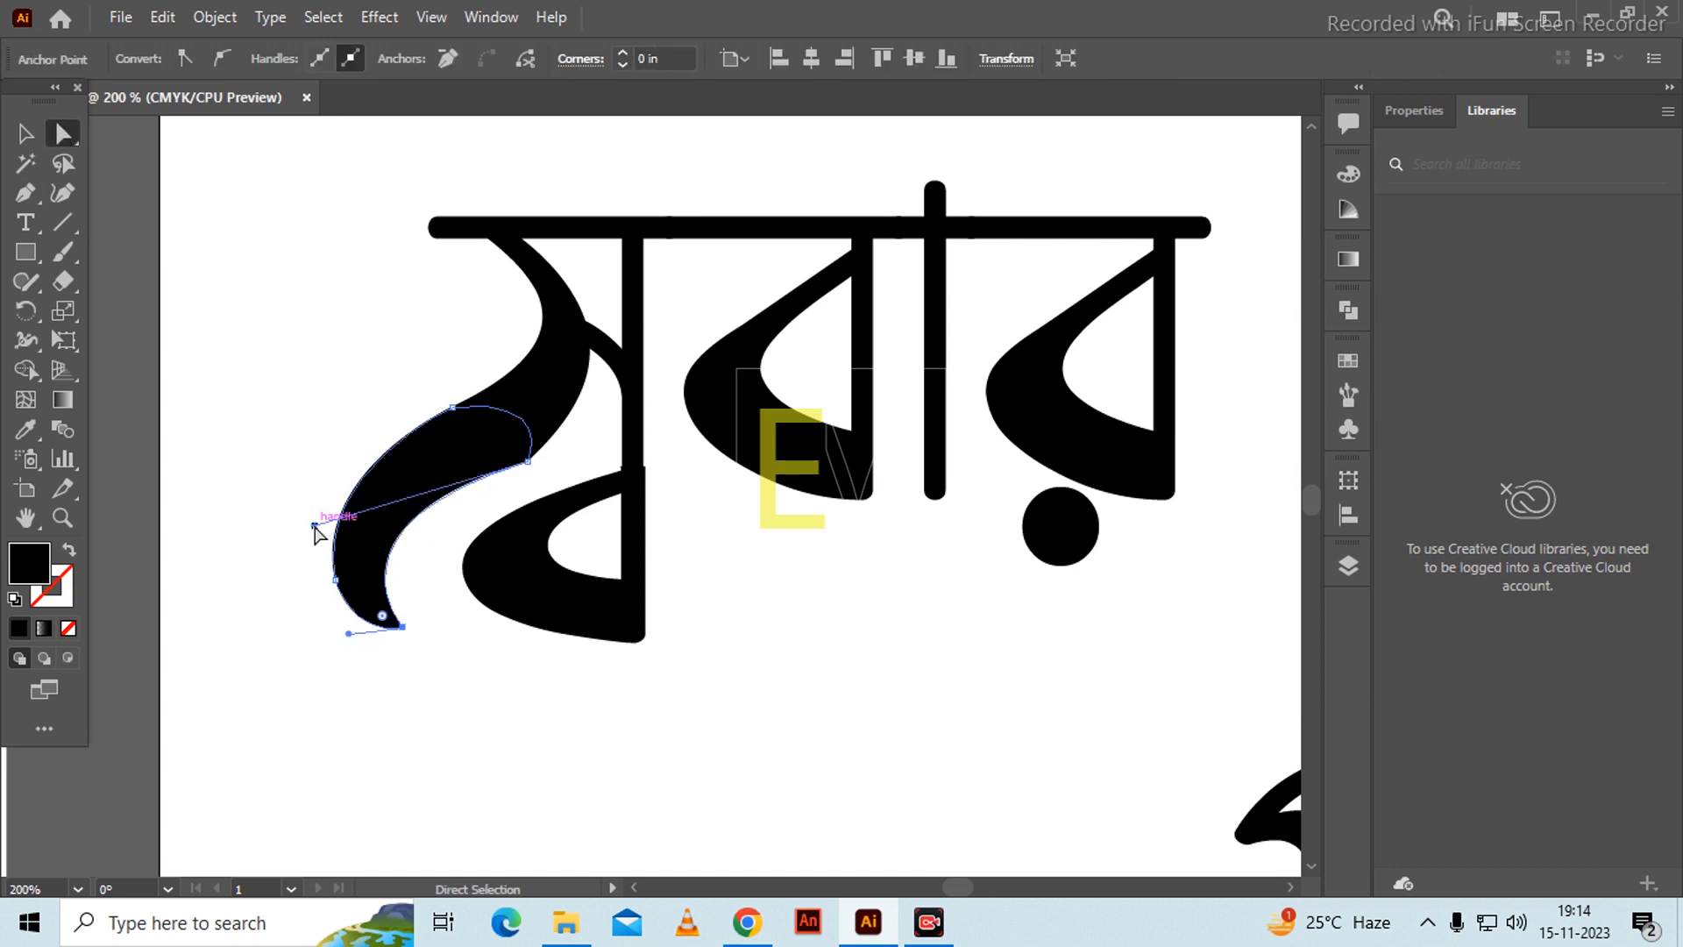
pyautogui.moveTo(315, 526); pyautogui.dragTo(388, 510)
pyautogui.click(253, 411)
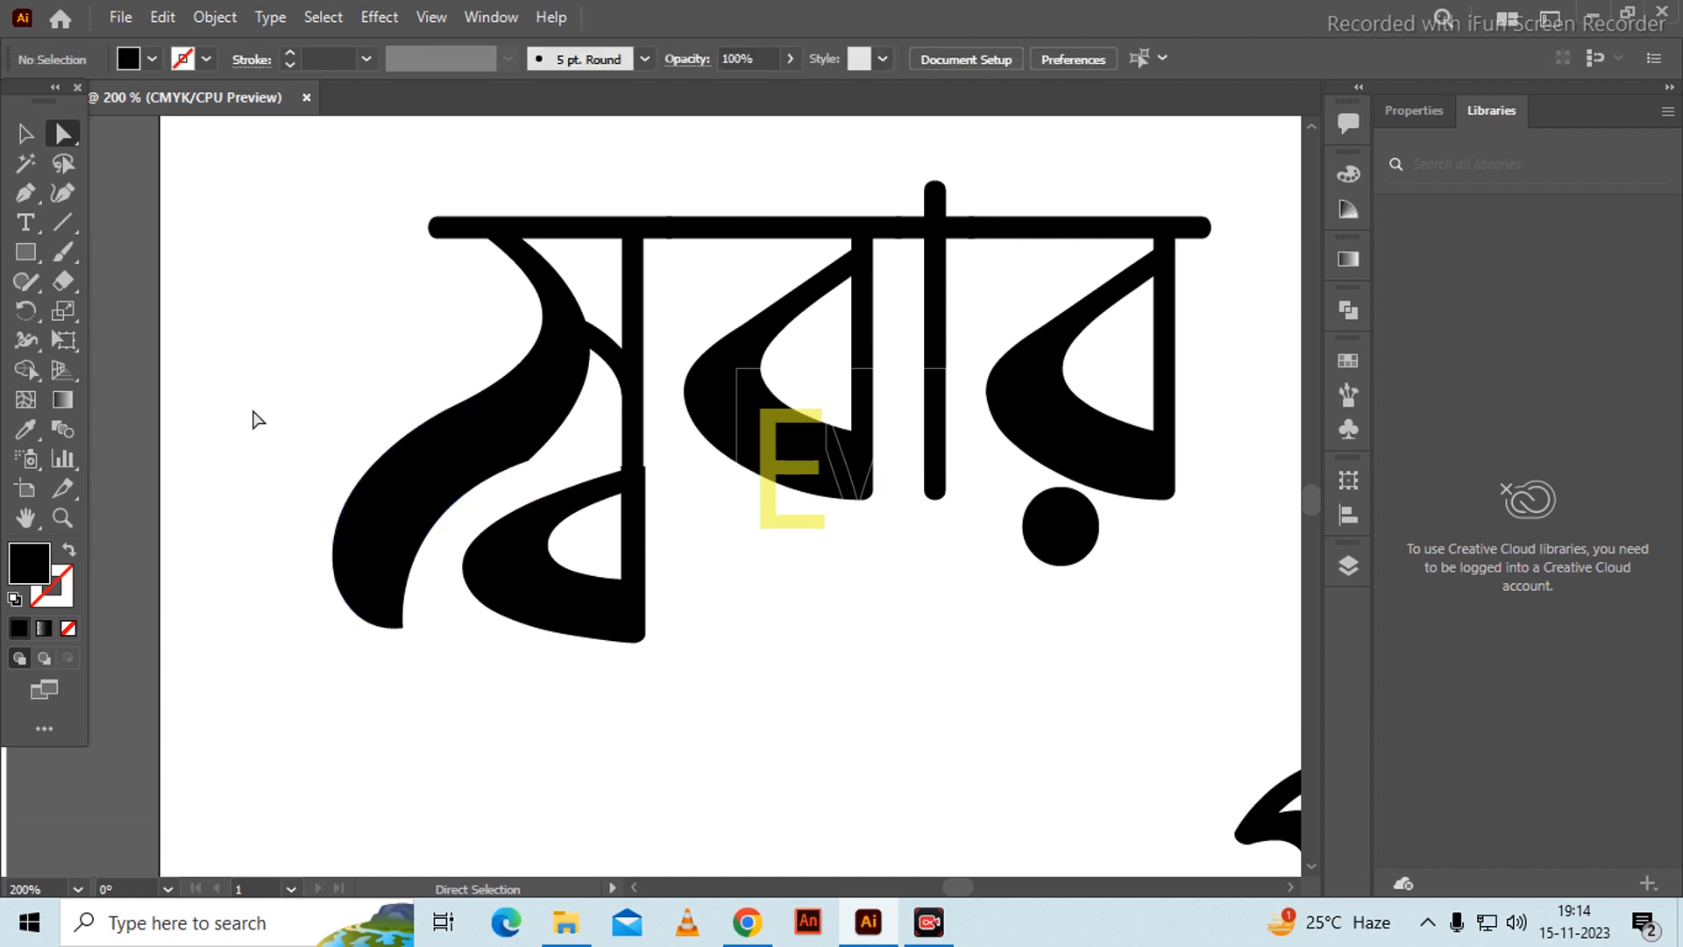
# - Try to merge the curved tail with the outlined স using Shape Builder
pyautogui.moveTo(554, 485); pyautogui.dragTo(394, 418)
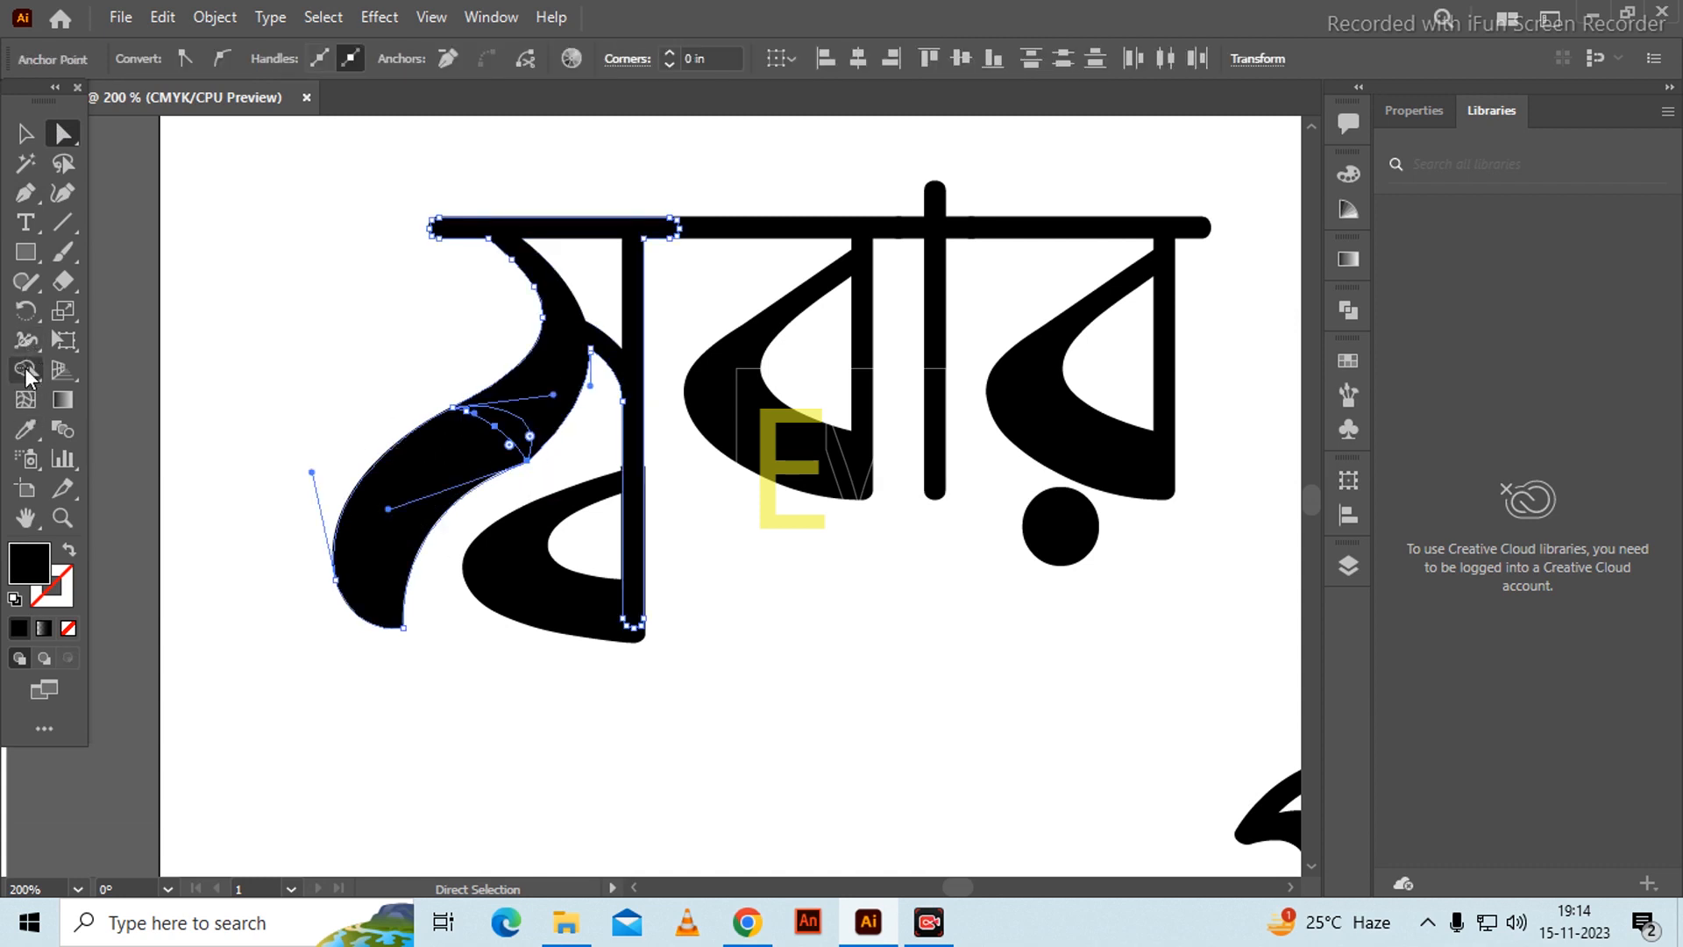
pyautogui.click(27, 369)
pyautogui.click(437, 475)
pyautogui.scroll(3, 566, 456)
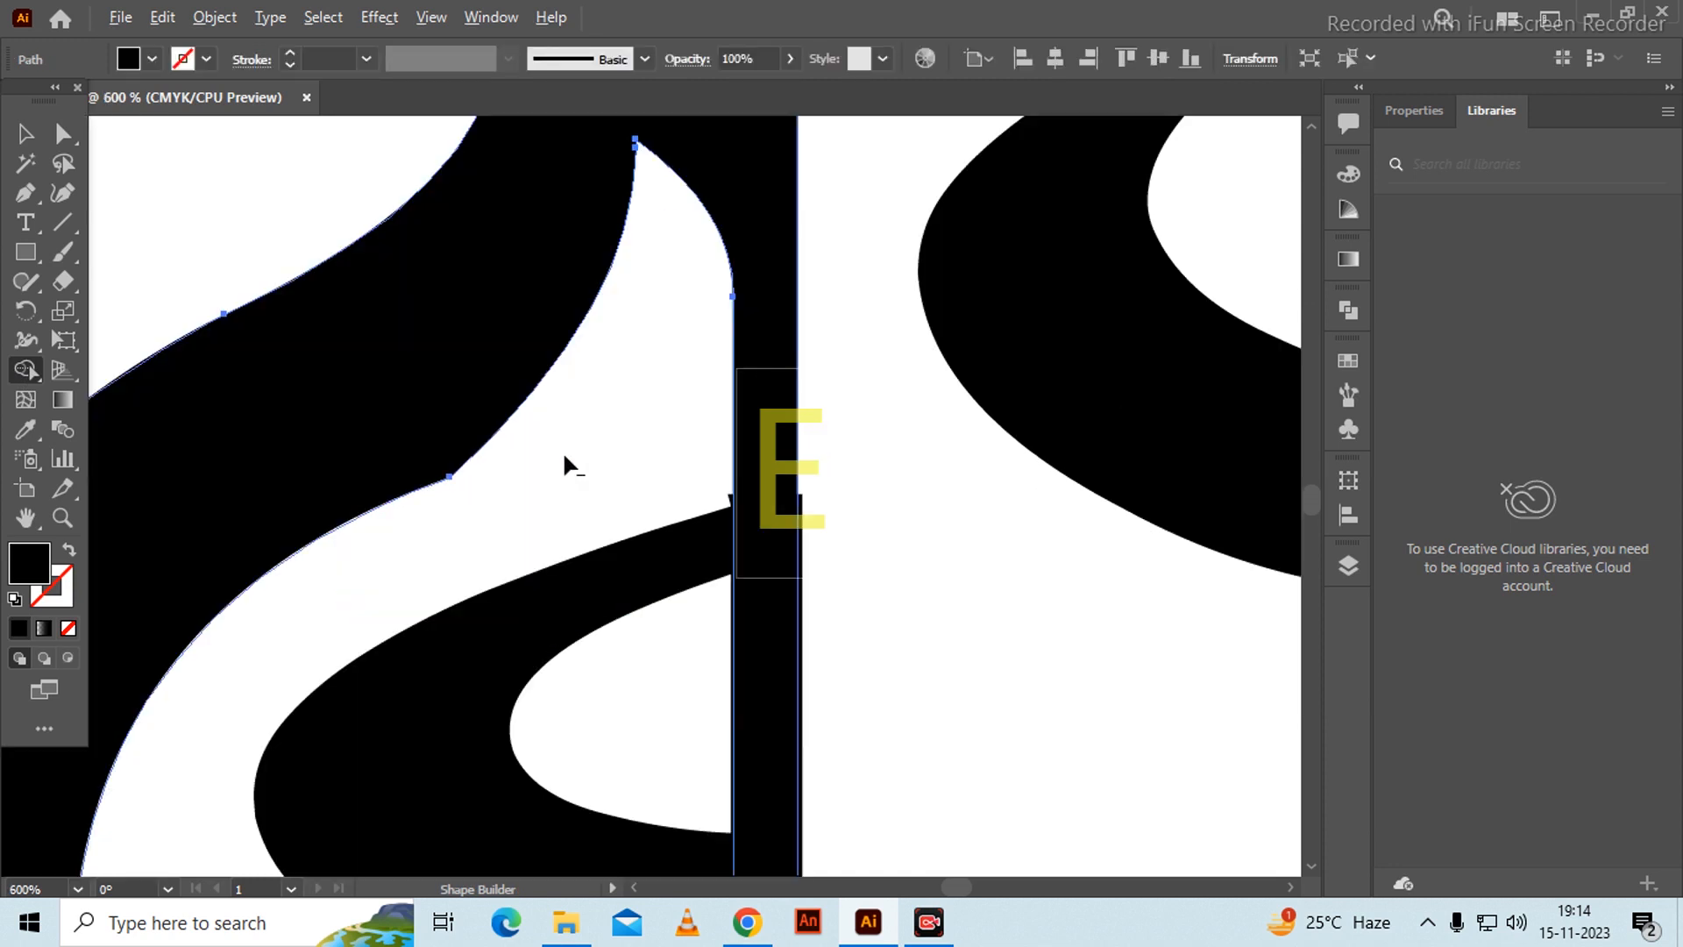
# - Try to round the corner under স where the tail begins, and undo it together with the merge
pyautogui.click(63, 133)
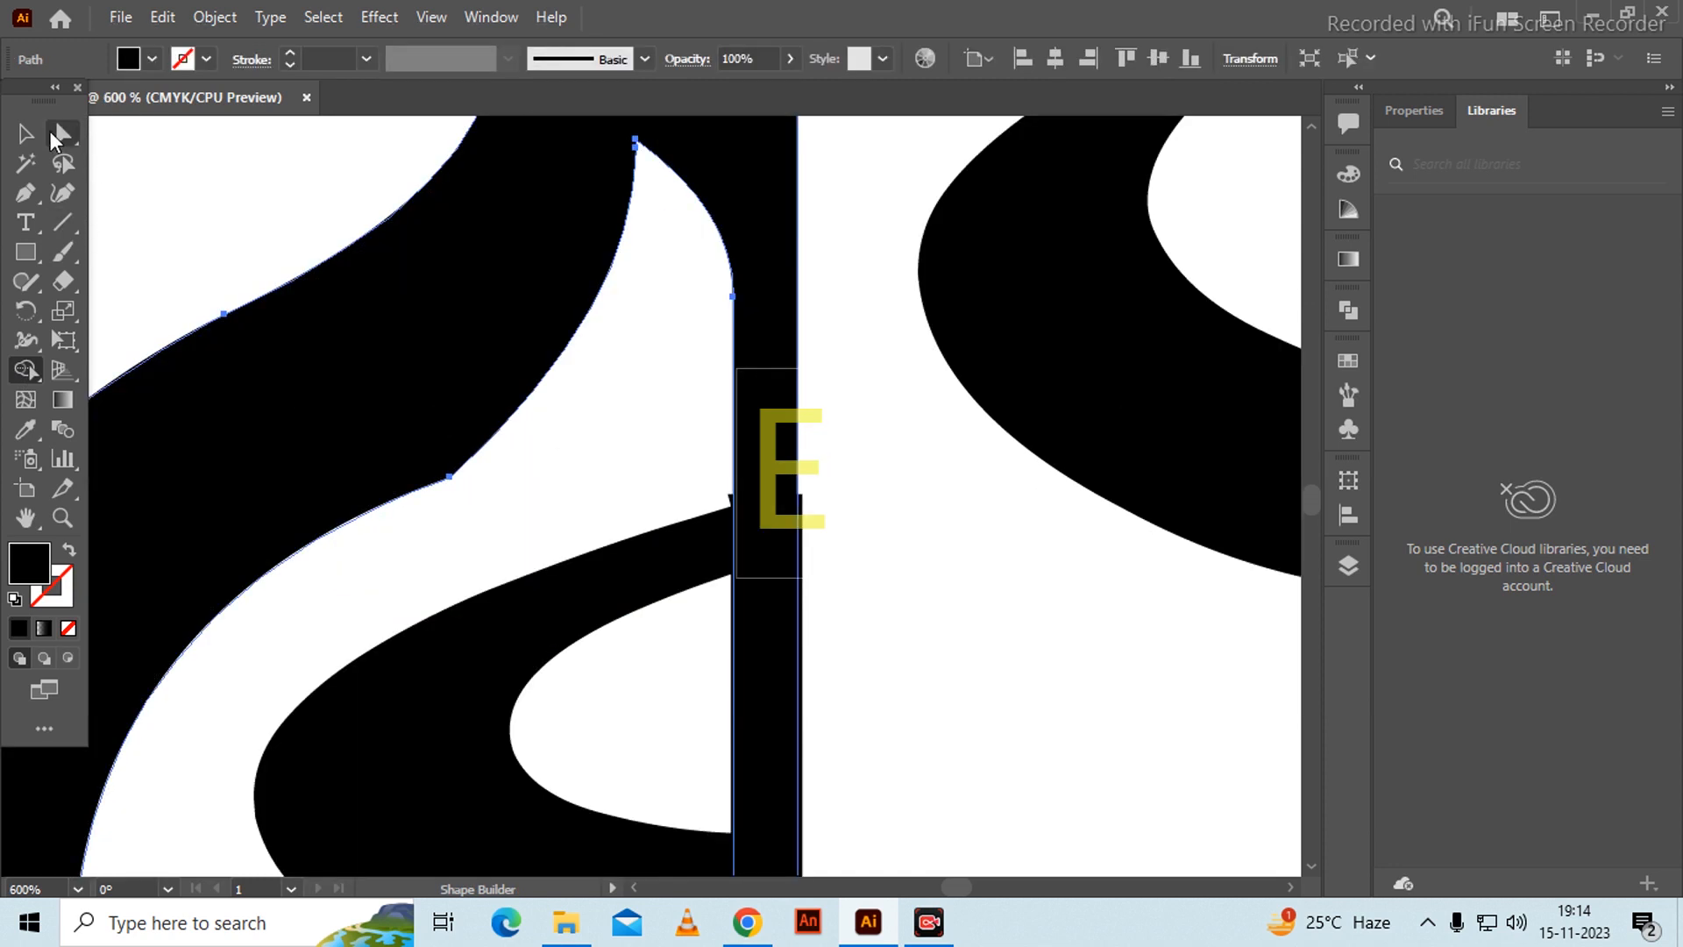
pyautogui.click(449, 477)
pyautogui.moveTo(437, 456); pyautogui.dragTo(543, 167)
pyautogui.click(836, 566)
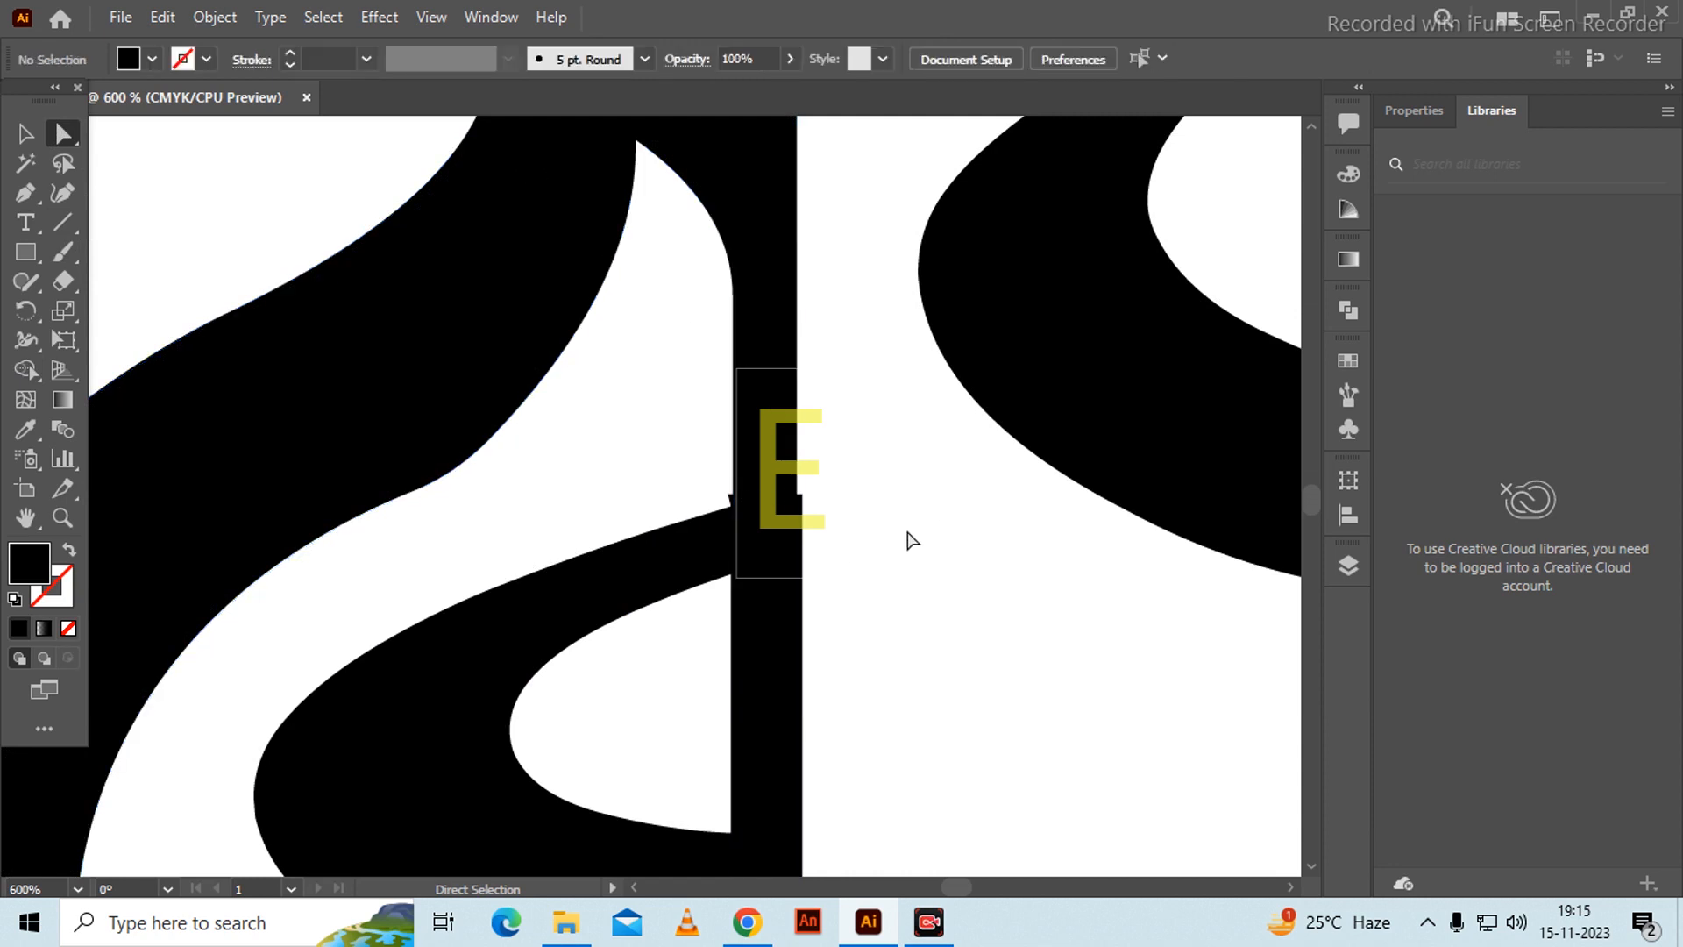
pyautogui.scroll(-4, 857, 498)
pyautogui.moveTo(963, 508); pyautogui.dragTo(681, 514)
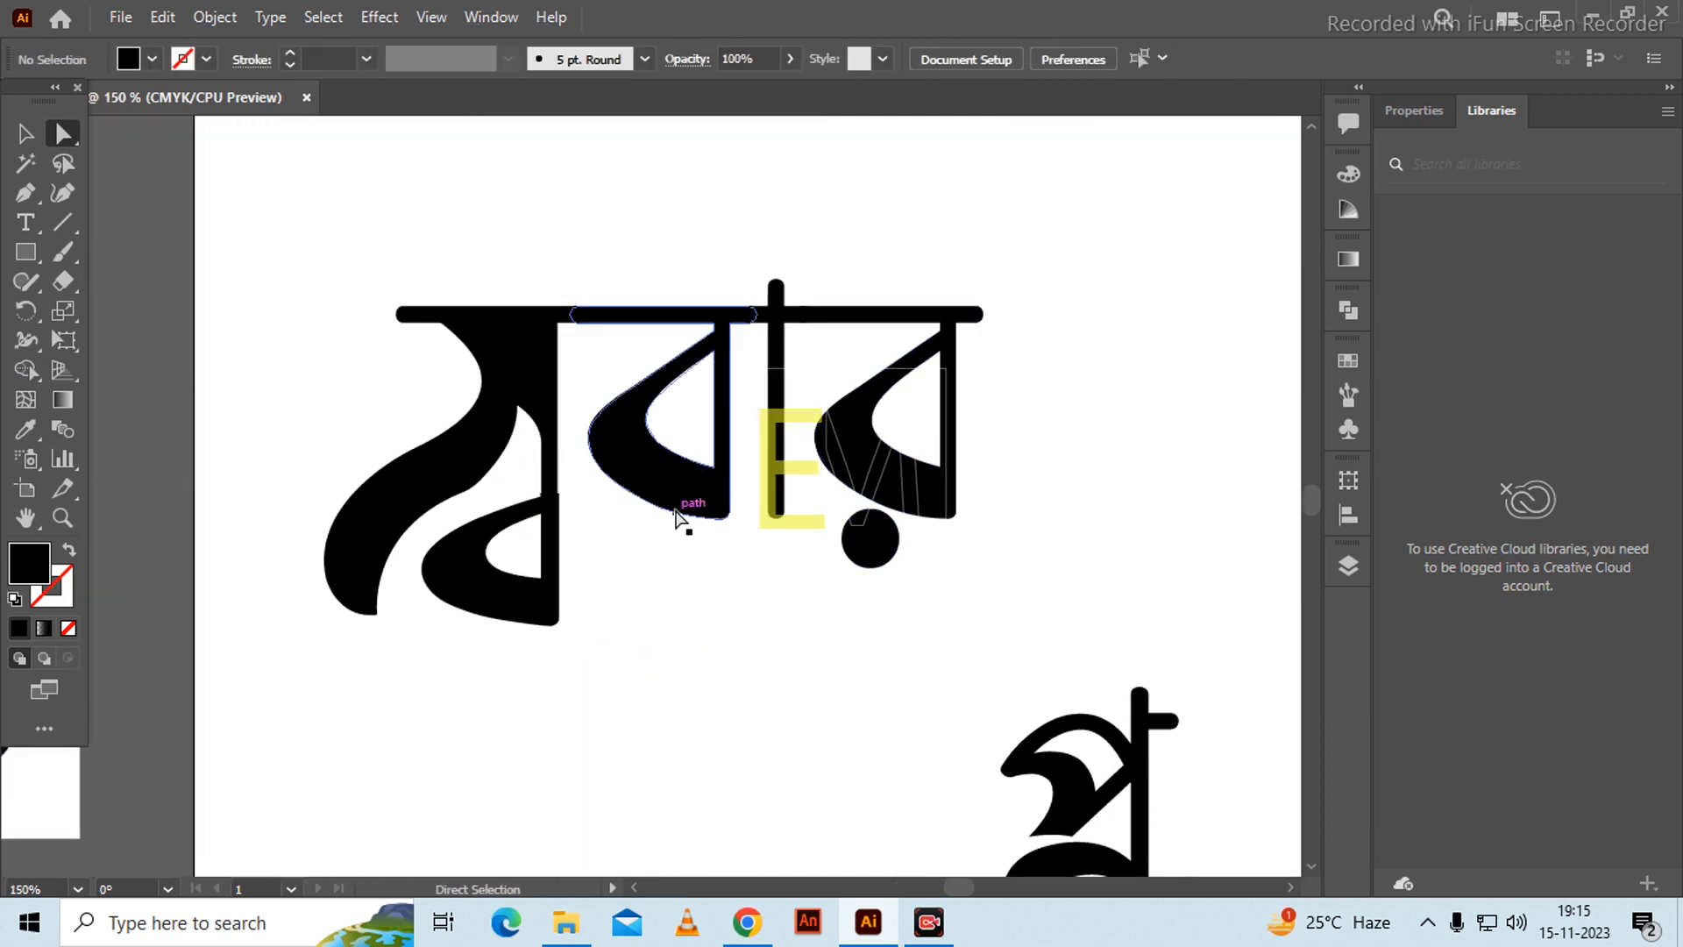
pyautogui.click(525, 373)
pyautogui.click(345, 380)
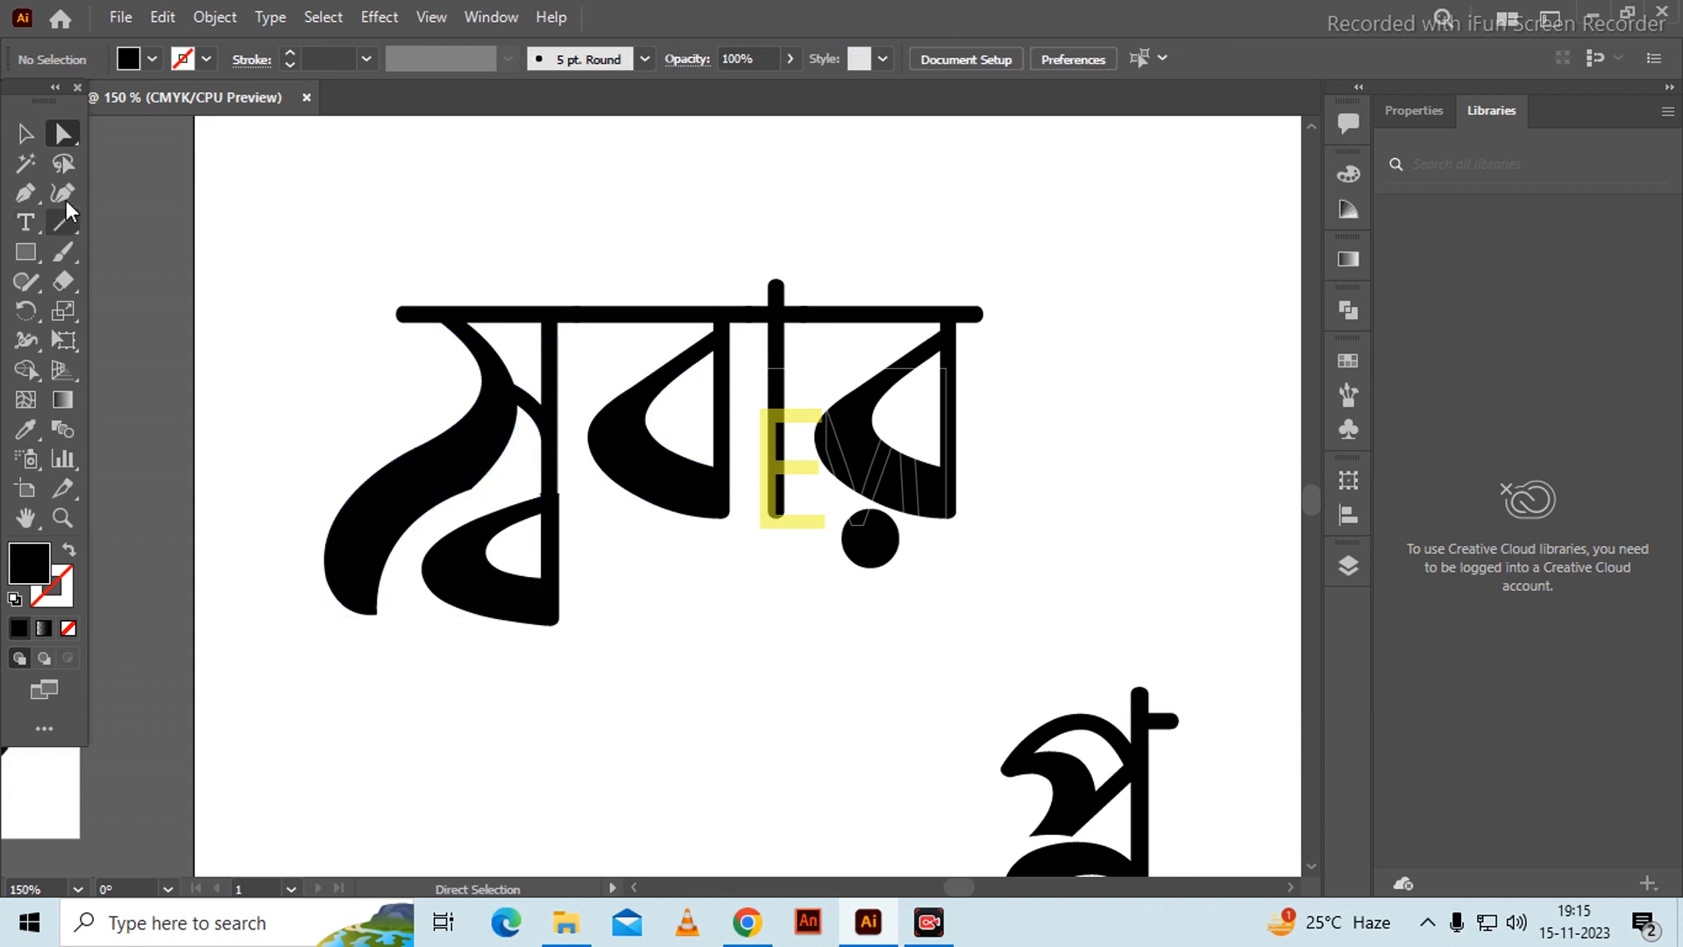
# - Ungroup the outlined word সবার into separate letters
pyautogui.click(471, 349)
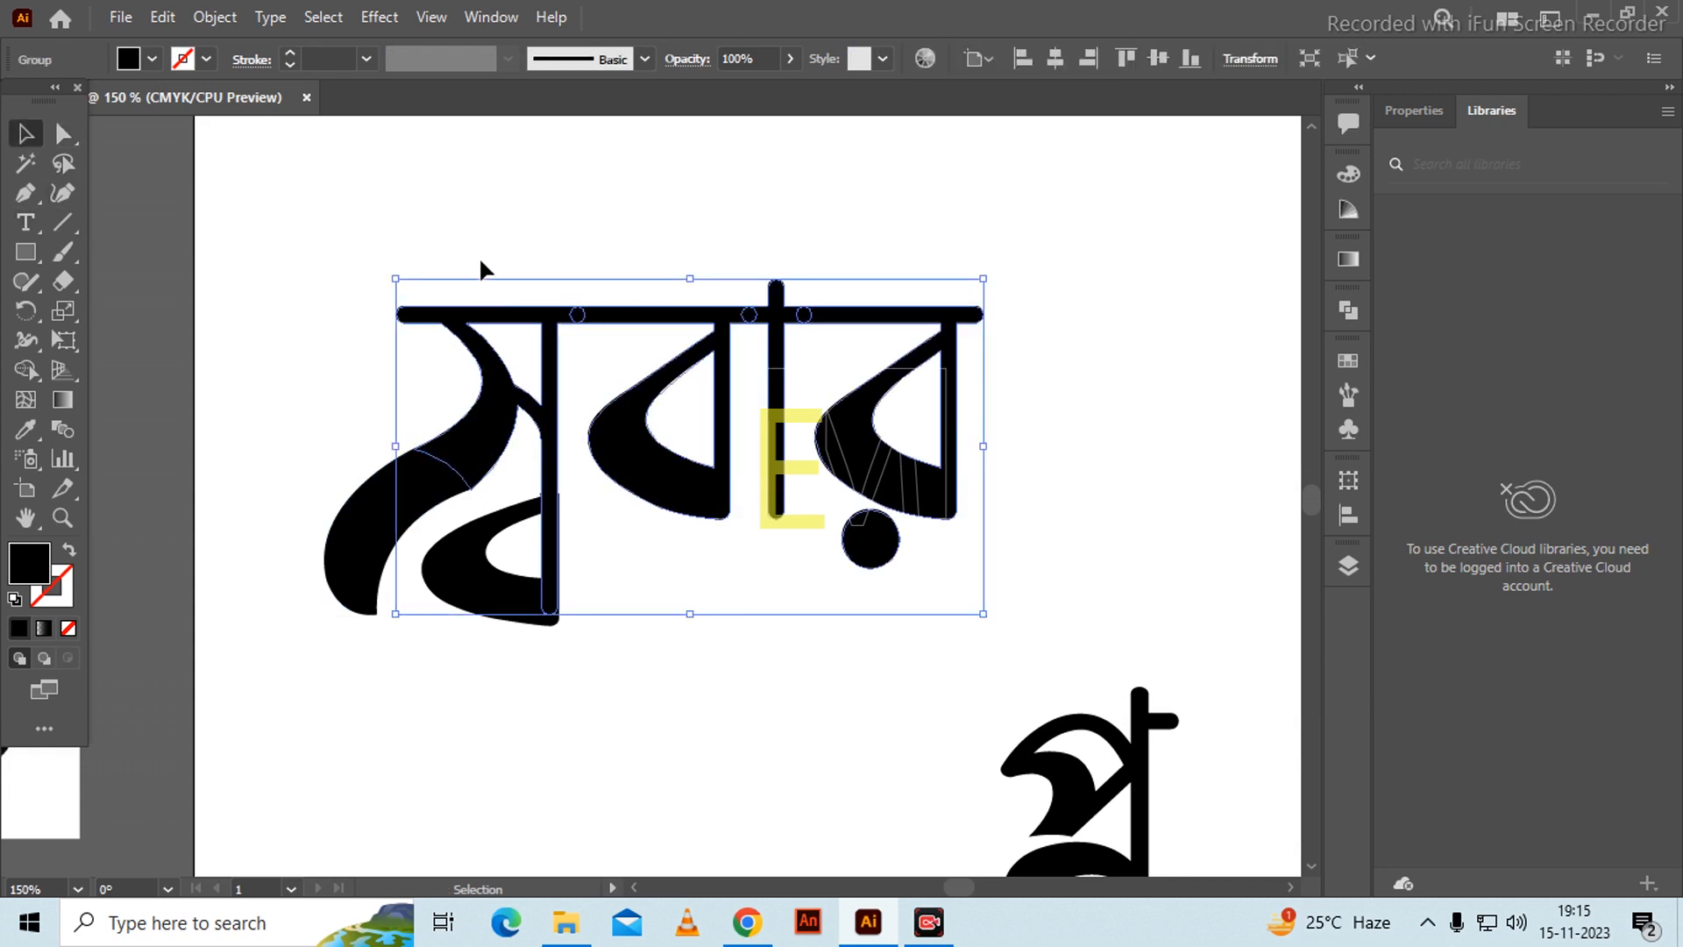
pyautogui.rightClick(540, 312)
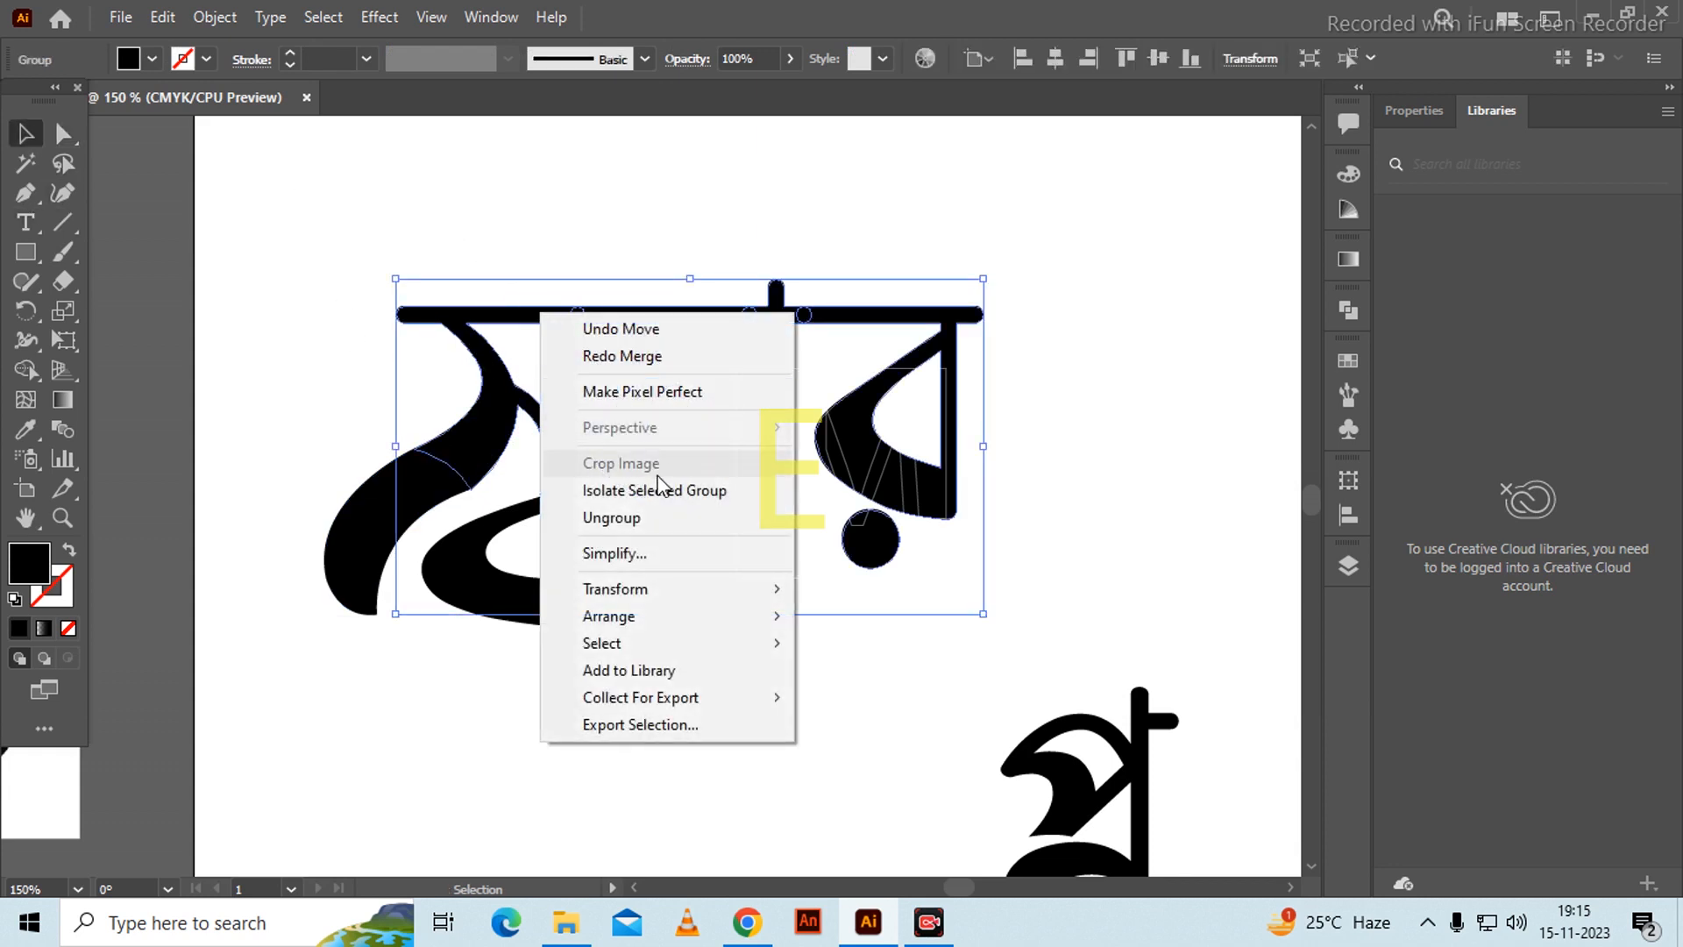
pyautogui.click(635, 519)
pyautogui.click(571, 240)
# - Release the compound path of the স and cut out its filled triangular counter with Shape Builder
pyautogui.click(554, 338)
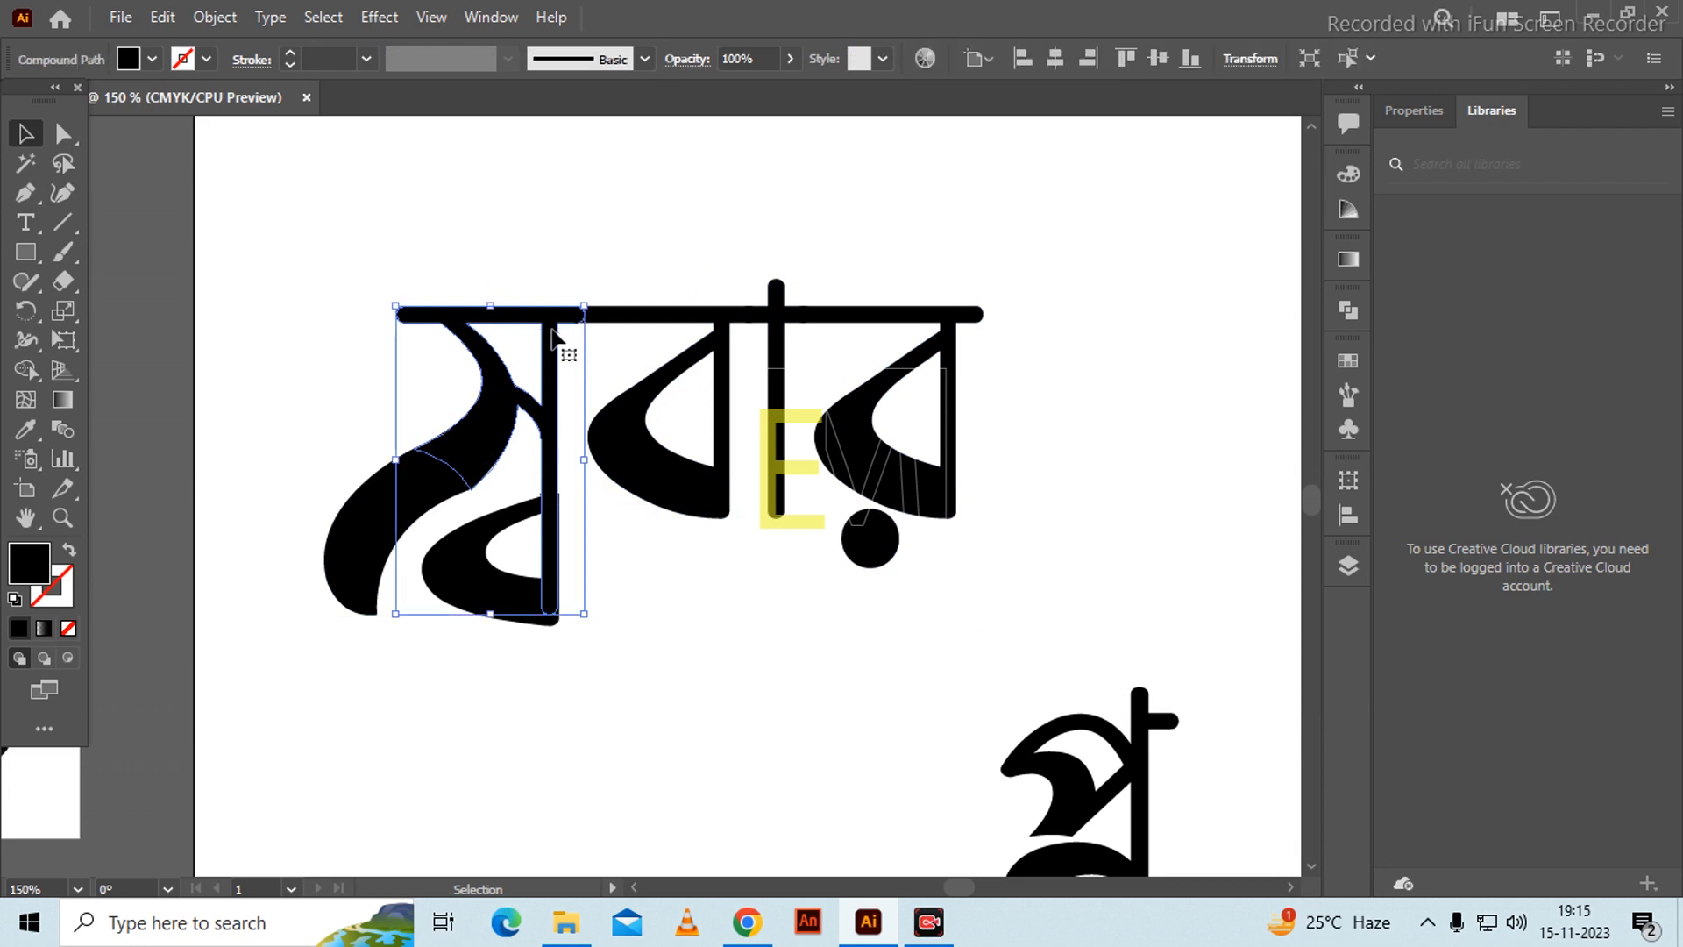
pyautogui.rightClick(485, 315)
pyautogui.click(589, 492)
pyautogui.click(503, 204)
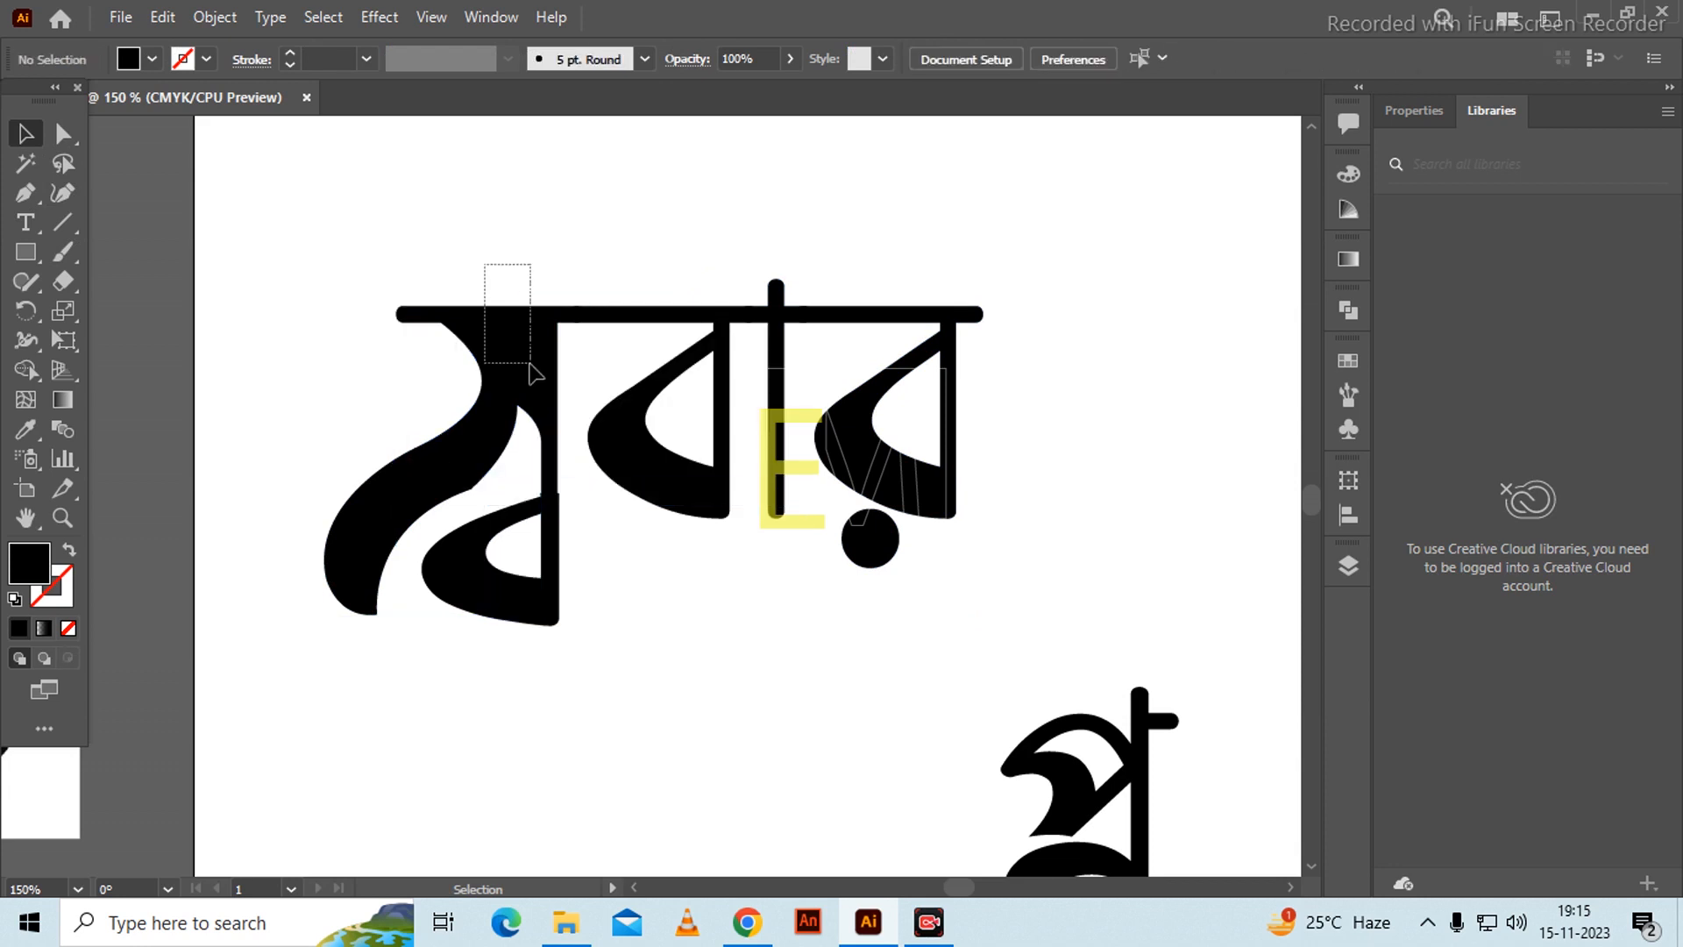
pyautogui.click(537, 357)
pyautogui.click(20, 366)
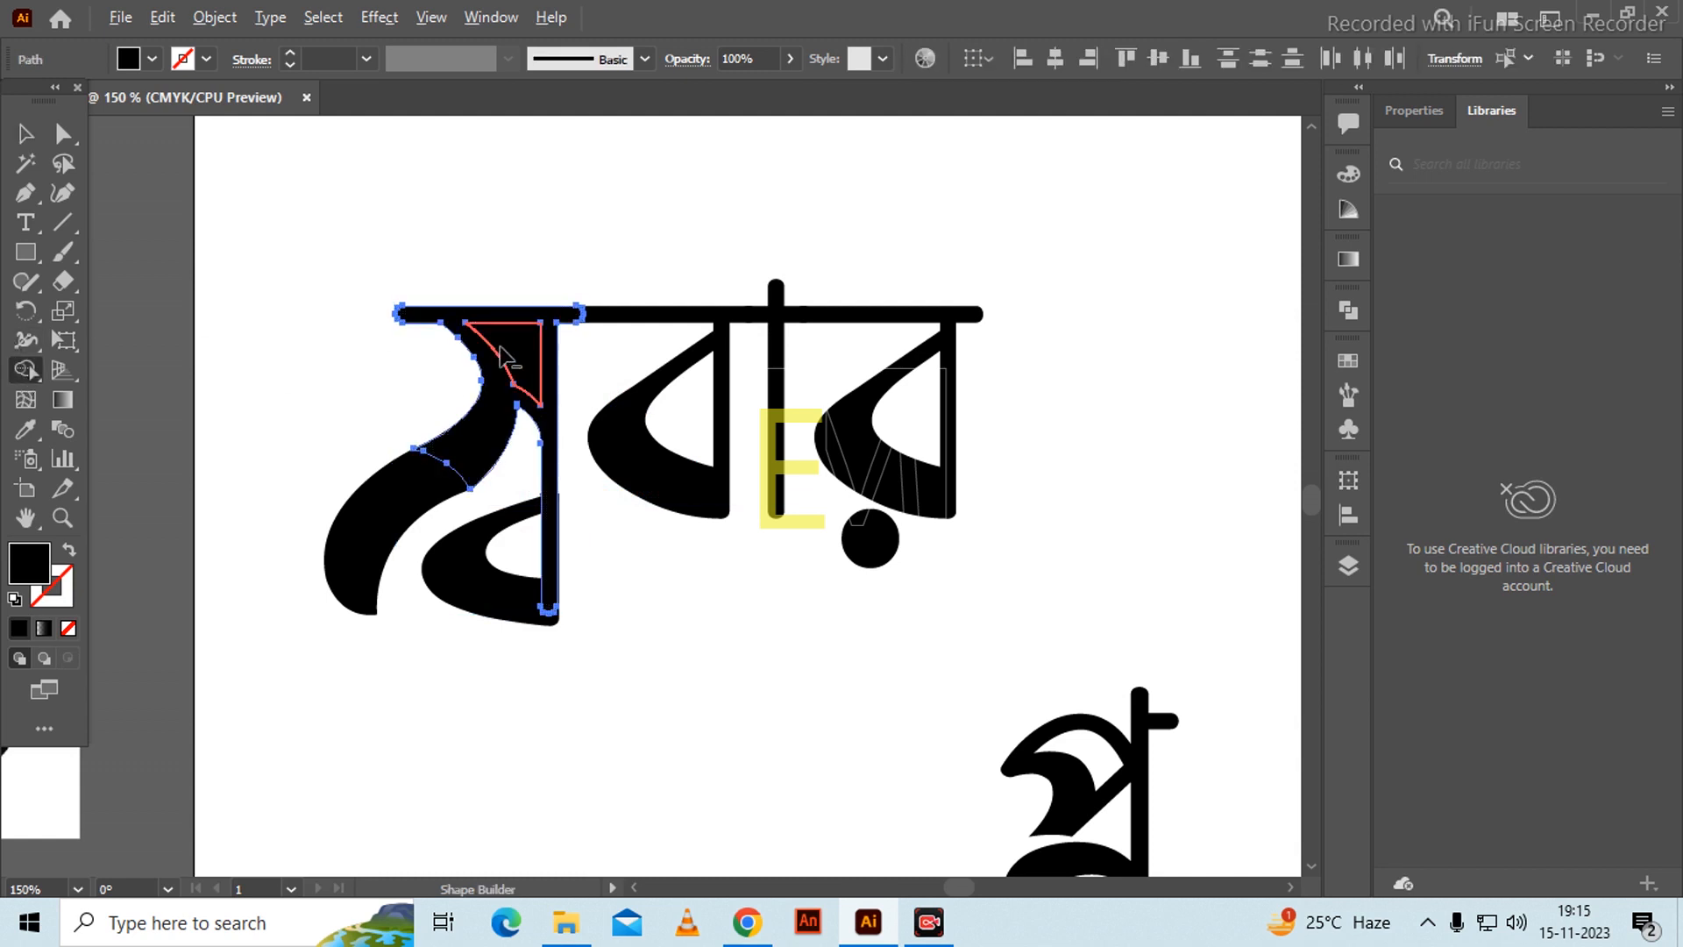
# - Merge the curved tail with the ungrouped স into a single shape using Shape Builder
pyautogui.click(27, 137)
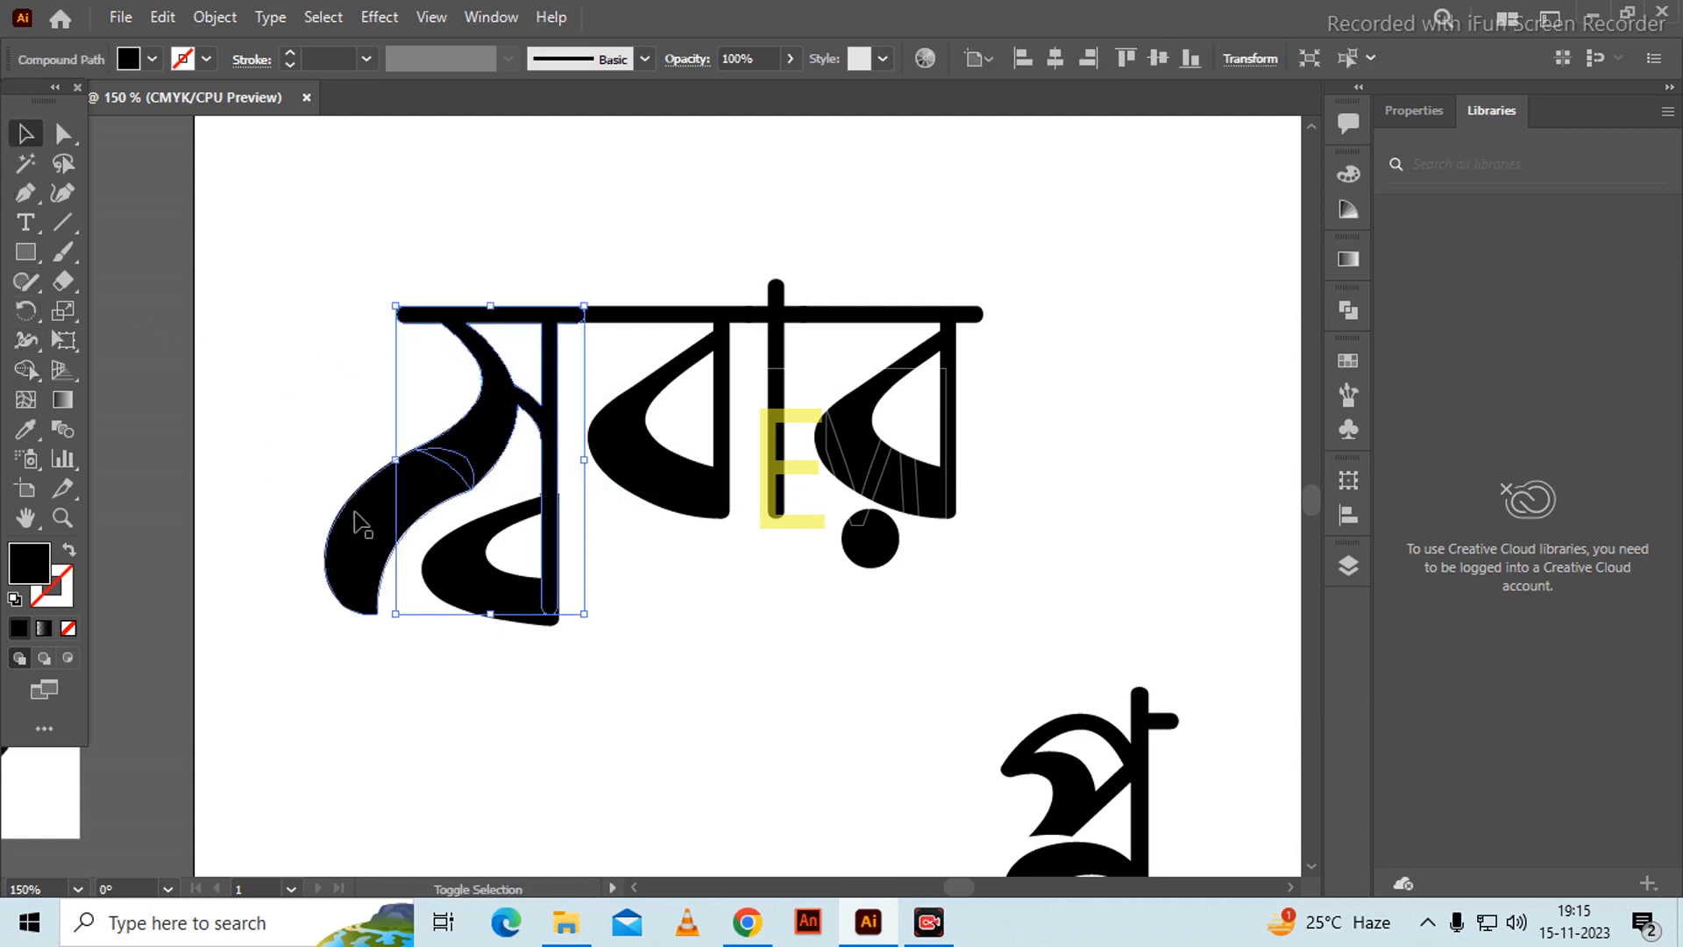
pyautogui.keyDown('shift'); pyautogui.click(359, 517); pyautogui.keyUp('shift')
pyautogui.click(30, 373)
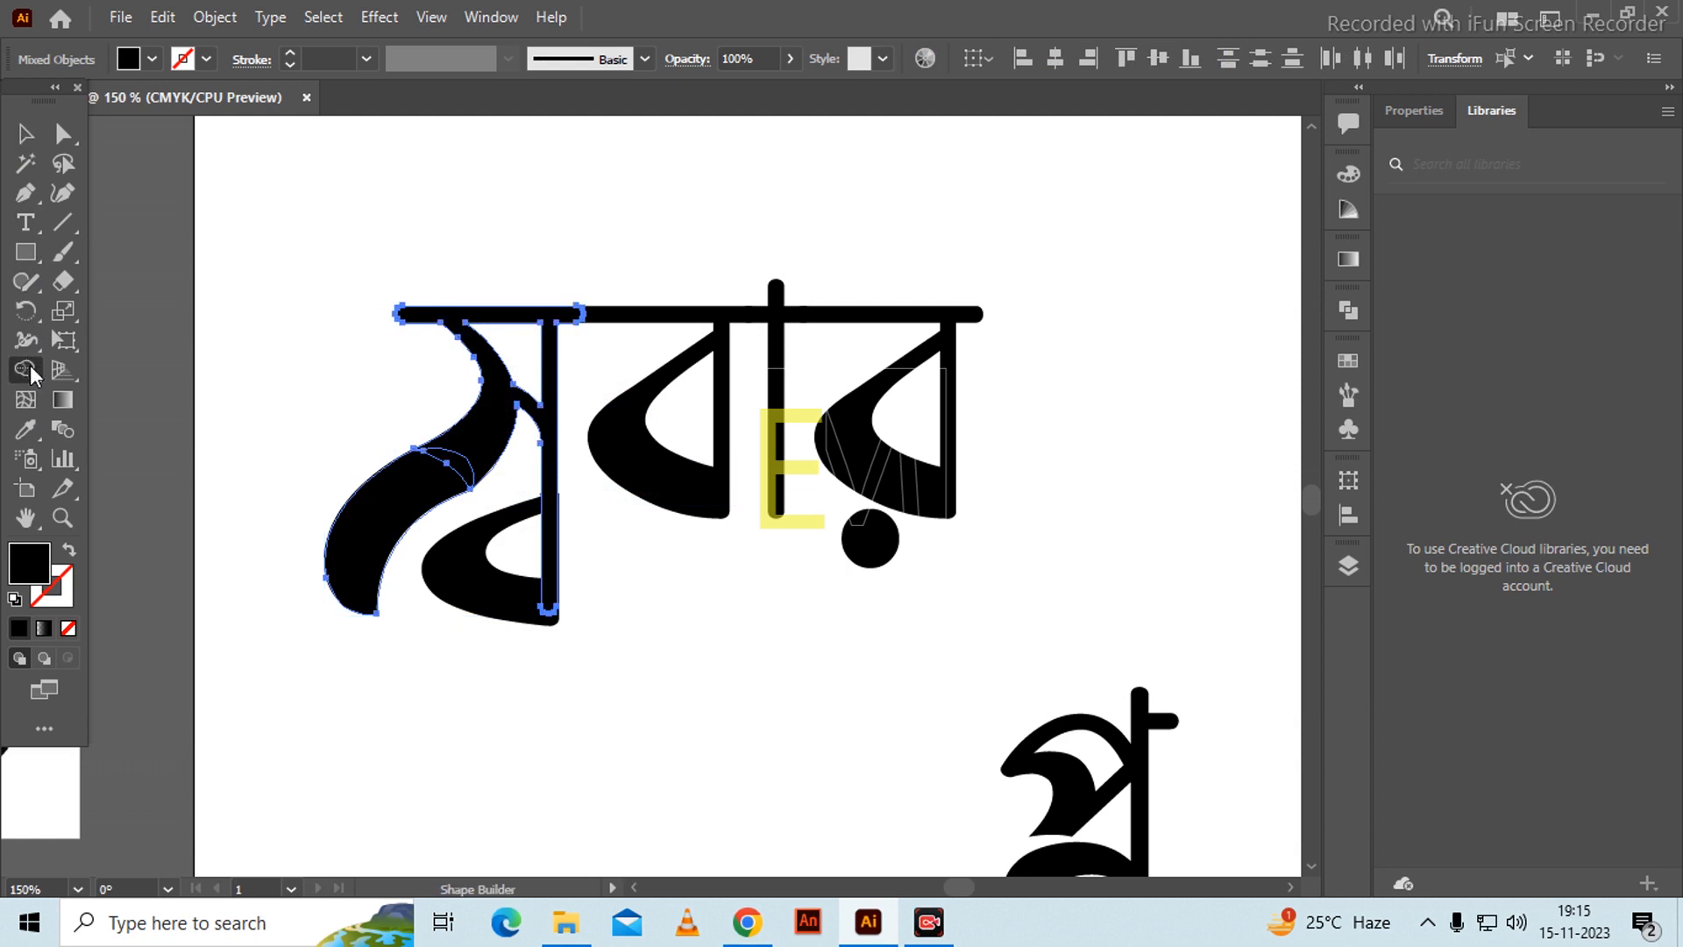
pyautogui.moveTo(474, 452); pyautogui.dragTo(359, 561)
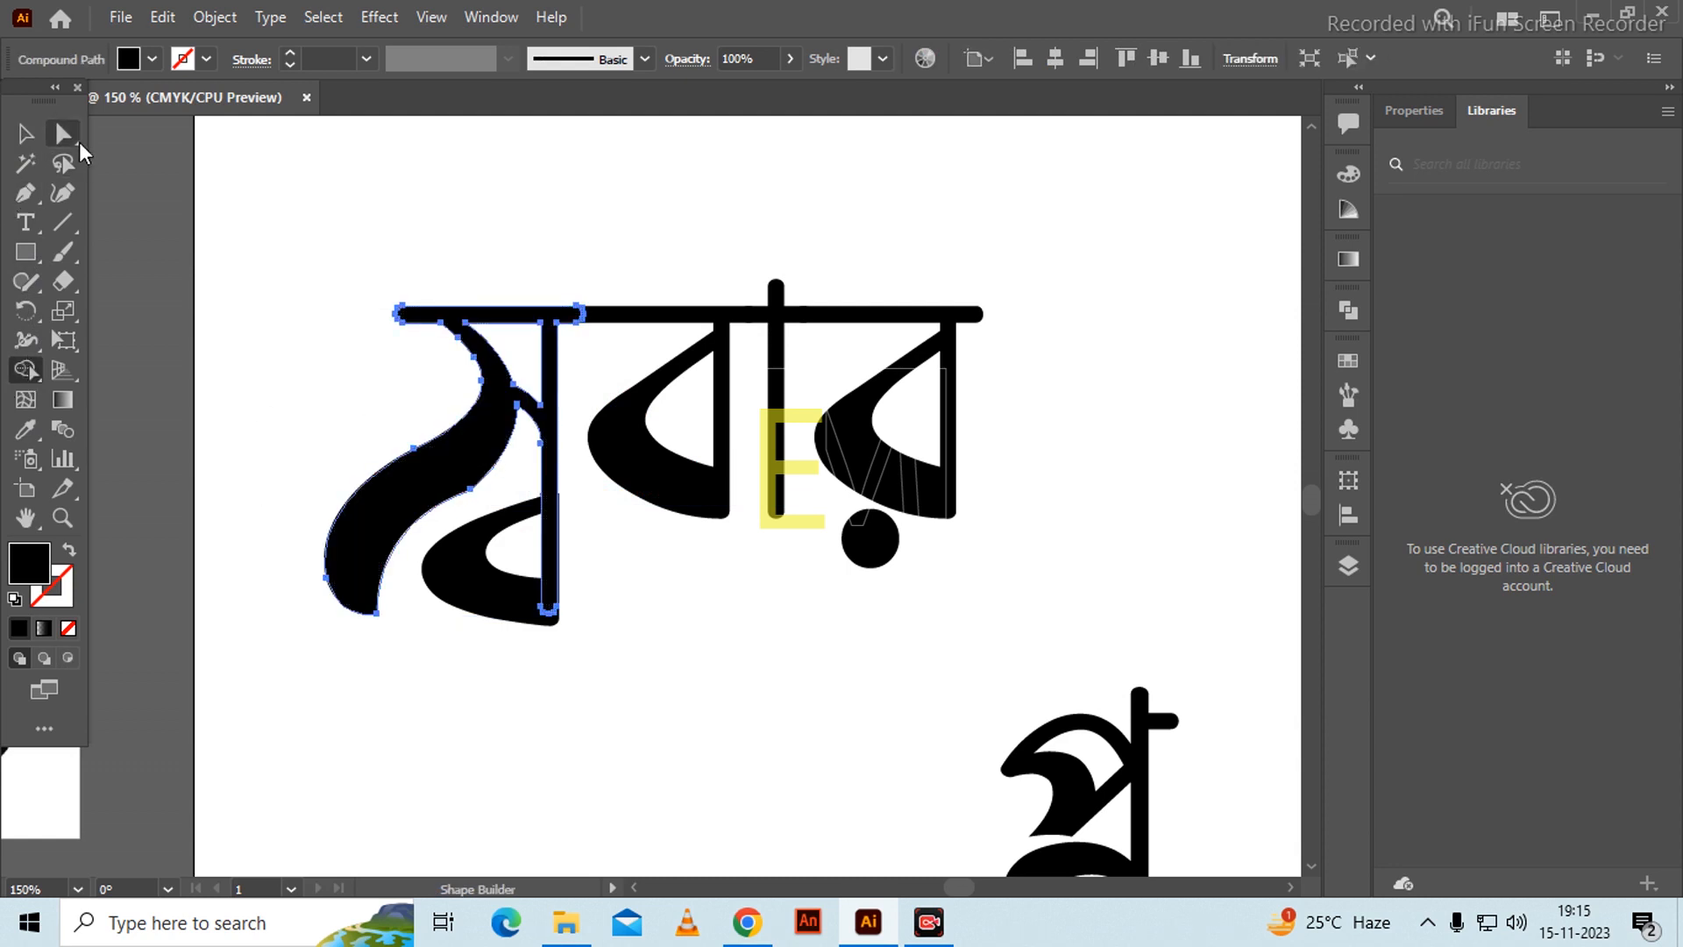
# - Round the corner on the inner edge of the স where the curved tail joins the letter
pyautogui.press('a')
pyautogui.click(471, 489)
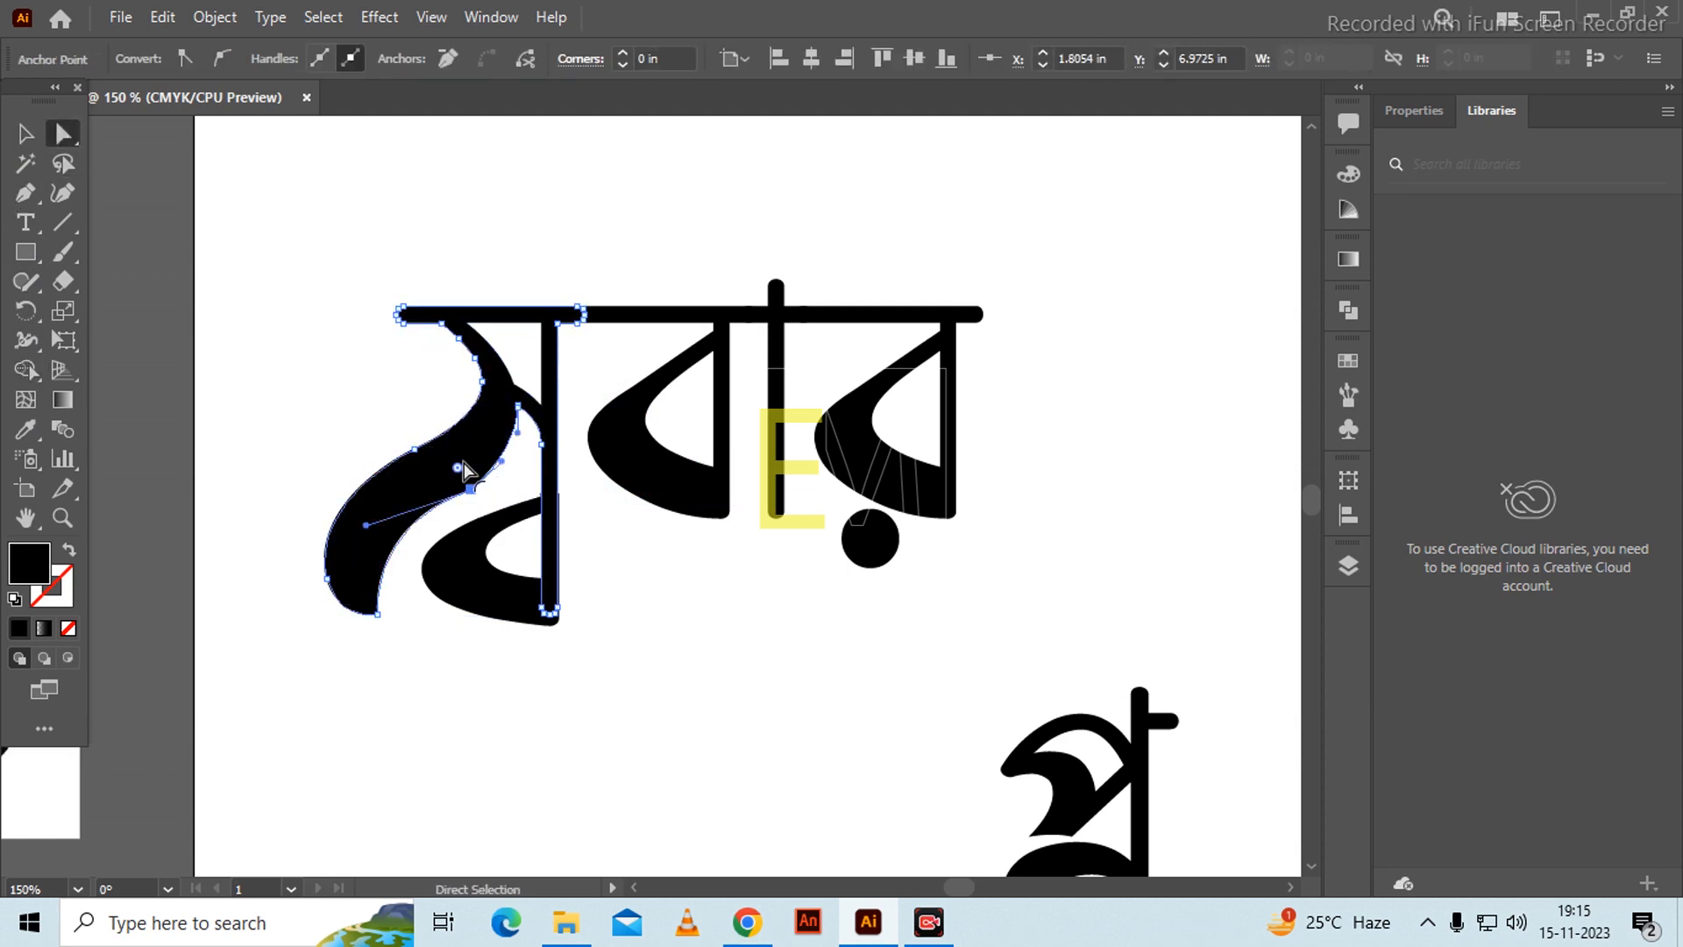
pyautogui.moveTo(459, 466); pyautogui.dragTo(496, 399)
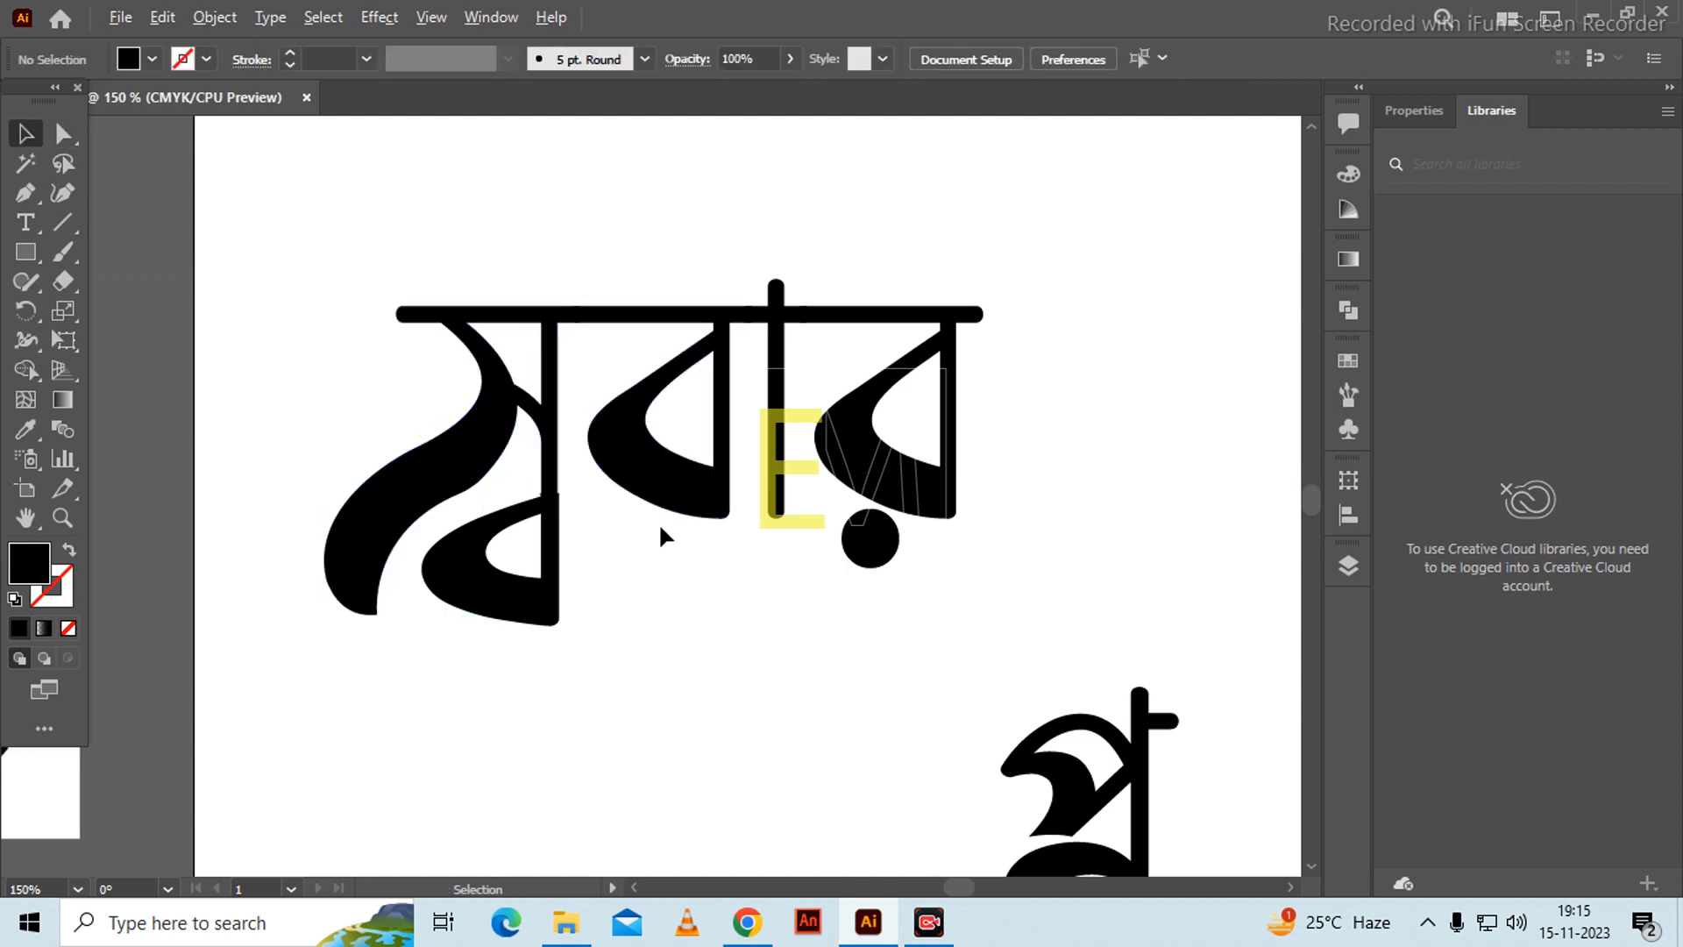
# - Try to shift the small ব beneath the স sideways, and undo the move
pyautogui.scroll(2, 585, 553)
pyautogui.click(513, 532)
pyautogui.moveTo(519, 571); pyautogui.dragTo(565, 588)
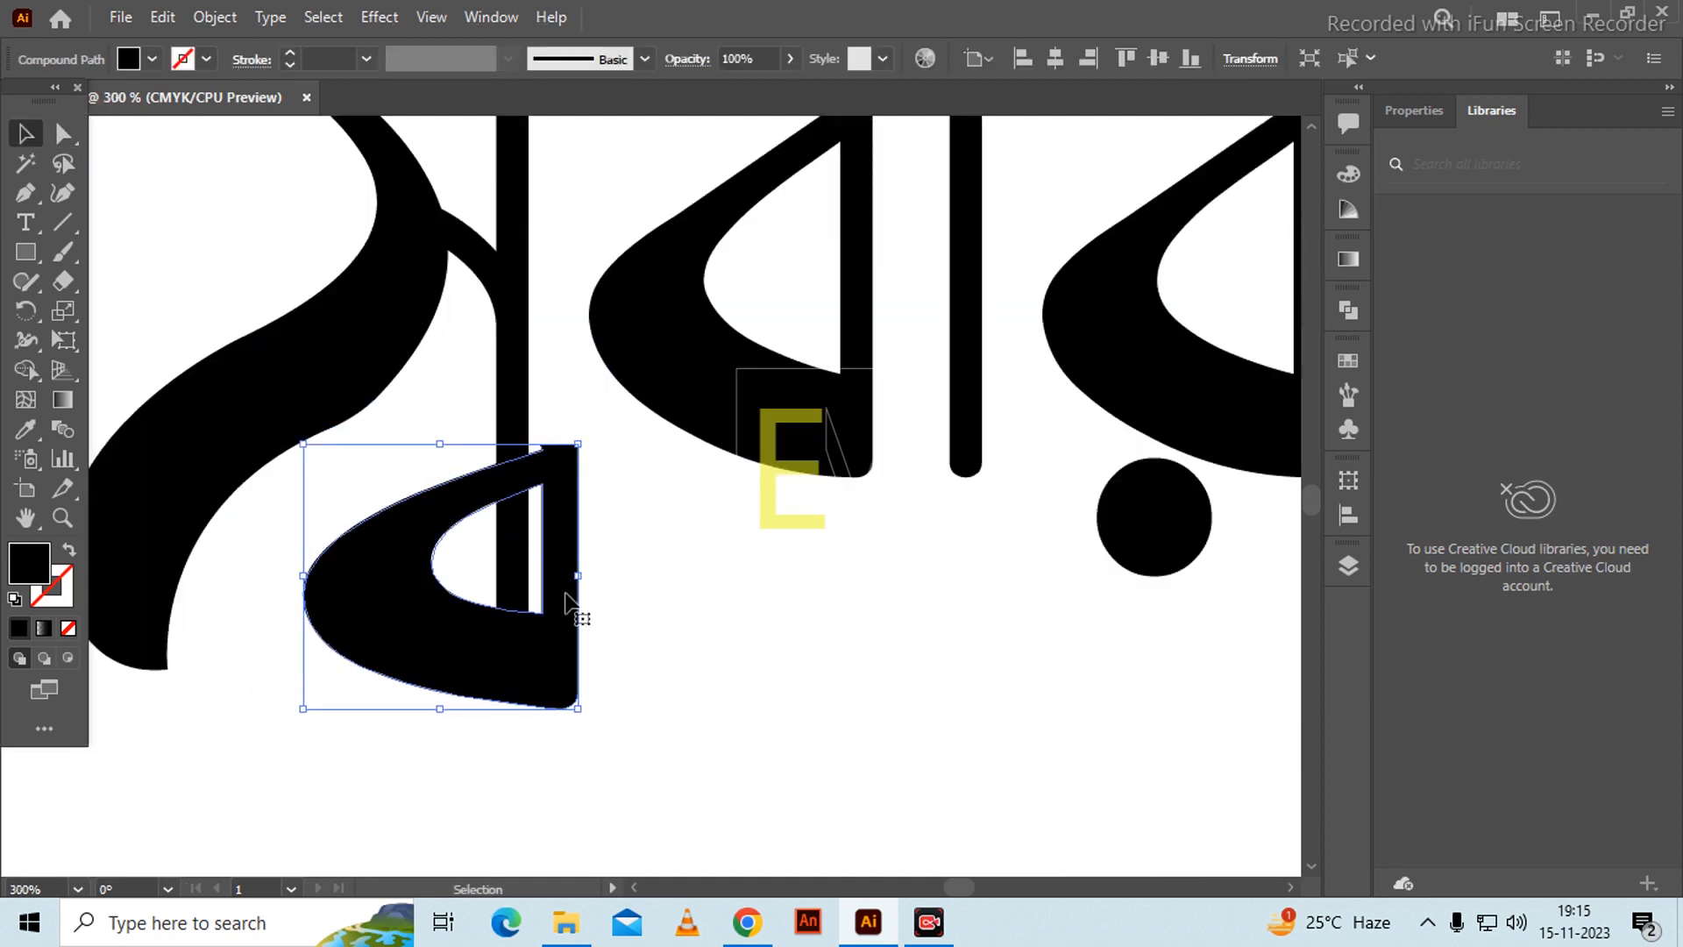
pyautogui.hotkey('ctrl', 'z')
pyautogui.click(596, 487)
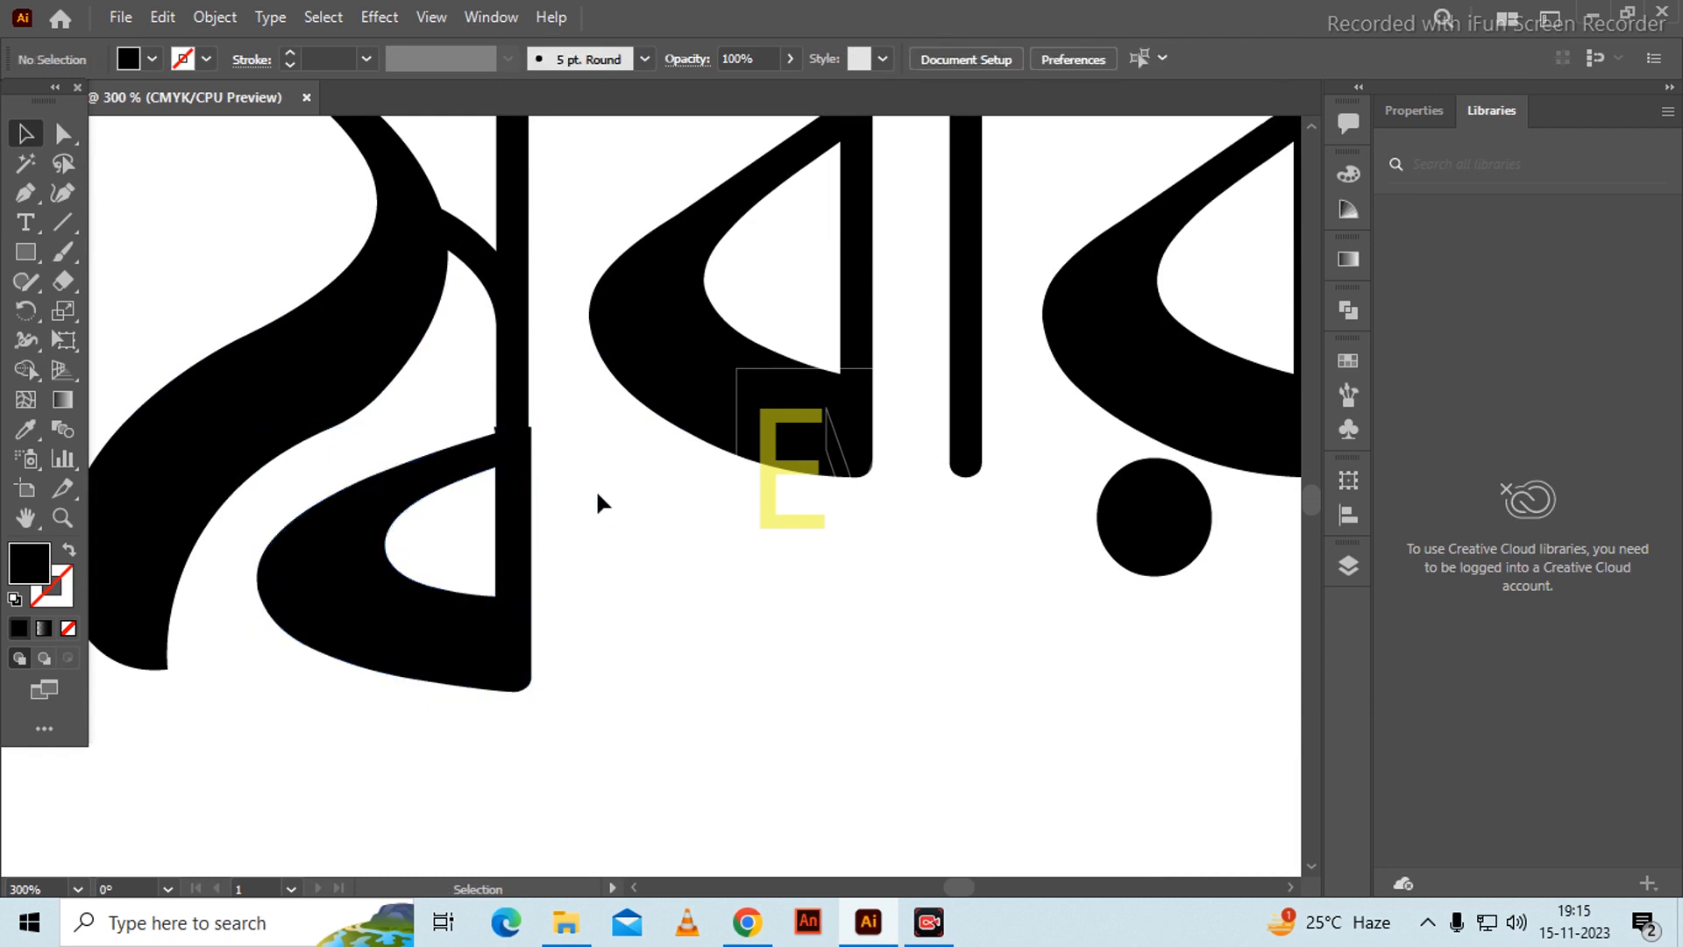
# - Move the প্ন conjunct up beneath the ব of সবার and nudge it until its stem lines up with the া stroke
pyautogui.scroll(-2, 596, 487)
pyautogui.moveTo(876, 566); pyautogui.dragTo(766, 491)
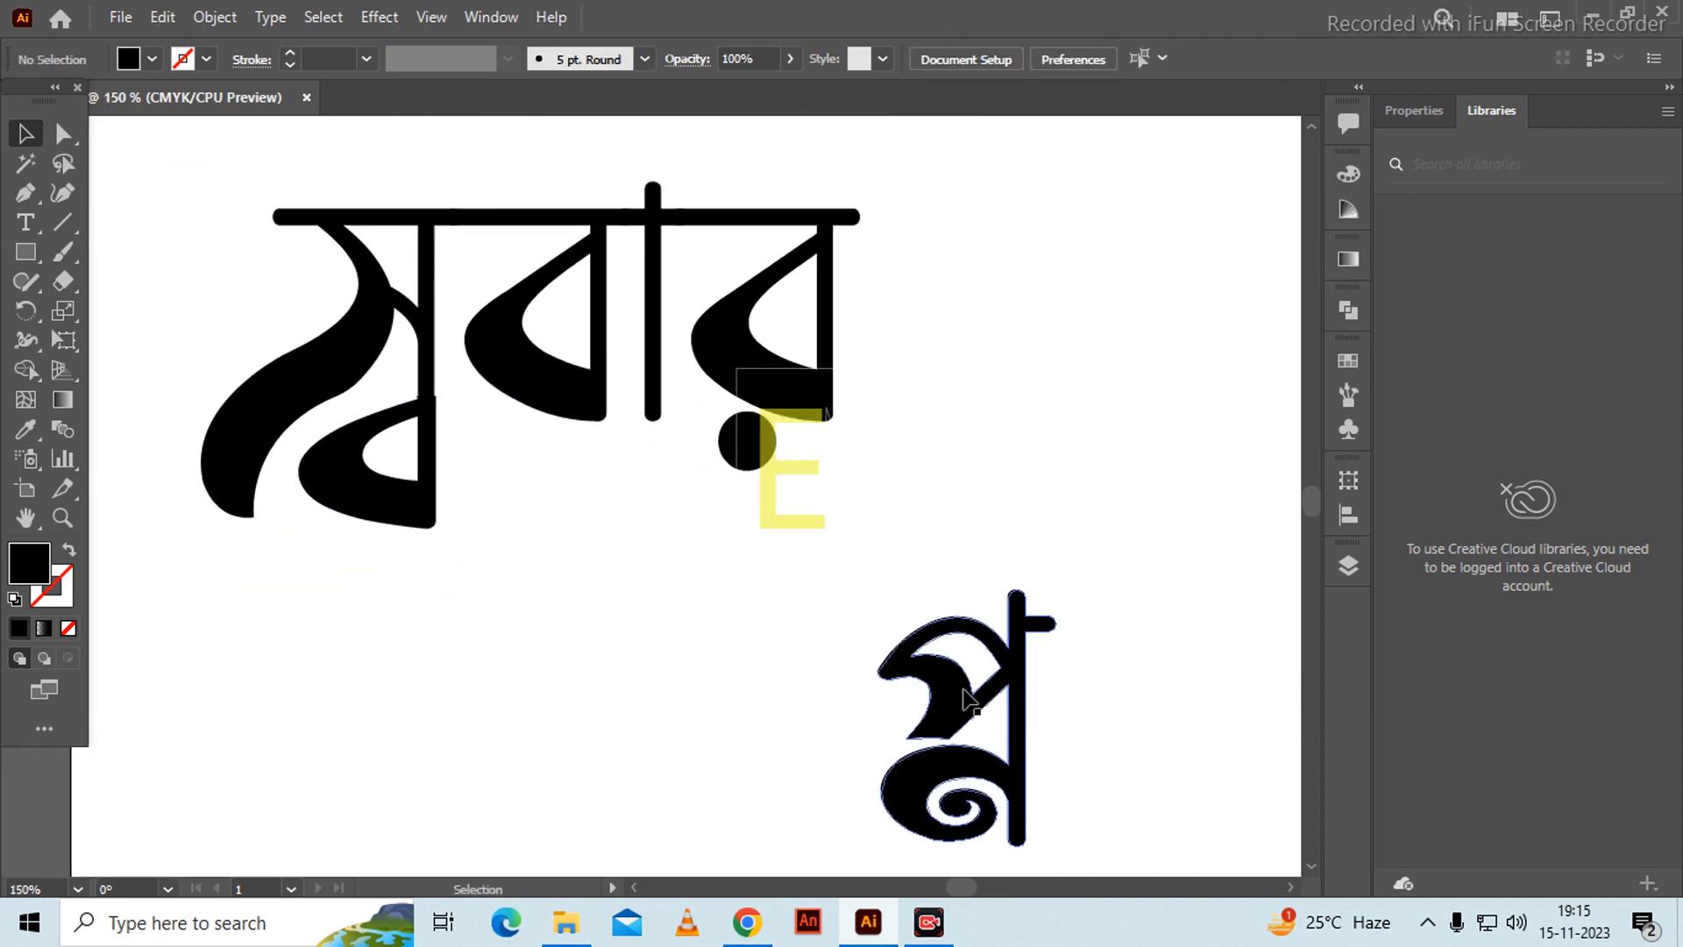
pyautogui.moveTo(960, 709); pyautogui.dragTo(597, 465)
pyautogui.scroll(2, 601, 513)
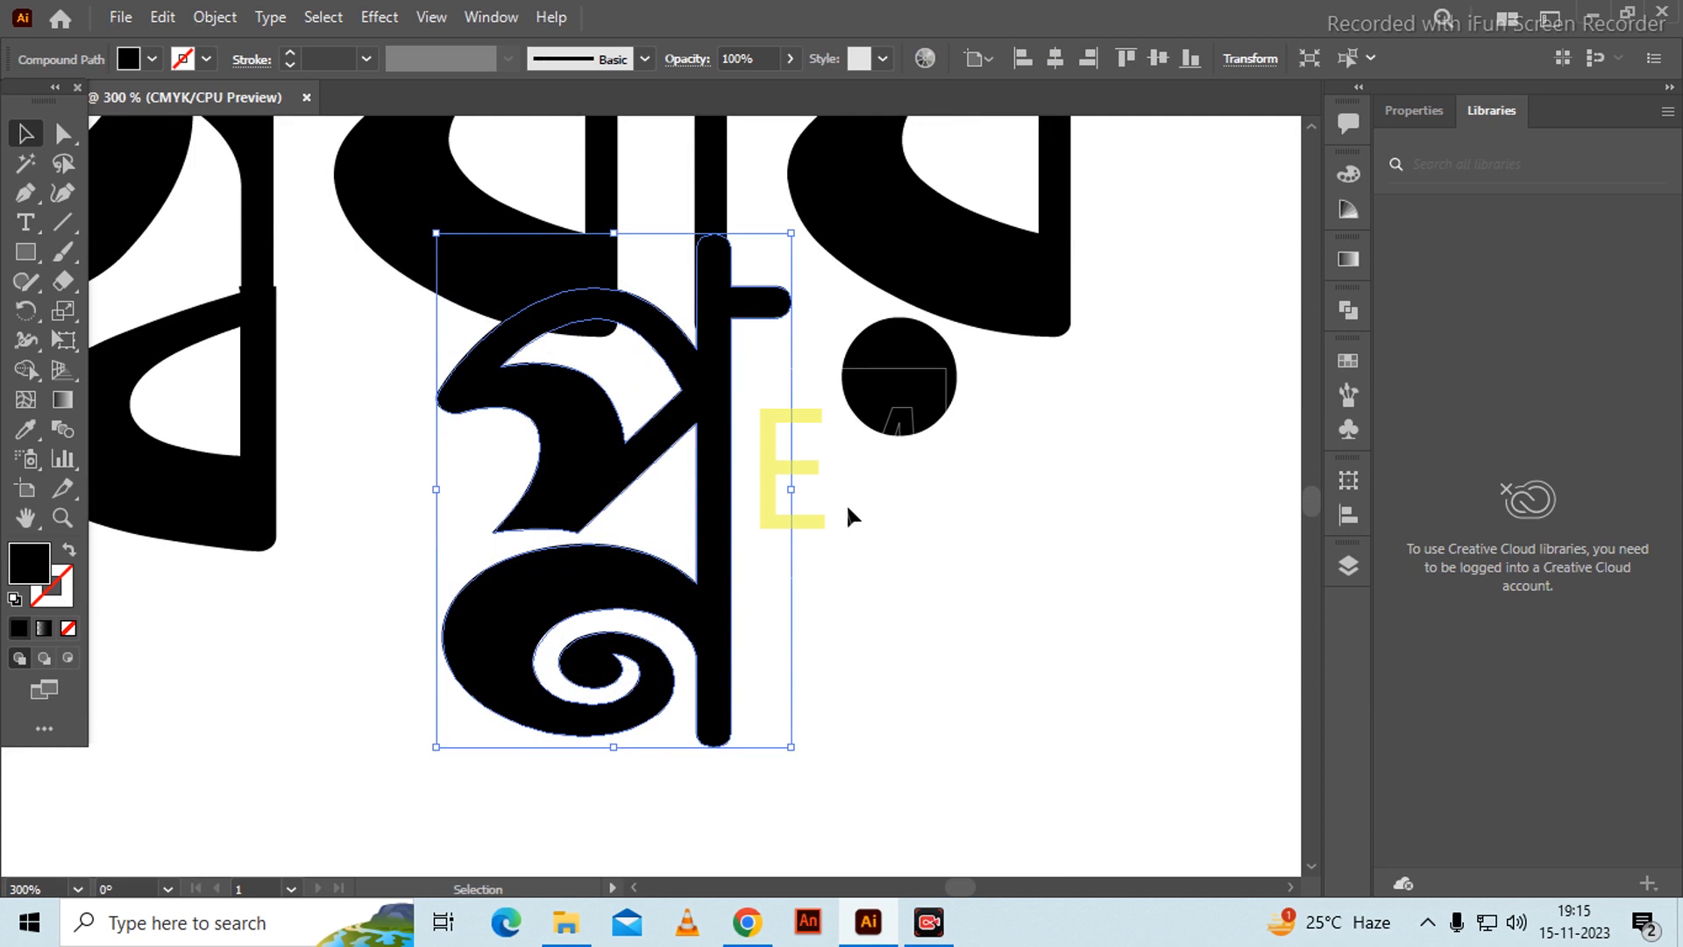
pyautogui.press('Left')
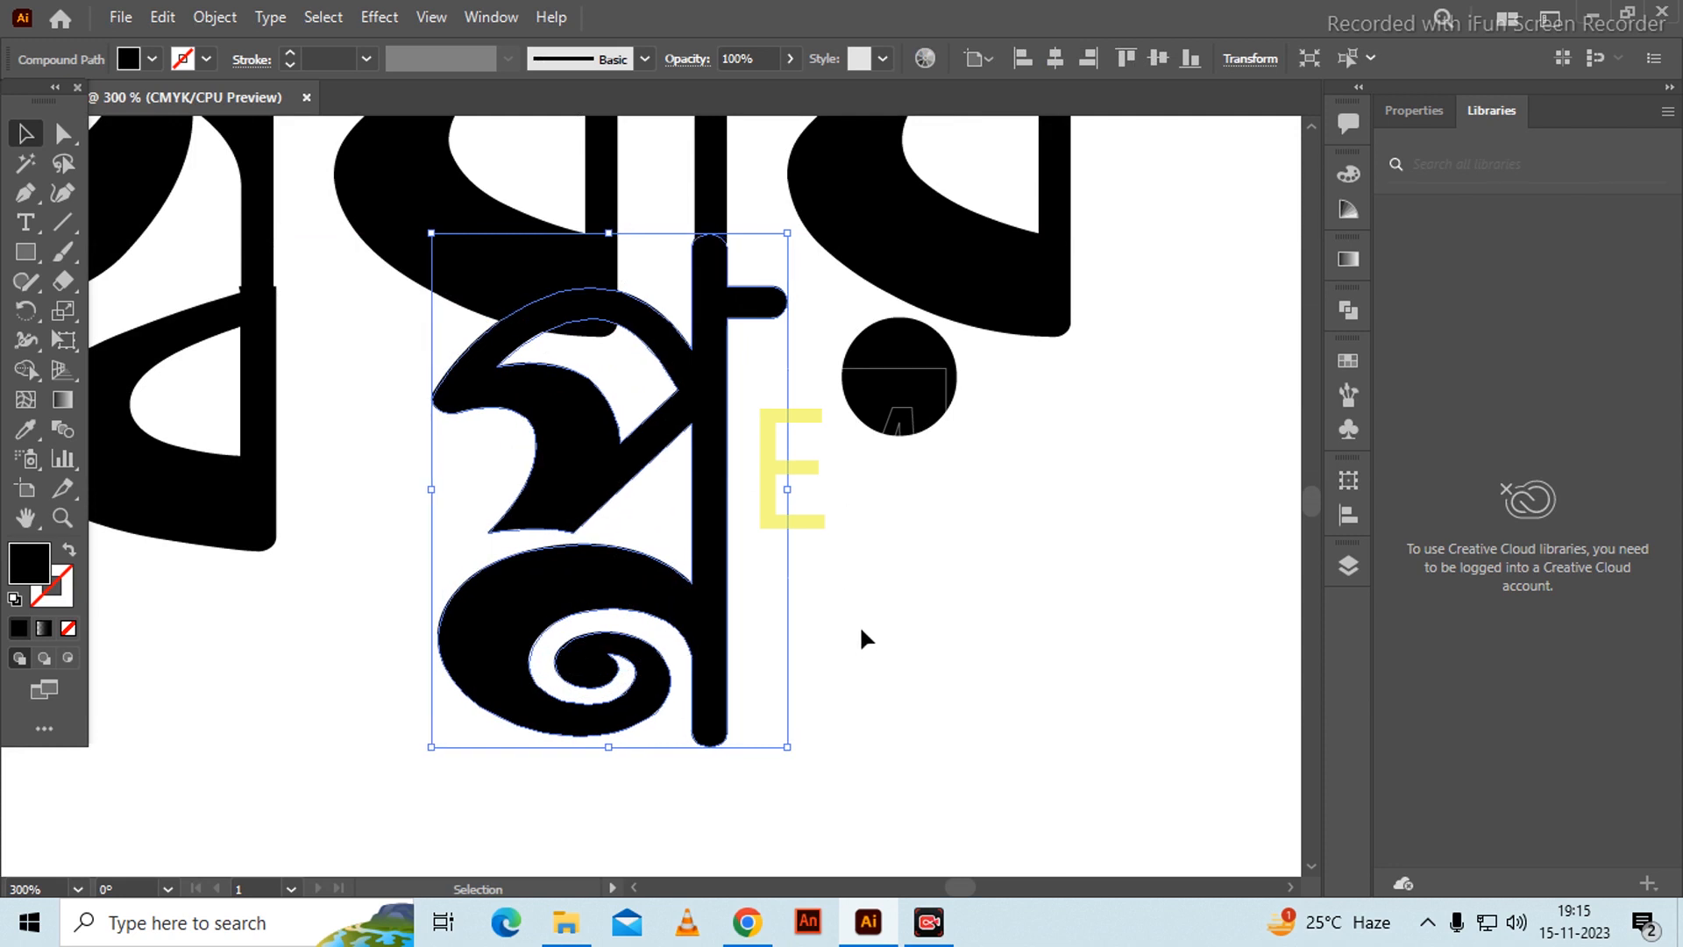
pyautogui.press('Up')
pyautogui.press('Up')
pyautogui.press('Up')
pyautogui.press('Up')
pyautogui.press('Up')
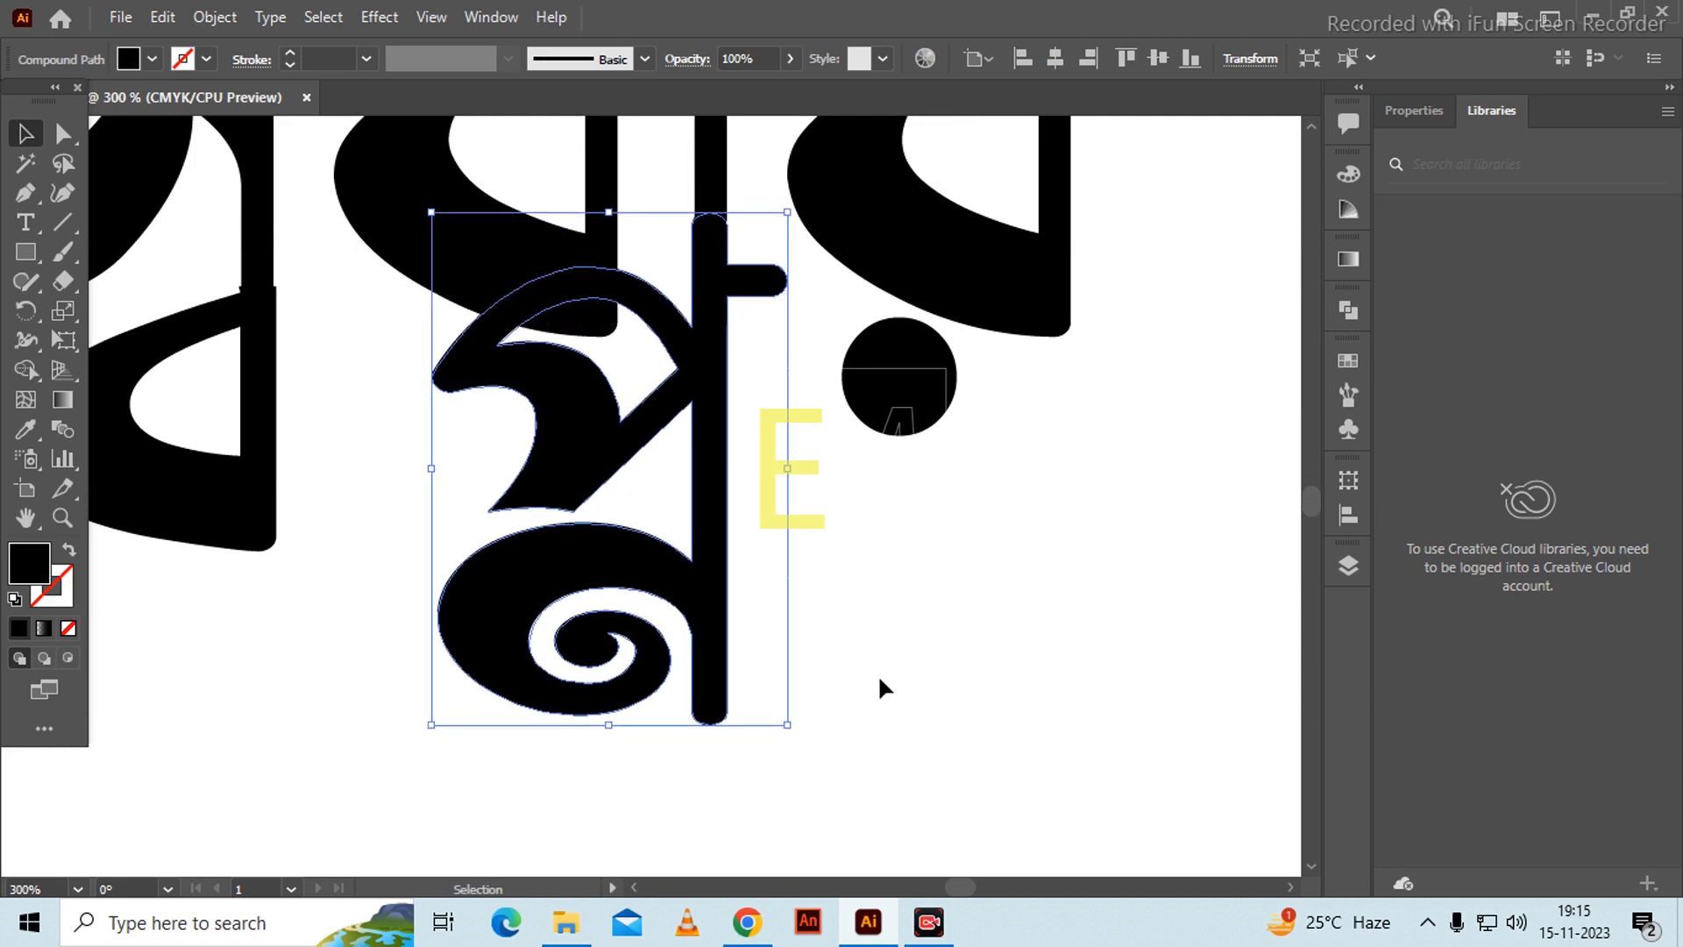
pyautogui.click(930, 653)
# - Lower the opacity of the middle ব in সবার to 56%
pyautogui.click(389, 249)
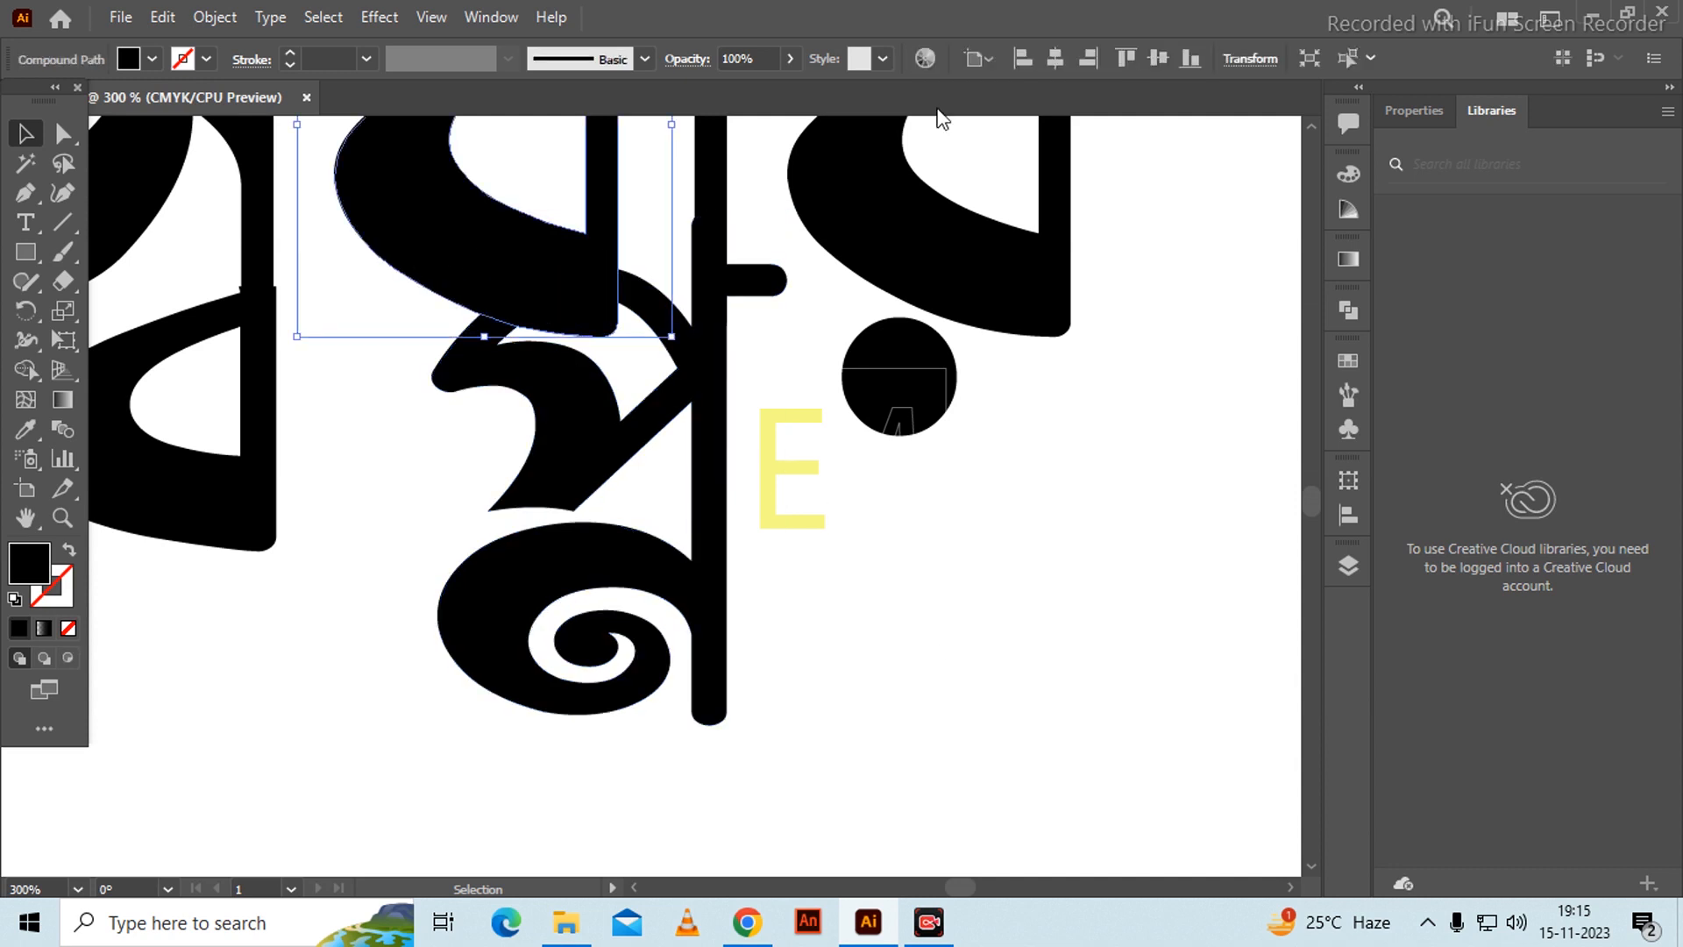
pyautogui.click(790, 59)
pyautogui.click(745, 92)
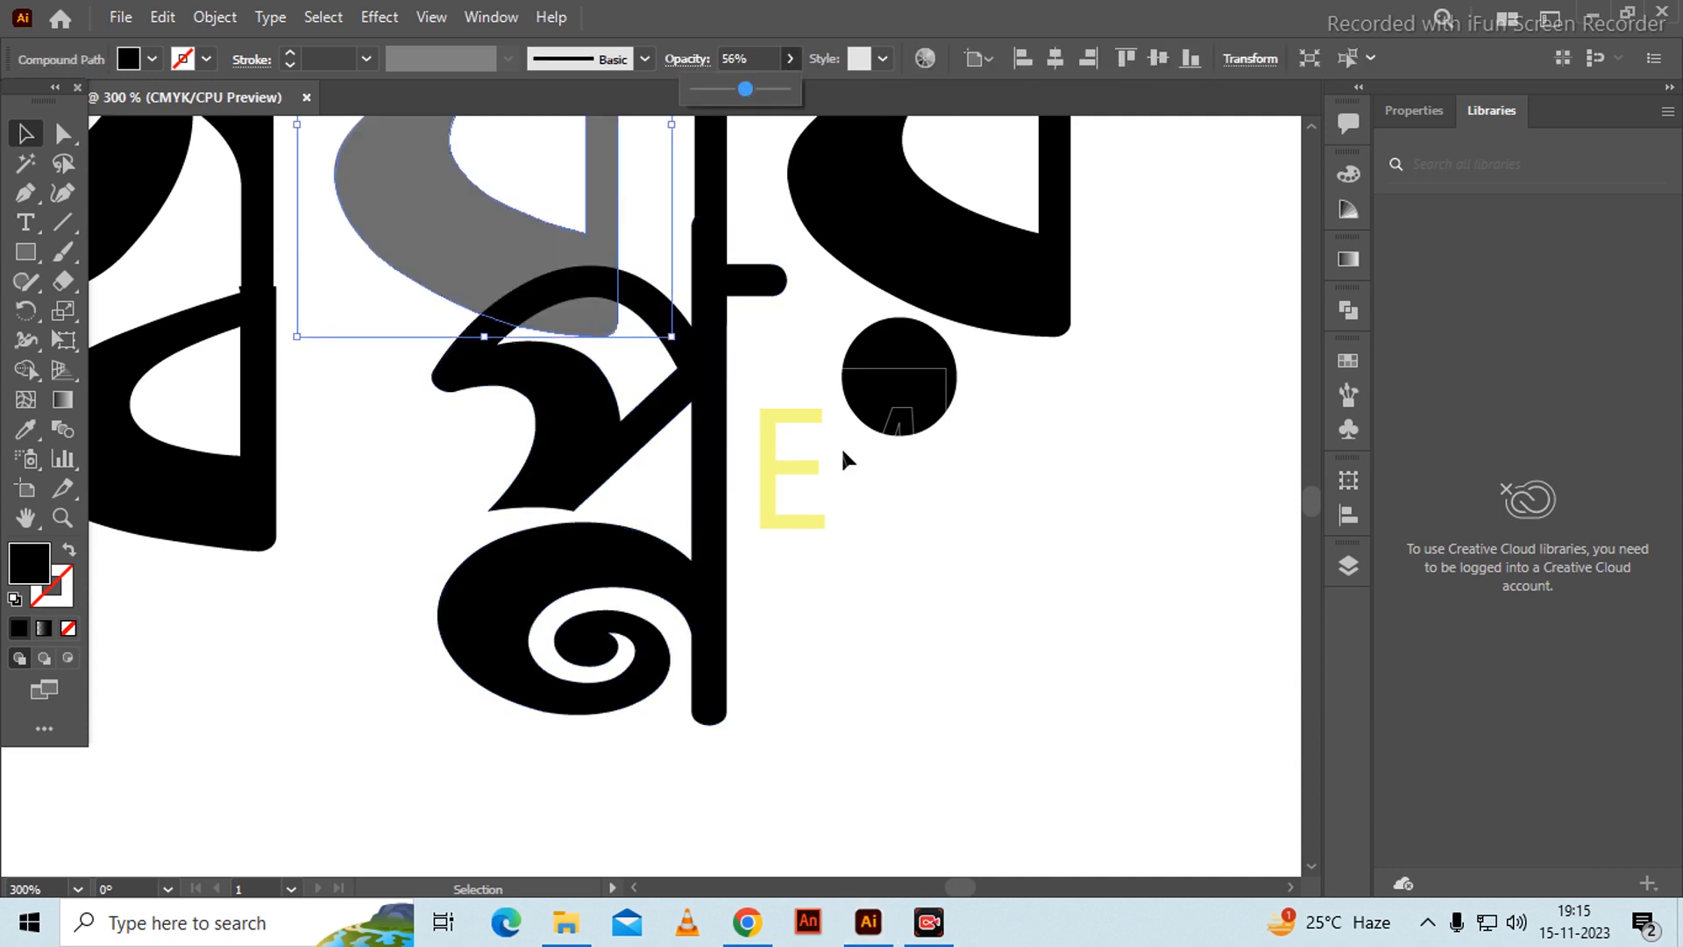
pyautogui.click(840, 445)
# - Draw a closed curved shape with the Pen tool over the base of the ব where it overlaps the arch of the প
pyautogui.scroll(2, 534, 272)
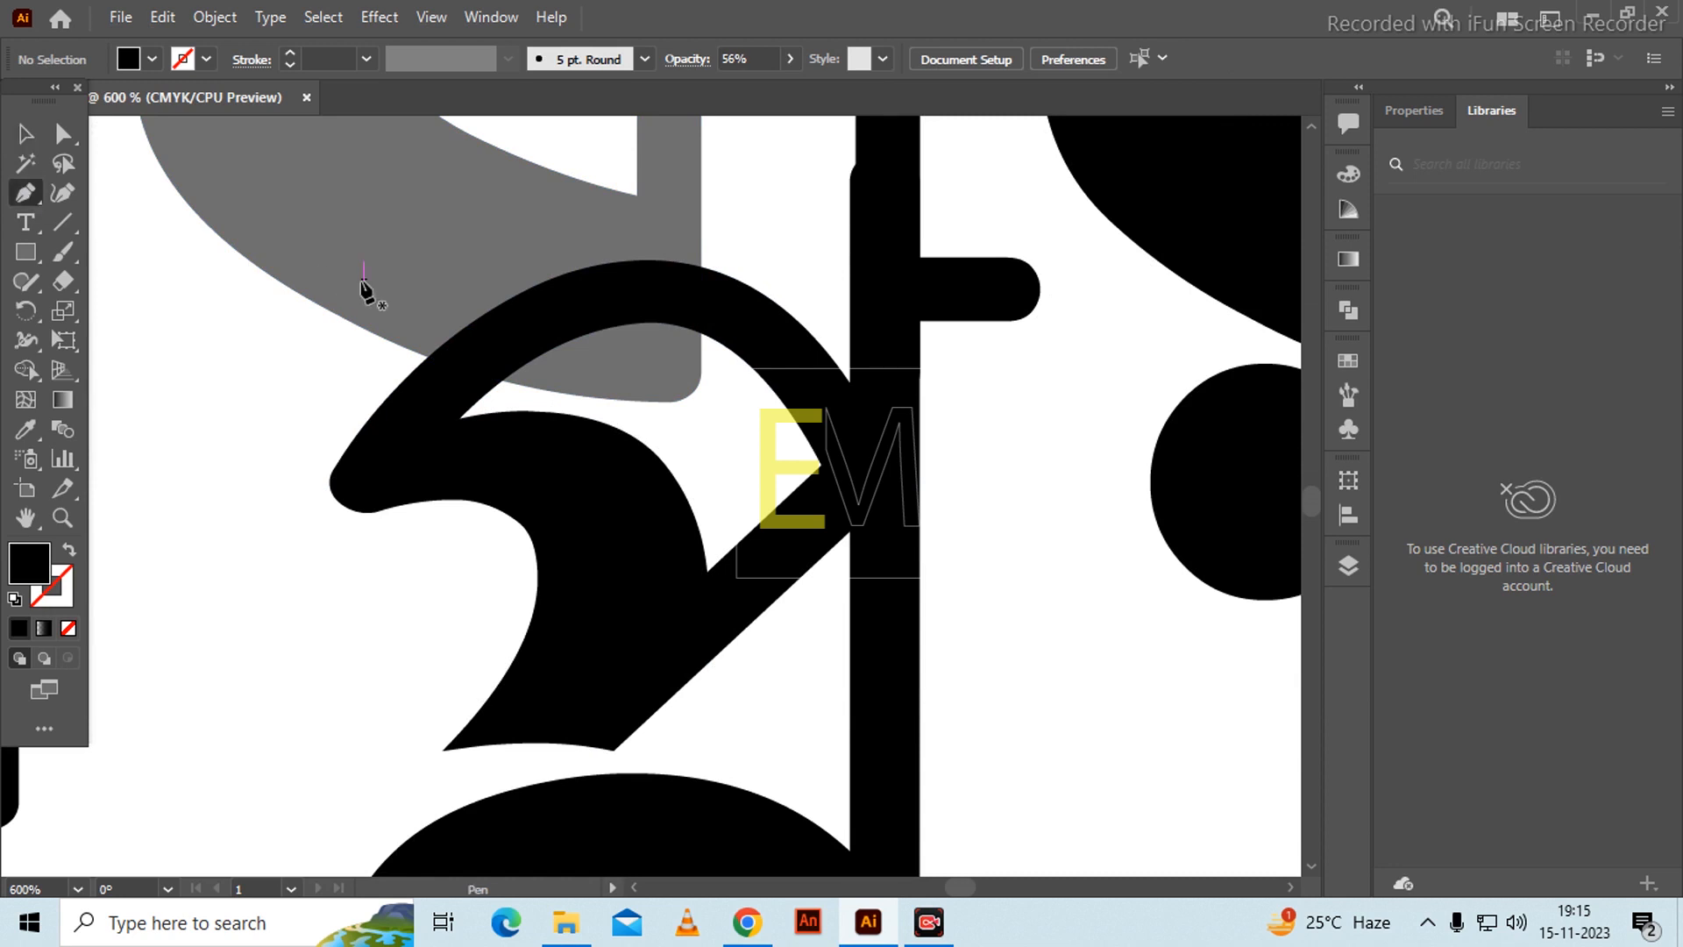
pyautogui.click(316, 350)
pyautogui.moveTo(749, 224); pyautogui.dragTo(913, 278)
pyautogui.click(777, 434)
pyautogui.click(699, 481)
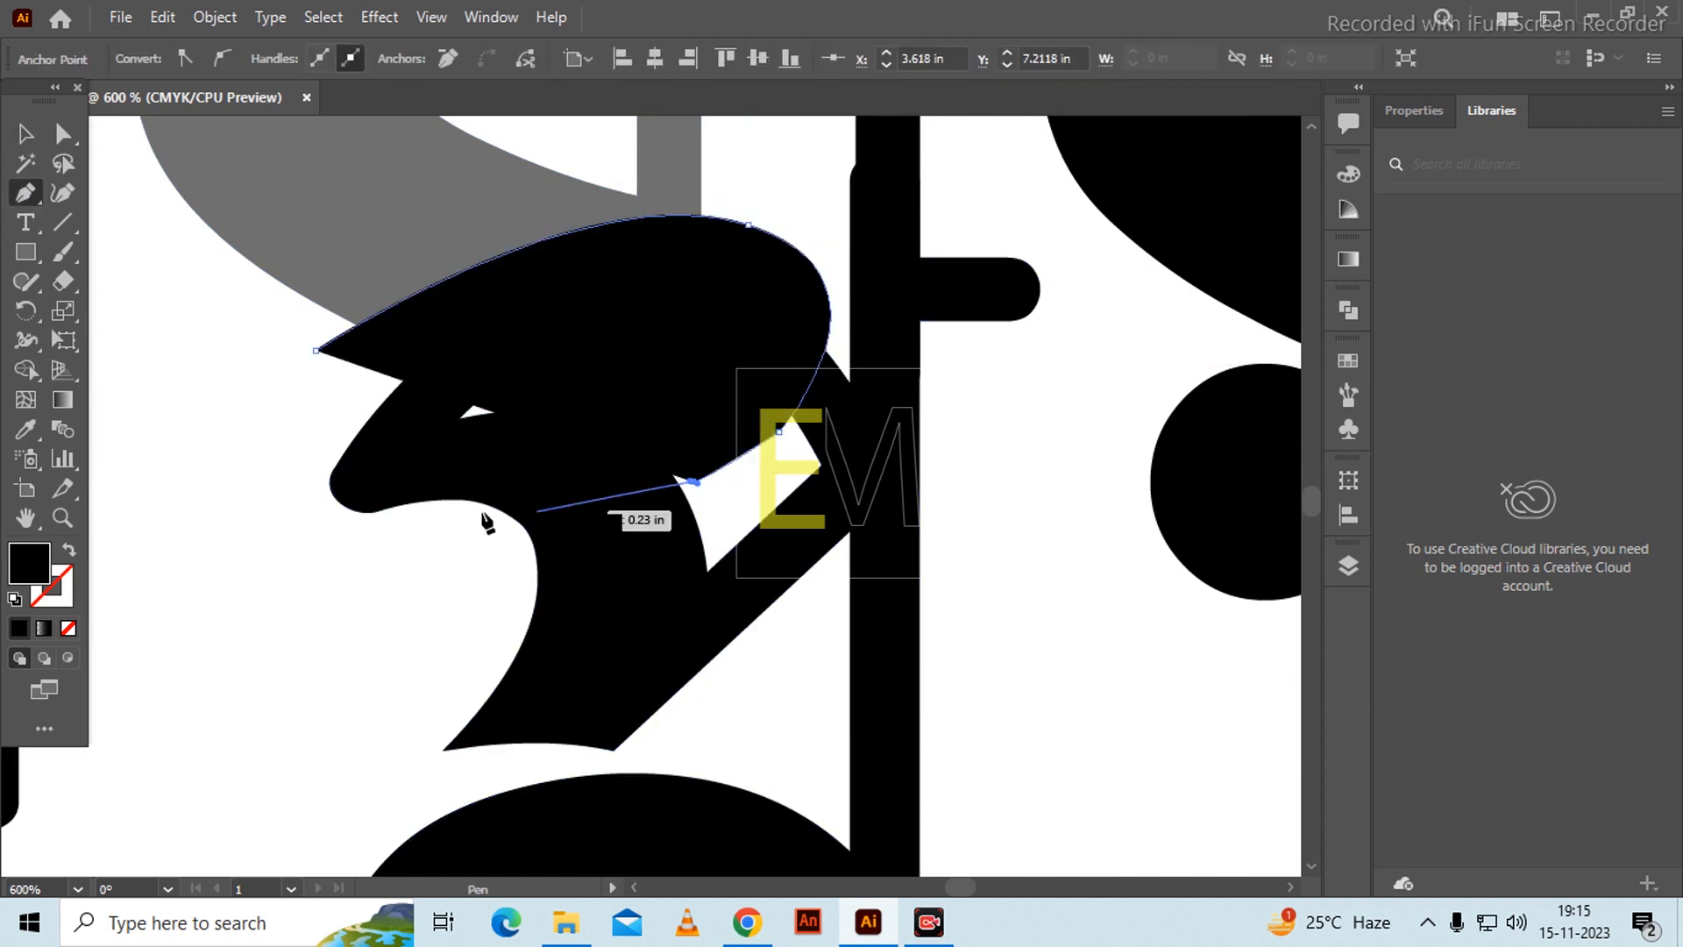
pyautogui.moveTo(402, 512); pyautogui.dragTo(377, 511)
pyautogui.click(239, 438)
pyautogui.click(316, 349)
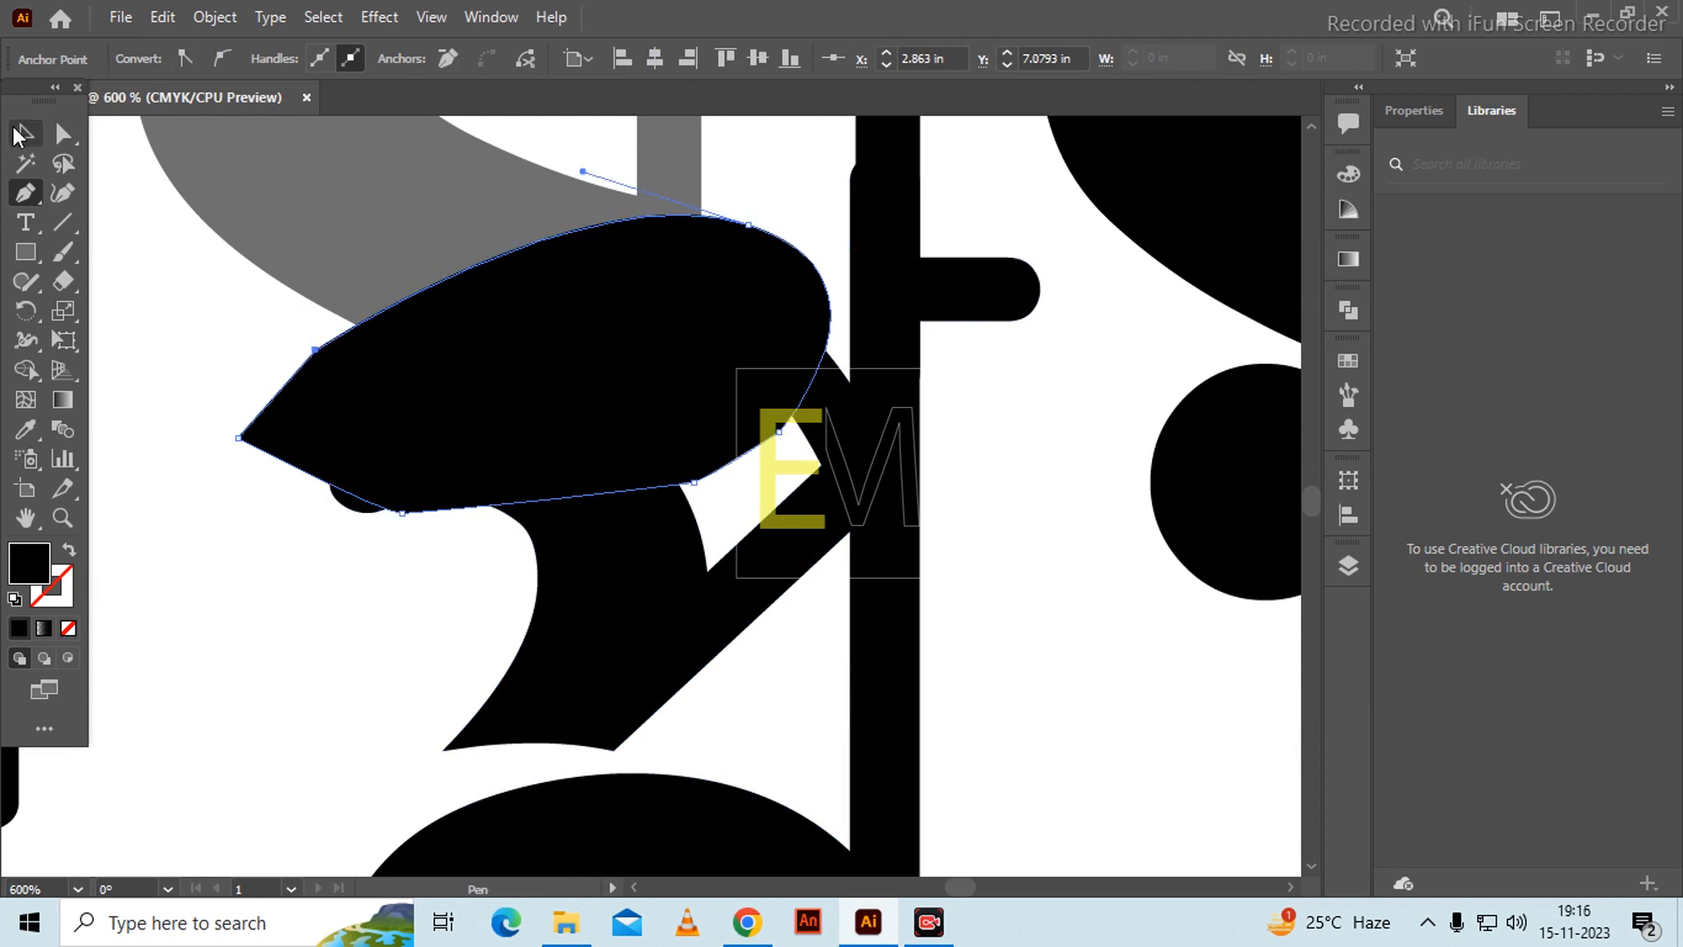
# - Cut the drawn shape and its overlap out of the translucent ব with Shape Builder
pyautogui.click(20, 133)
pyautogui.keyDown('shift'); pyautogui.click(335, 166); pyautogui.keyUp('shift')
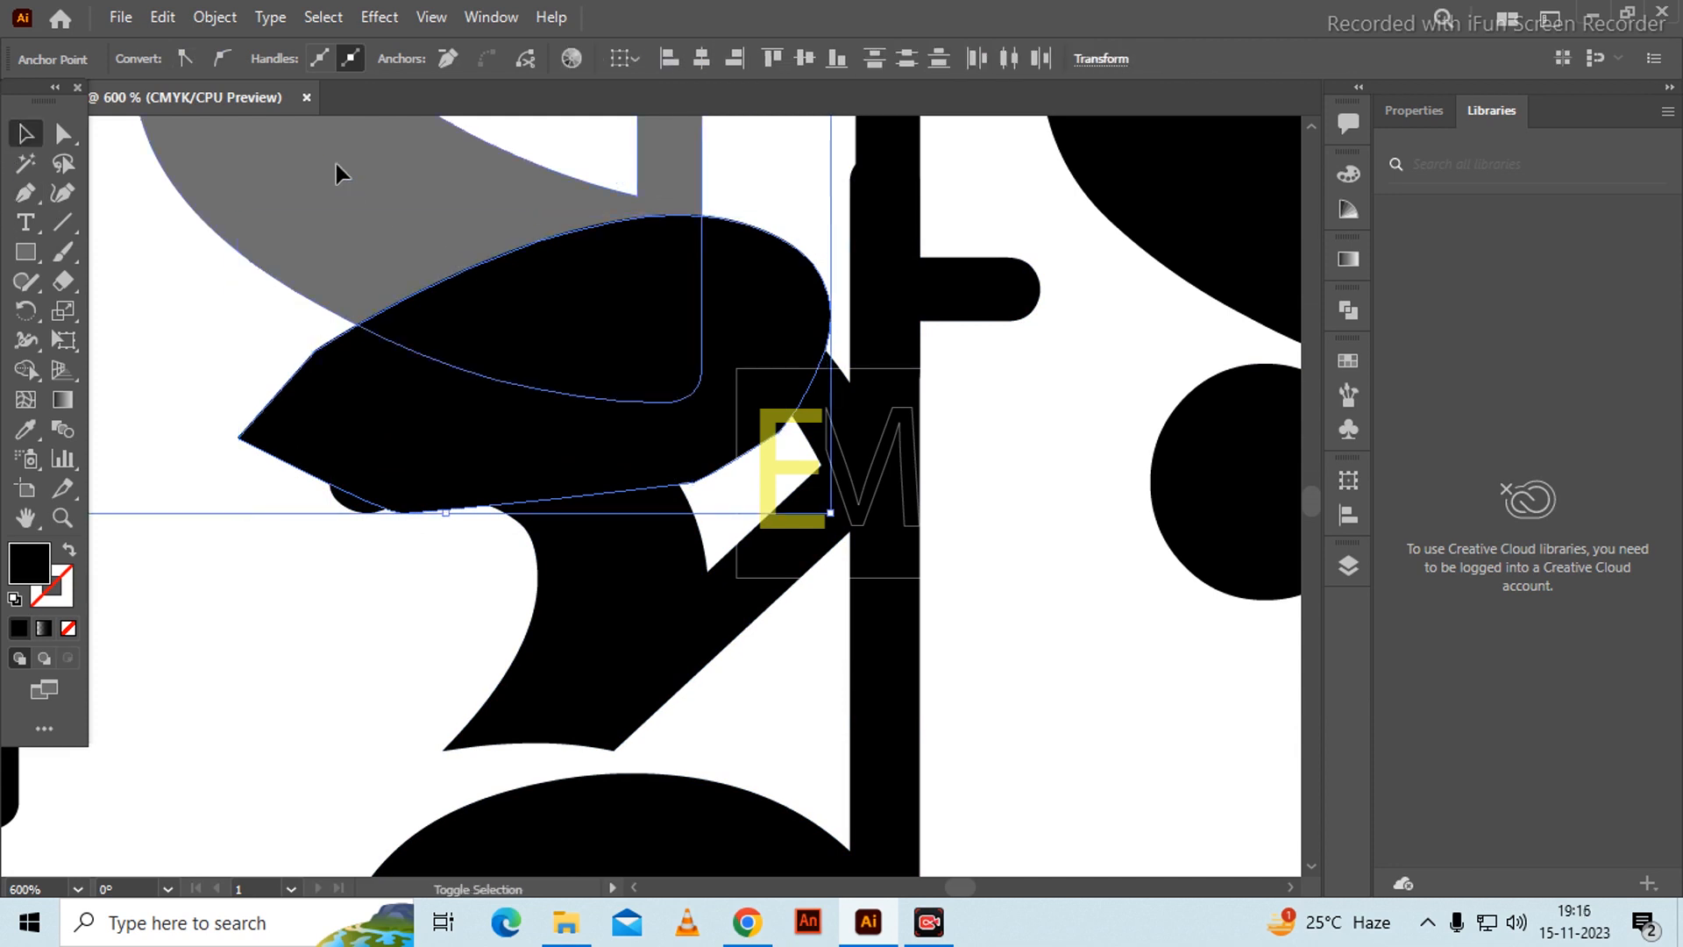
pyautogui.click(26, 369)
pyautogui.moveTo(379, 426); pyautogui.dragTo(647, 294)
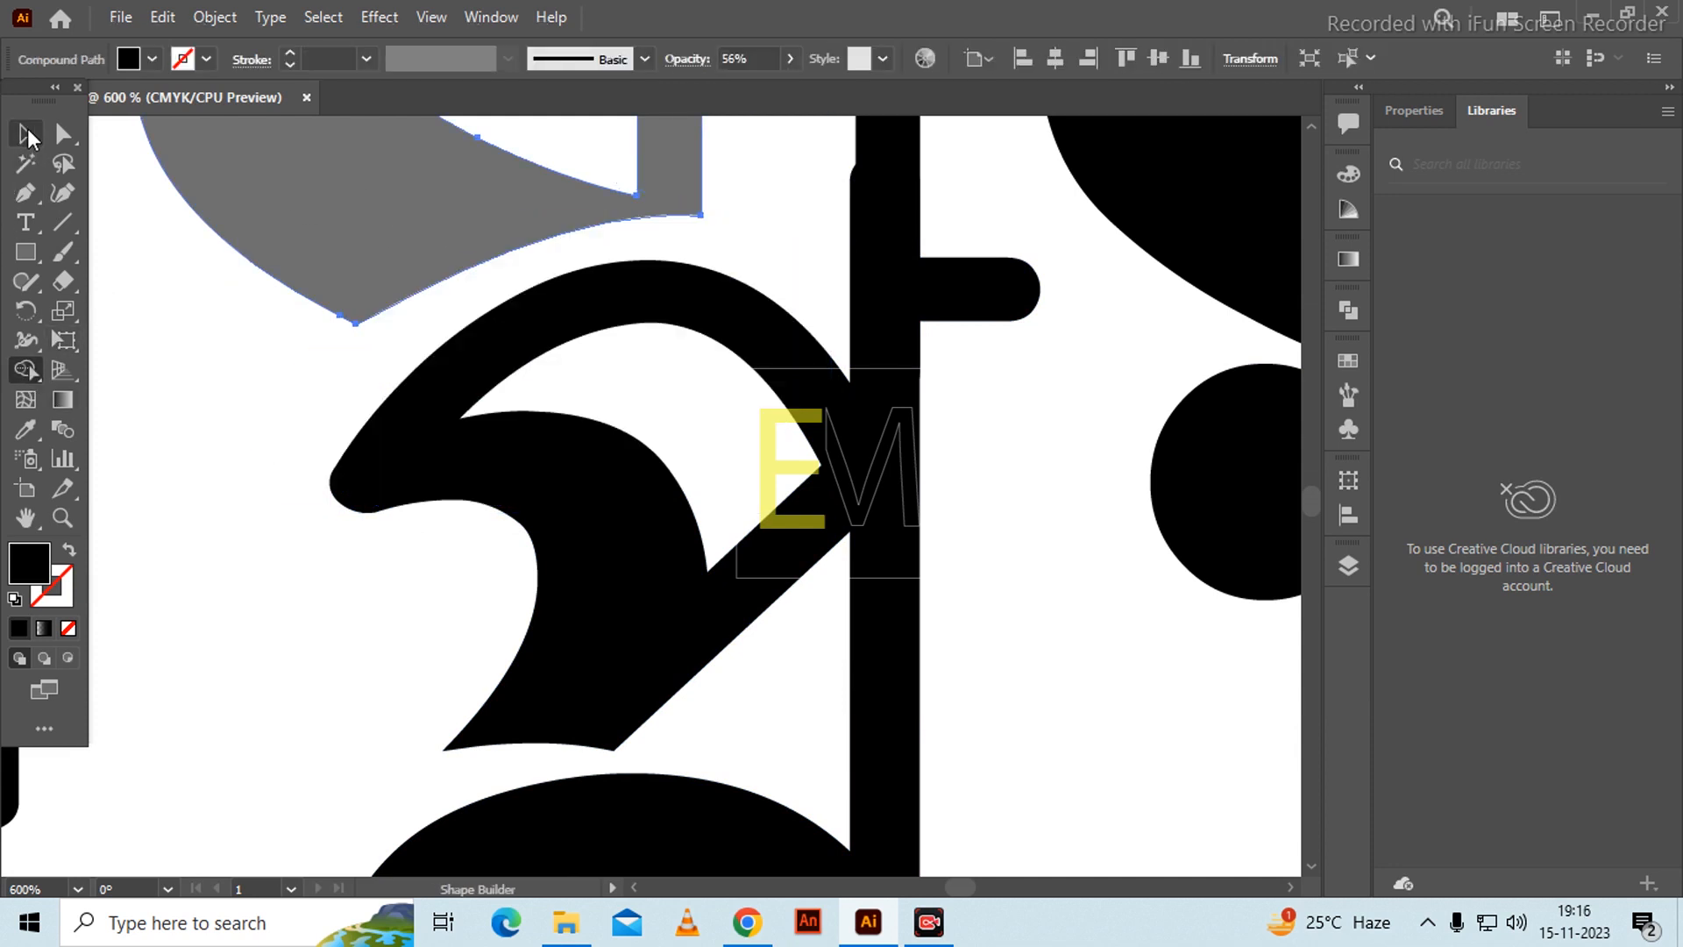
# - Restore the trimmed ব to 100% opacity
pyautogui.click(26, 136)
pyautogui.click(791, 58)
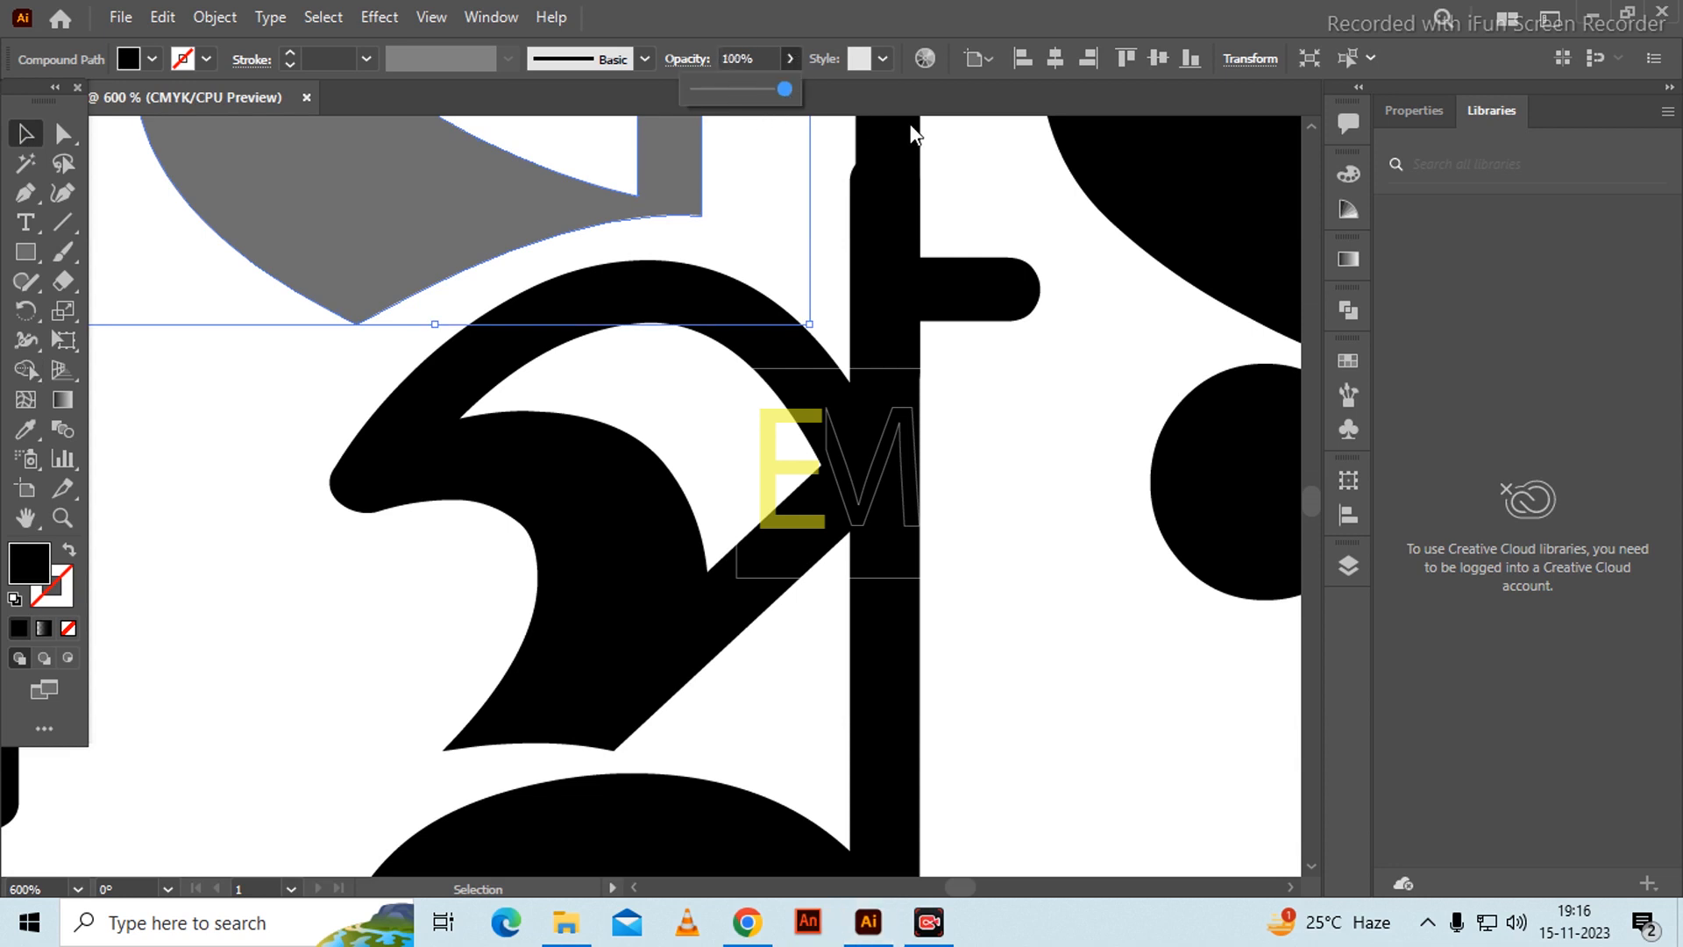
pyautogui.moveTo(912, 134); pyautogui.dragTo(916, 140)
pyautogui.click(991, 450)
# - Move the word থাকে down beneath the র, next to the stem of the প্ন
pyautogui.scroll(-5, 930, 409)
pyautogui.moveTo(1086, 475); pyautogui.dragTo(829, 516)
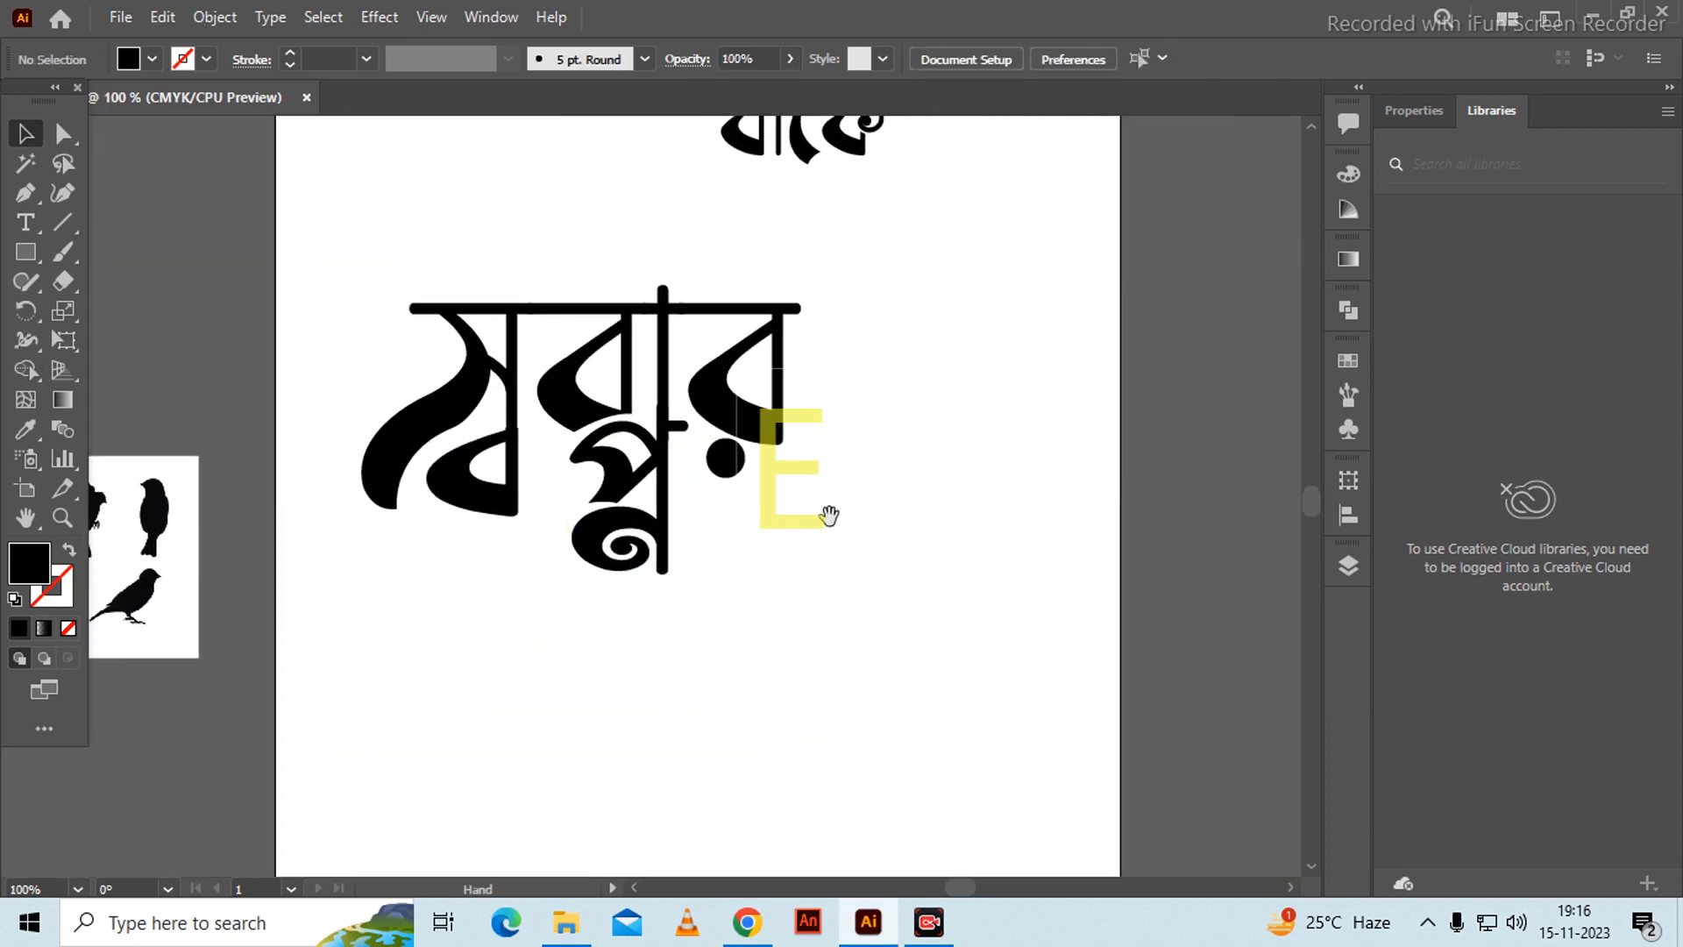
pyautogui.moveTo(795, 259); pyautogui.dragTo(806, 368)
pyautogui.click(765, 260)
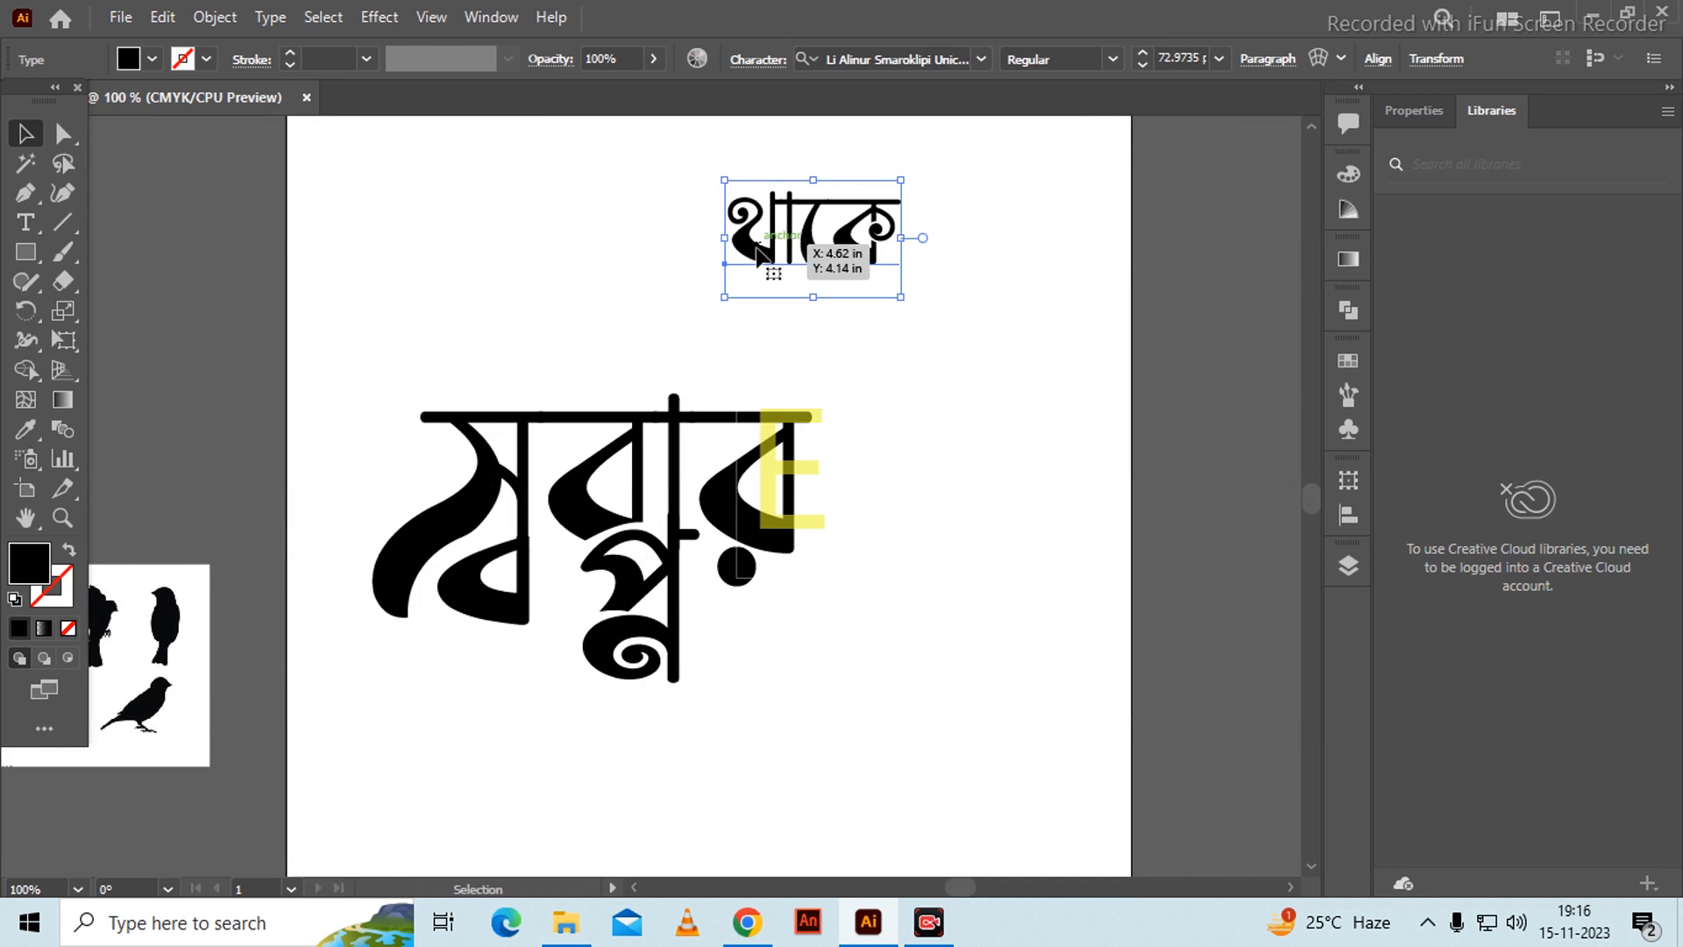
pyautogui.moveTo(764, 261); pyautogui.dragTo(725, 664)
pyautogui.click(961, 494)
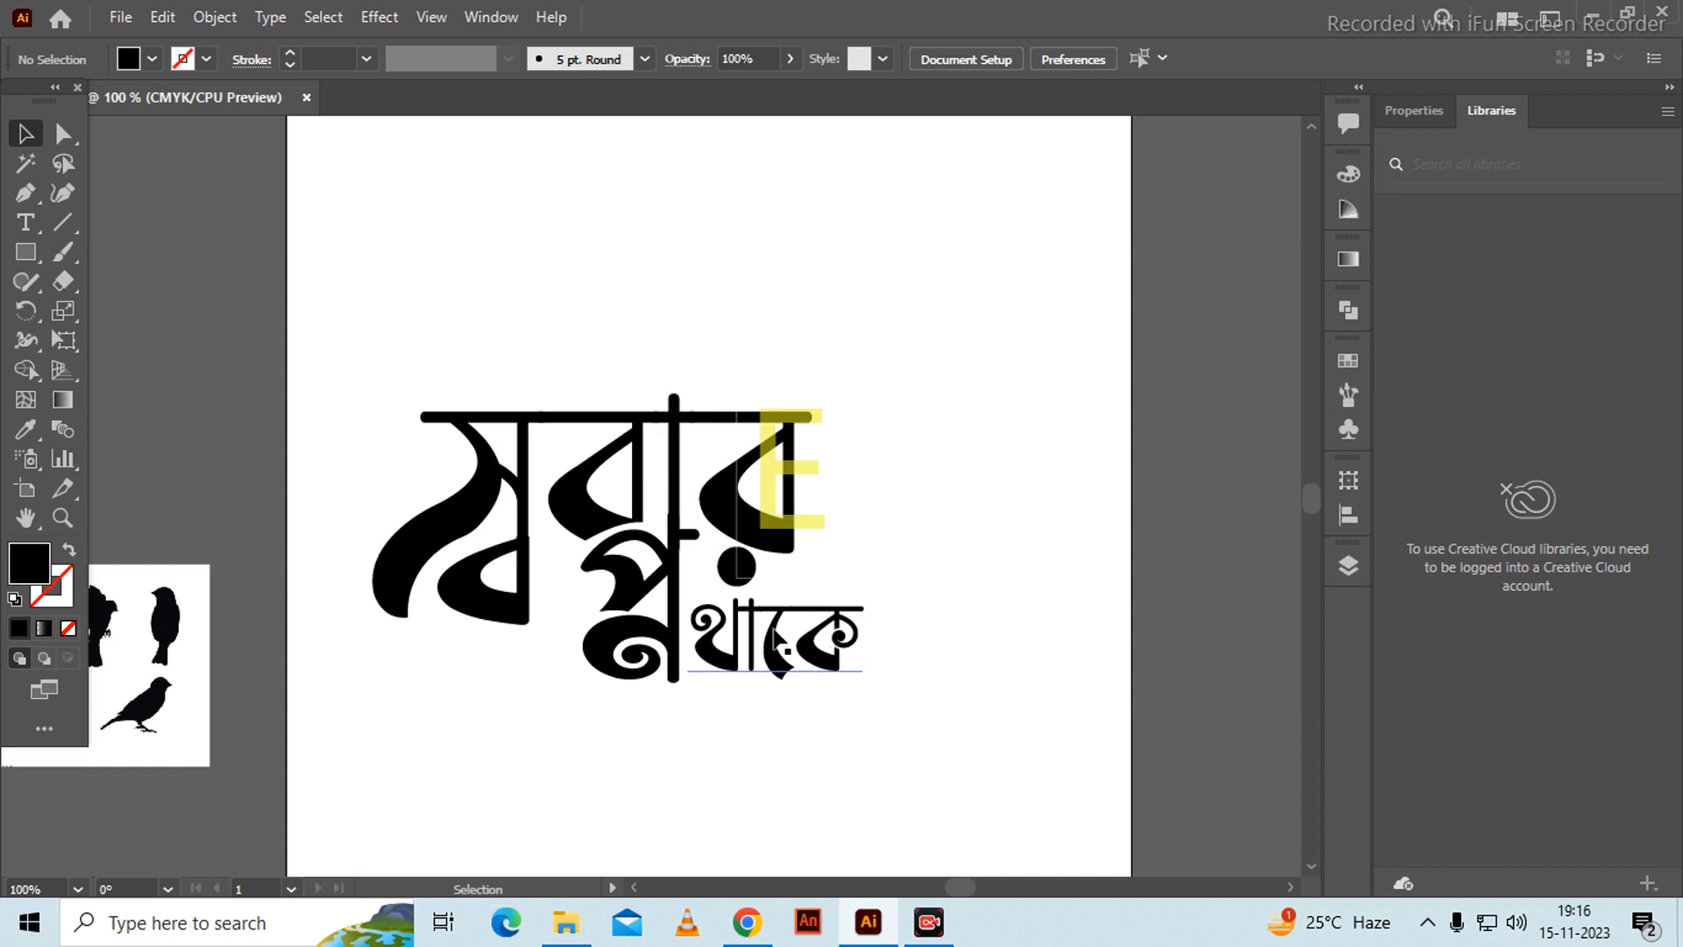
# - Select the complete lettering and move it slightly towards the centre of the artboard
pyautogui.click(147, 638)
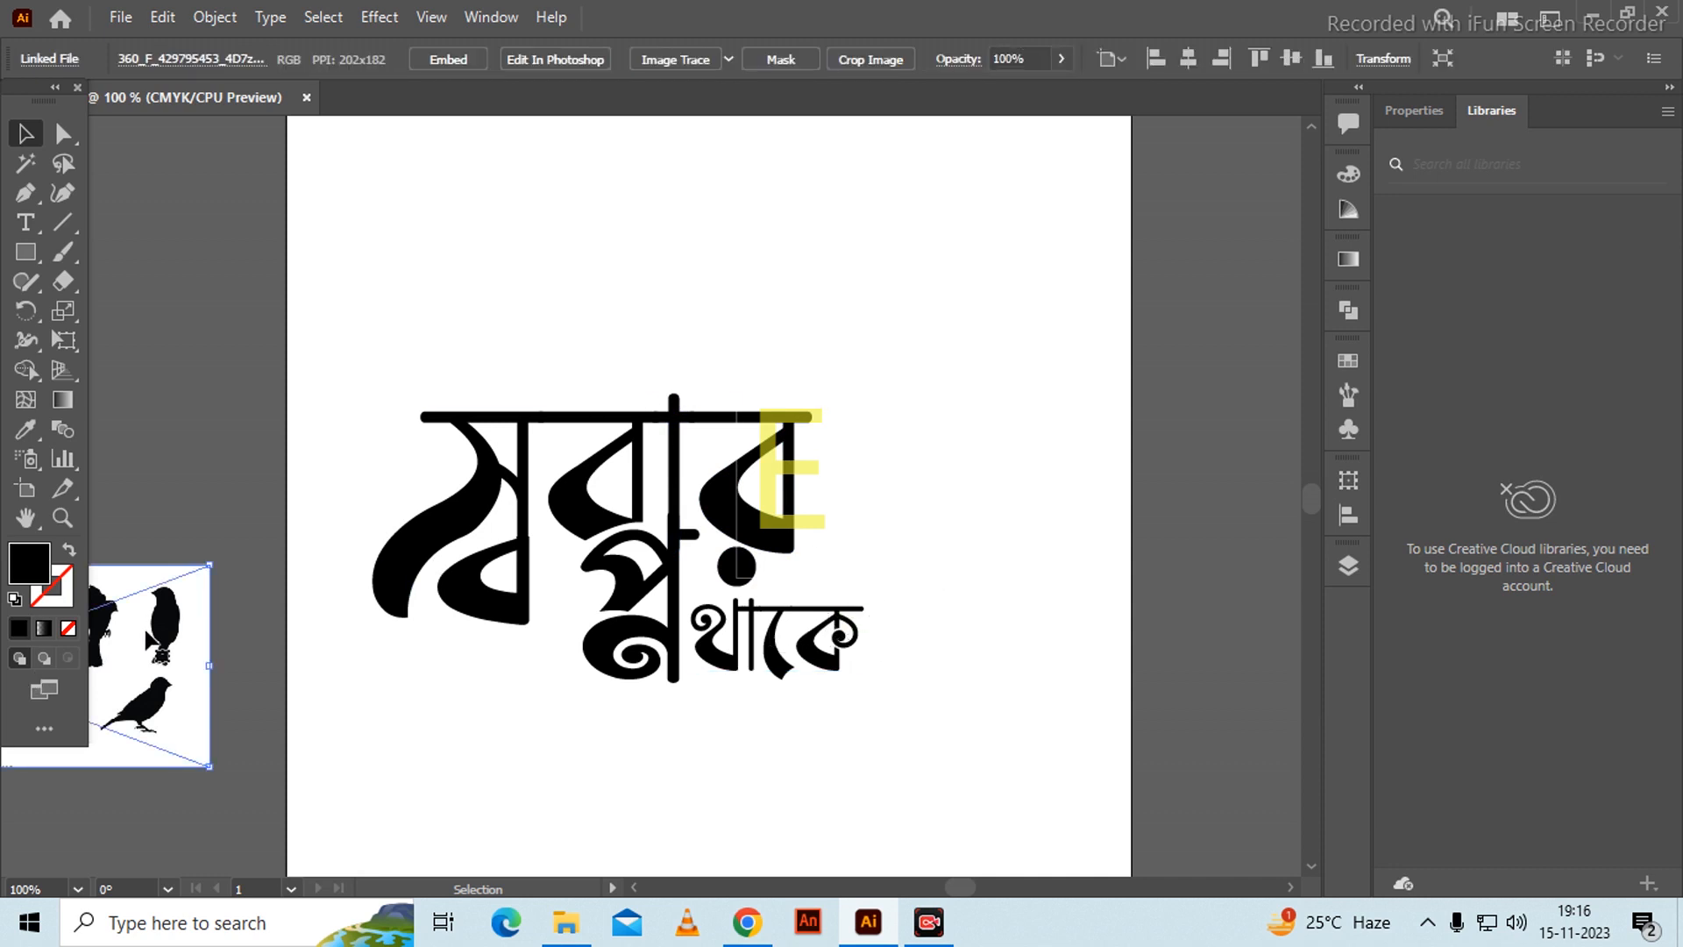
pyautogui.moveTo(355, 318); pyautogui.dragTo(975, 767)
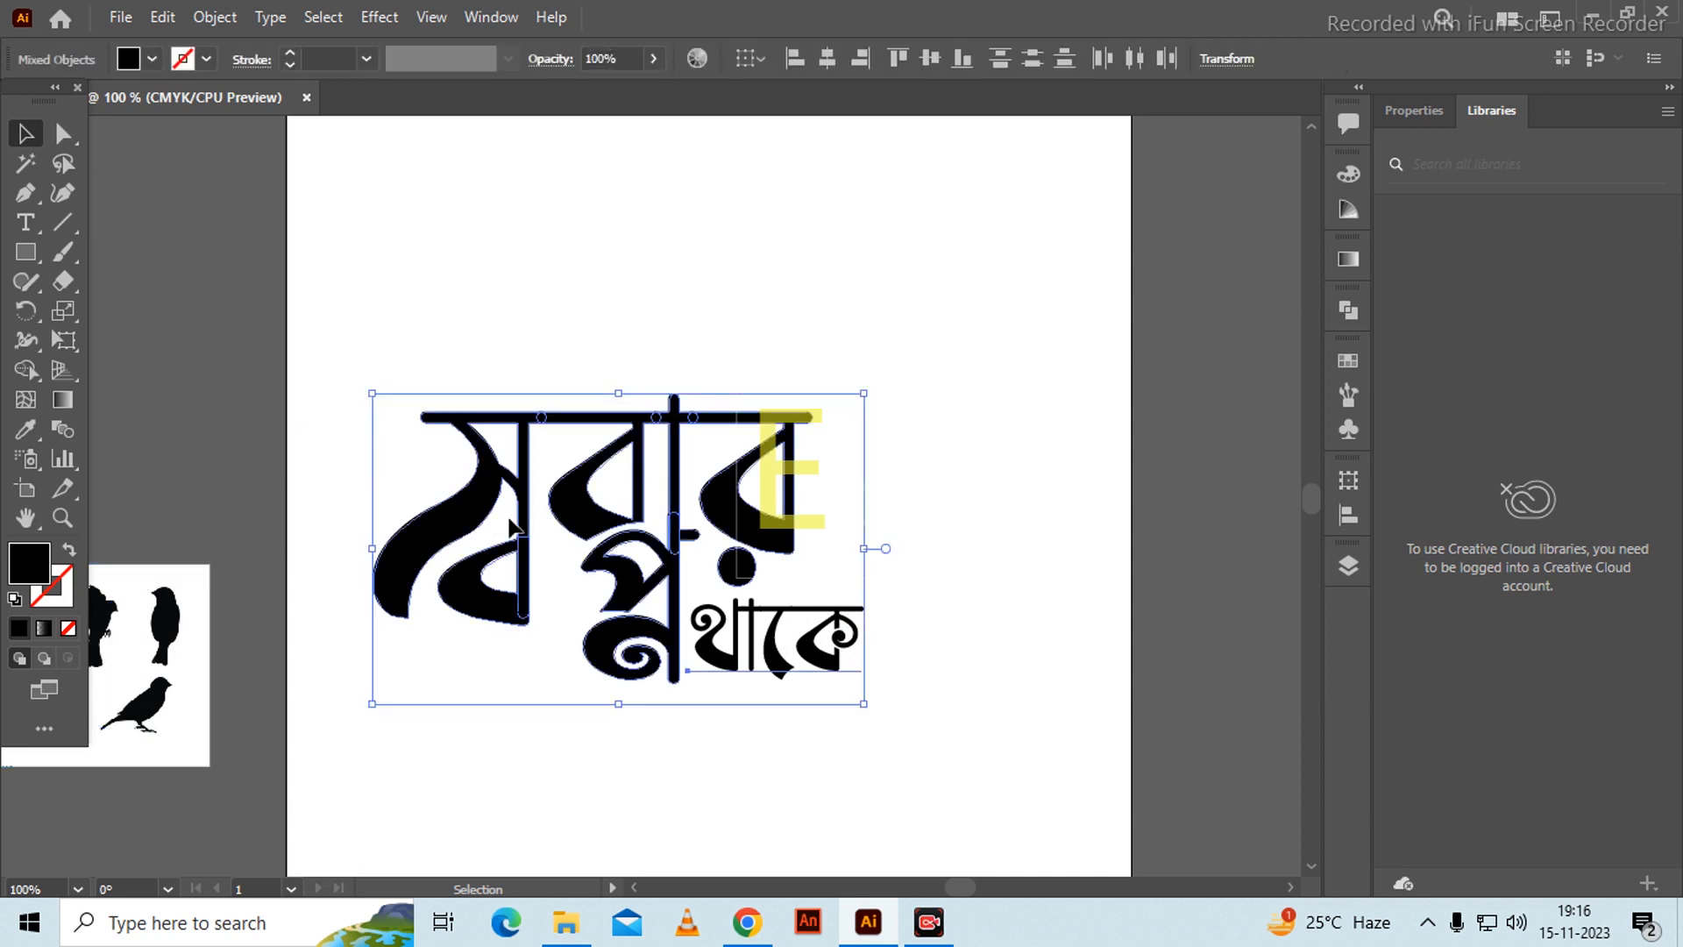
pyautogui.moveTo(524, 493); pyautogui.dragTo(576, 515)
pyautogui.click(749, 309)
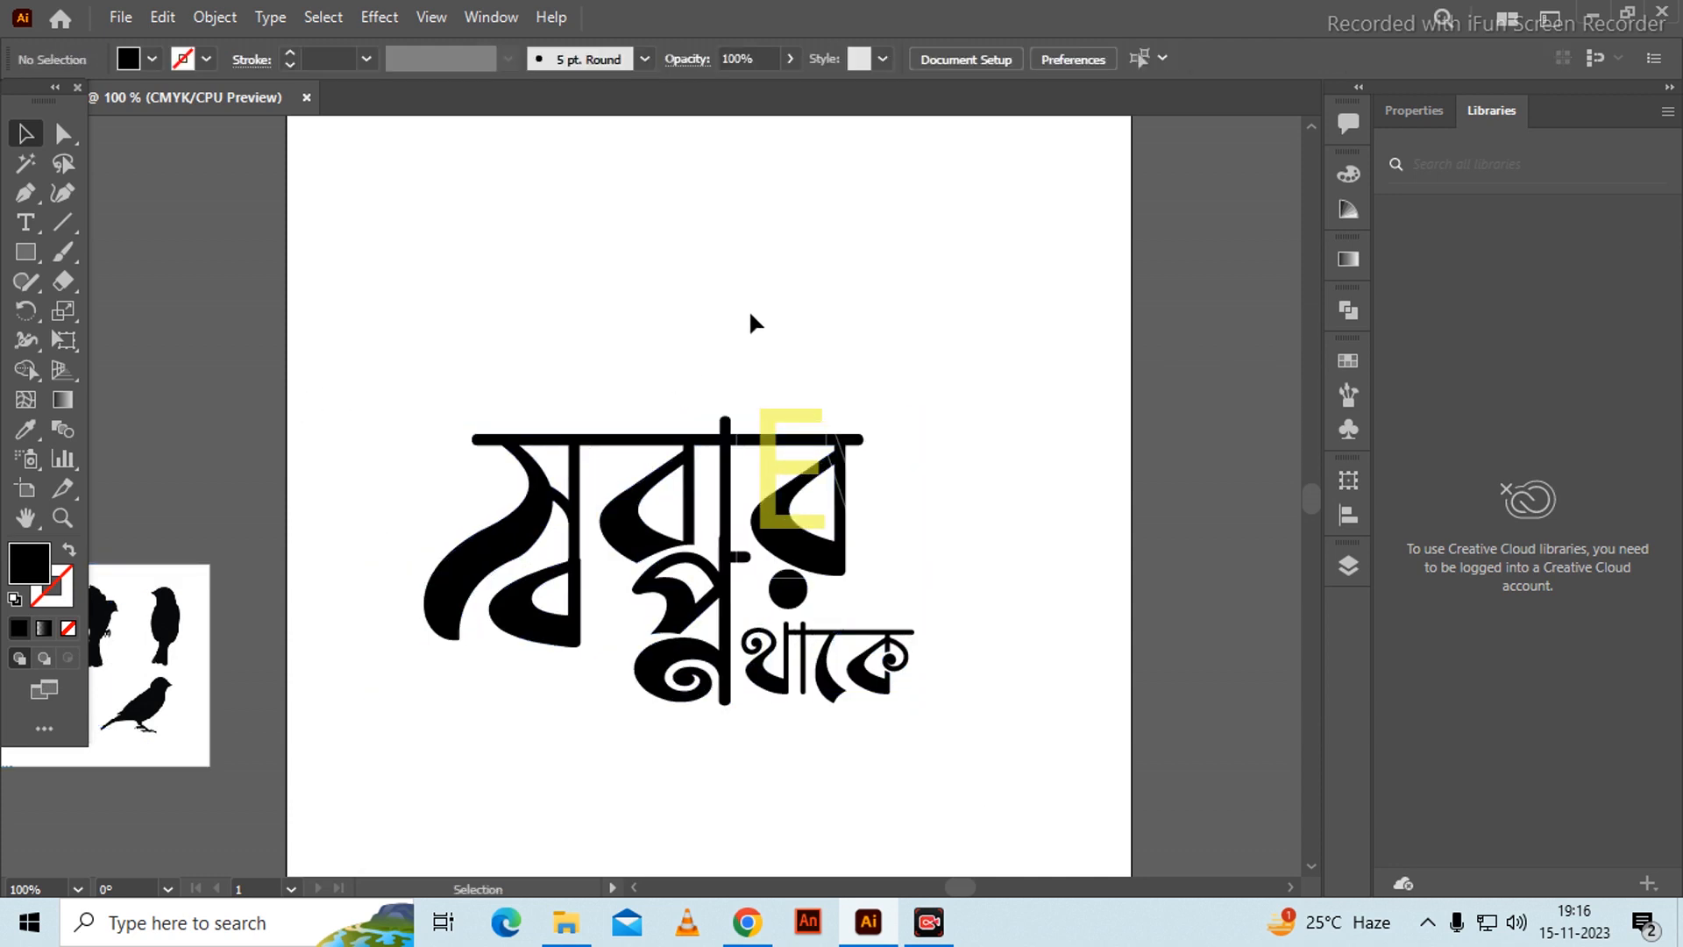
# - Move the linked bird silhouettes image closer to the lettering, apply Image Trace and expand the result
pyautogui.moveTo(192, 631); pyautogui.dragTo(329, 384)
pyautogui.click(684, 350)
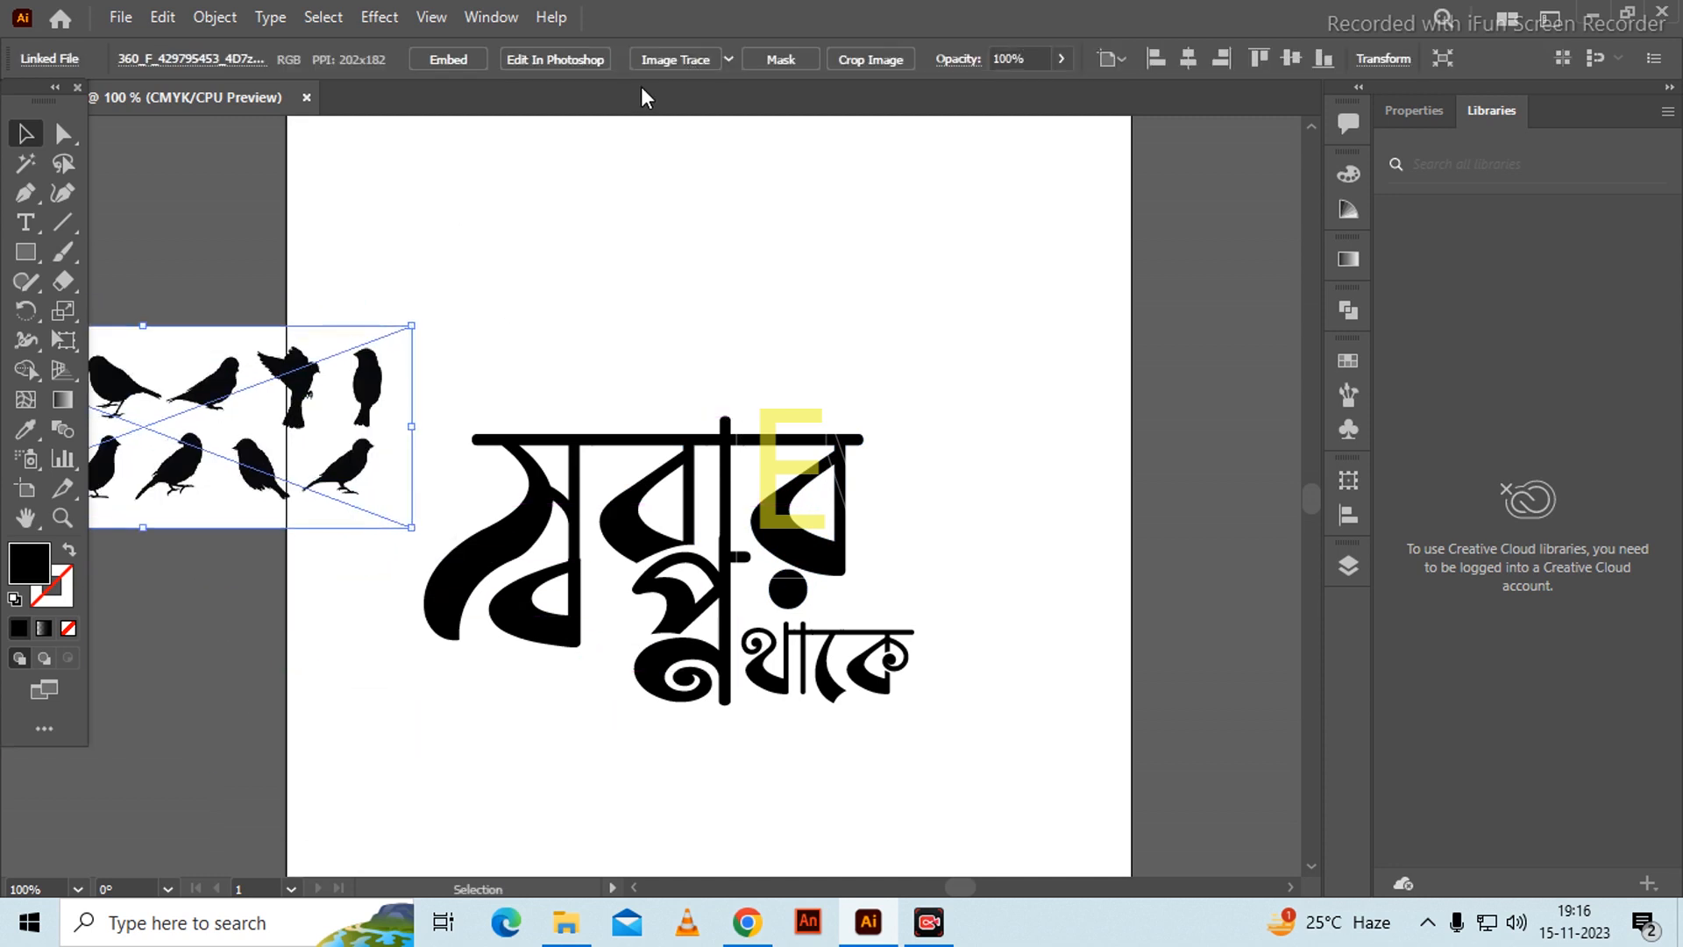
pyautogui.click(668, 55)
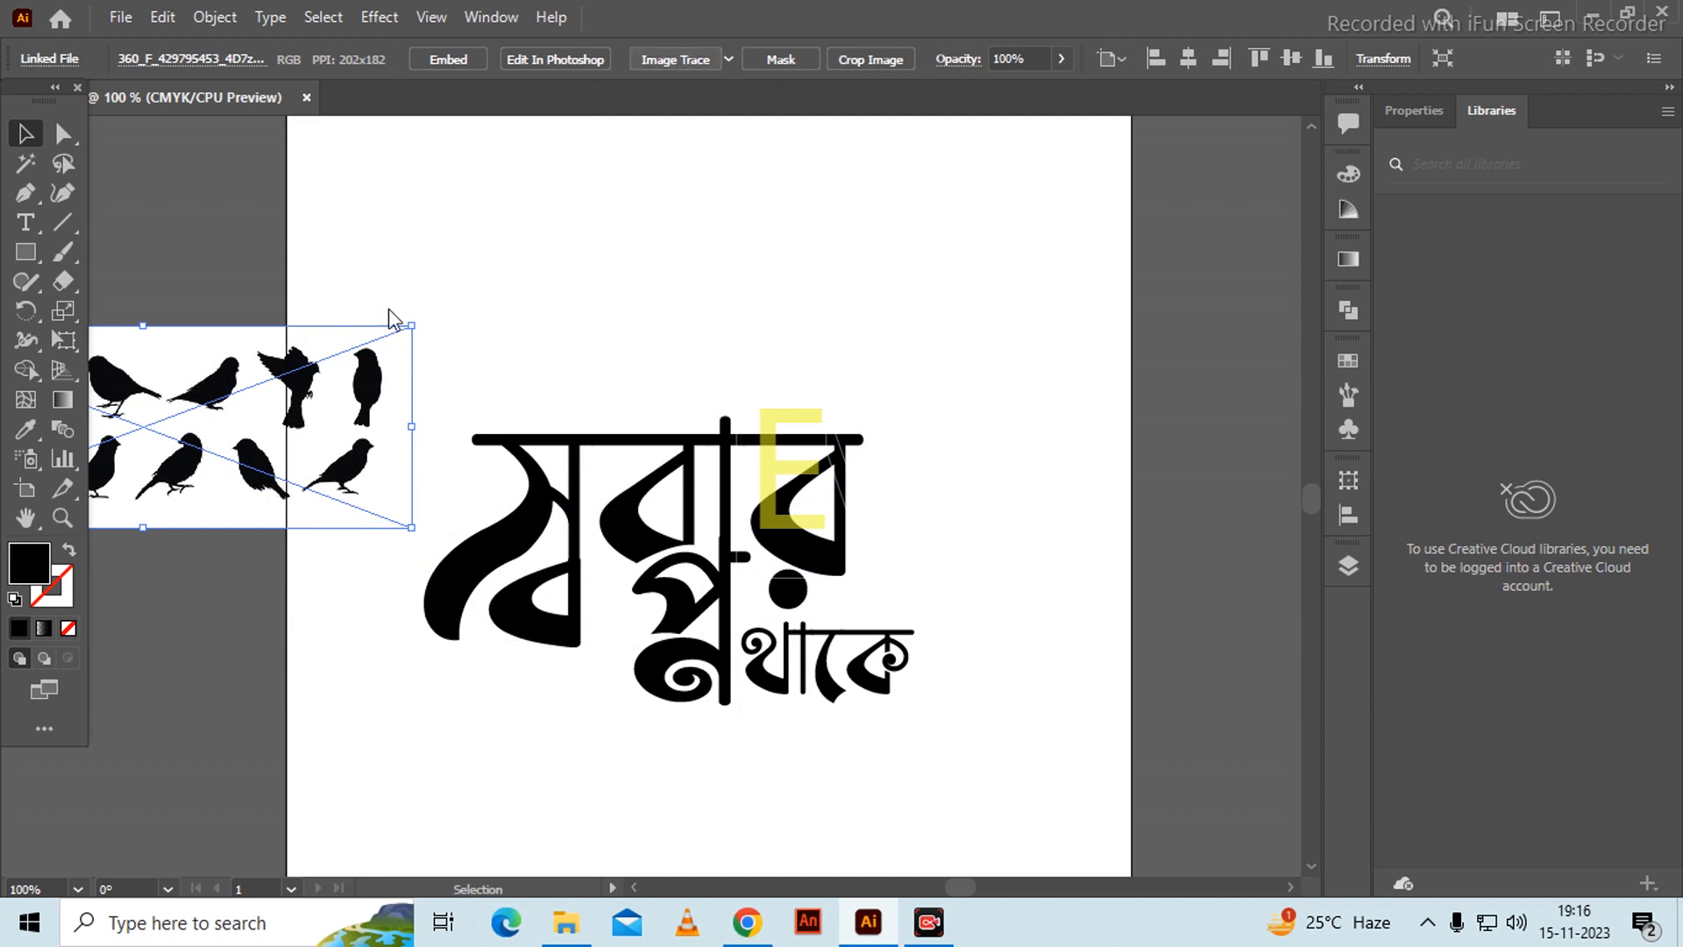
pyautogui.rightClick(292, 393)
pyautogui.click(624, 59)
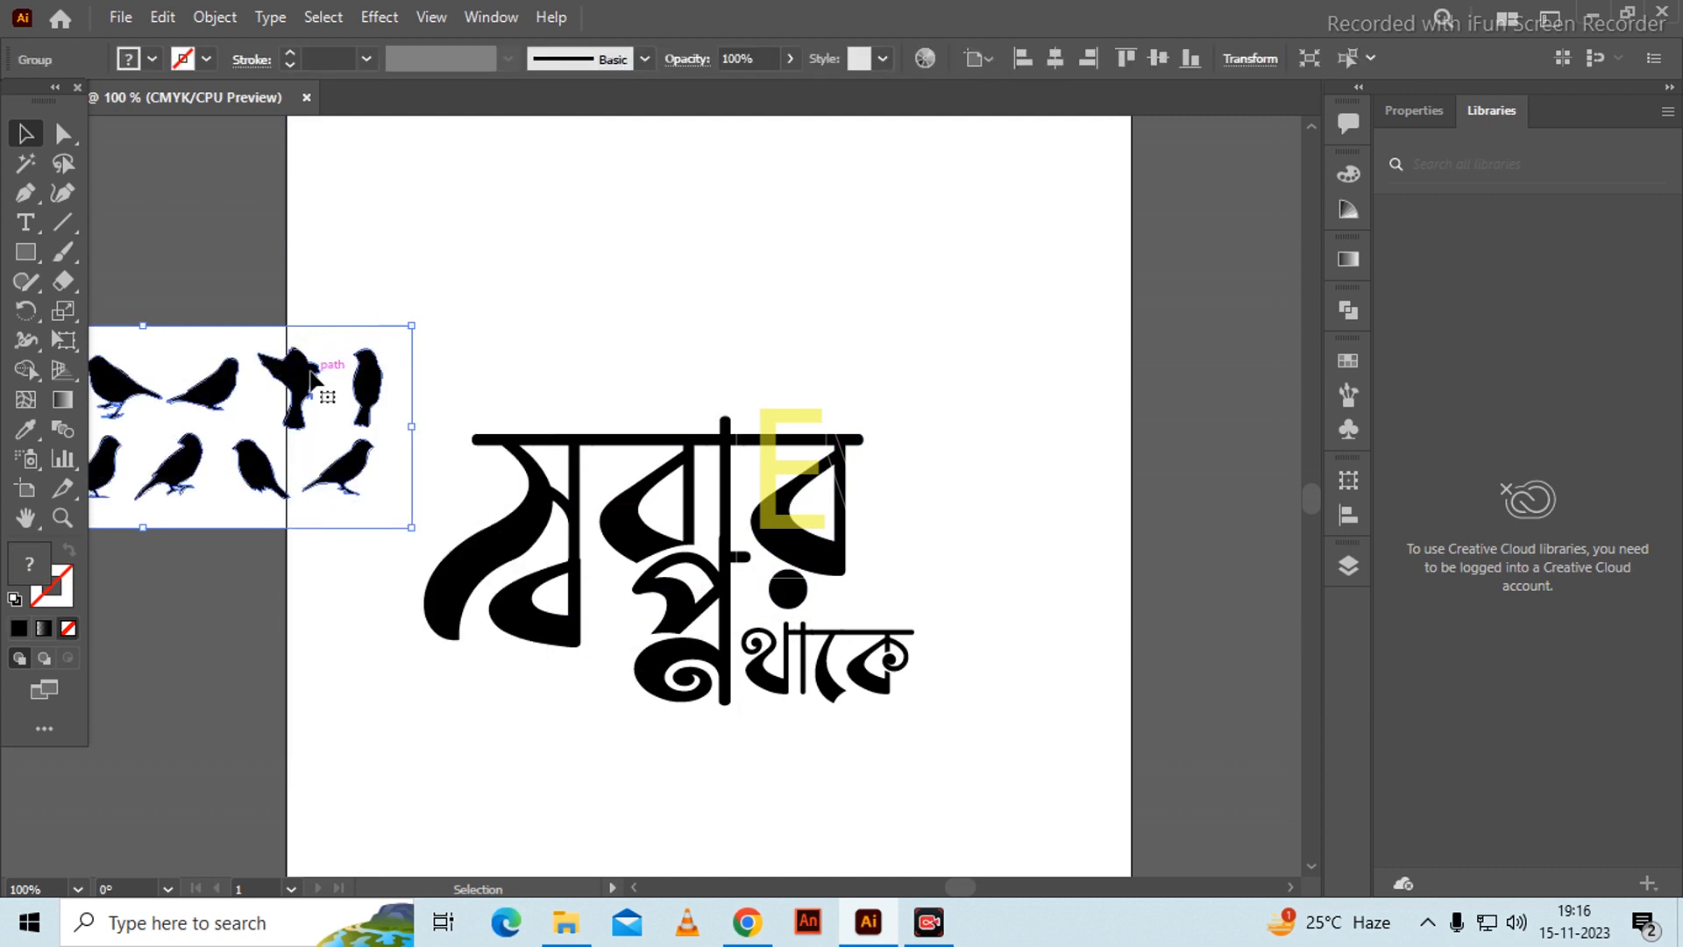
# - Ungroup the traced birds and delete their white background
pyautogui.rightClick(312, 377)
pyautogui.click(403, 576)
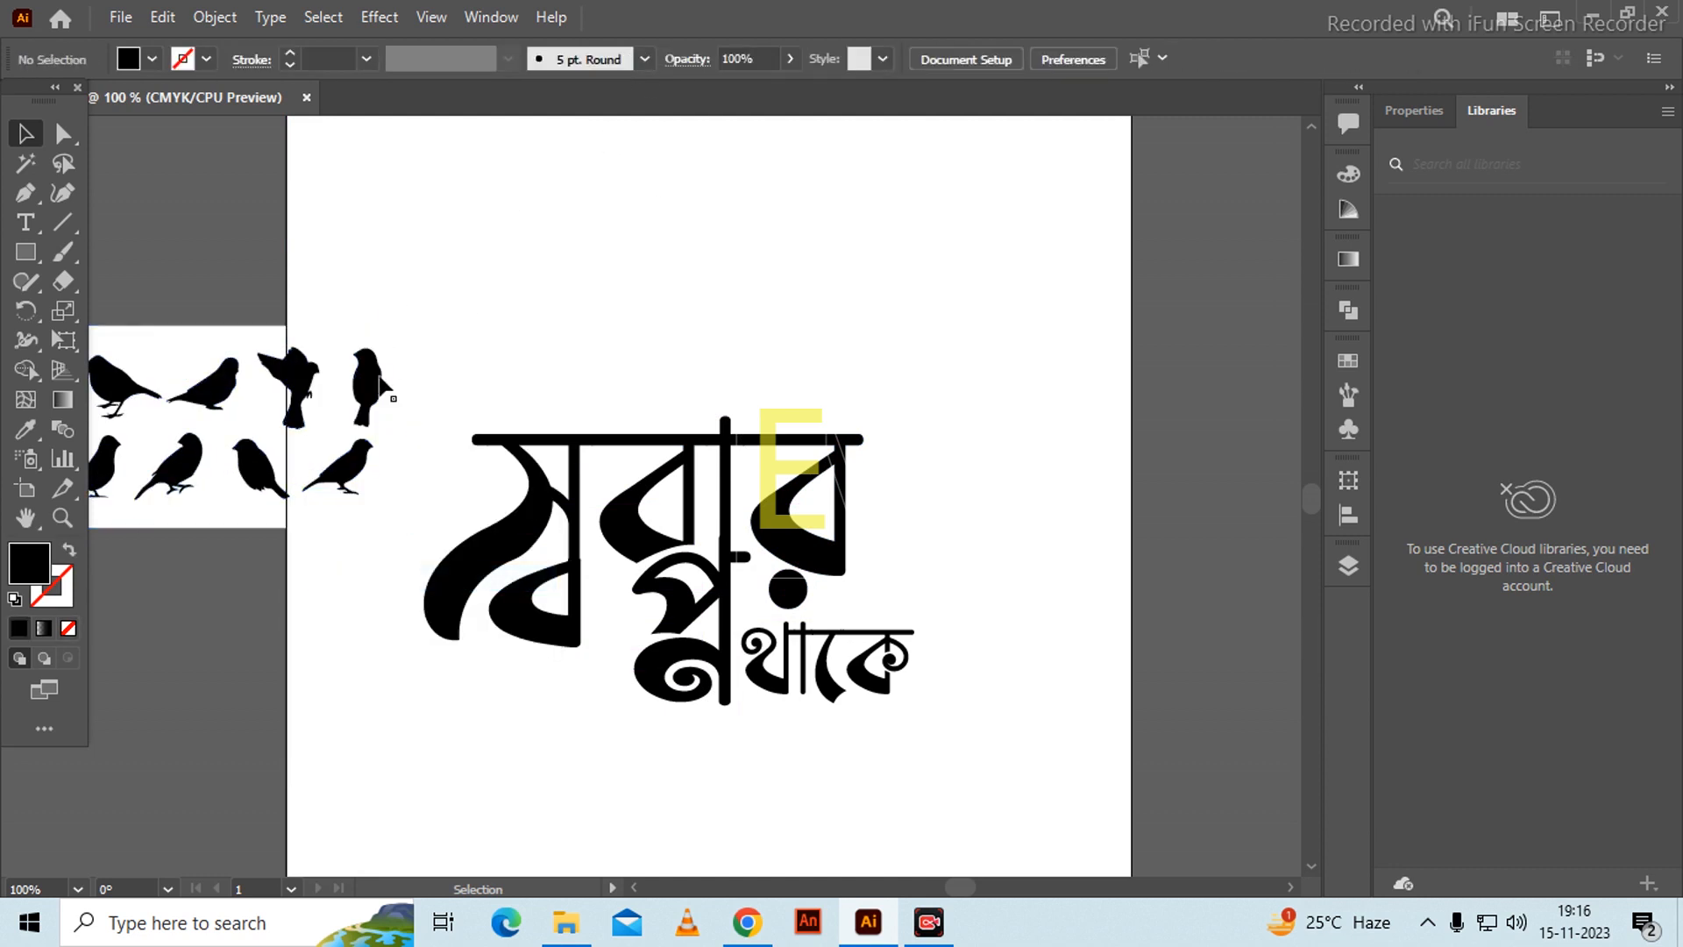
pyautogui.click(396, 386)
pyautogui.press('Delete')
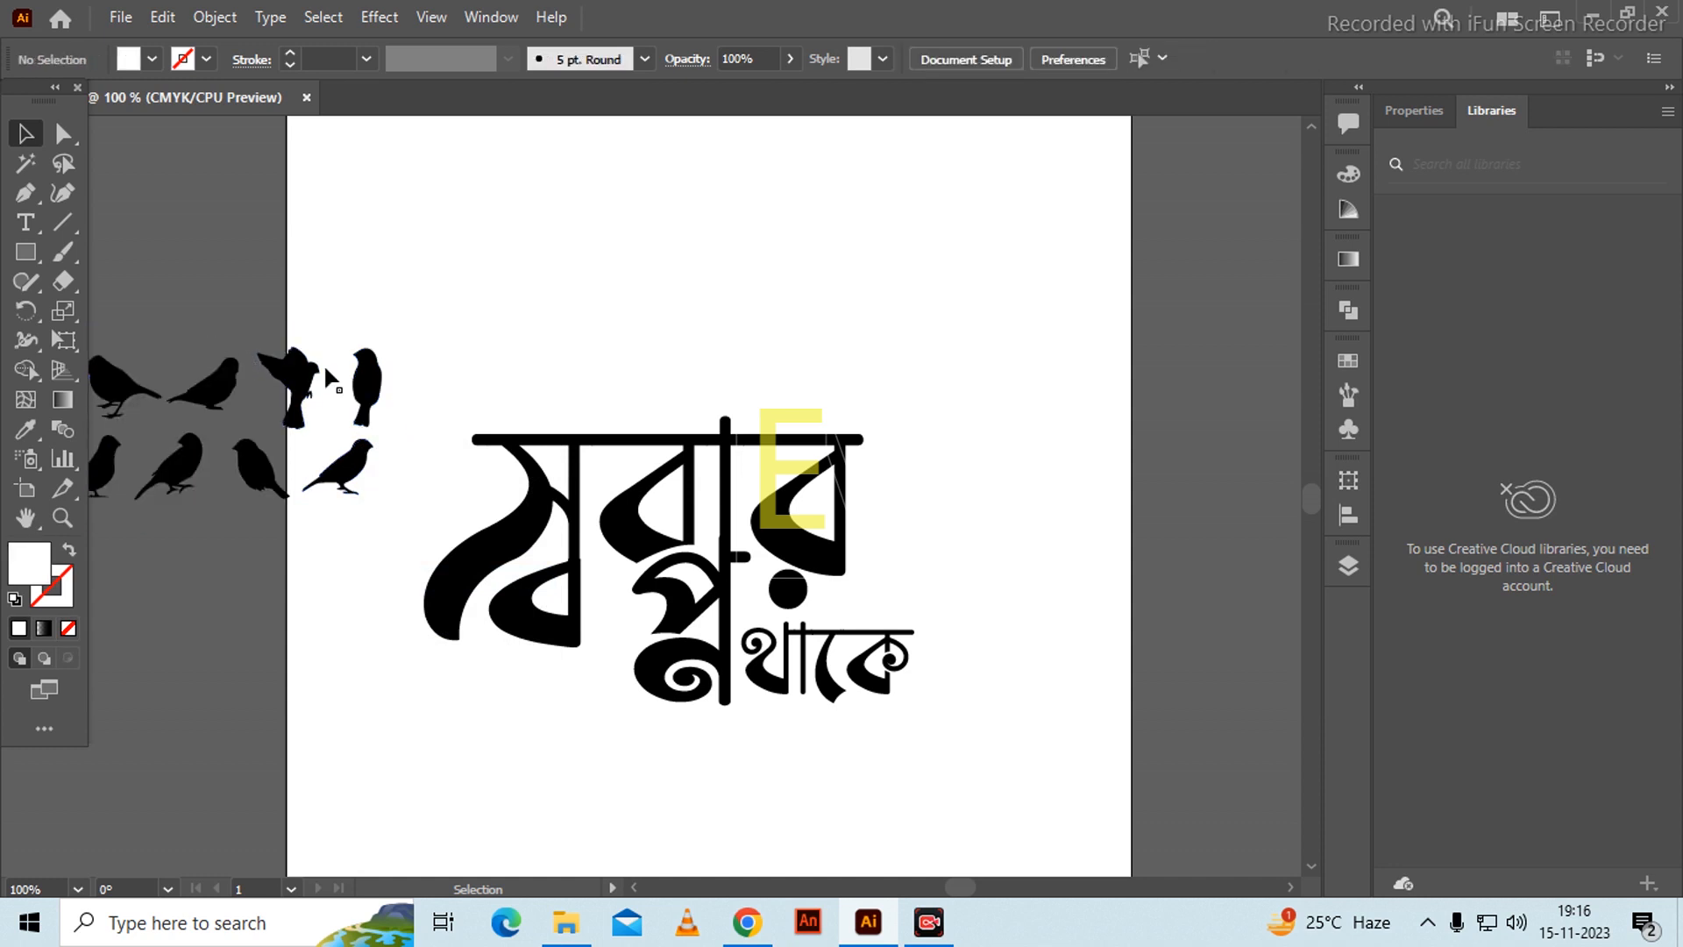
# - Move all the bird silhouettes down off the lettering's side and place the open-winged flying bird above the স
pyautogui.scroll(-1, 544, 361)
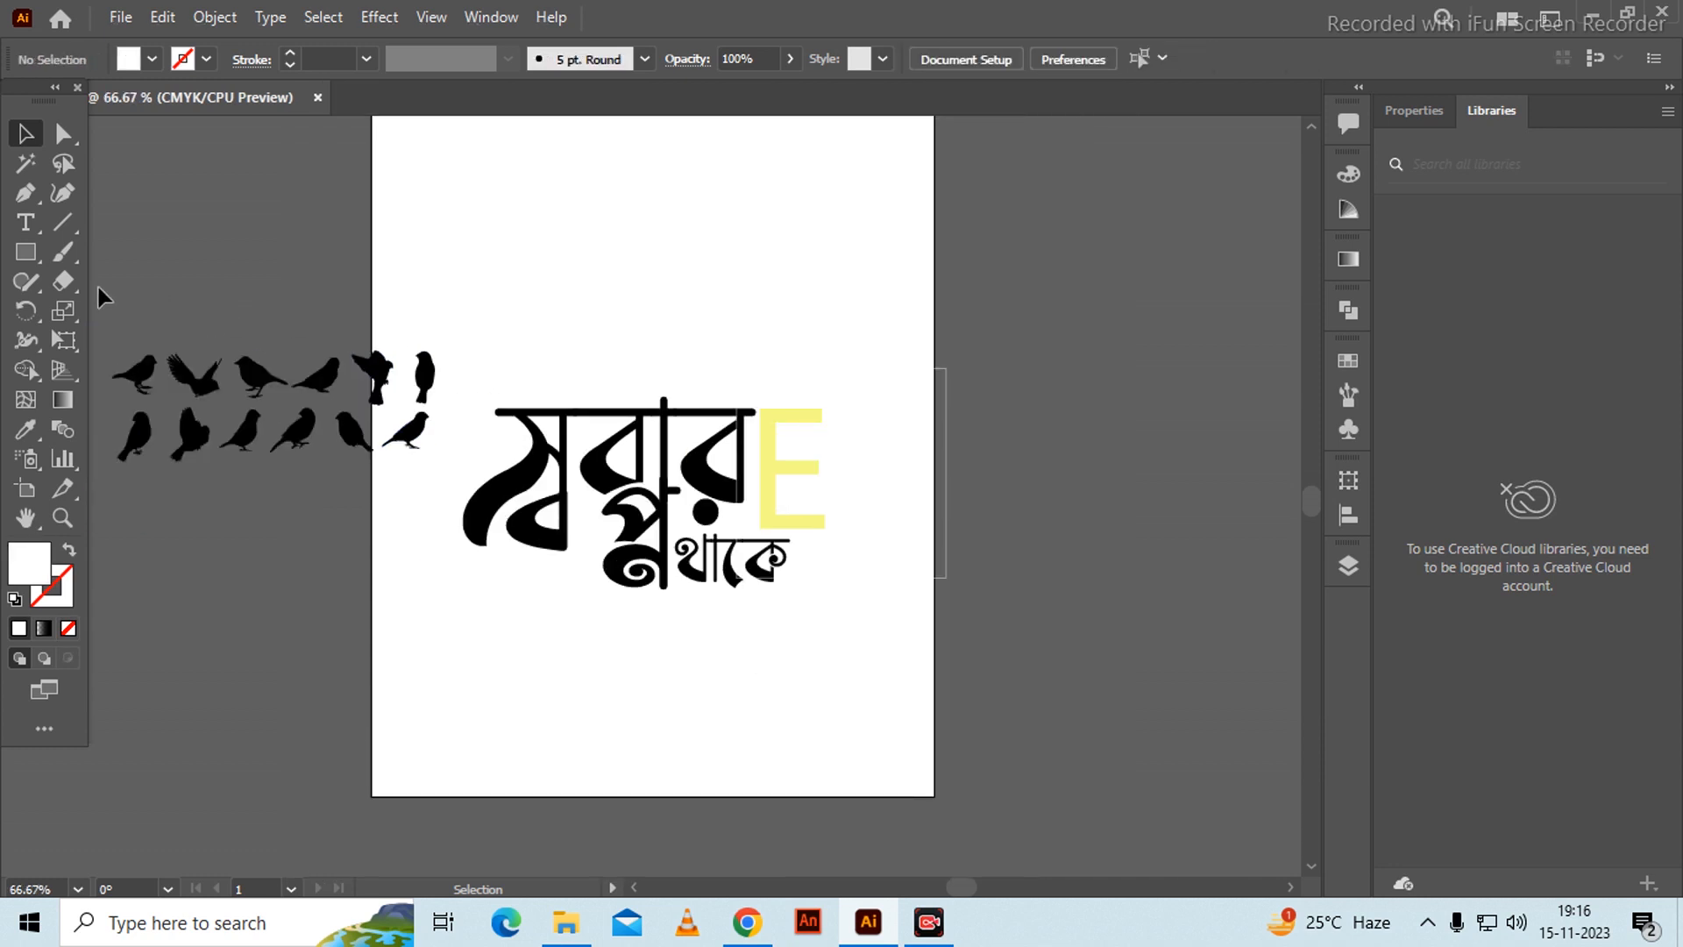
pyautogui.moveTo(106, 295); pyautogui.dragTo(453, 498)
pyautogui.moveTo(275, 389); pyautogui.dragTo(598, 159)
pyautogui.click(403, 618)
pyautogui.scroll(1, 299, 606)
pyautogui.click(406, 325)
pyautogui.moveTo(451, 363); pyautogui.dragTo(481, 421)
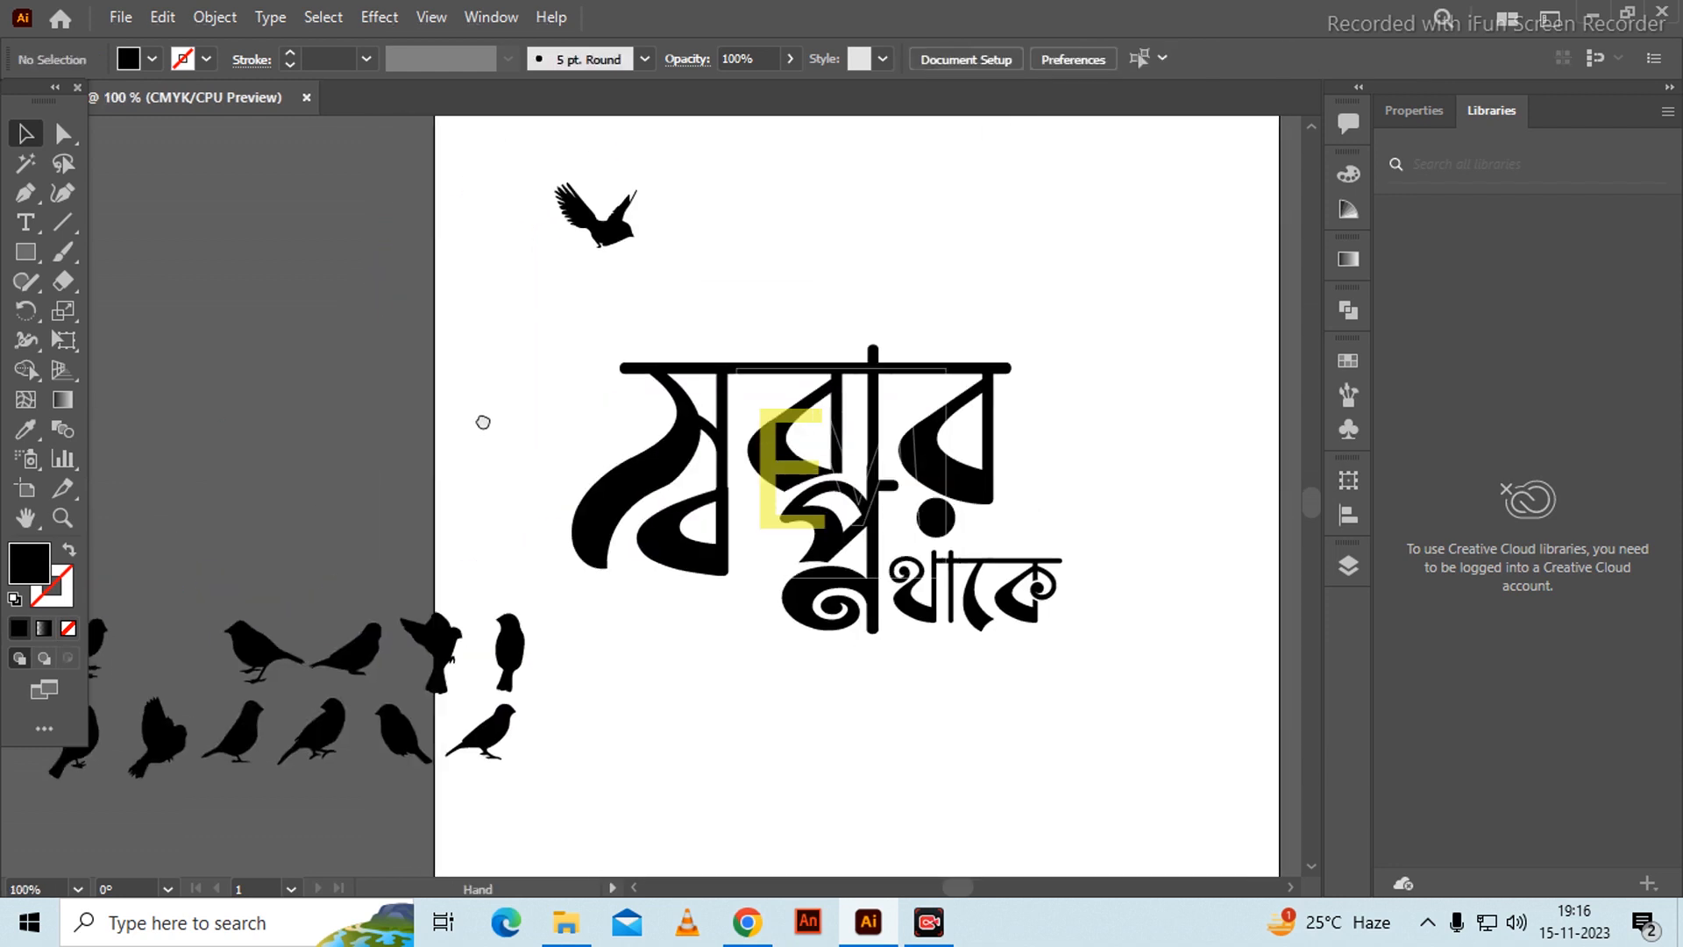
# - Place the raised-wing bird from the lower row of silhouettes beside the র
pyautogui.moveTo(160, 741); pyautogui.dragTo(1096, 480)
pyautogui.click(1117, 611)
pyautogui.moveTo(828, 659); pyautogui.dragTo(906, 658)
pyautogui.moveTo(623, 422); pyautogui.dragTo(346, 511)
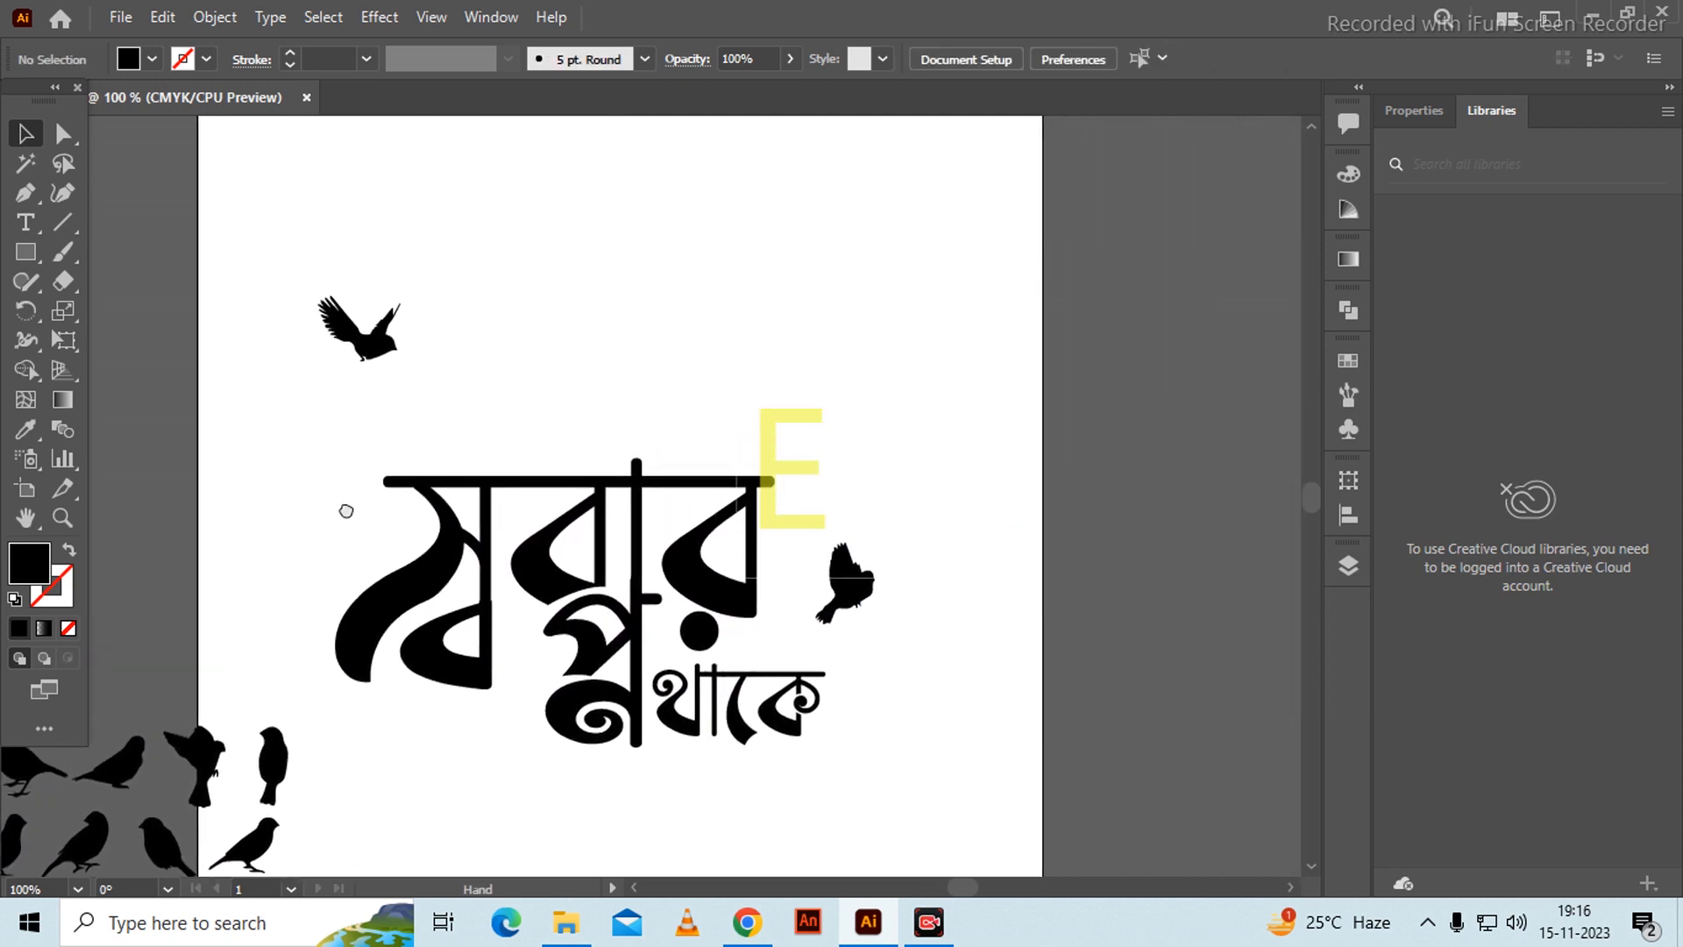
# - Draw a long sagging wire above the lettering with the Pen tool and give it a black stroke with no fill
pyautogui.click(28, 197)
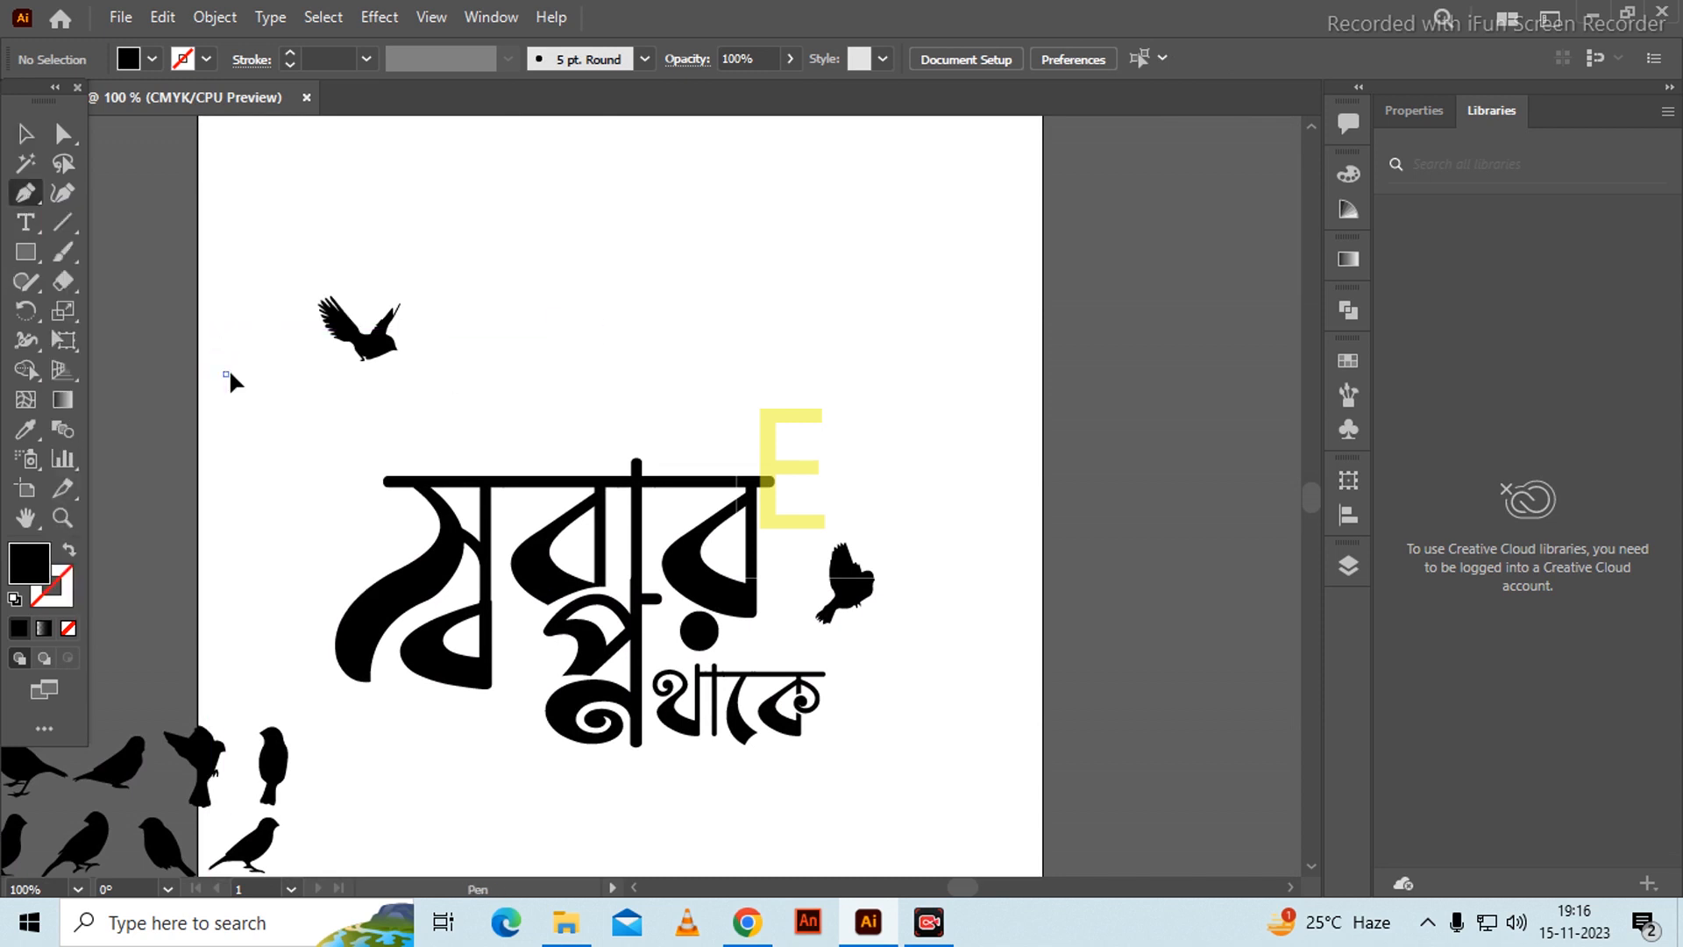
pyautogui.moveTo(929, 400); pyautogui.dragTo(1156, 309)
pyautogui.moveTo(929, 399); pyautogui.dragTo(969, 405)
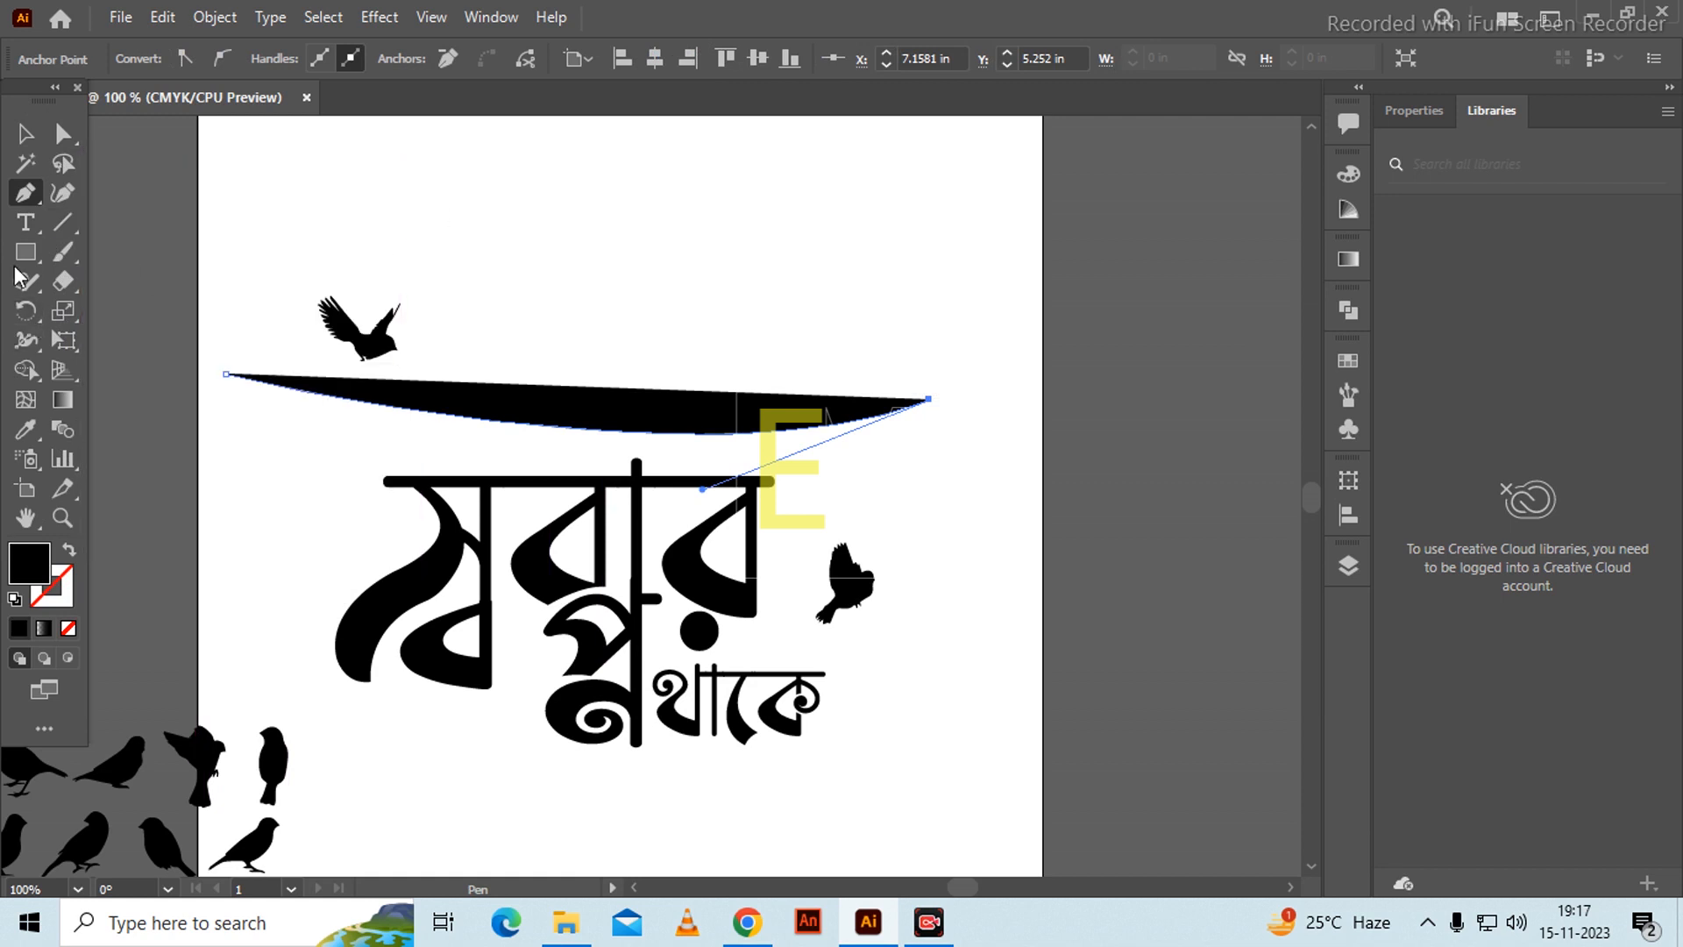
pyautogui.click(68, 550)
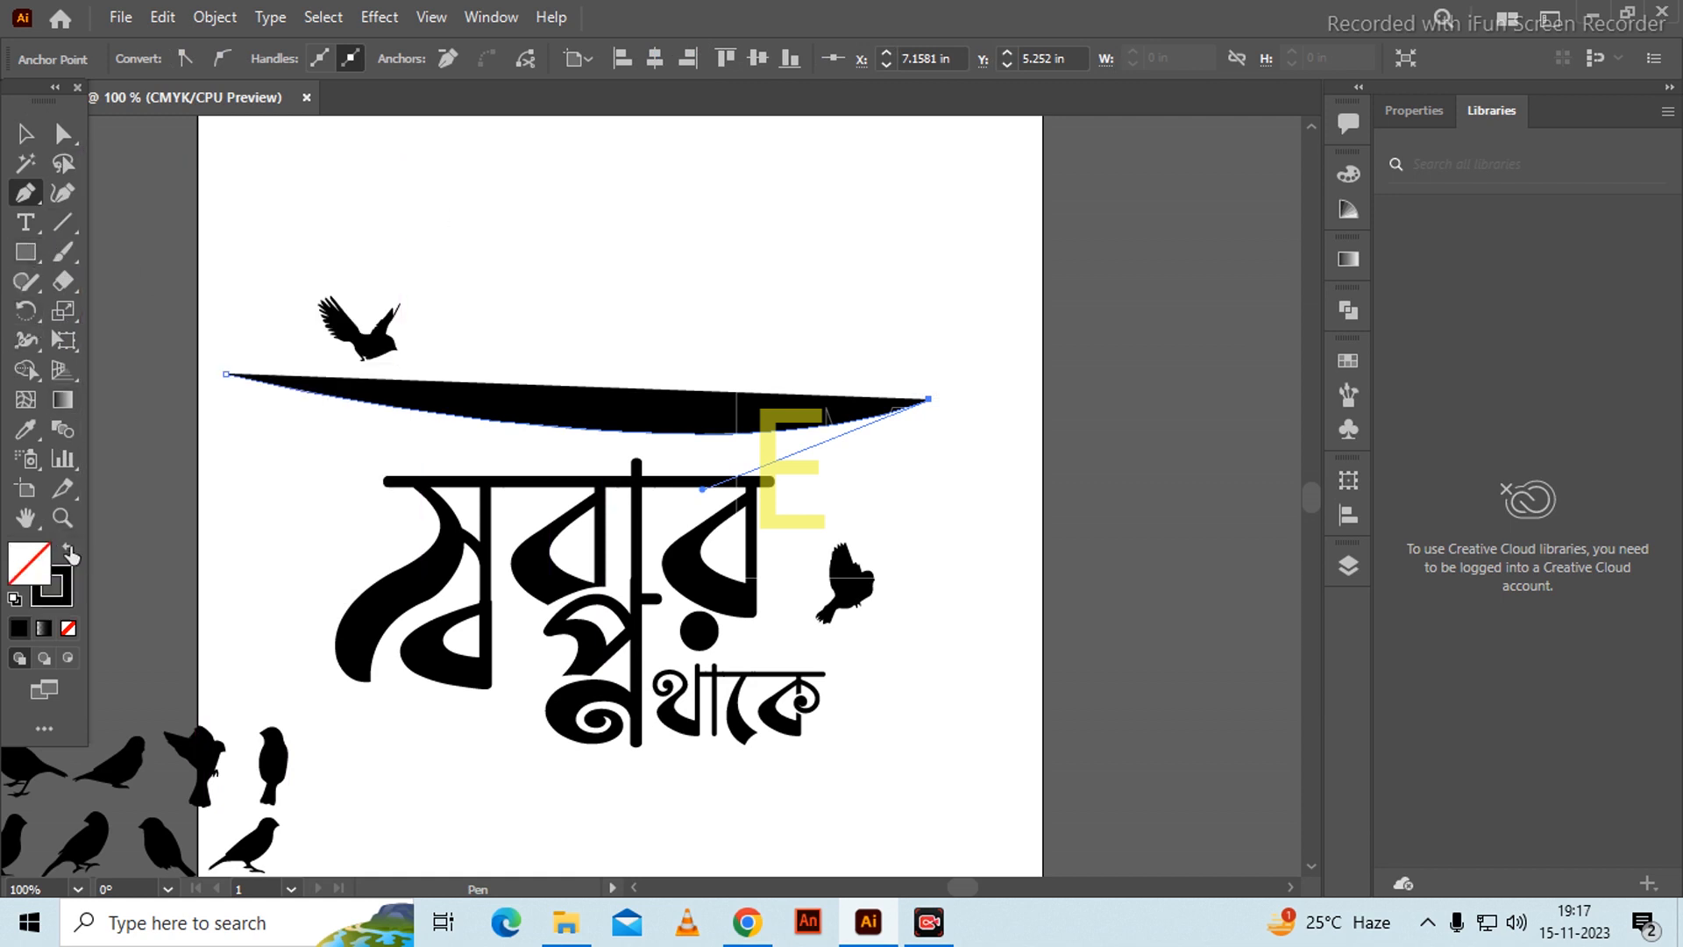
pyautogui.click(25, 133)
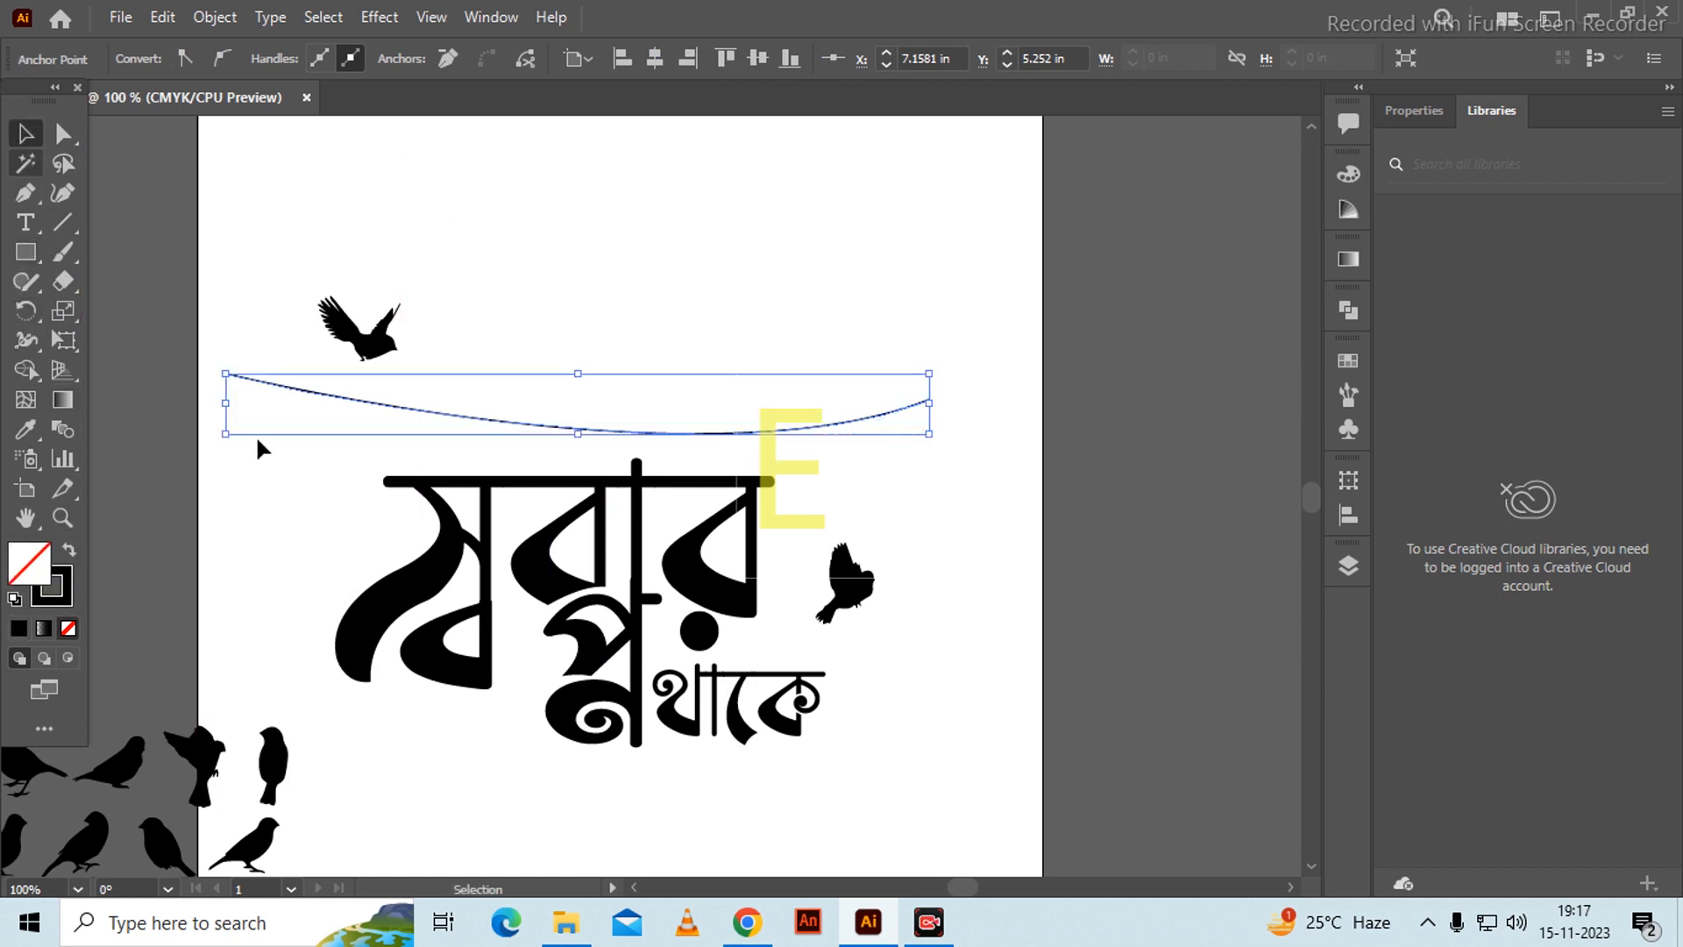
pyautogui.click(210, 508)
# - Place the upright perched bird silhouette on the wire above the স
pyautogui.click(273, 767)
pyautogui.moveTo(273, 767); pyautogui.dragTo(459, 410)
pyautogui.click(287, 516)
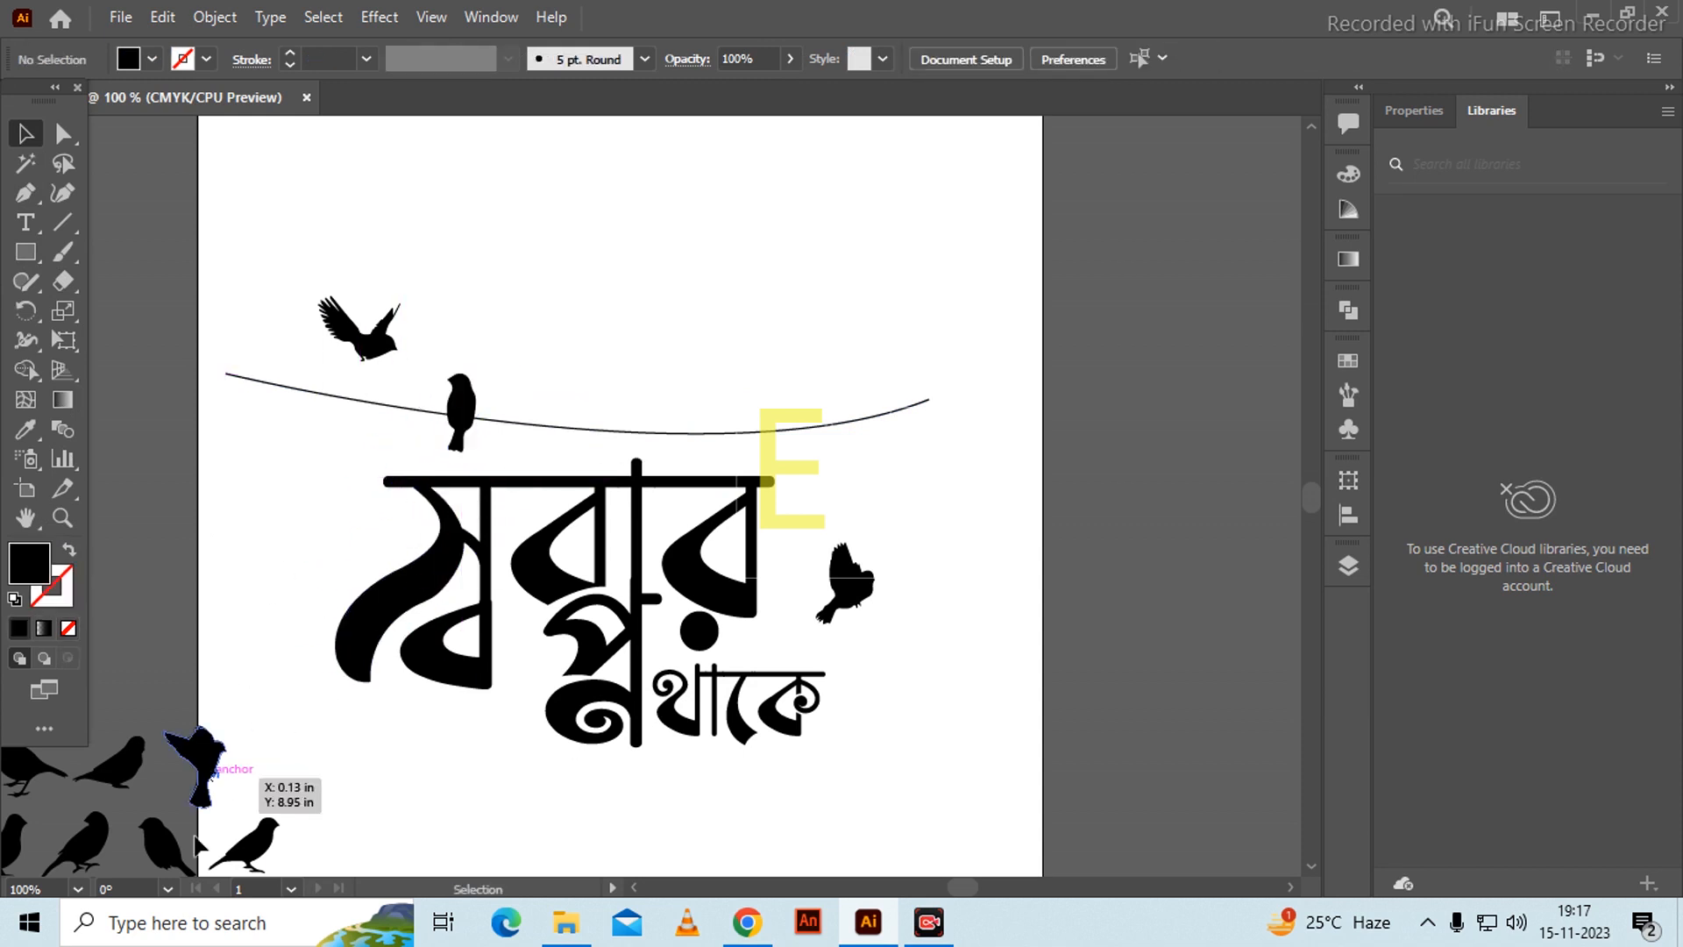
# - Place the perched bird from the far end of the spare silhouettes' lower row on the wire above the র
pyautogui.moveTo(265, 711); pyautogui.dragTo(441, 615)
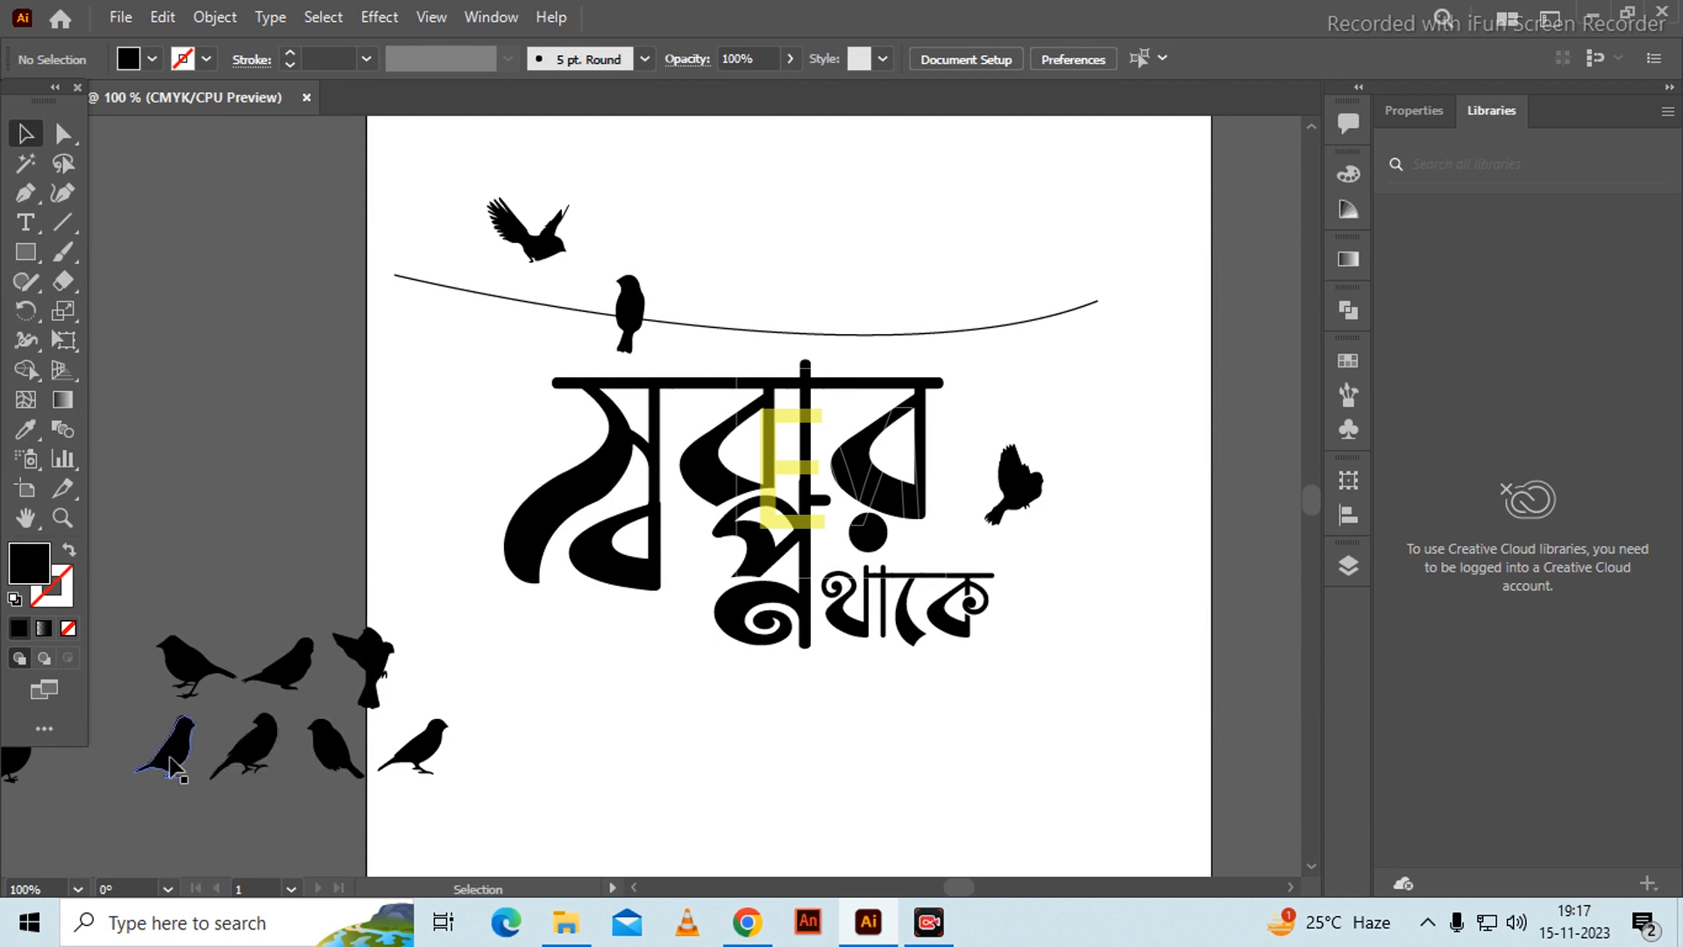
pyautogui.hscroll(-5, 219, 761)
pyautogui.click(204, 752)
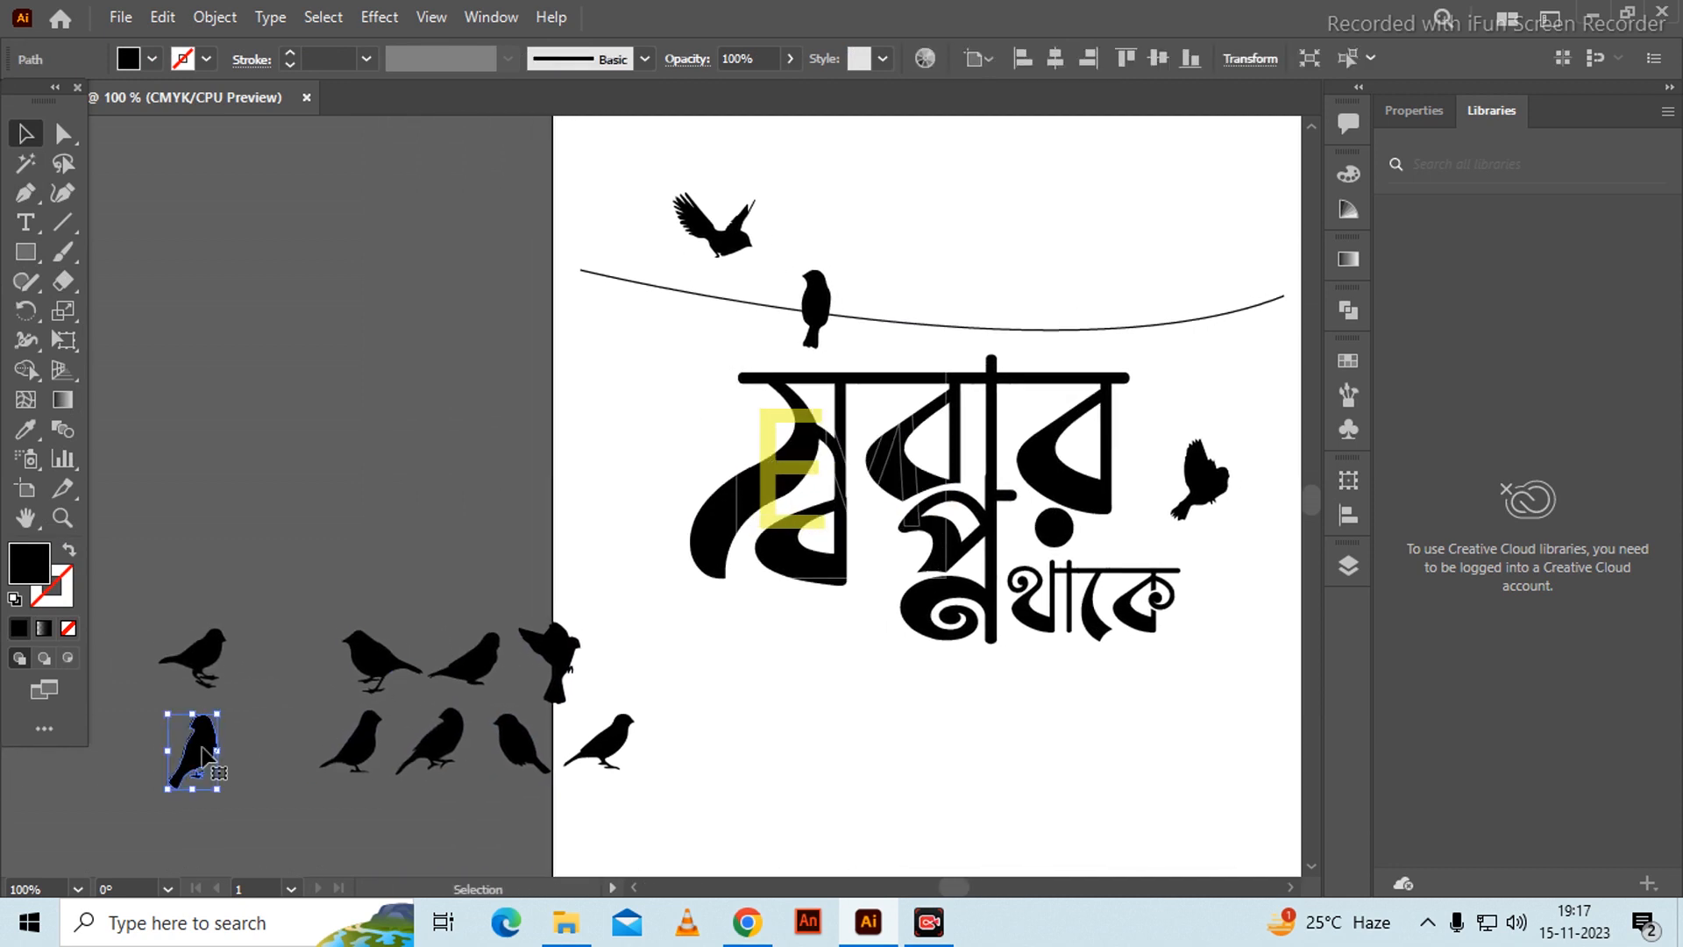
pyautogui.moveTo(201, 756); pyautogui.dragTo(1154, 299)
pyautogui.click(1043, 270)
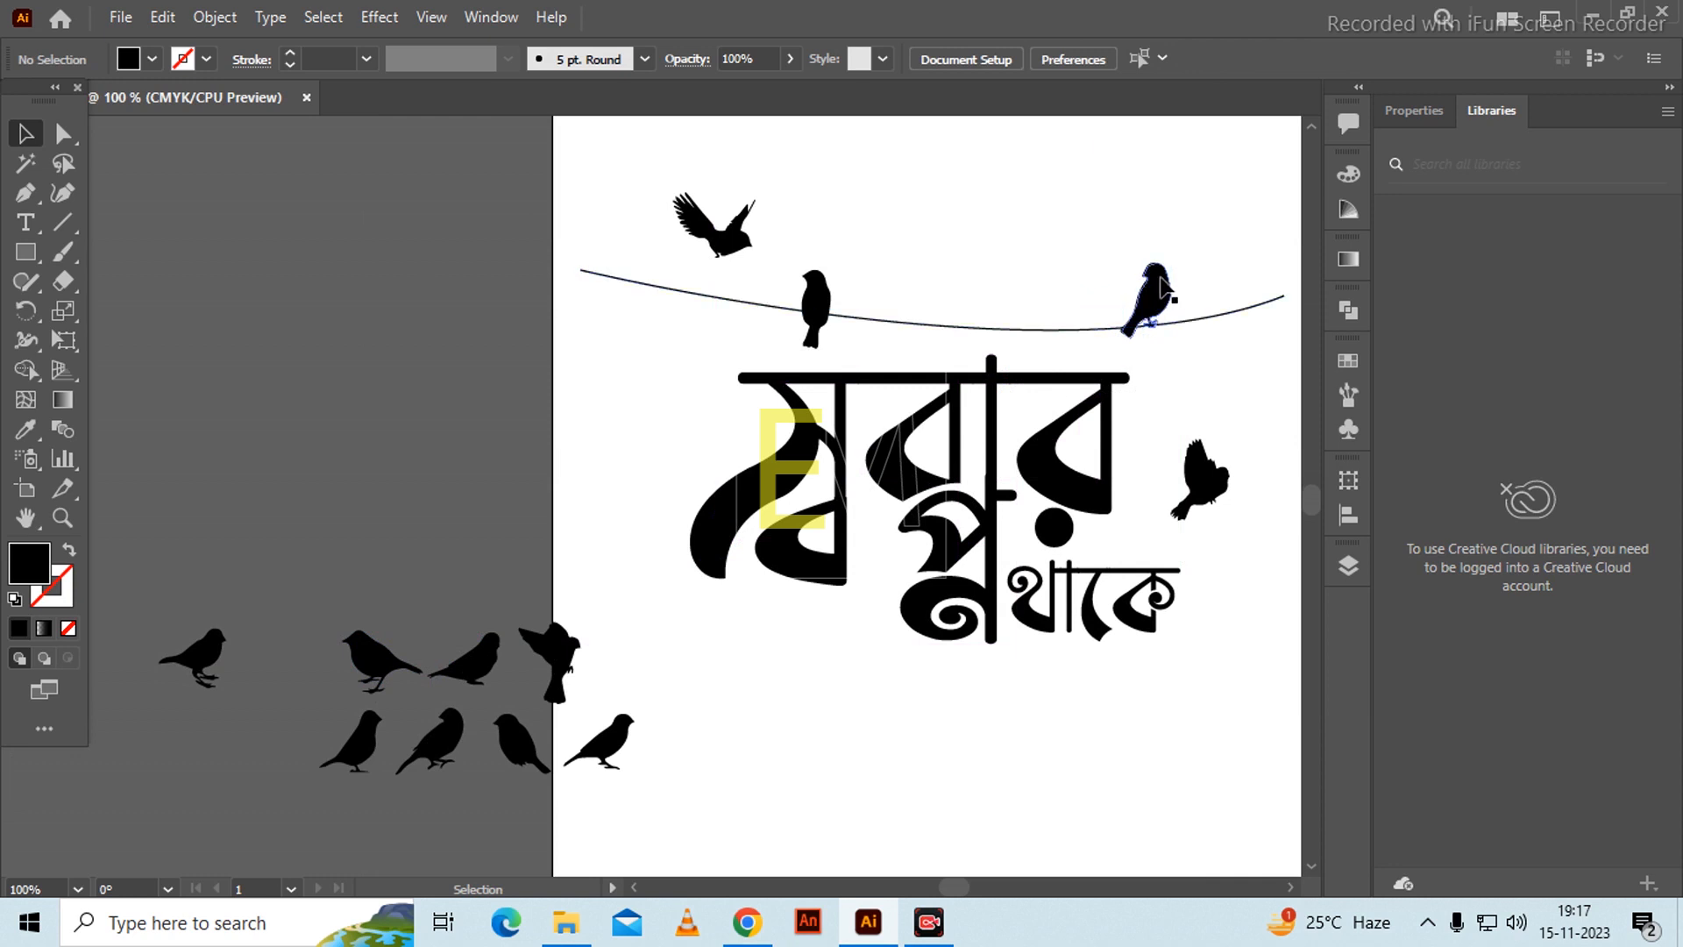
pyautogui.scroll(3, 1174, 291)
pyautogui.moveTo(1089, 313); pyautogui.dragTo(964, 407)
pyautogui.click(1019, 377)
pyautogui.scroll(-3, 1031, 397)
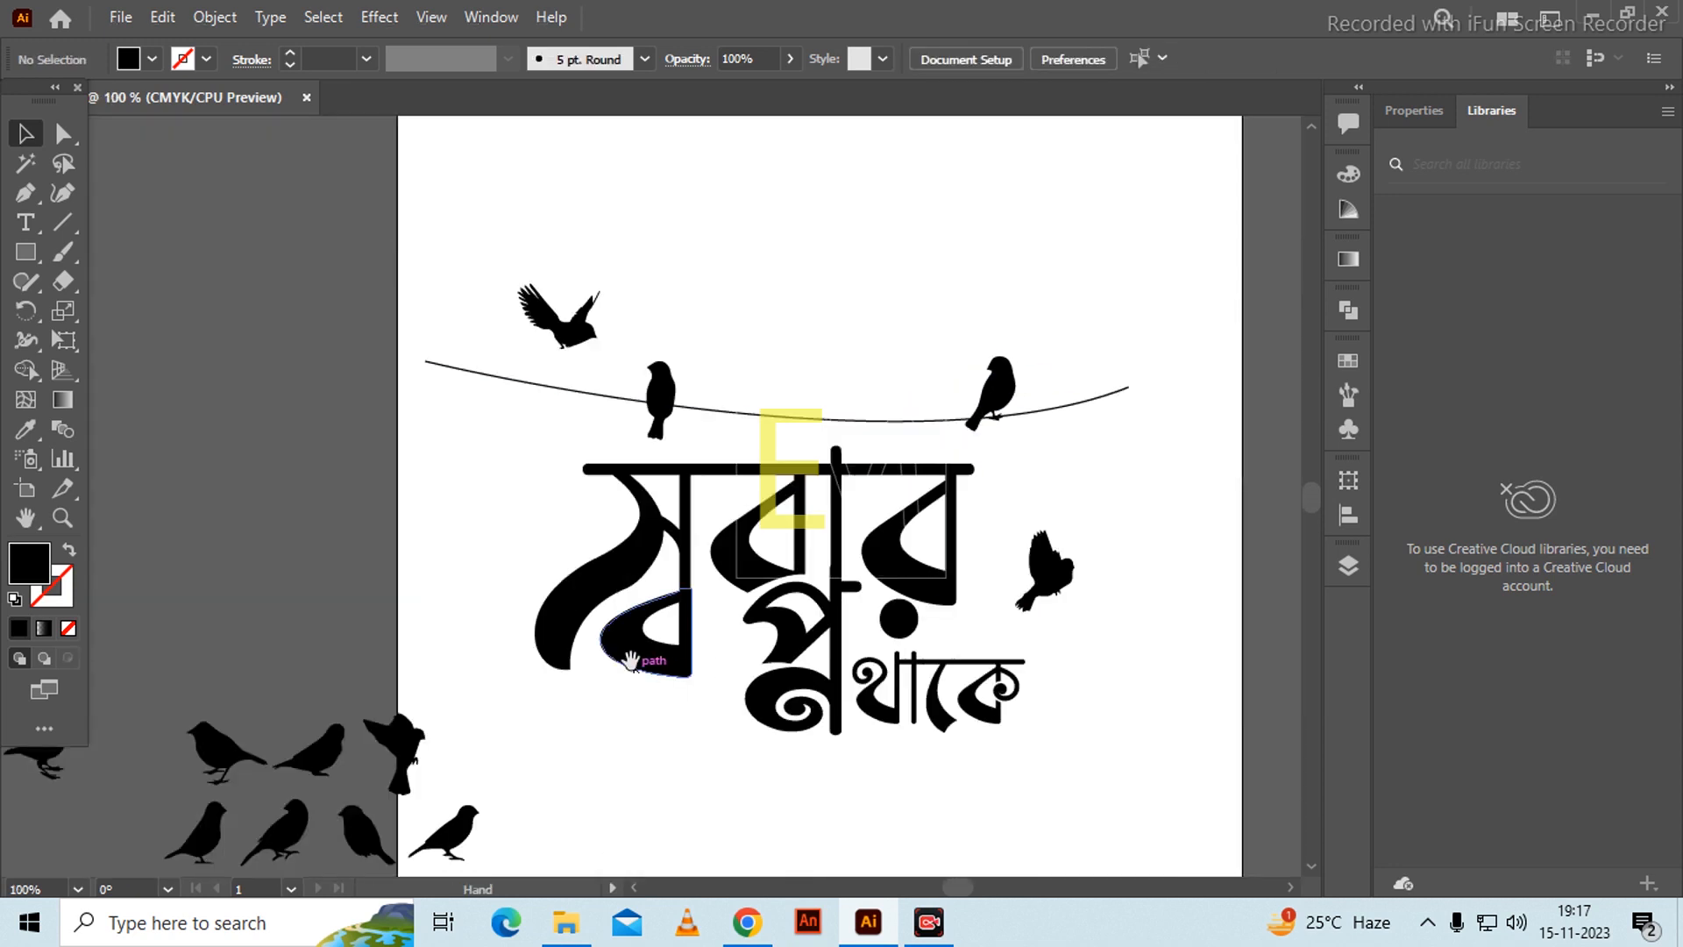
# - Place a second perched bird silhouette on the wire beside the upright one, between the স and the ব
pyautogui.moveTo(632, 659); pyautogui.dragTo(645, 541)
pyautogui.click(379, 697)
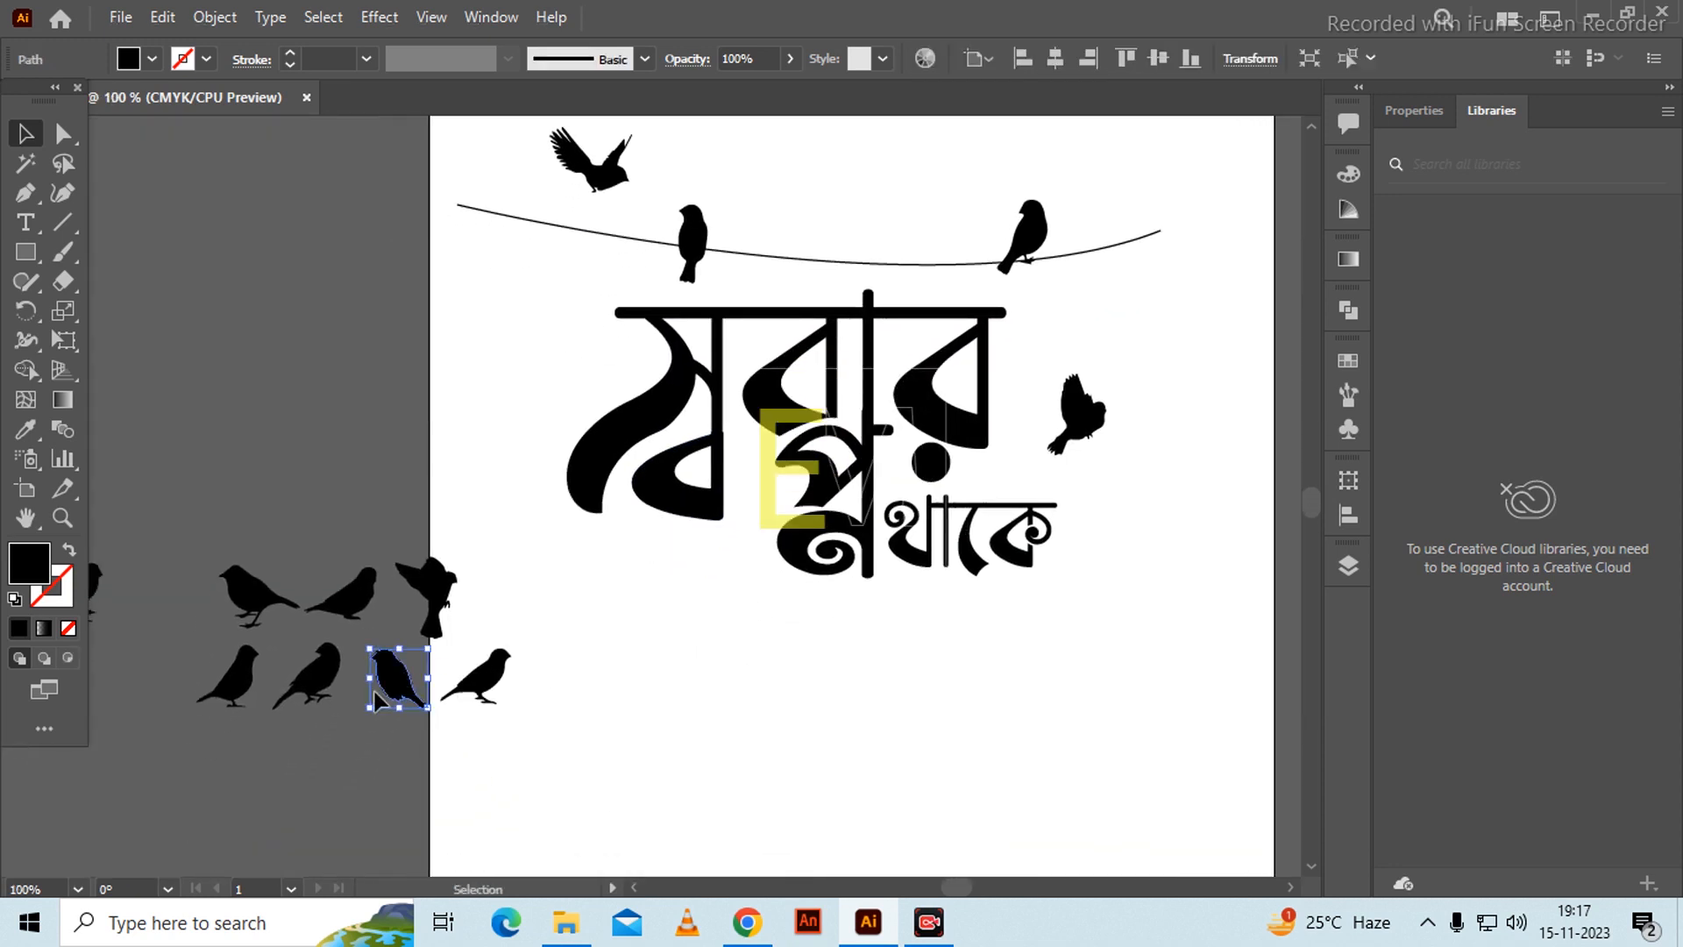
pyautogui.moveTo(397, 682); pyautogui.dragTo(802, 245)
pyautogui.click(529, 352)
pyautogui.moveTo(429, 368); pyautogui.dragTo(449, 411)
pyautogui.moveTo(190, 468); pyautogui.dragTo(631, 439)
pyautogui.moveTo(800, 727); pyautogui.dragTo(893, 756)
pyautogui.moveTo(984, 680); pyautogui.dragTo(838, 730)
pyautogui.click(839, 730)
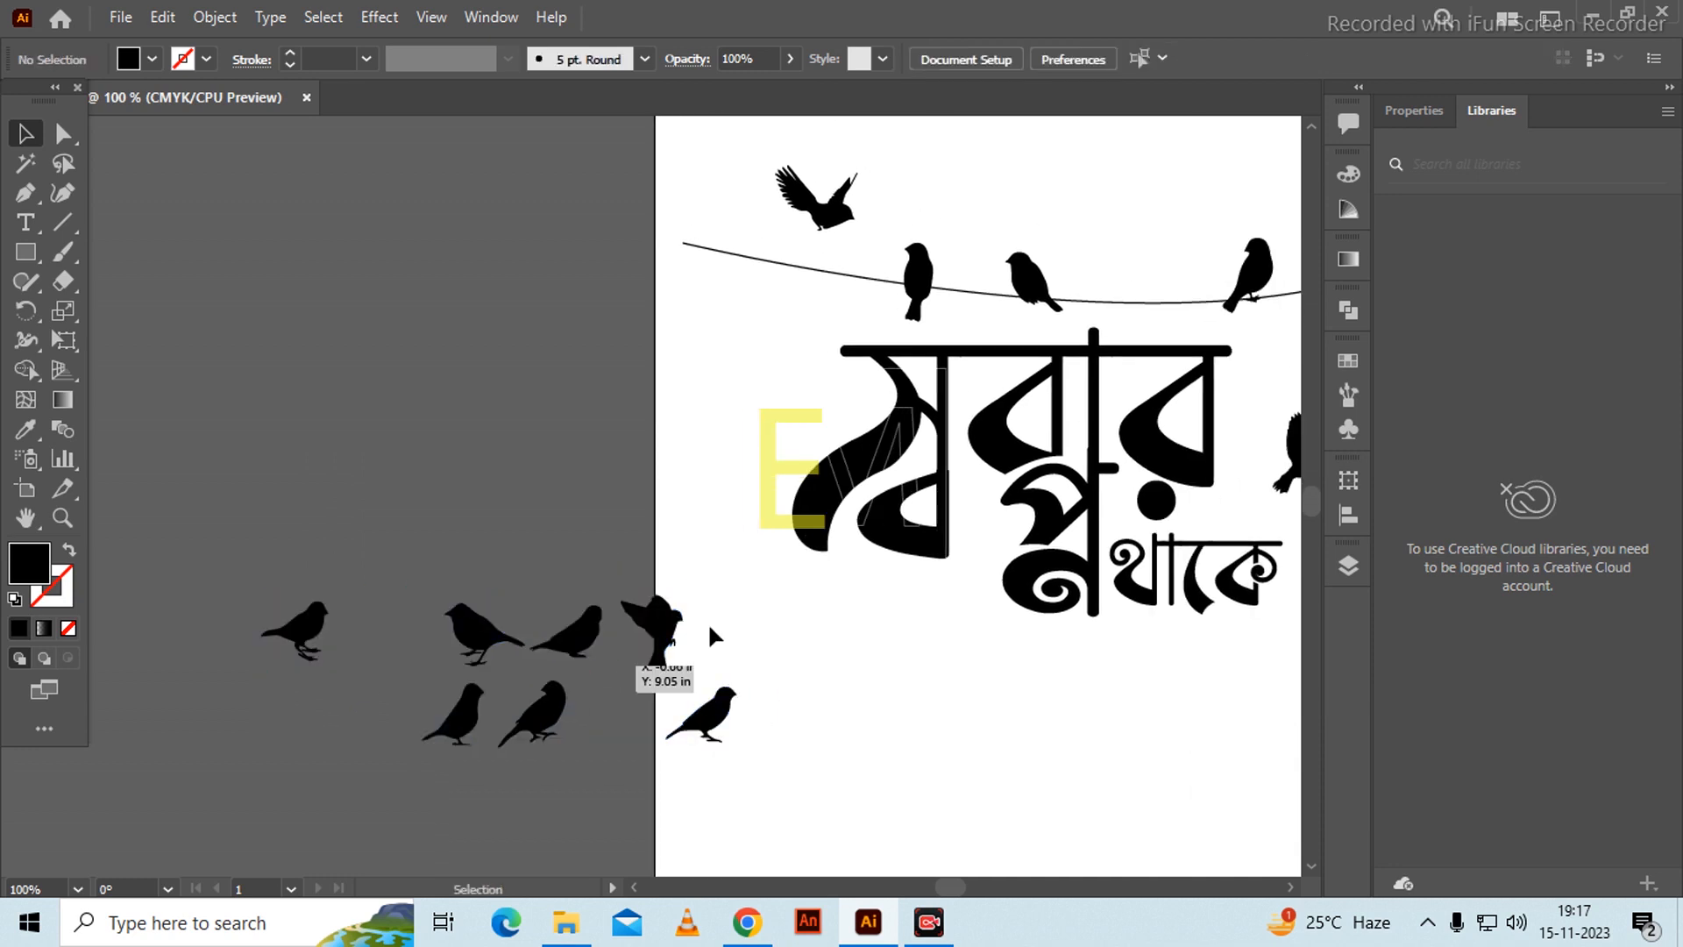
# - Try the remaining raised-wing bird silhouette beside the স and delete it
pyautogui.click(649, 624)
pyautogui.moveTo(656, 624); pyautogui.dragTo(776, 338)
pyautogui.click(612, 454)
pyautogui.moveTo(612, 454); pyautogui.dragTo(413, 492)
pyautogui.moveTo(664, 560); pyautogui.dragTo(644, 560)
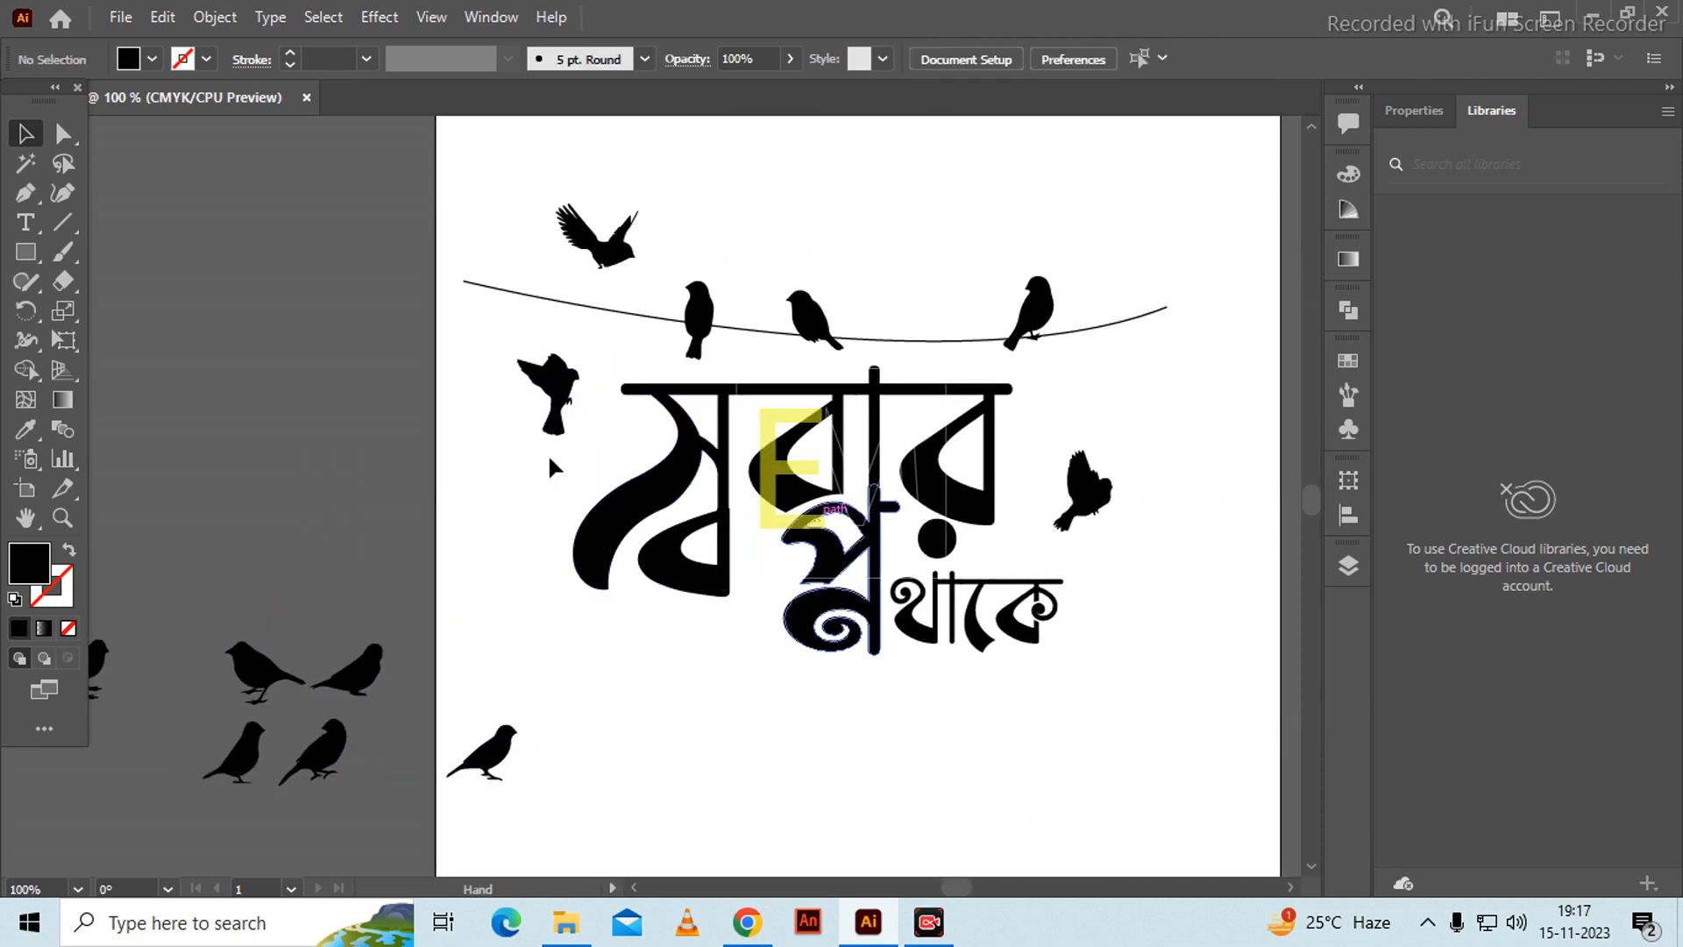
pyautogui.click(558, 377)
pyautogui.press('Delete')
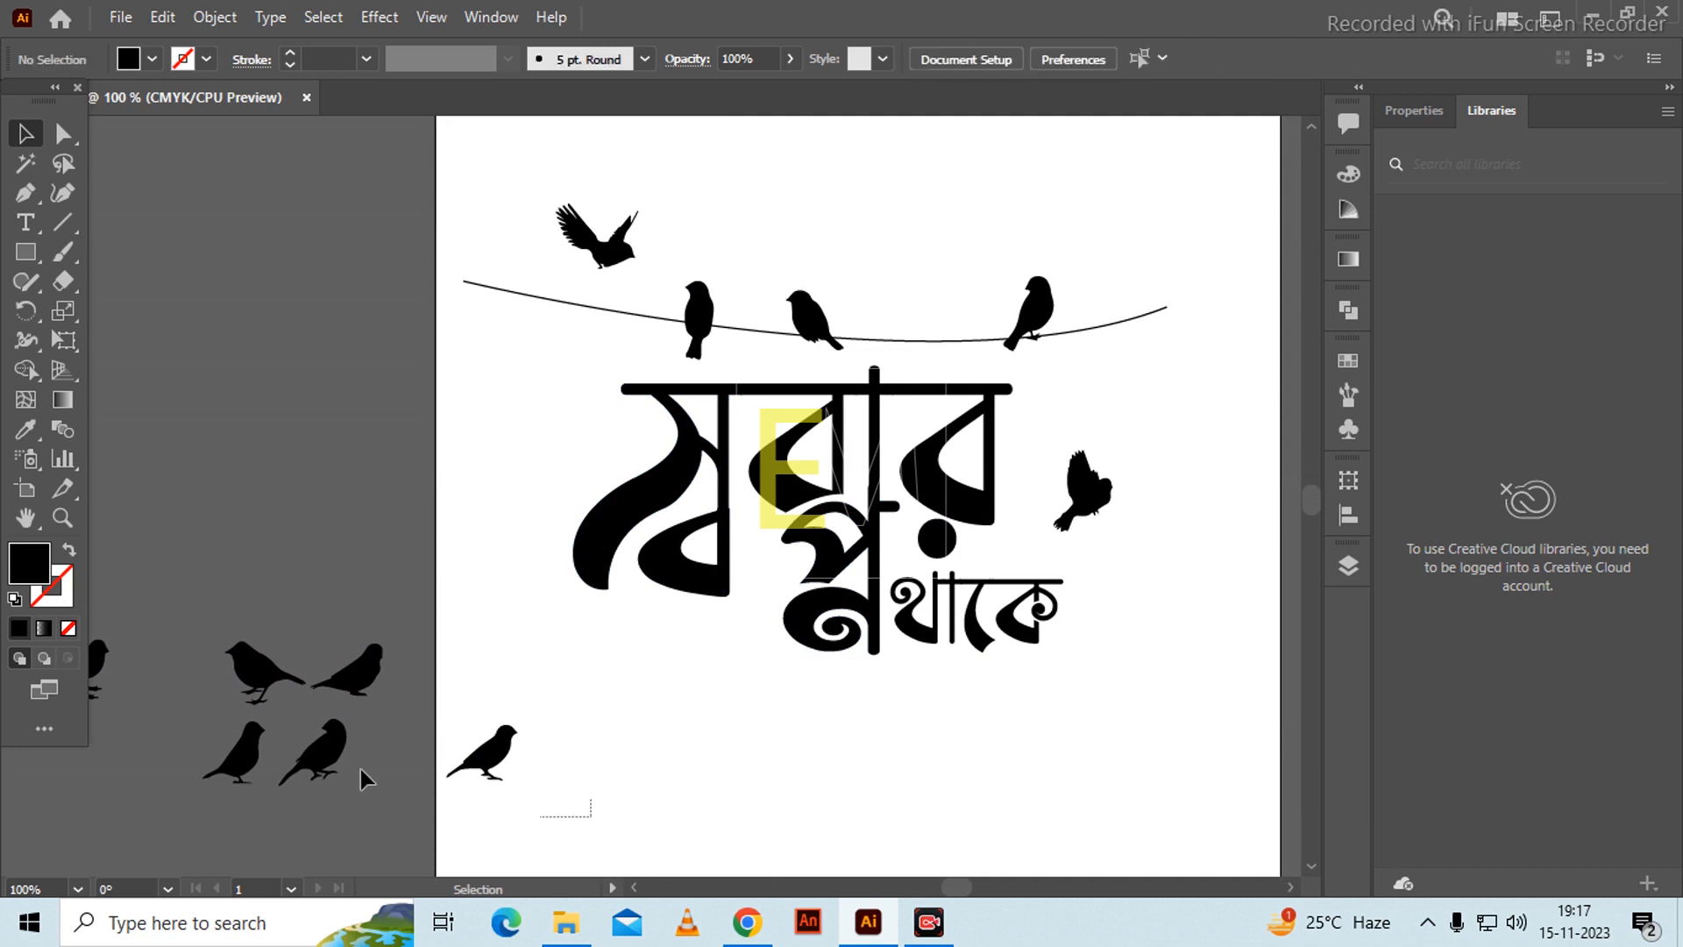
# - Place a perched bird on the headline of থাকে, scale it down slightly and seat its feet on the line
pyautogui.moveTo(178, 697); pyautogui.dragTo(657, 840)
pyautogui.moveTo(492, 754); pyautogui.dragTo(1007, 545)
pyautogui.scroll(3, 1123, 584)
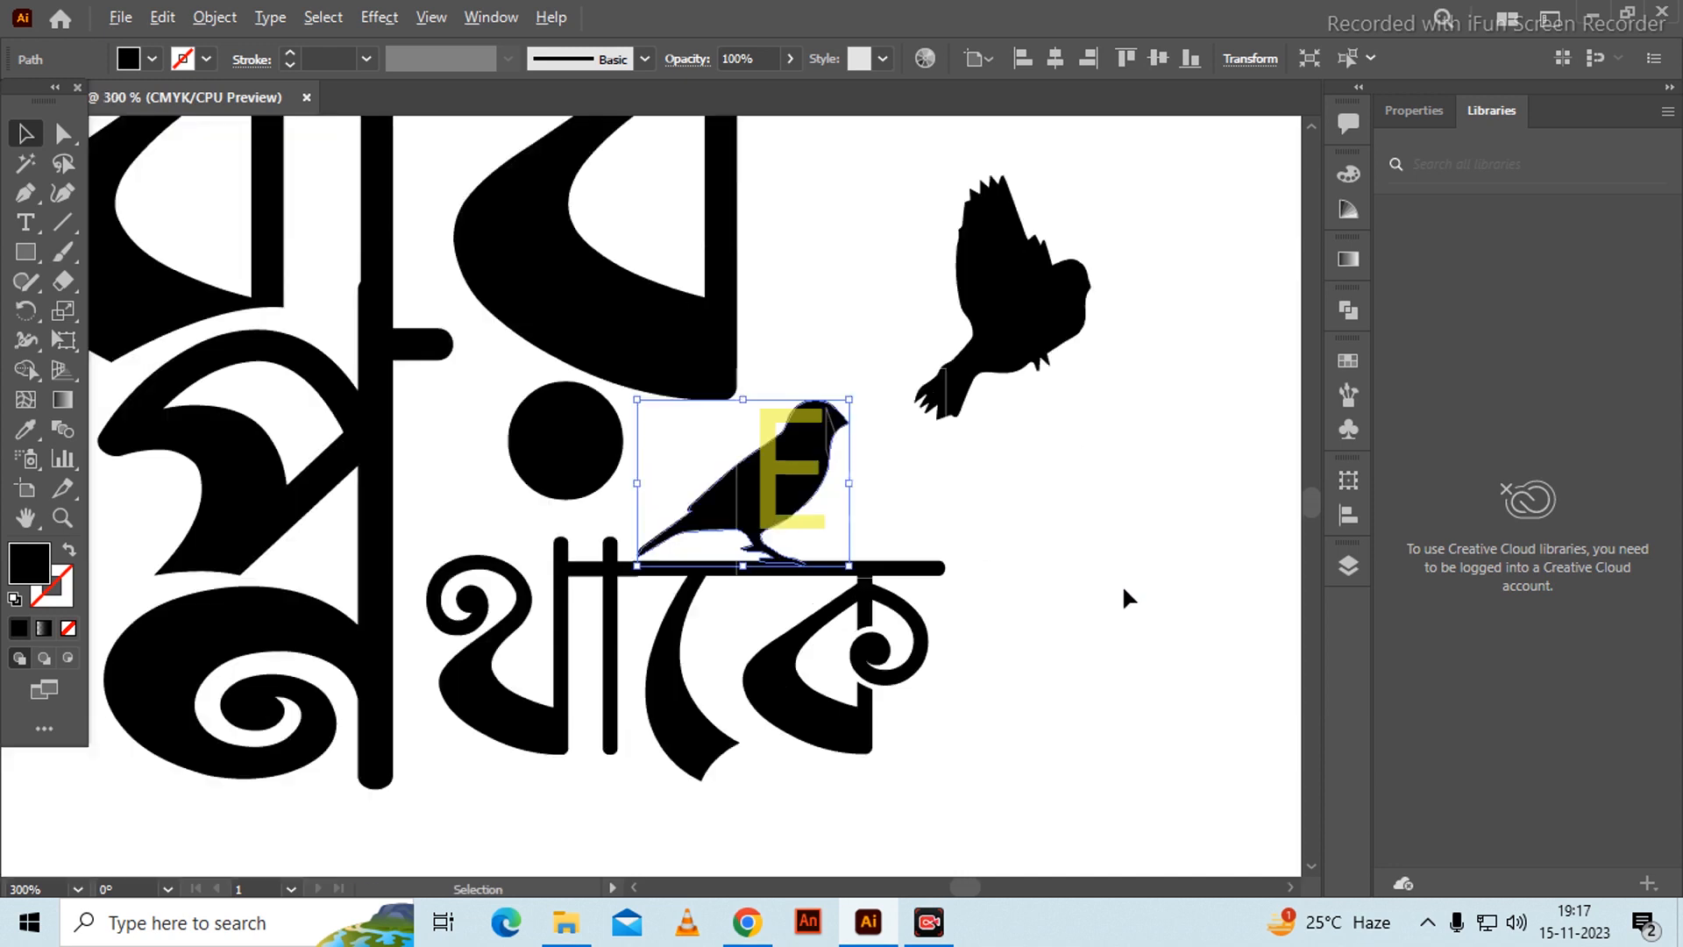
pyautogui.moveTo(853, 401); pyautogui.dragTo(820, 424)
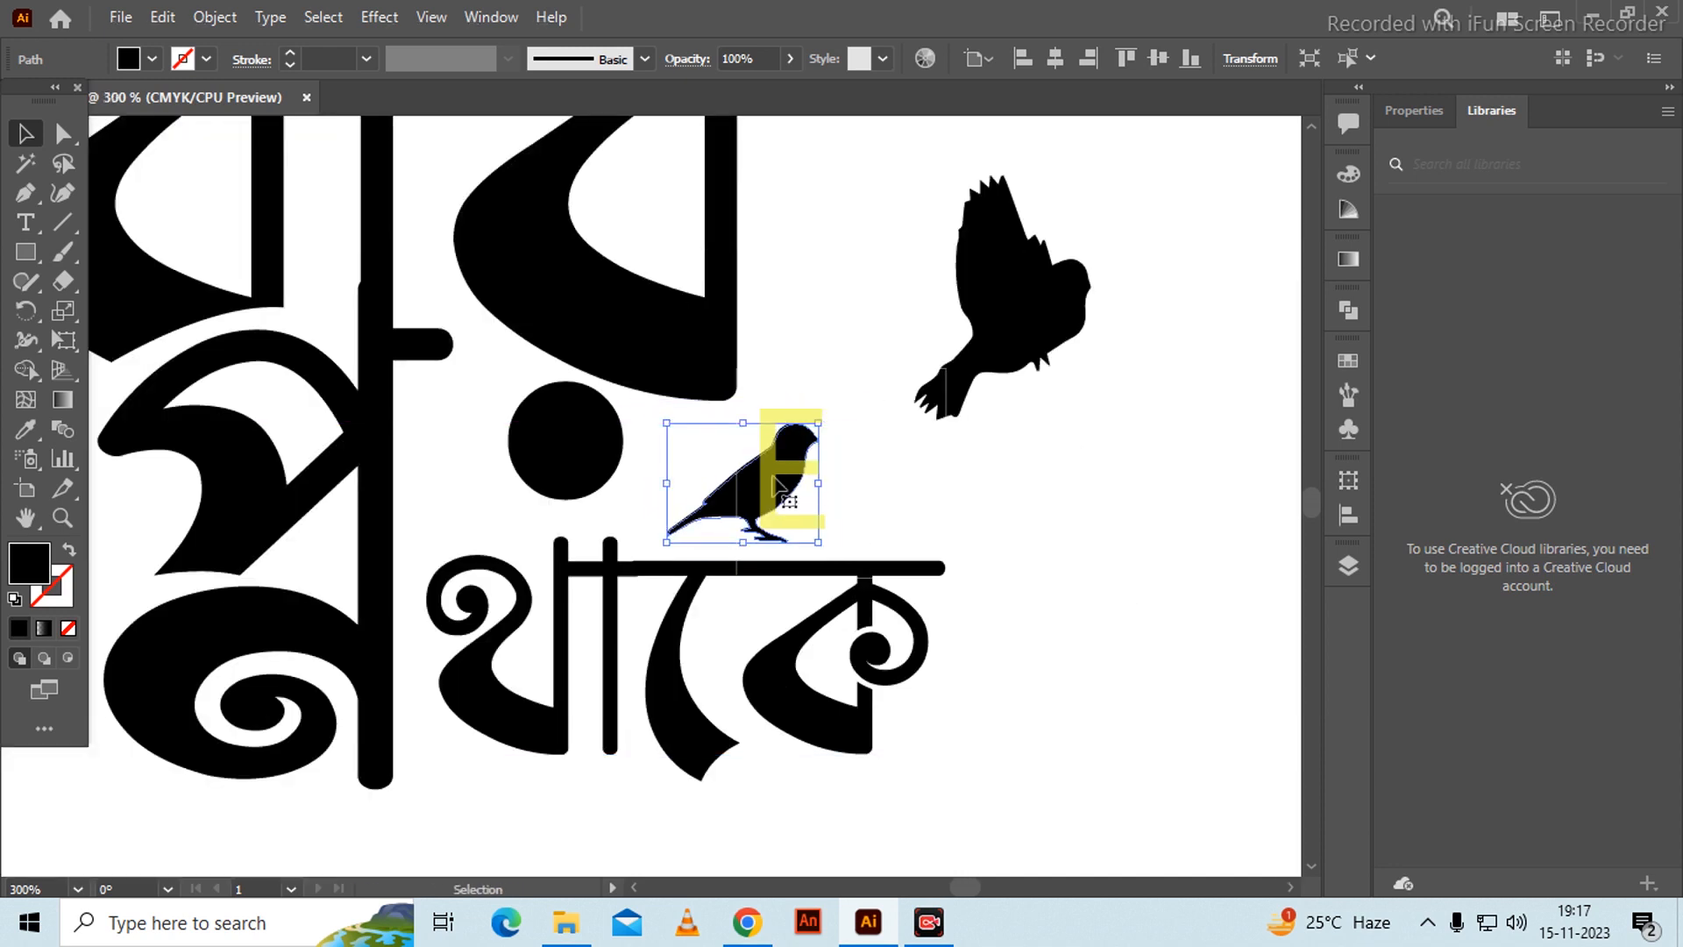
pyautogui.moveTo(781, 494); pyautogui.dragTo(782, 502)
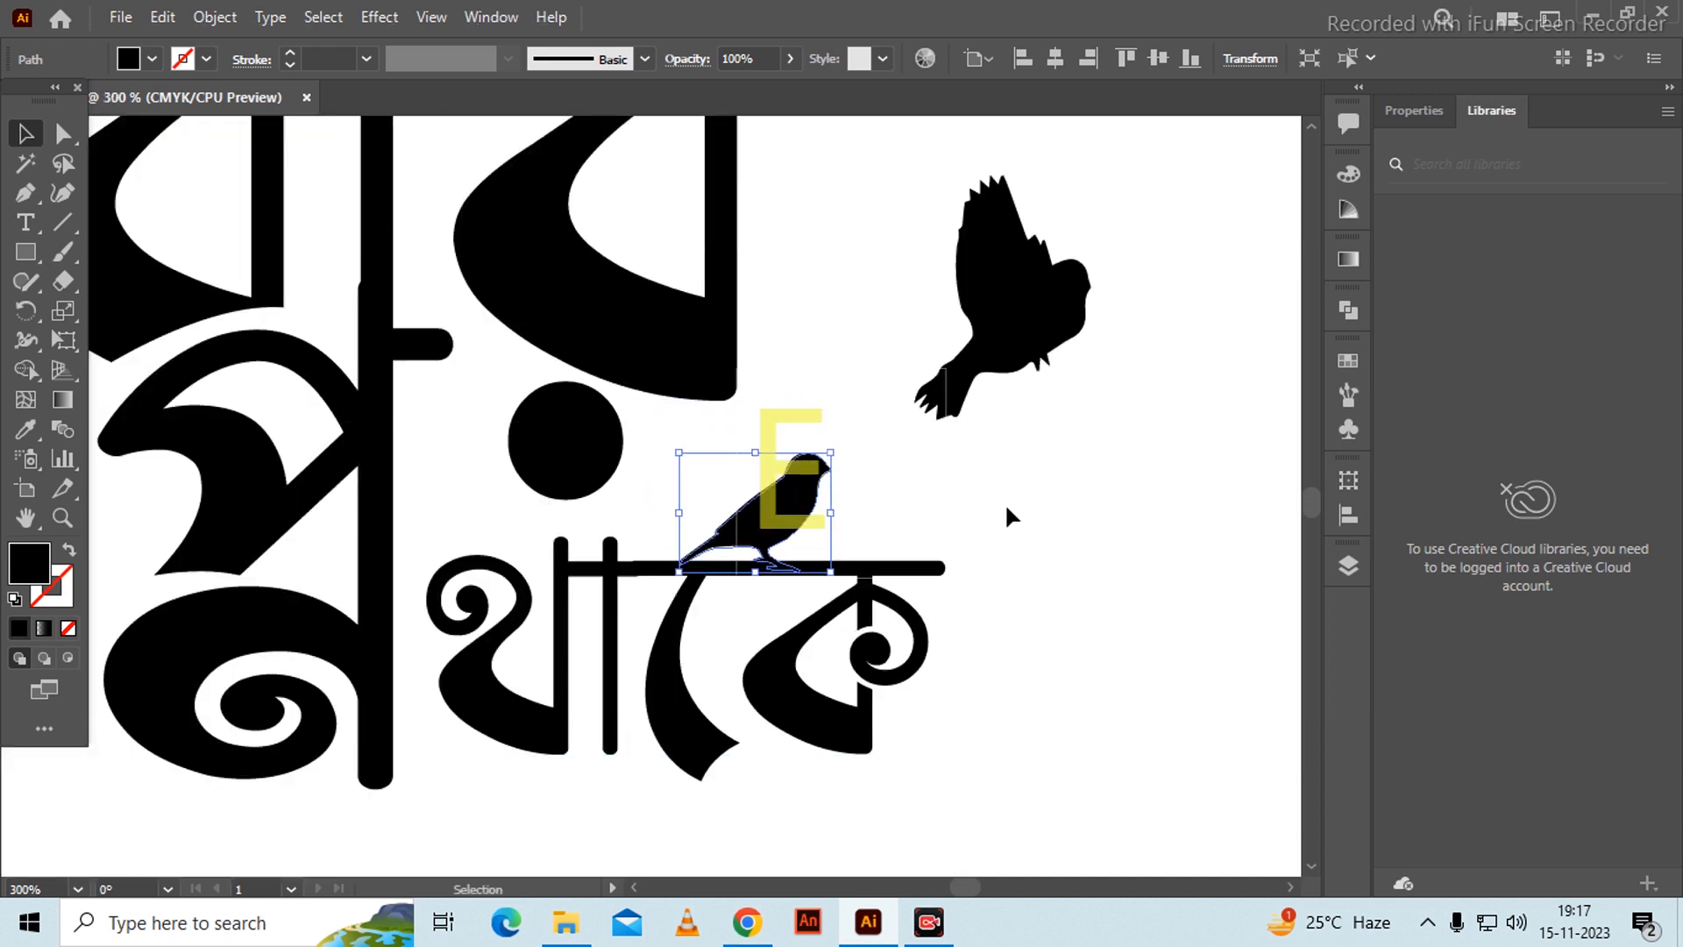
pyautogui.click(1008, 501)
pyautogui.scroll(-4, 1012, 502)
pyautogui.hotkey('ctrl', '=')
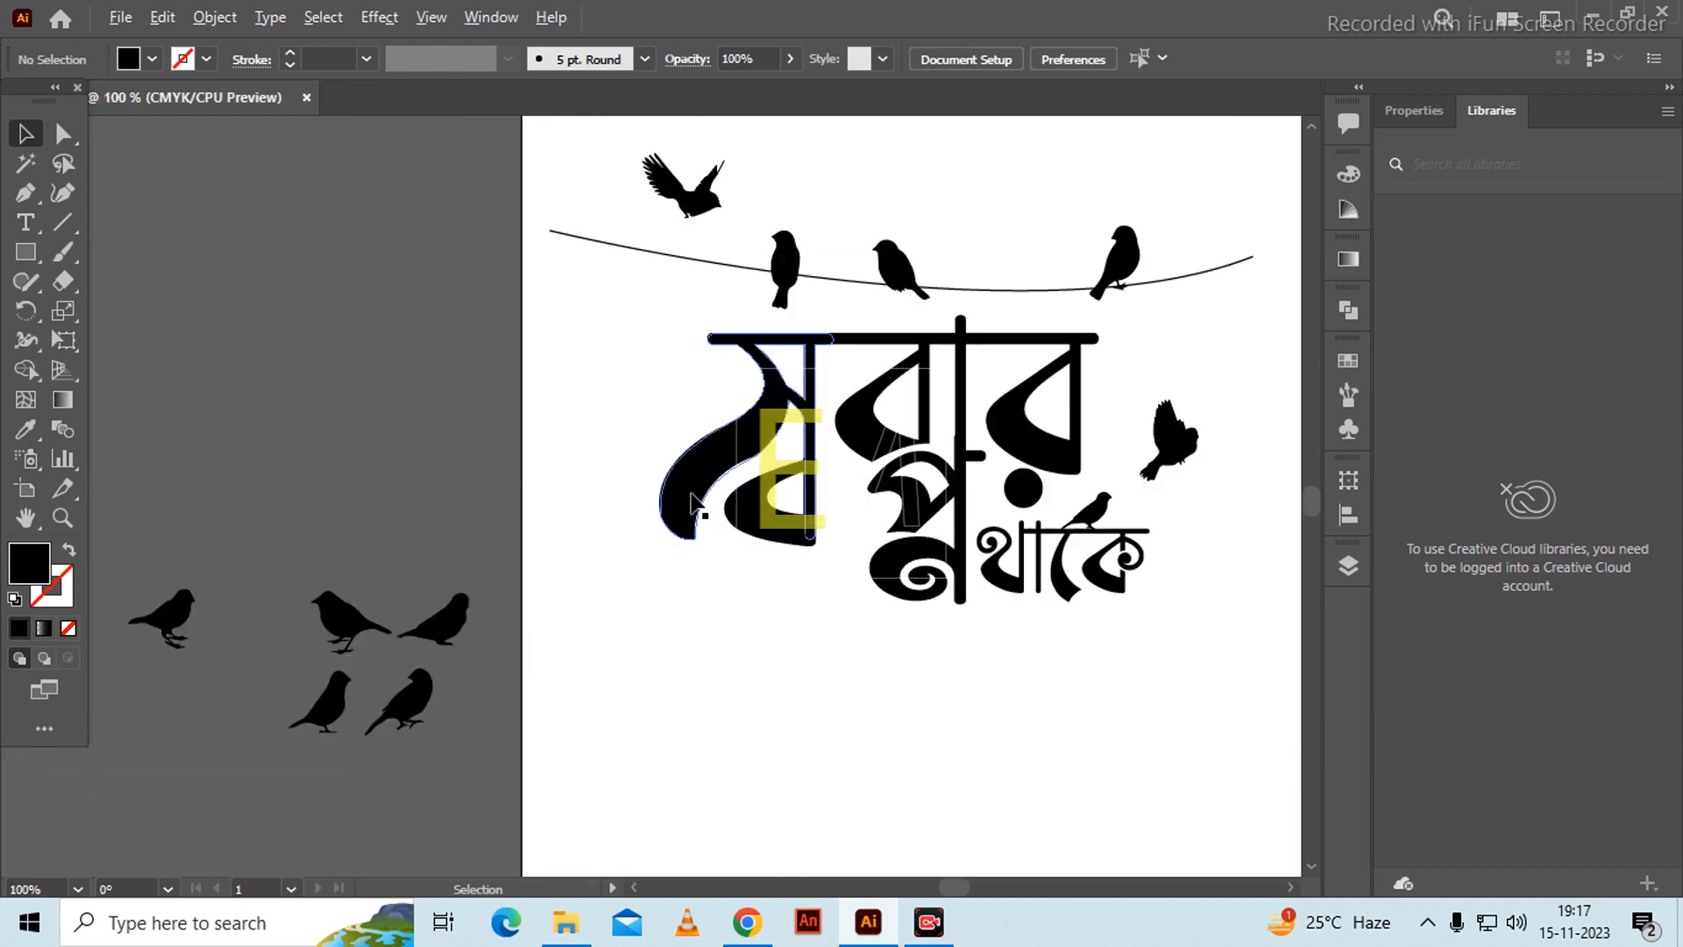
# - Delete the five unused bird silhouettes beside the artboard
pyautogui.moveTo(171, 550); pyautogui.dragTo(590, 792)
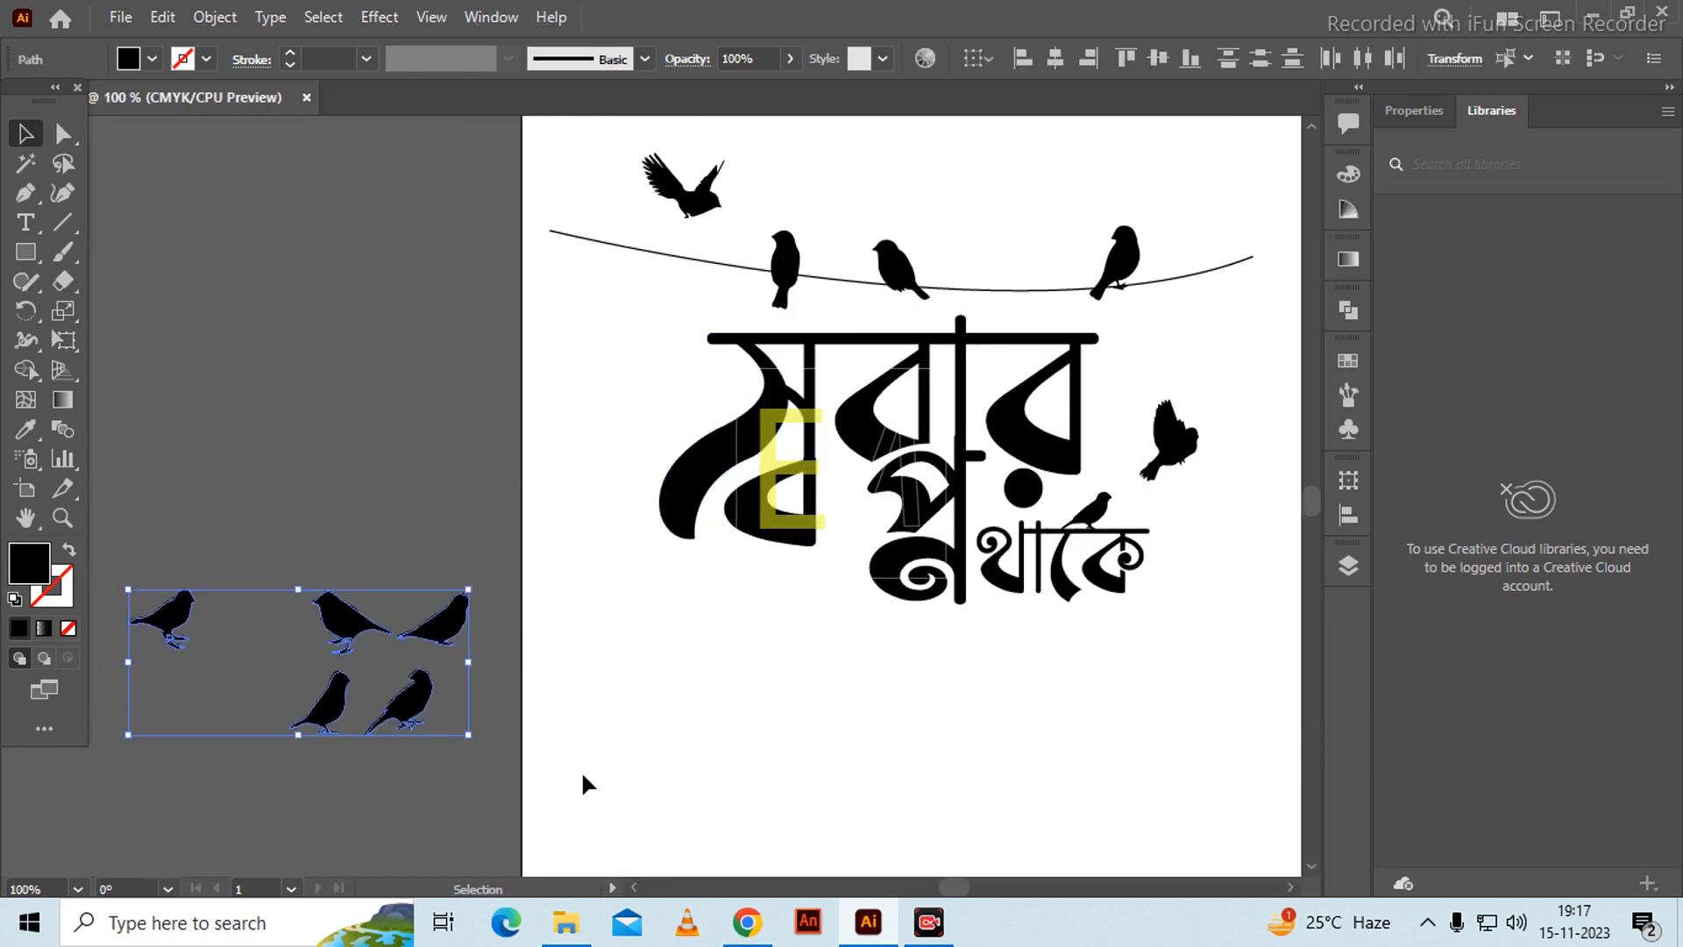
pyautogui.press('Delete')
pyautogui.press('space')
pyautogui.moveTo(1022, 677); pyautogui.dragTo(710, 751)
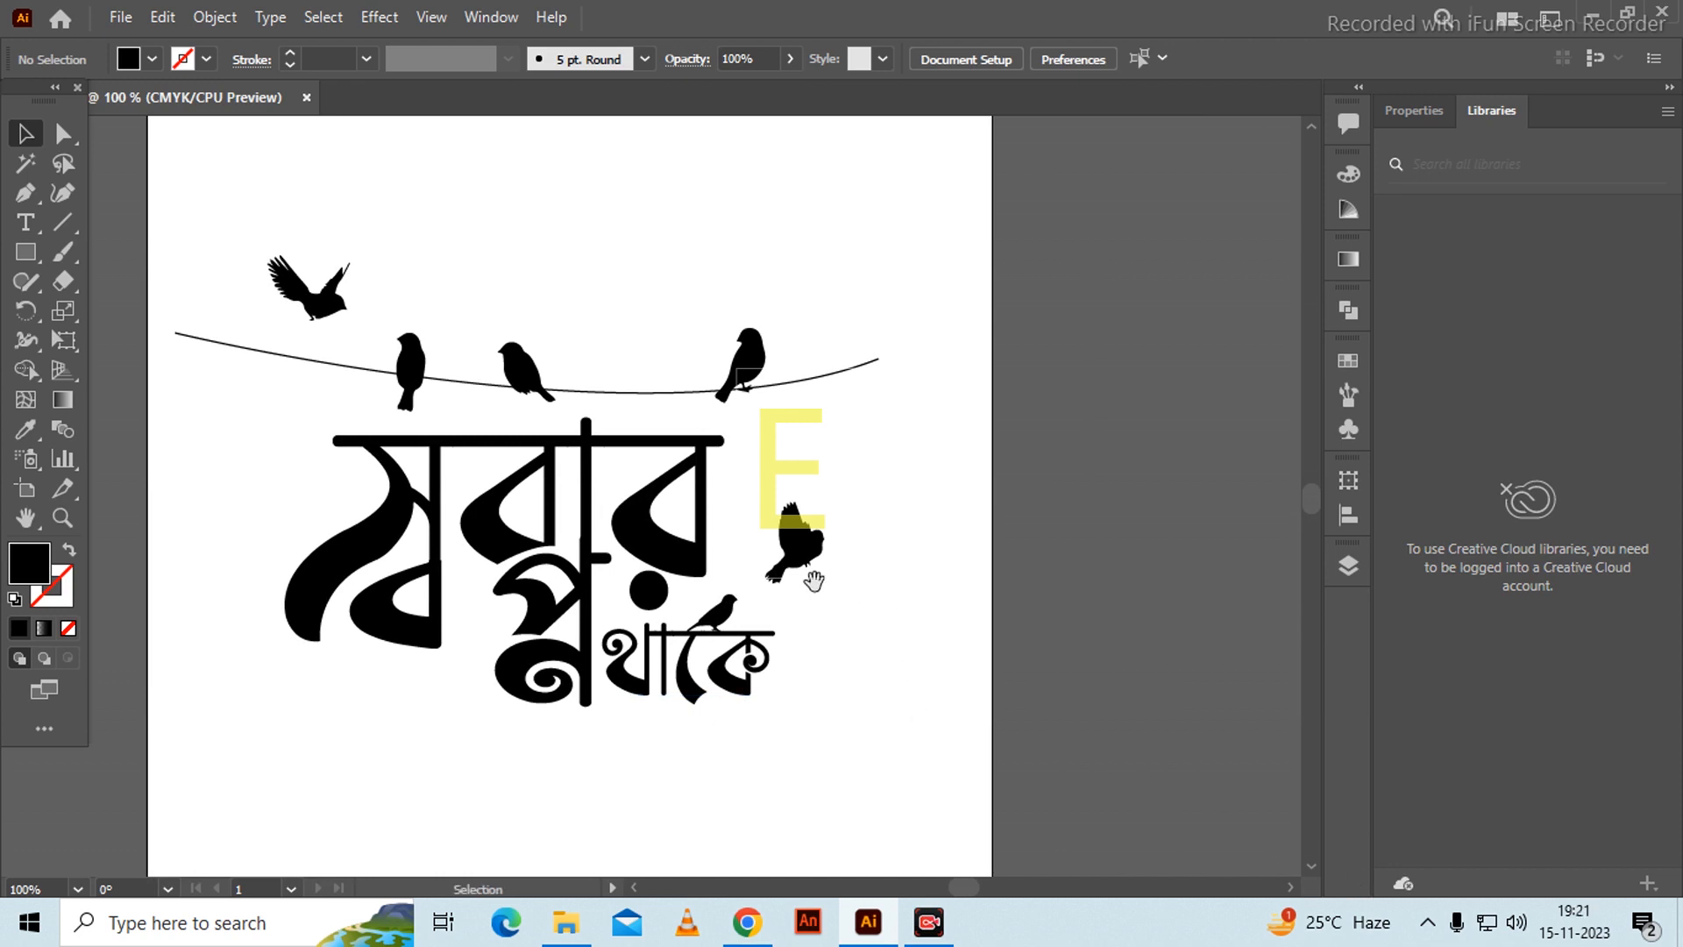
pyautogui.press('space')
pyautogui.moveTo(921, 599); pyautogui.dragTo(939, 557)
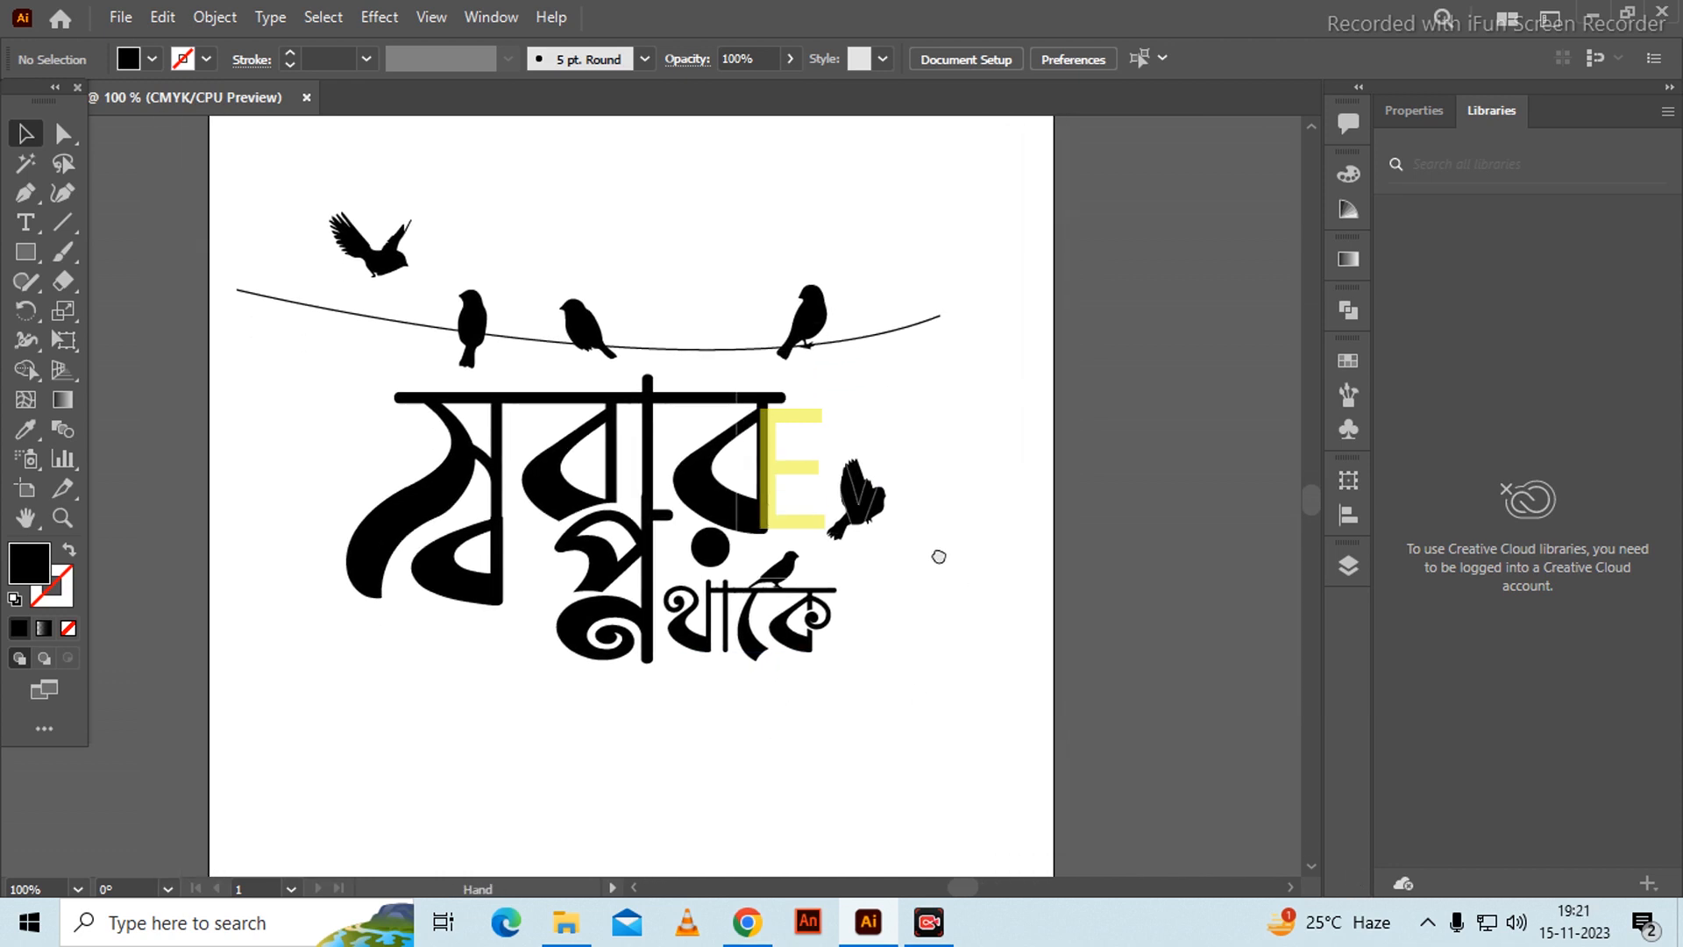
# - Draw a large square covering the lettering and birds, and try the dark green 093A0F as its fill
pyautogui.click(25, 251)
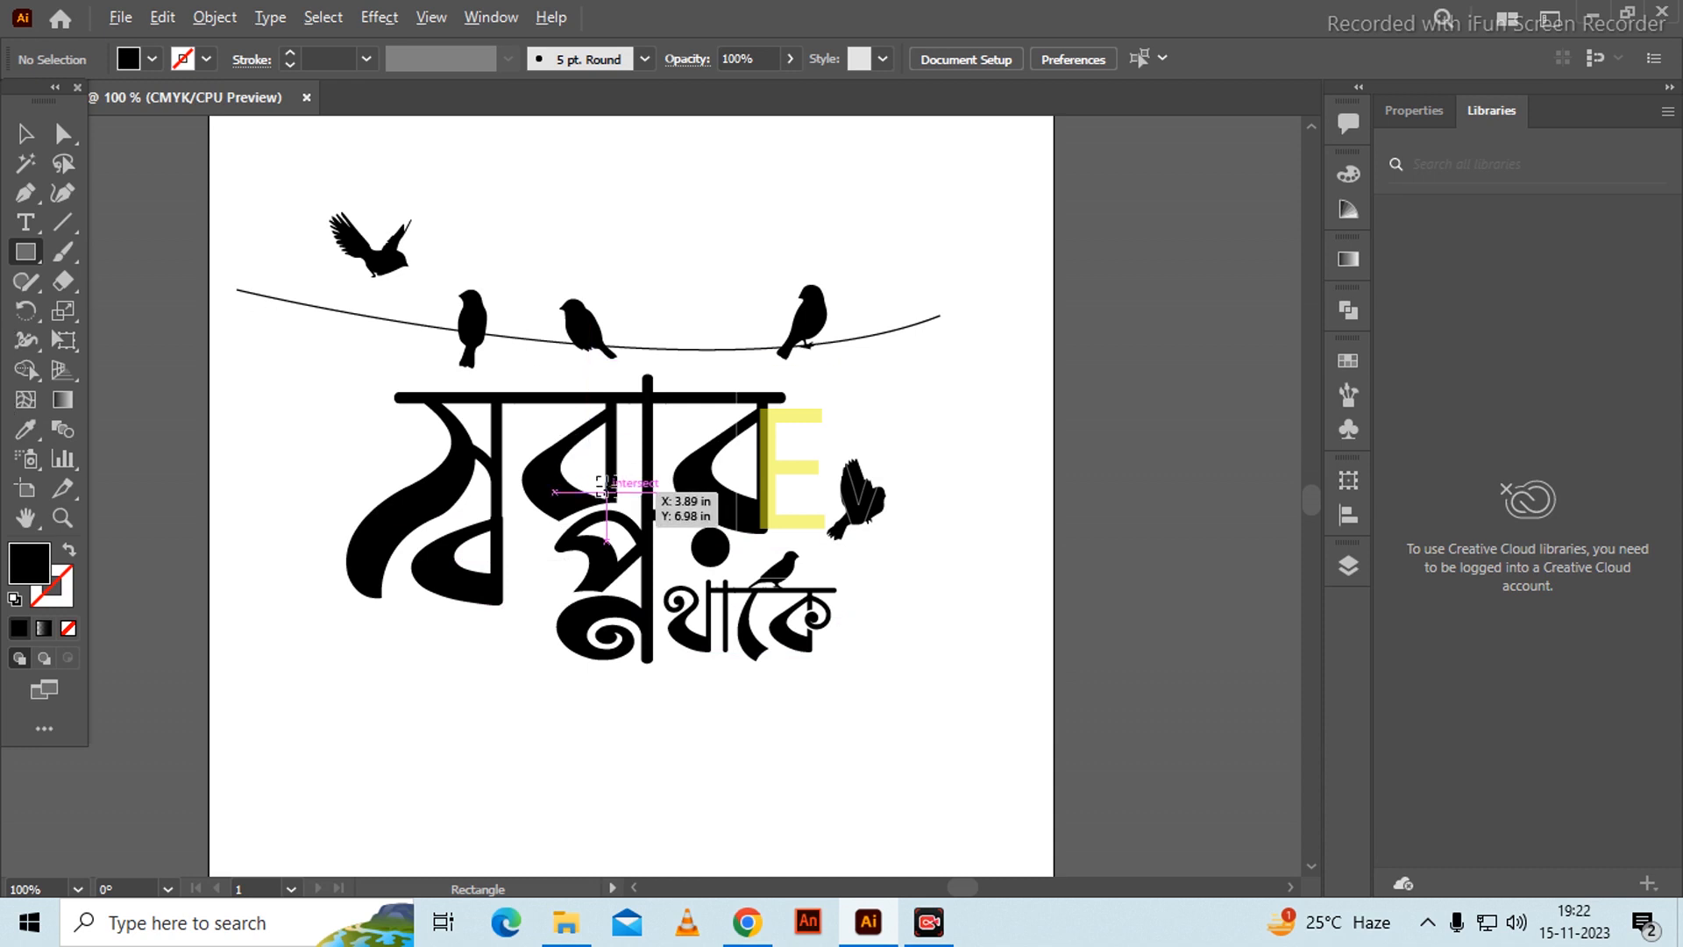
pyautogui.moveTo(607, 486); pyautogui.dragTo(993, 871)
pyautogui.doubleClick(35, 558)
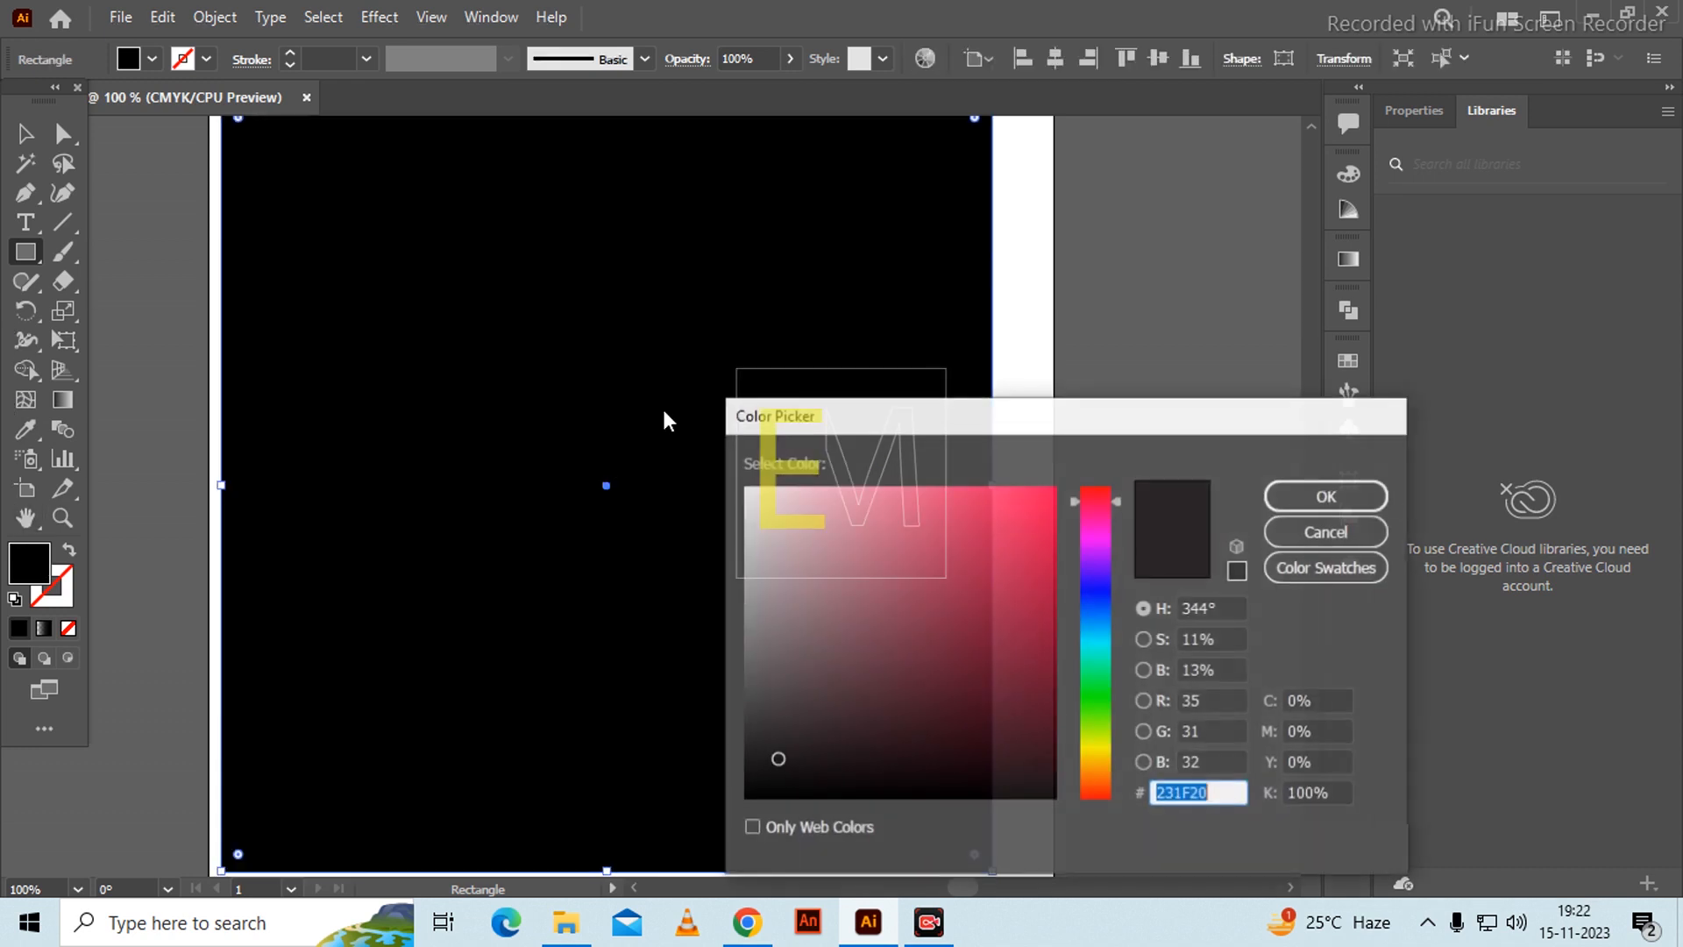
pyautogui.click(1108, 688)
pyautogui.moveTo(969, 713); pyautogui.dragTo(1009, 721)
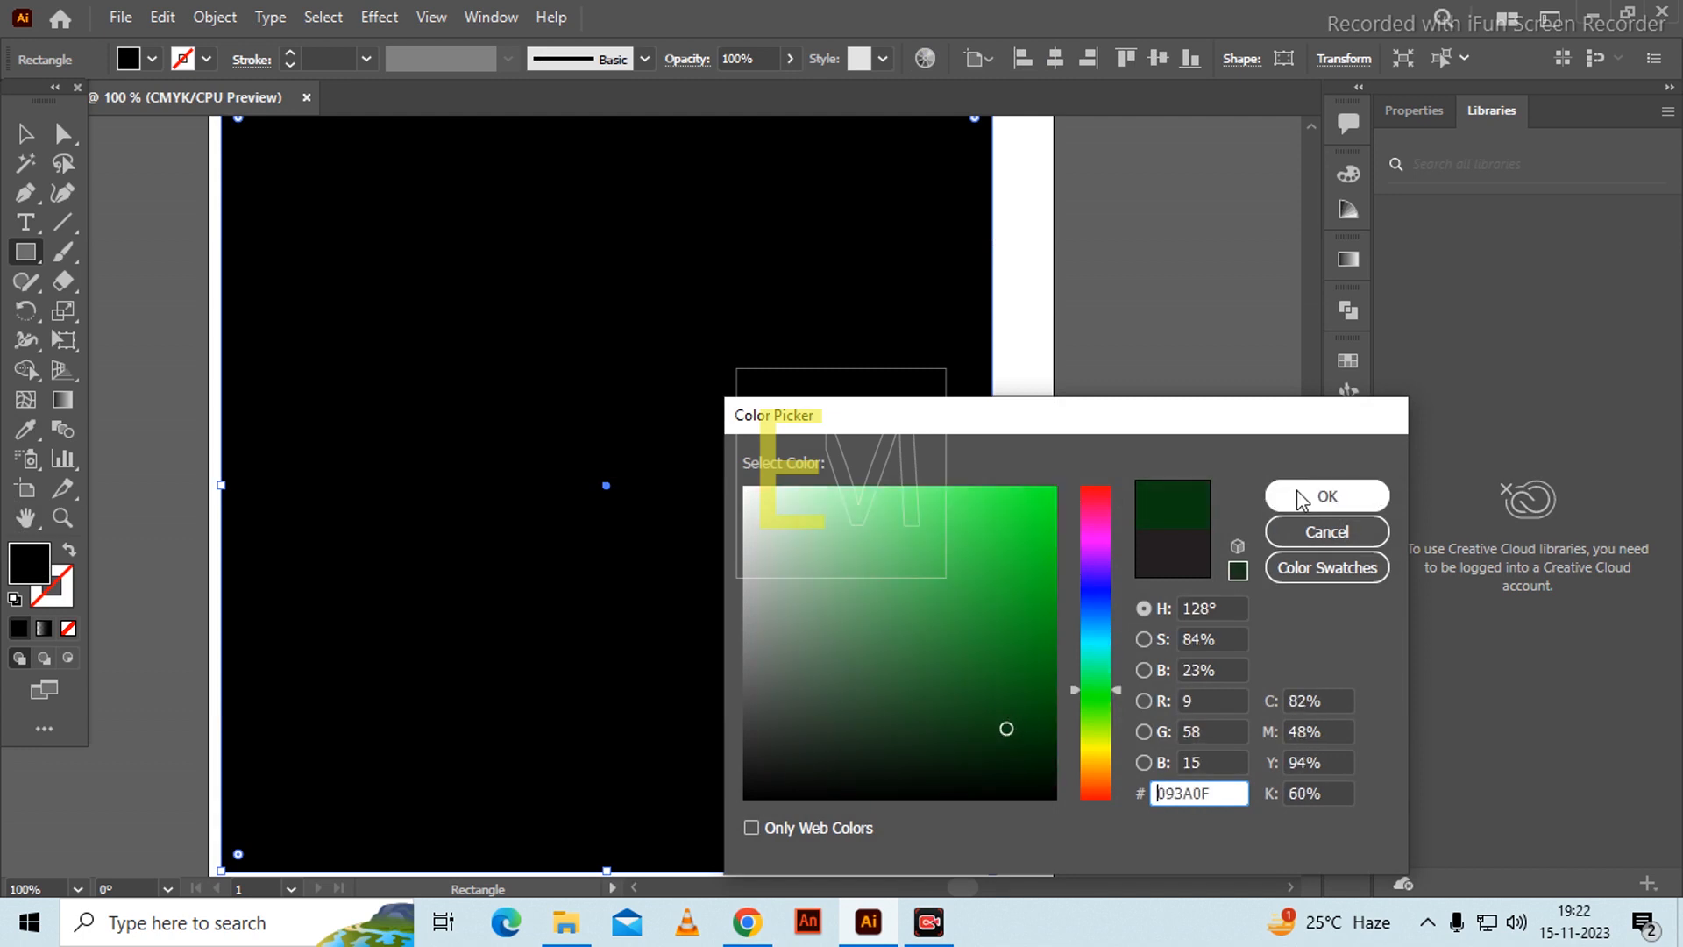
pyautogui.click(1299, 493)
# - Fill the square with the green swatch and darken the colour to 043018
pyautogui.click(153, 58)
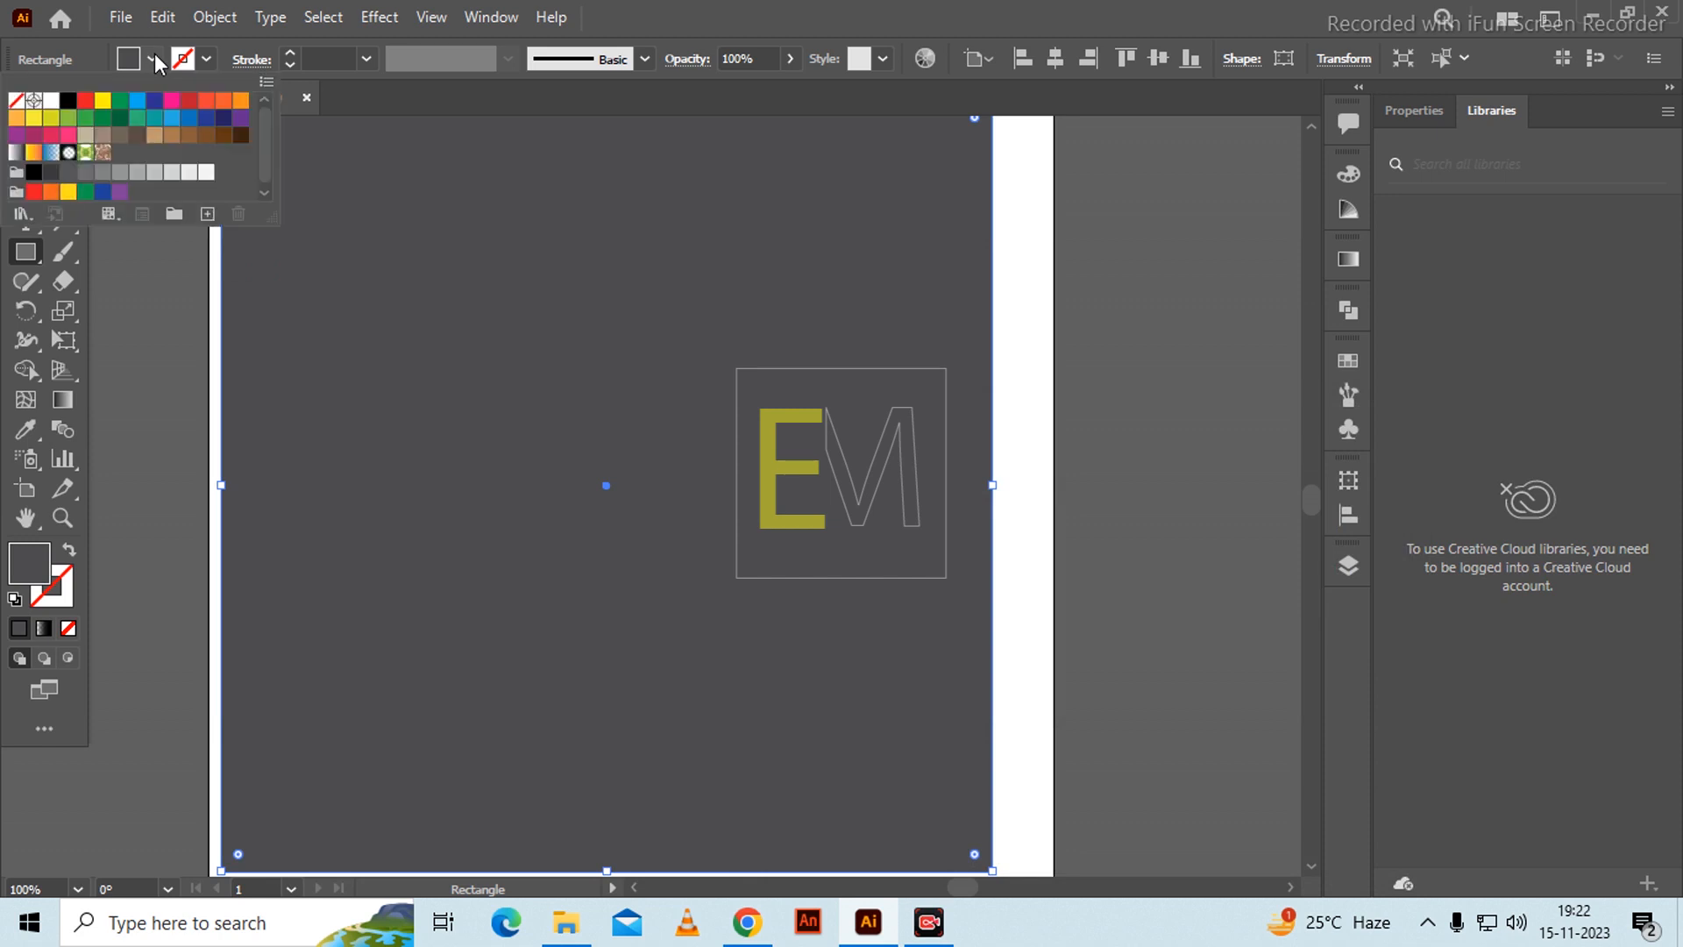
pyautogui.click(118, 102)
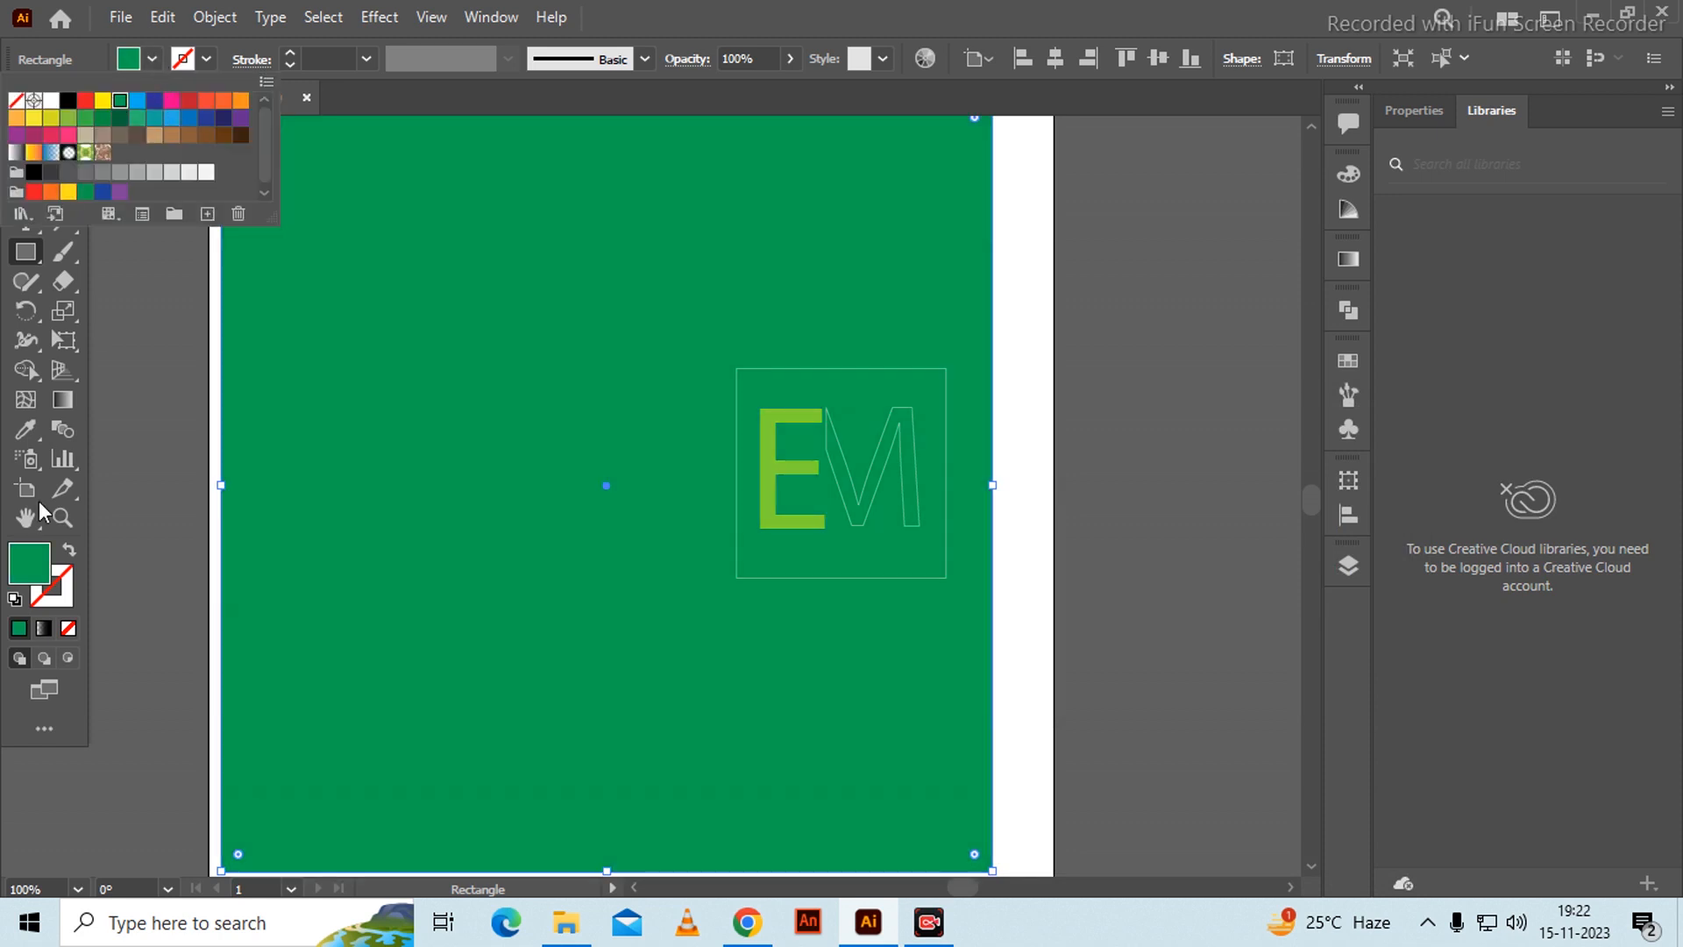
pyautogui.doubleClick(36, 560)
pyautogui.click(1035, 732)
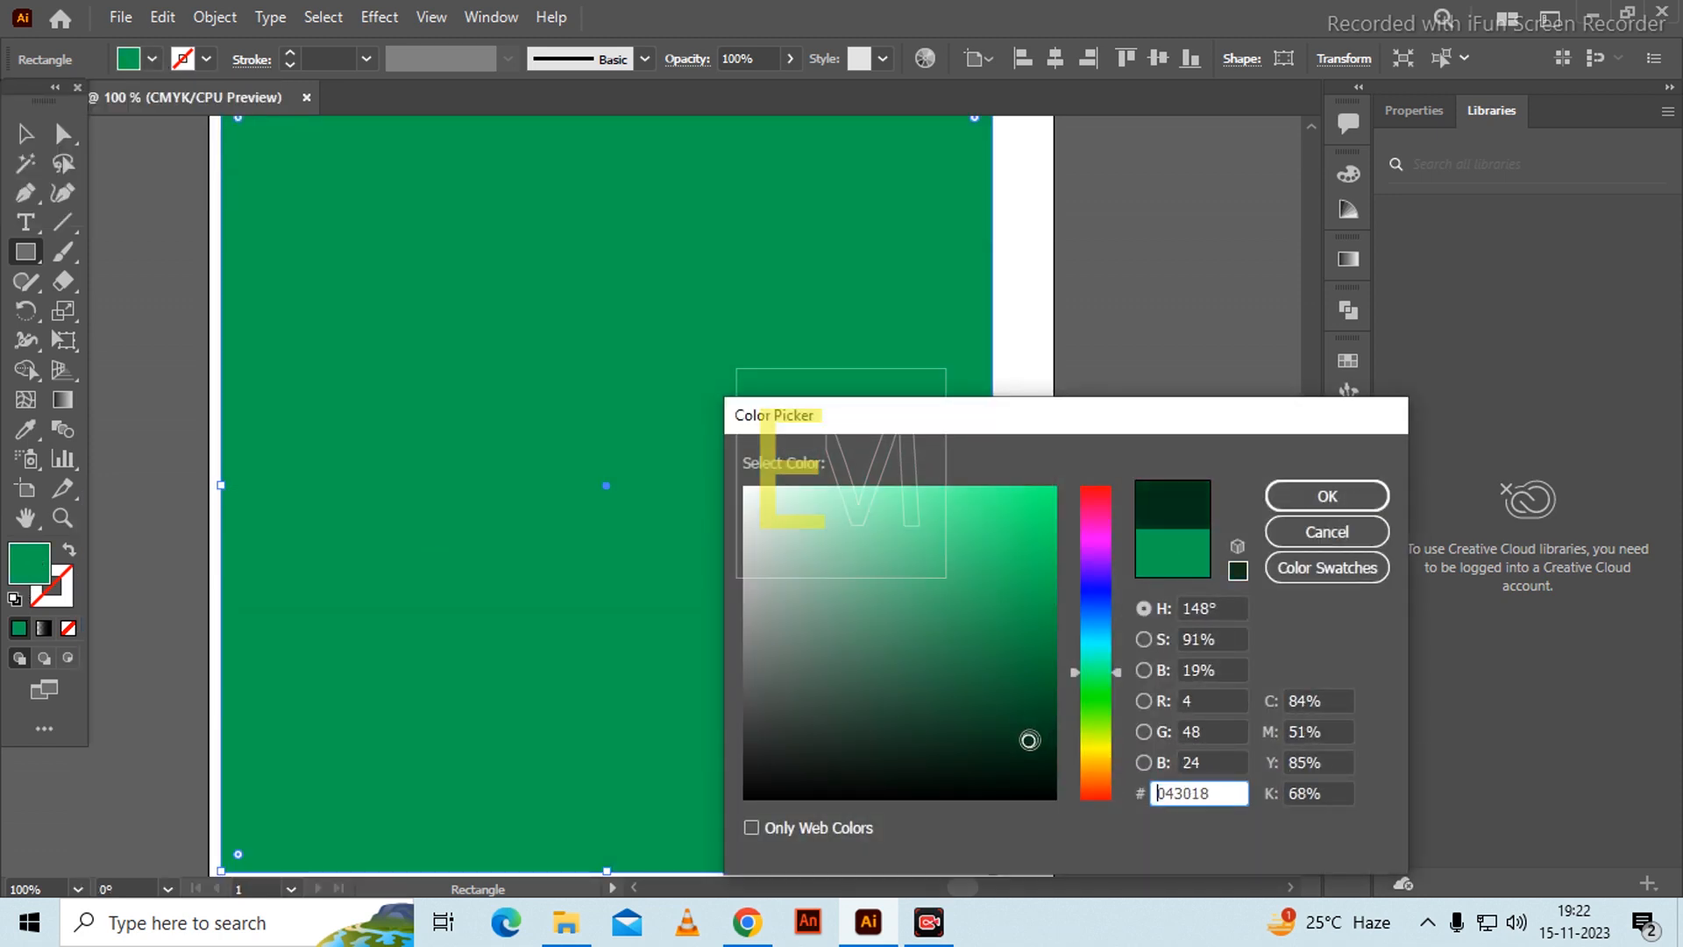
pyautogui.click(1307, 496)
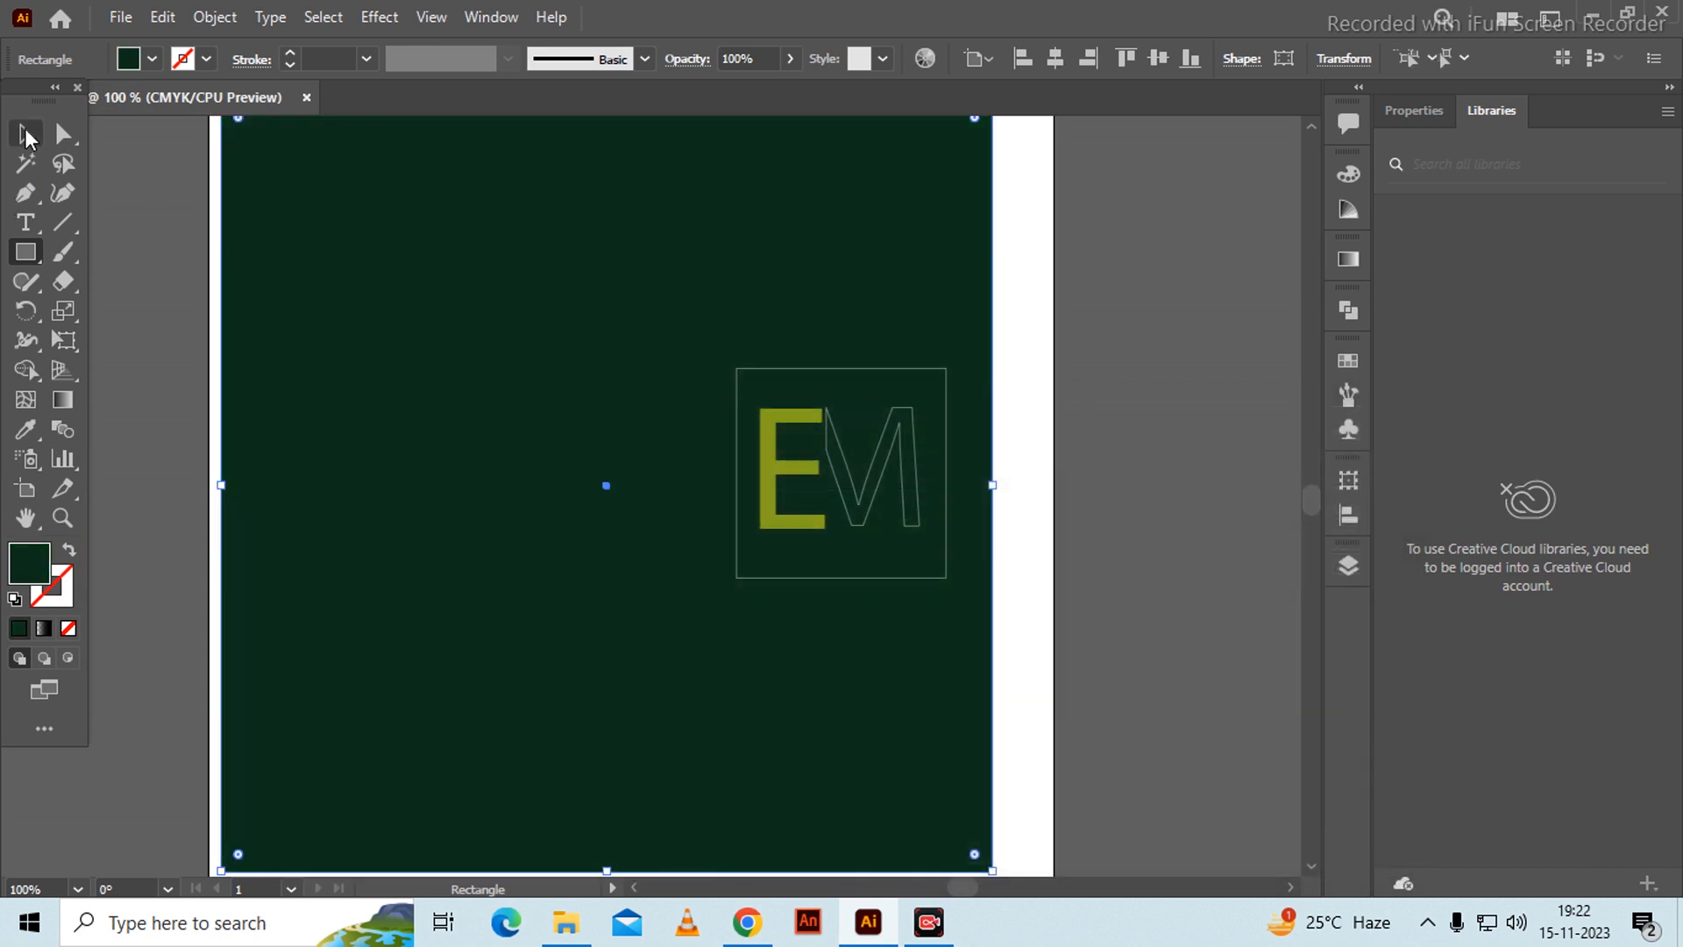
# - Send the dark green square to the back, behind the lettering, birds and wire
pyautogui.click(26, 134)
pyautogui.rightClick(457, 223)
pyautogui.moveTo(621, 671)
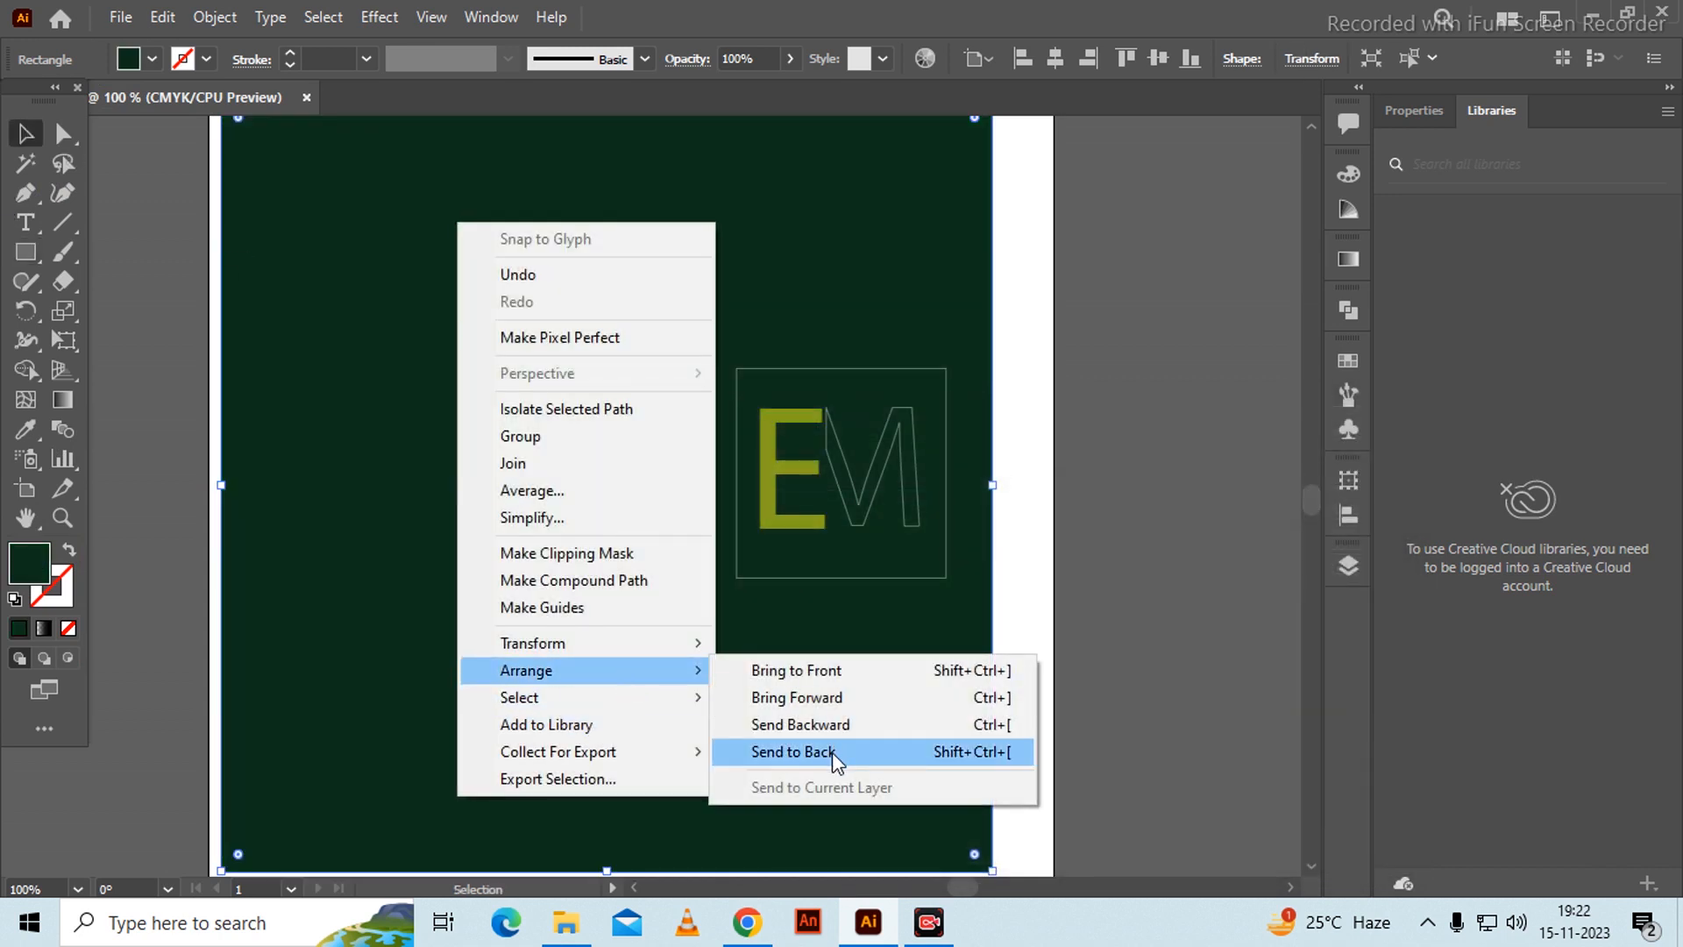
pyautogui.click(833, 752)
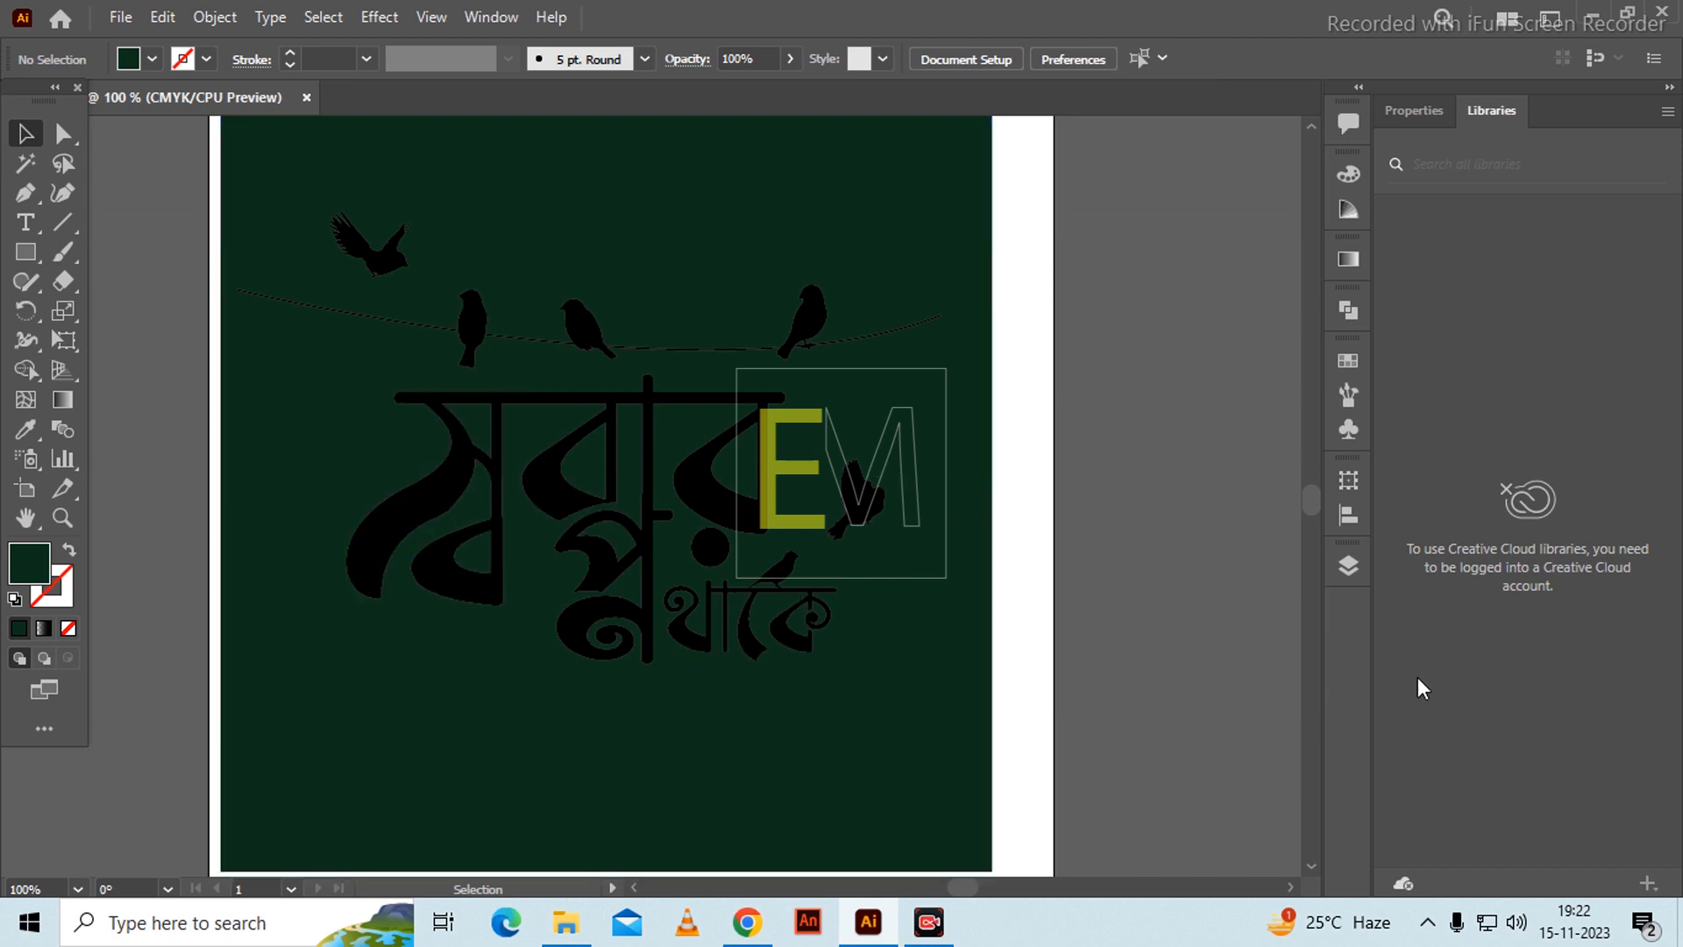
# - Select all the letter shapes of সবার and স্বপ্ন and fill them with a bright yellow
pyautogui.click(459, 488)
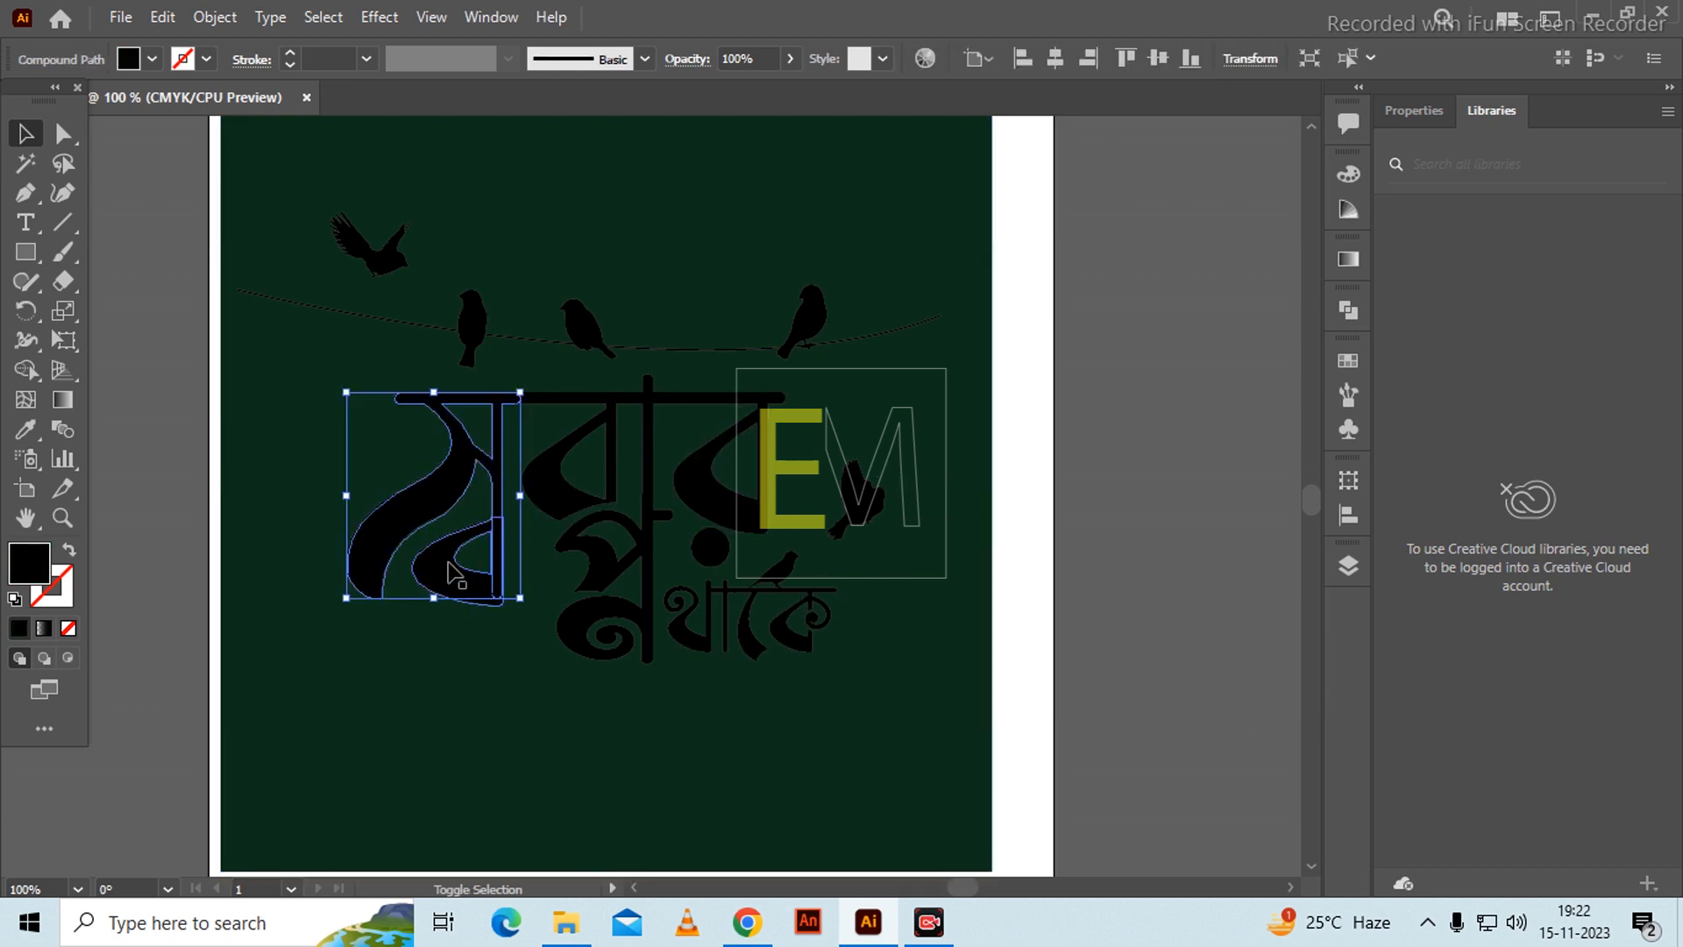
pyautogui.keyDown('shift'); pyautogui.click(556, 488); pyautogui.keyUp('shift')
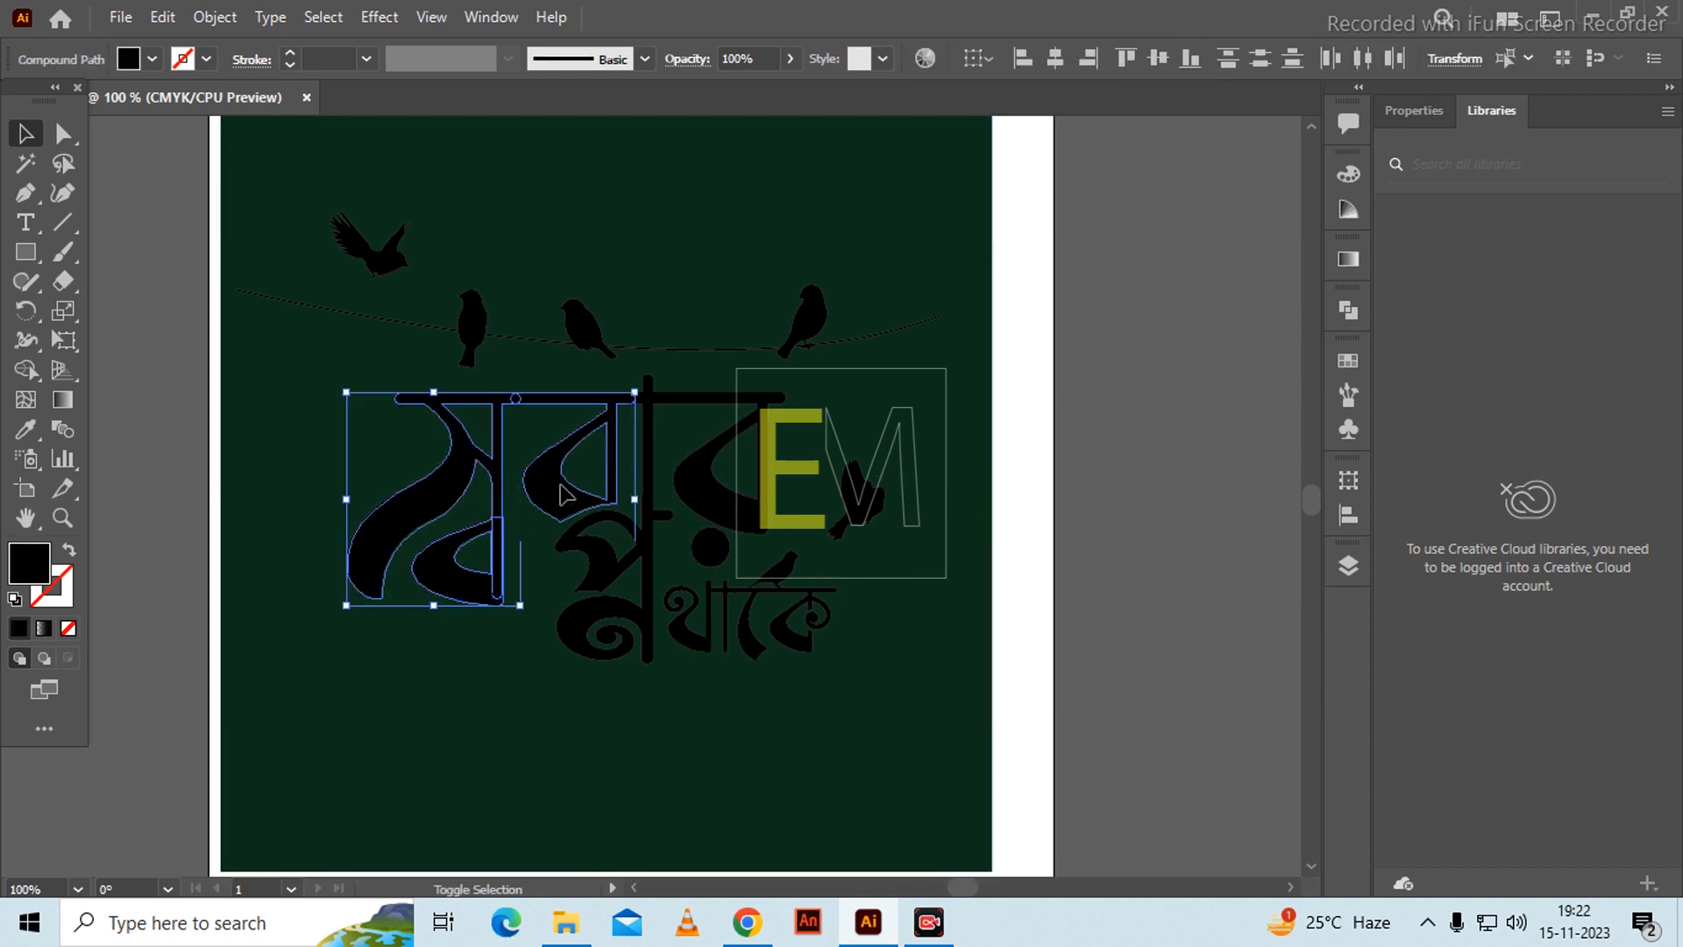
pyautogui.keyDown('shift'); pyautogui.click(653, 465); pyautogui.keyUp('shift')
pyautogui.keyDown('shift'); pyautogui.click(627, 575); pyautogui.keyUp('shift')
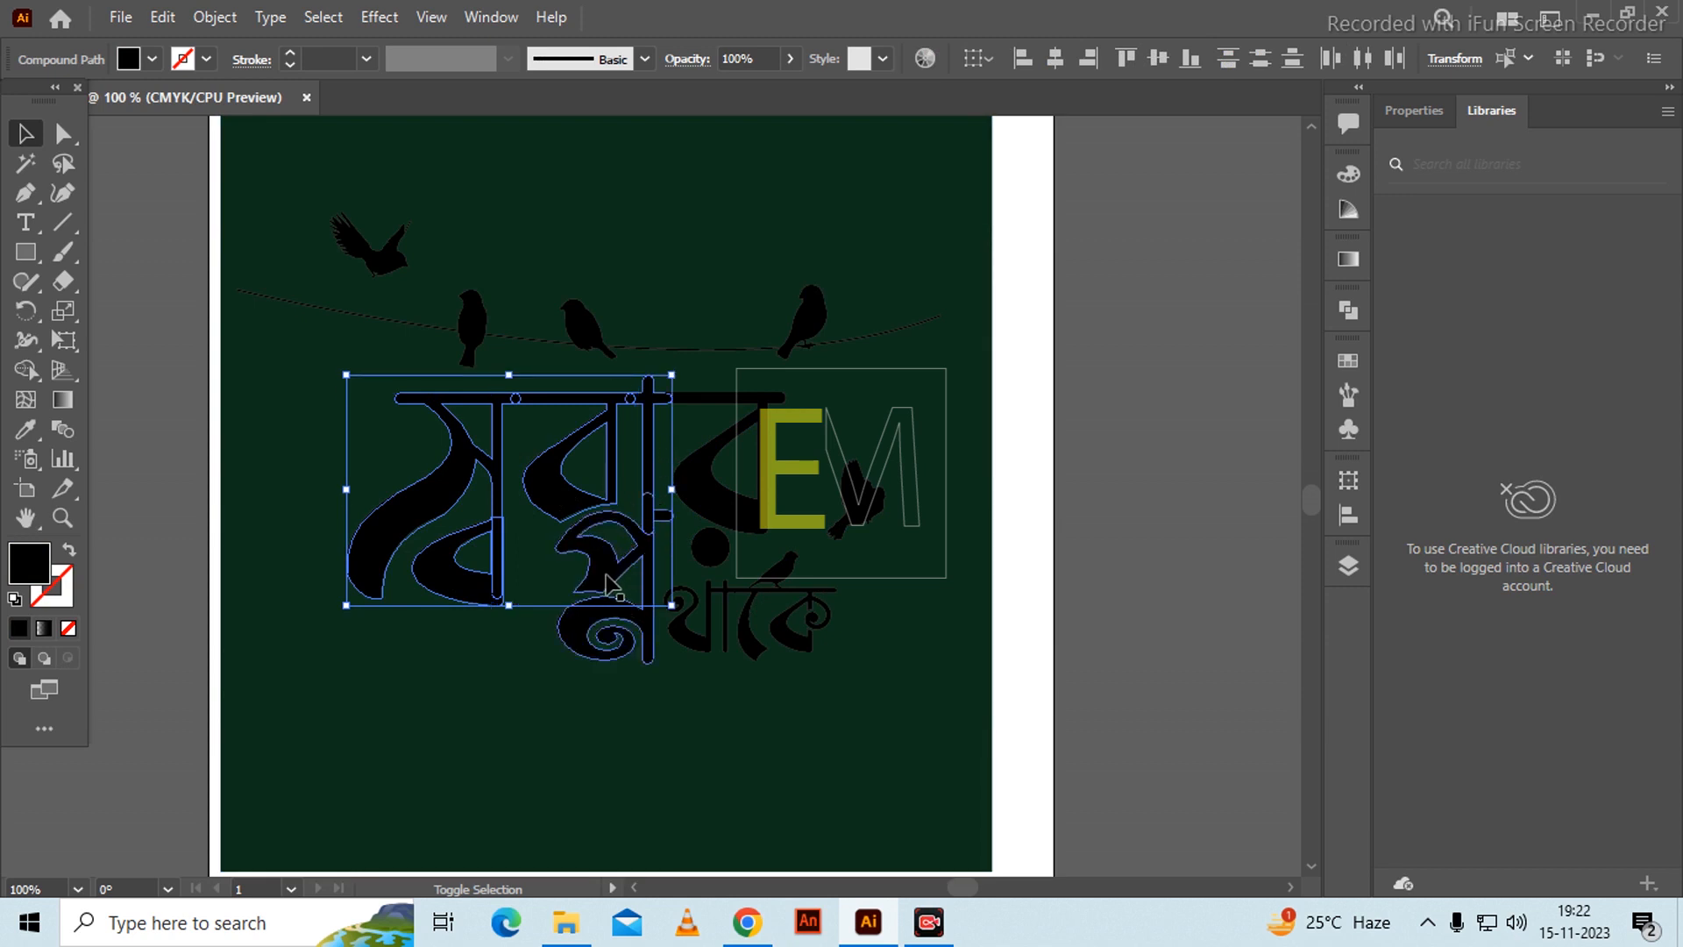
pyautogui.keyDown('shift'); pyautogui.click(707, 477); pyautogui.keyUp('shift')
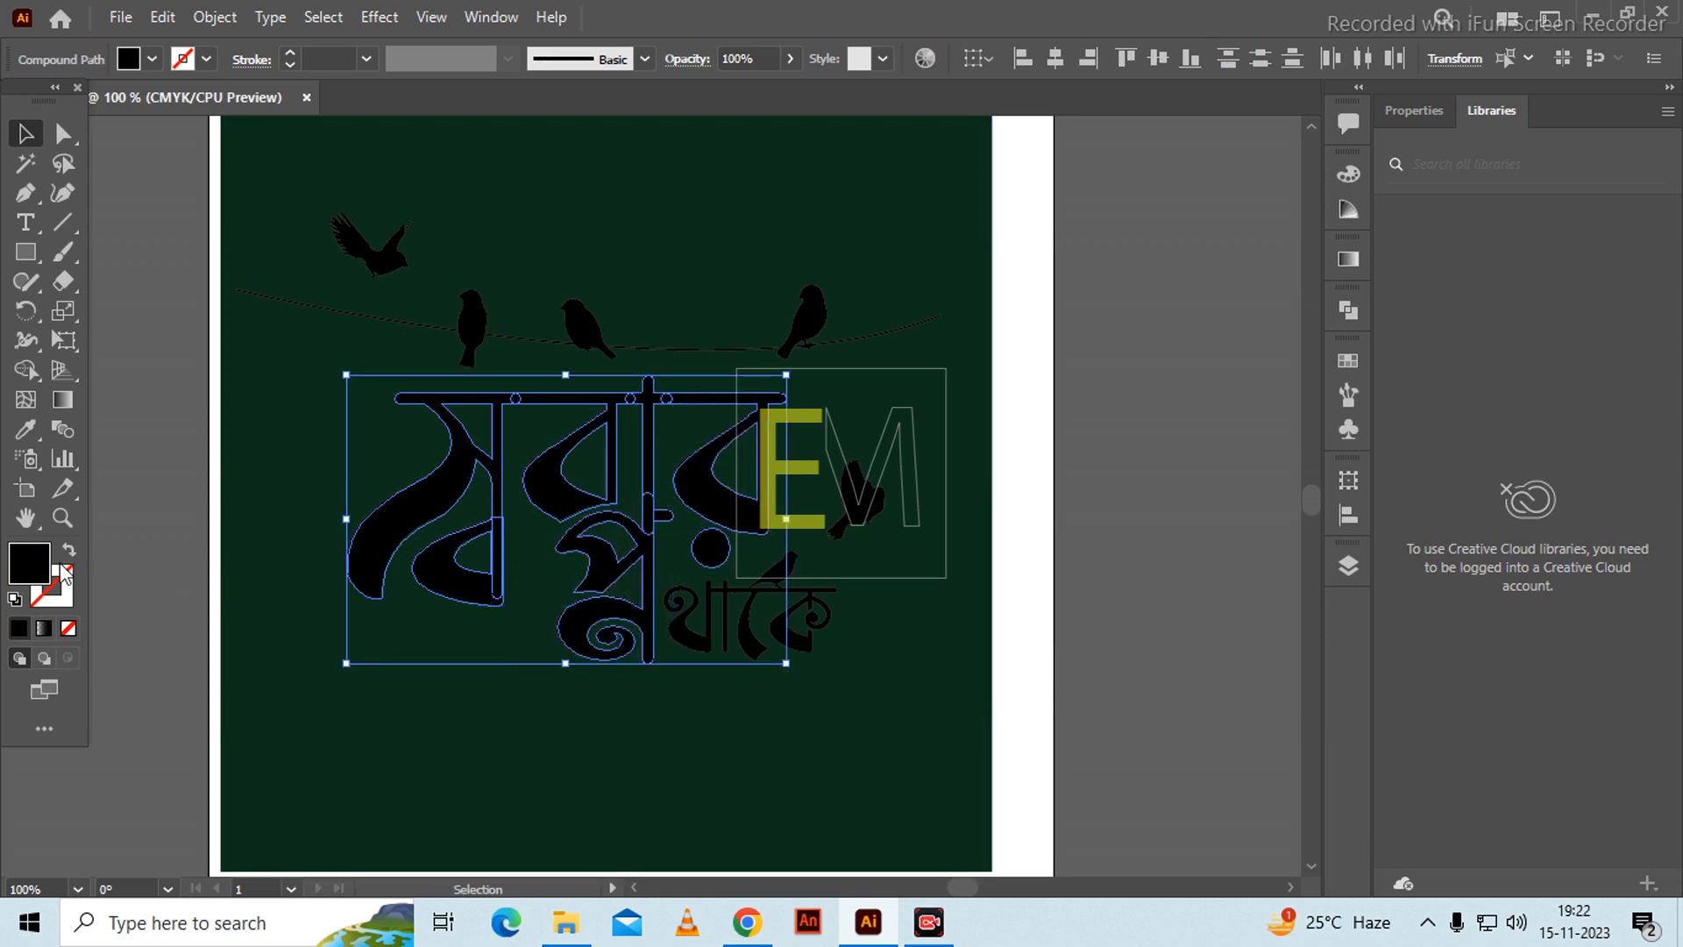
pyautogui.doubleClick(26, 562)
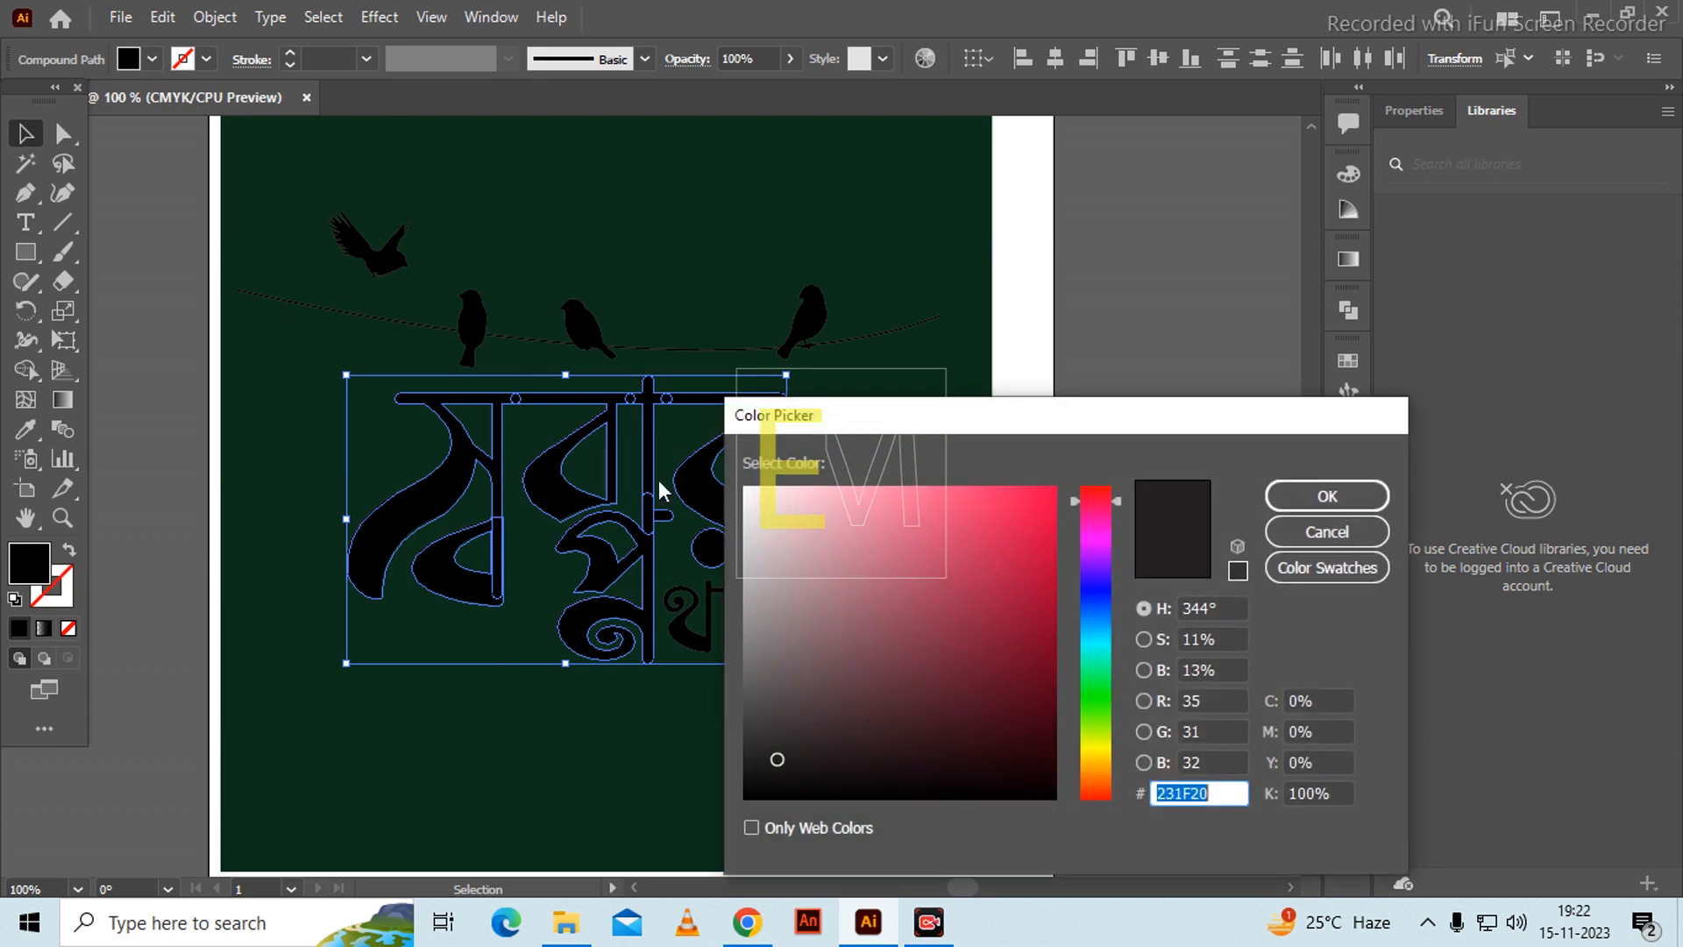
pyautogui.click(1101, 737)
pyautogui.click(1040, 497)
pyautogui.click(1328, 496)
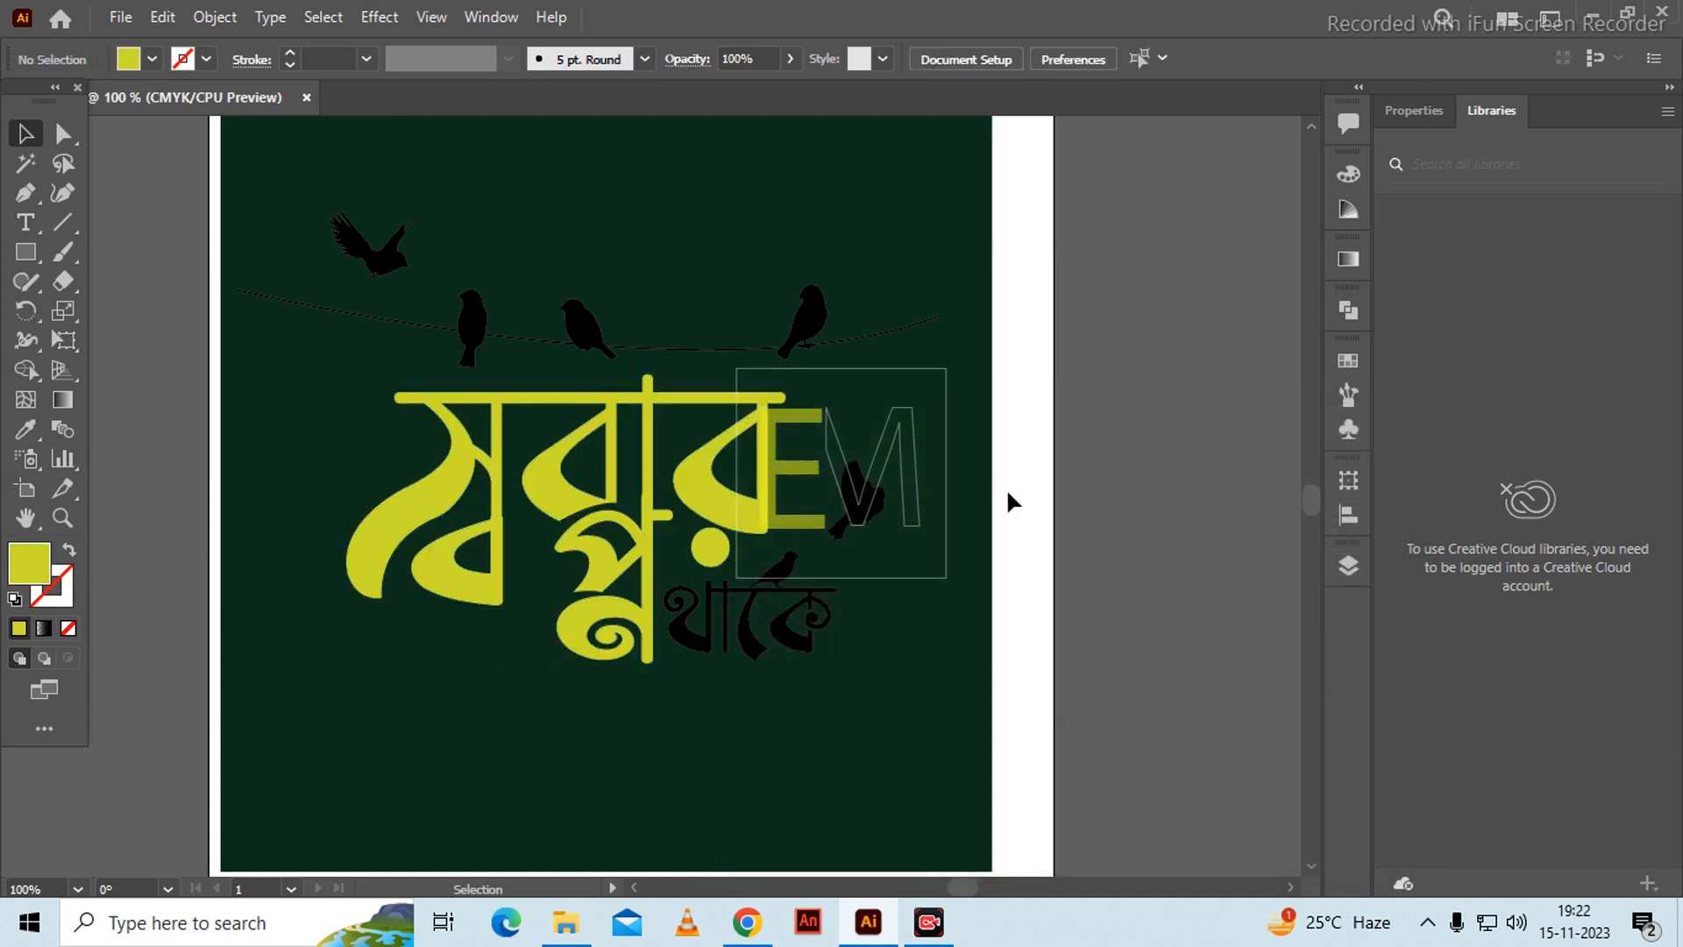
# - Change the fill of the word থাকে to white
pyautogui.click(717, 656)
pyautogui.scroll(2, 806, 638)
pyautogui.moveTo(758, 607); pyautogui.dragTo(895, 592)
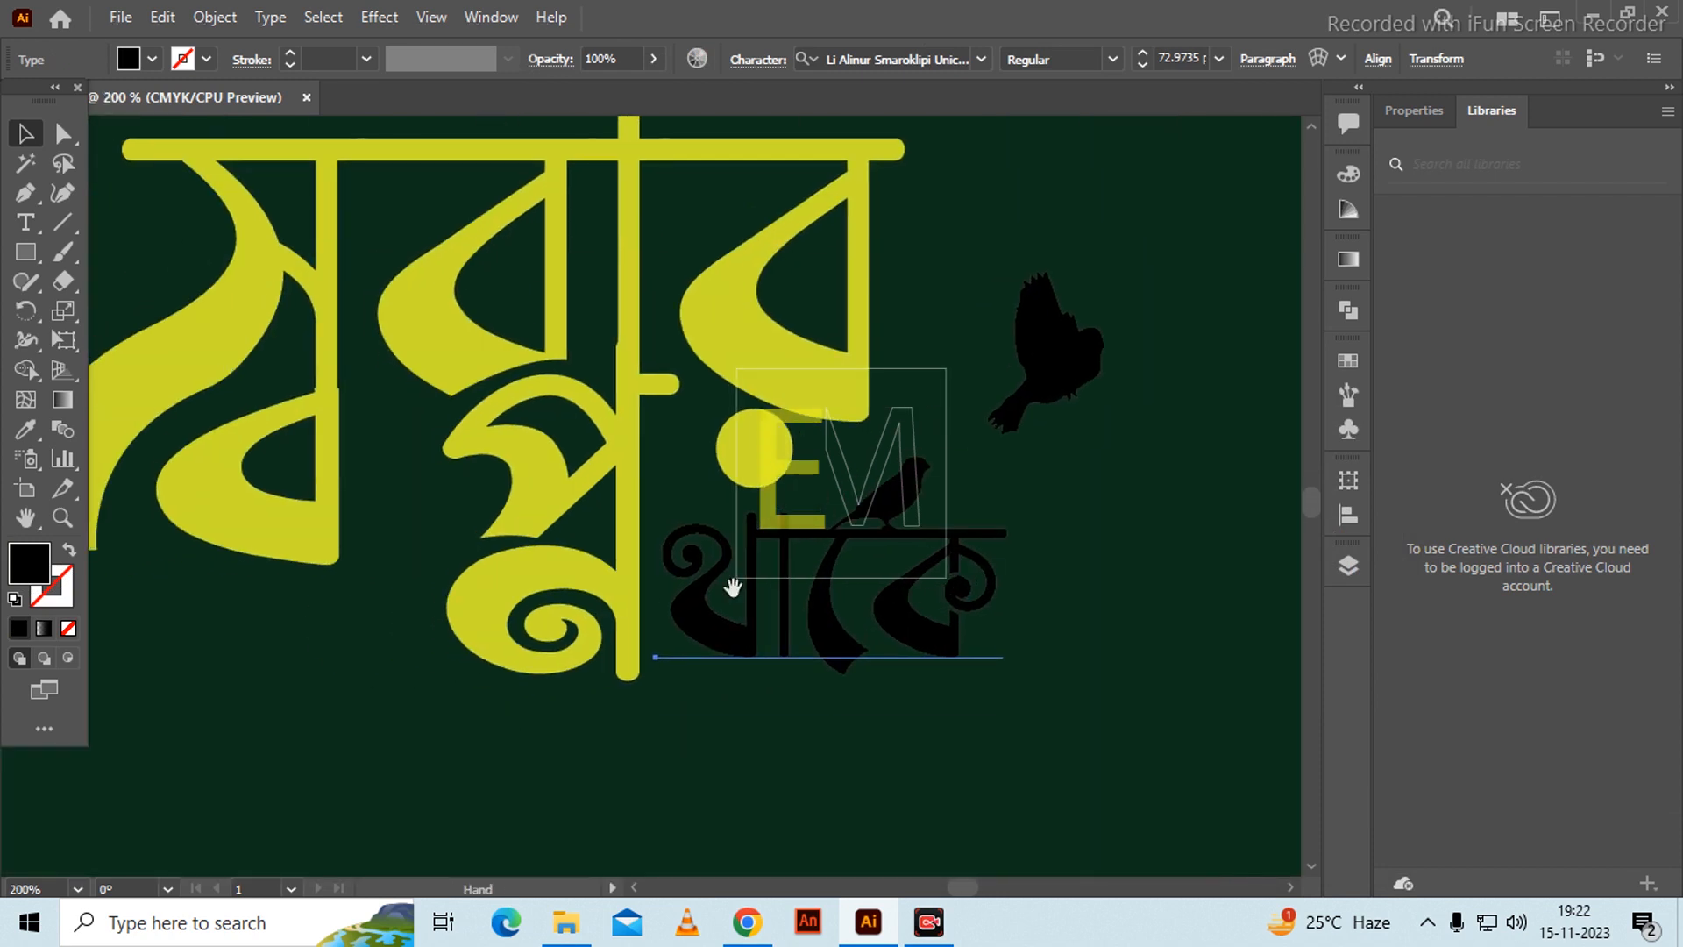
pyautogui.doubleClick(28, 562)
pyautogui.moveTo(763, 549); pyautogui.dragTo(728, 442)
pyautogui.scroll(-2, 943, 460)
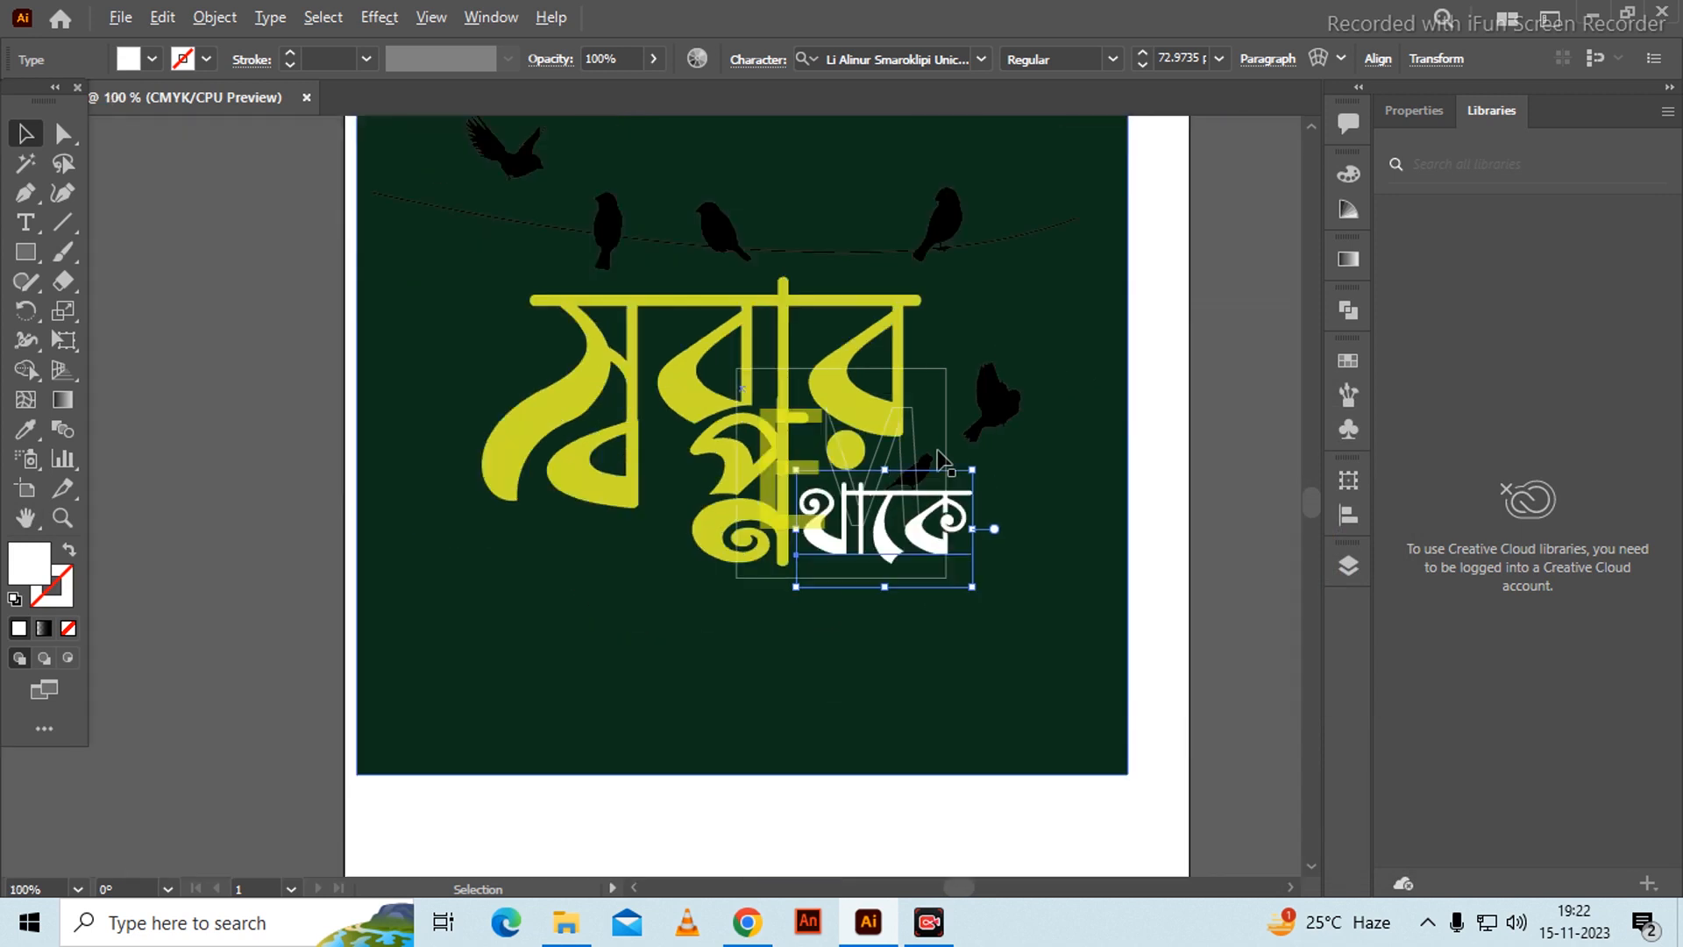
pyautogui.click(1196, 408)
pyautogui.moveTo(1196, 408); pyautogui.dragTo(1116, 549)
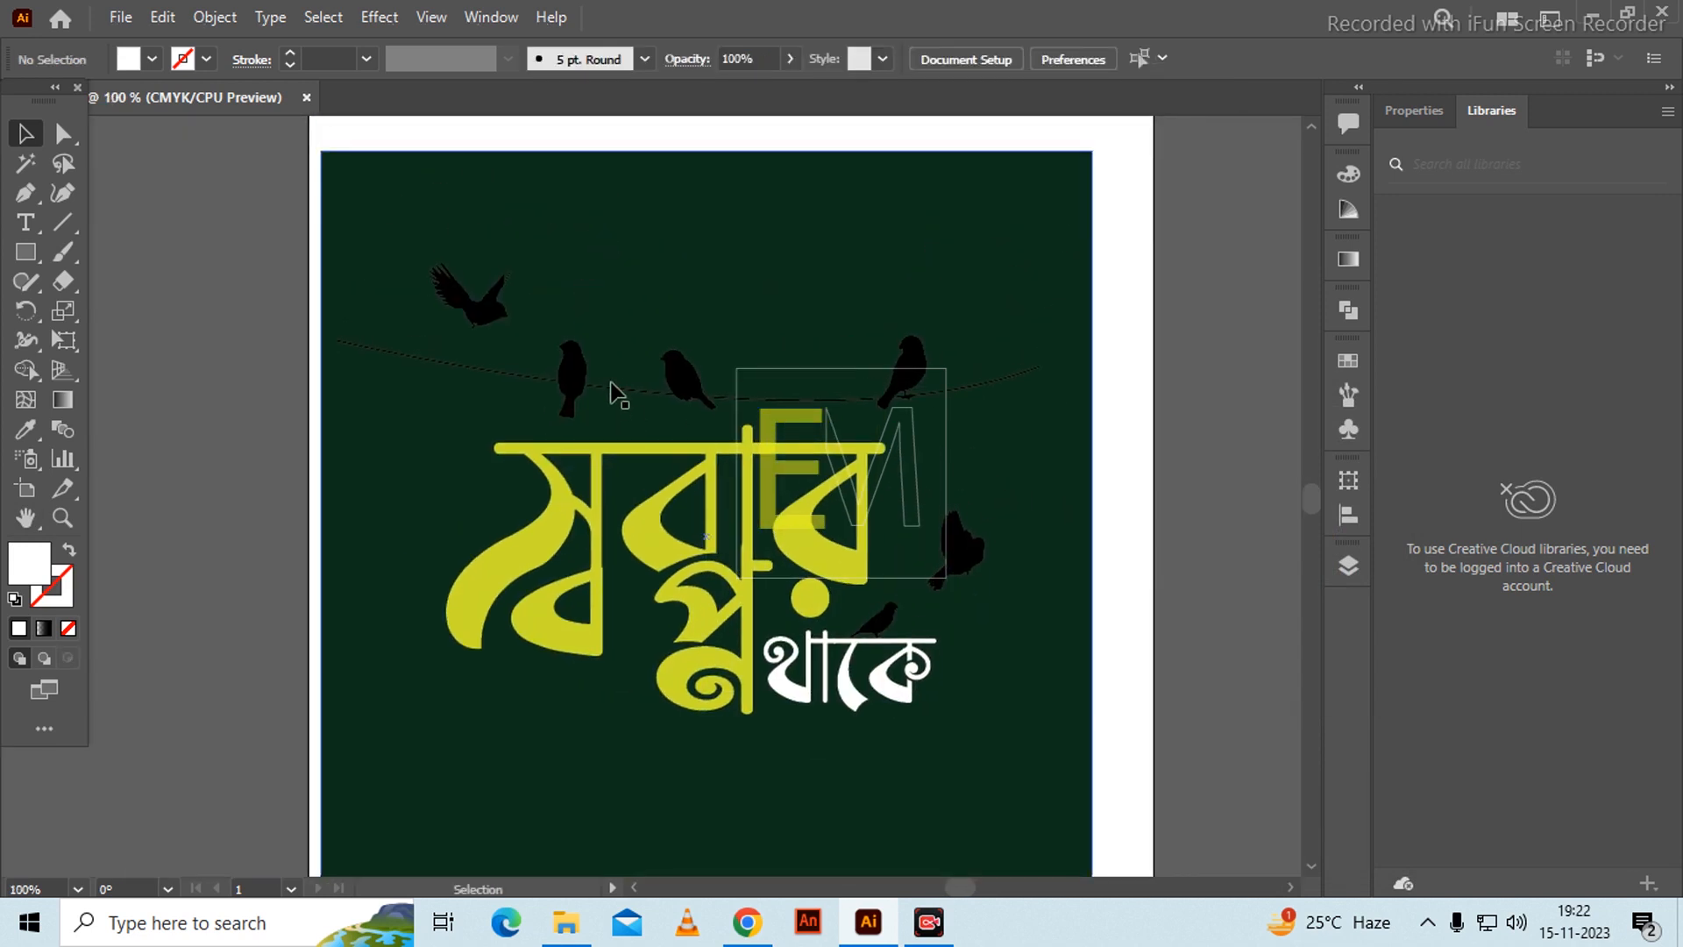
pyautogui.click(643, 377)
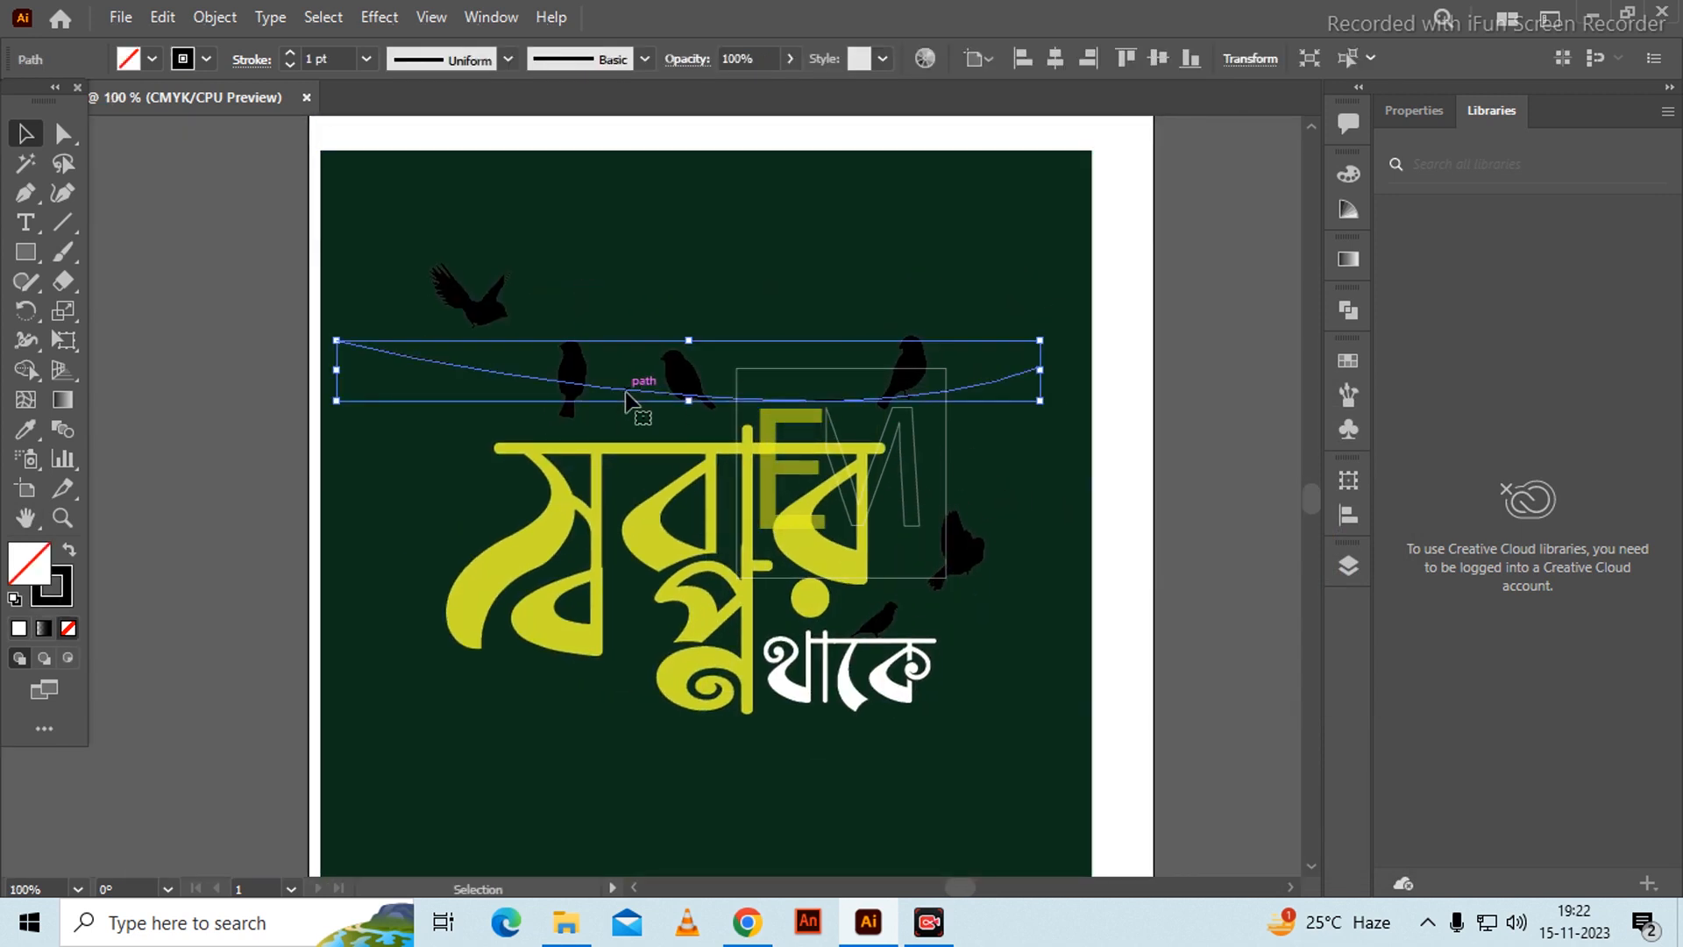
pyautogui.click(1118, 246)
pyautogui.click(662, 213)
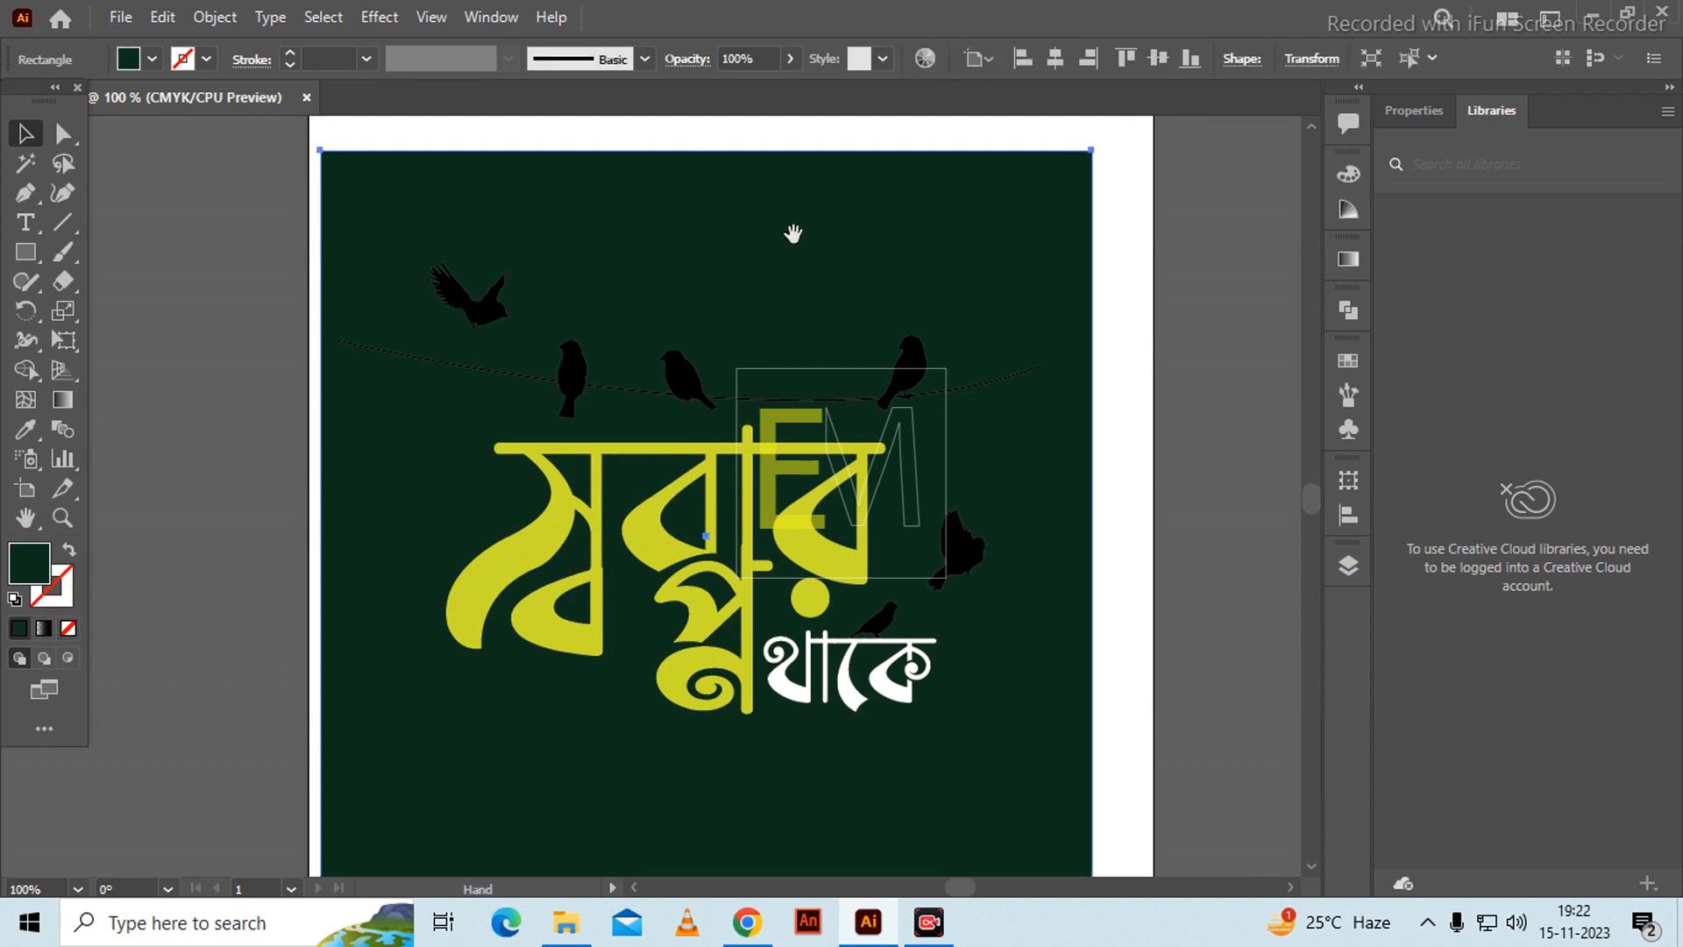
pyautogui.scroll(2, 754, 289)
pyautogui.moveTo(692, 323); pyautogui.dragTo(699, 204)
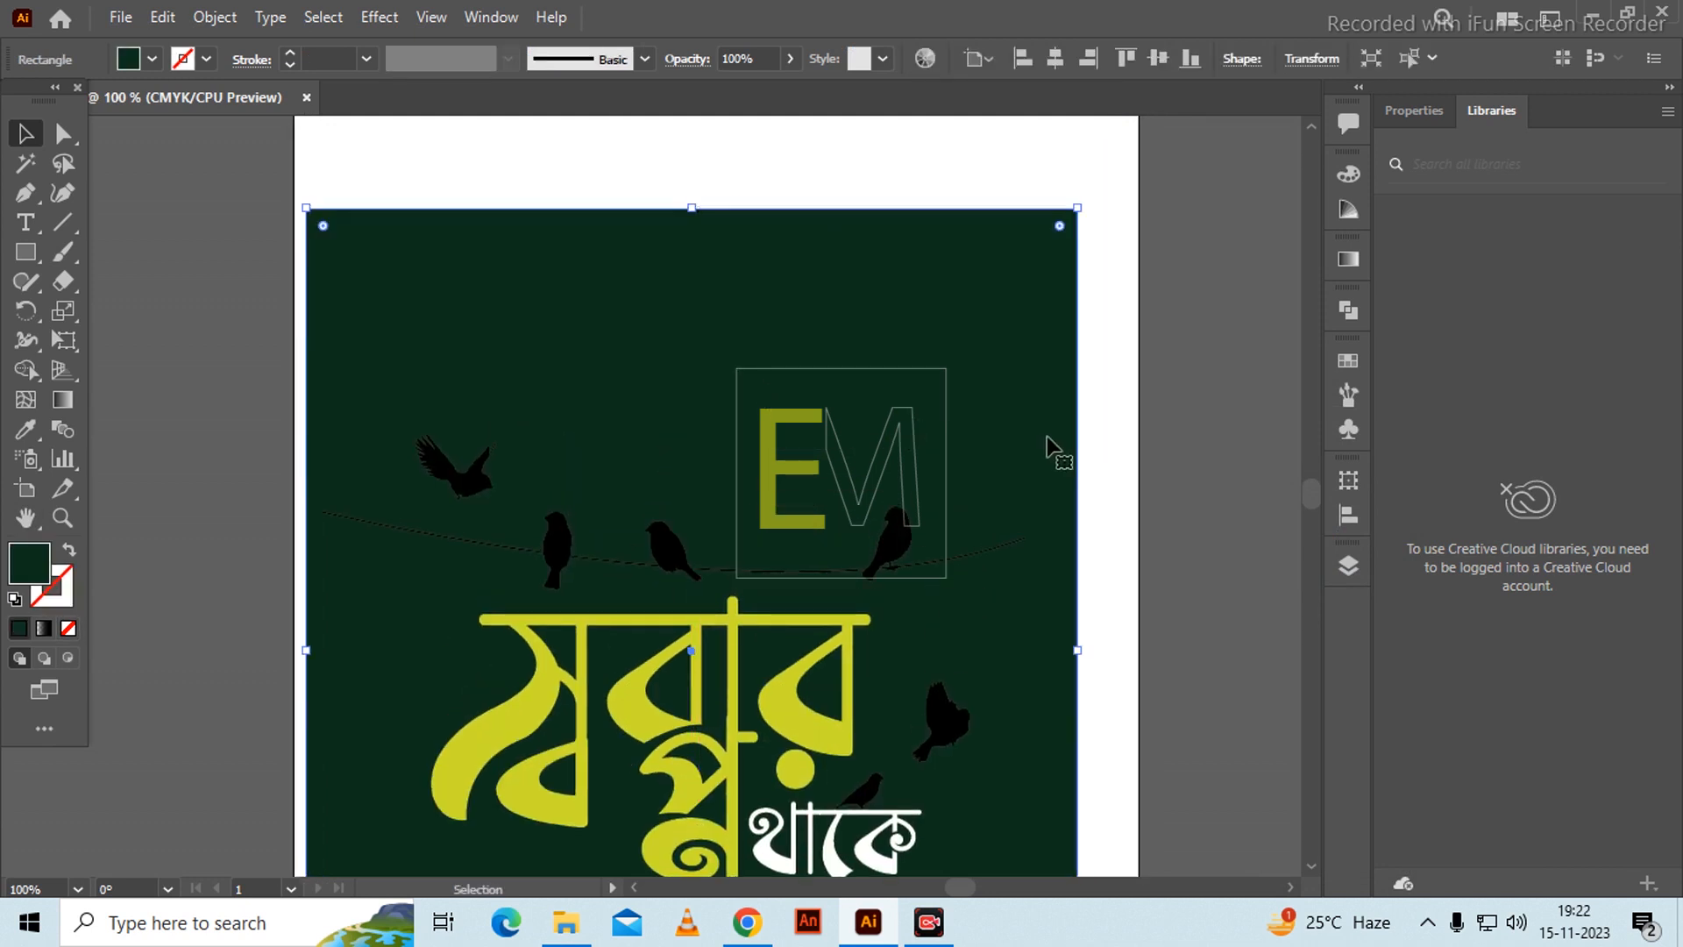
pyautogui.click(1106, 470)
# - Draw a circle over the wire above the lettering of সবার and fill it with white, FFFFFF
pyautogui.moveTo(31, 253); pyautogui.dragTo(105, 308)
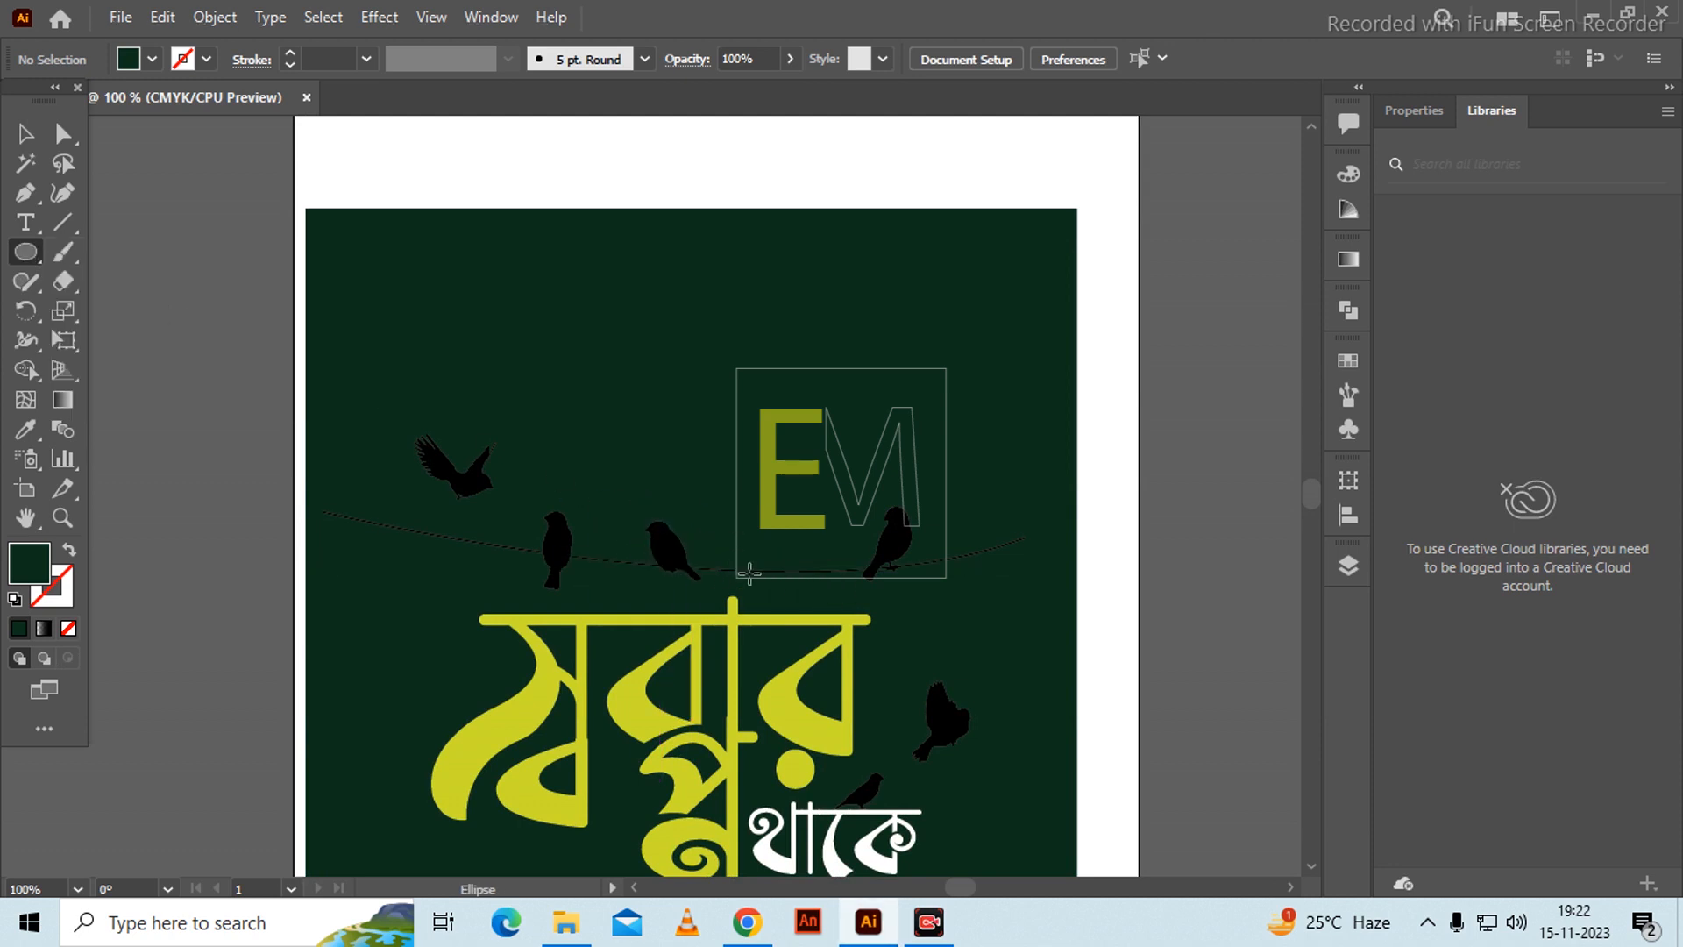
pyautogui.moveTo(740, 561)
pyautogui.mouseDown()
pyautogui.moveTo(819, 659)
pyautogui.moveTo(841, 661)
pyautogui.mouseUp()
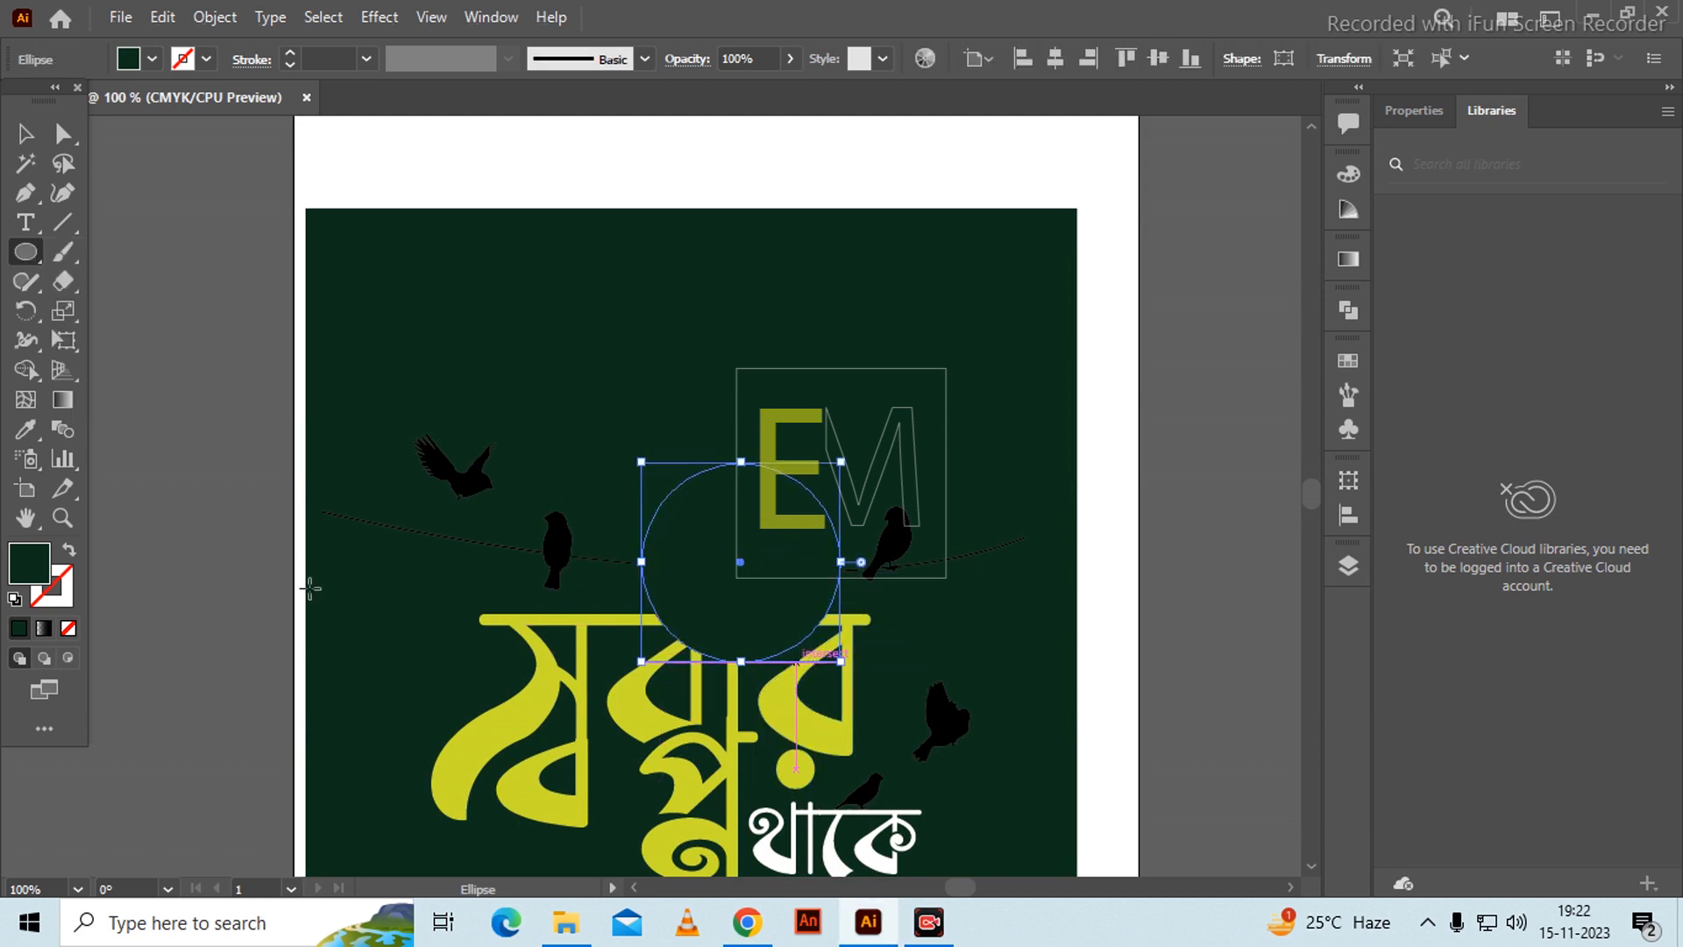
pyautogui.doubleClick(35, 575)
pyautogui.write('ffffff')
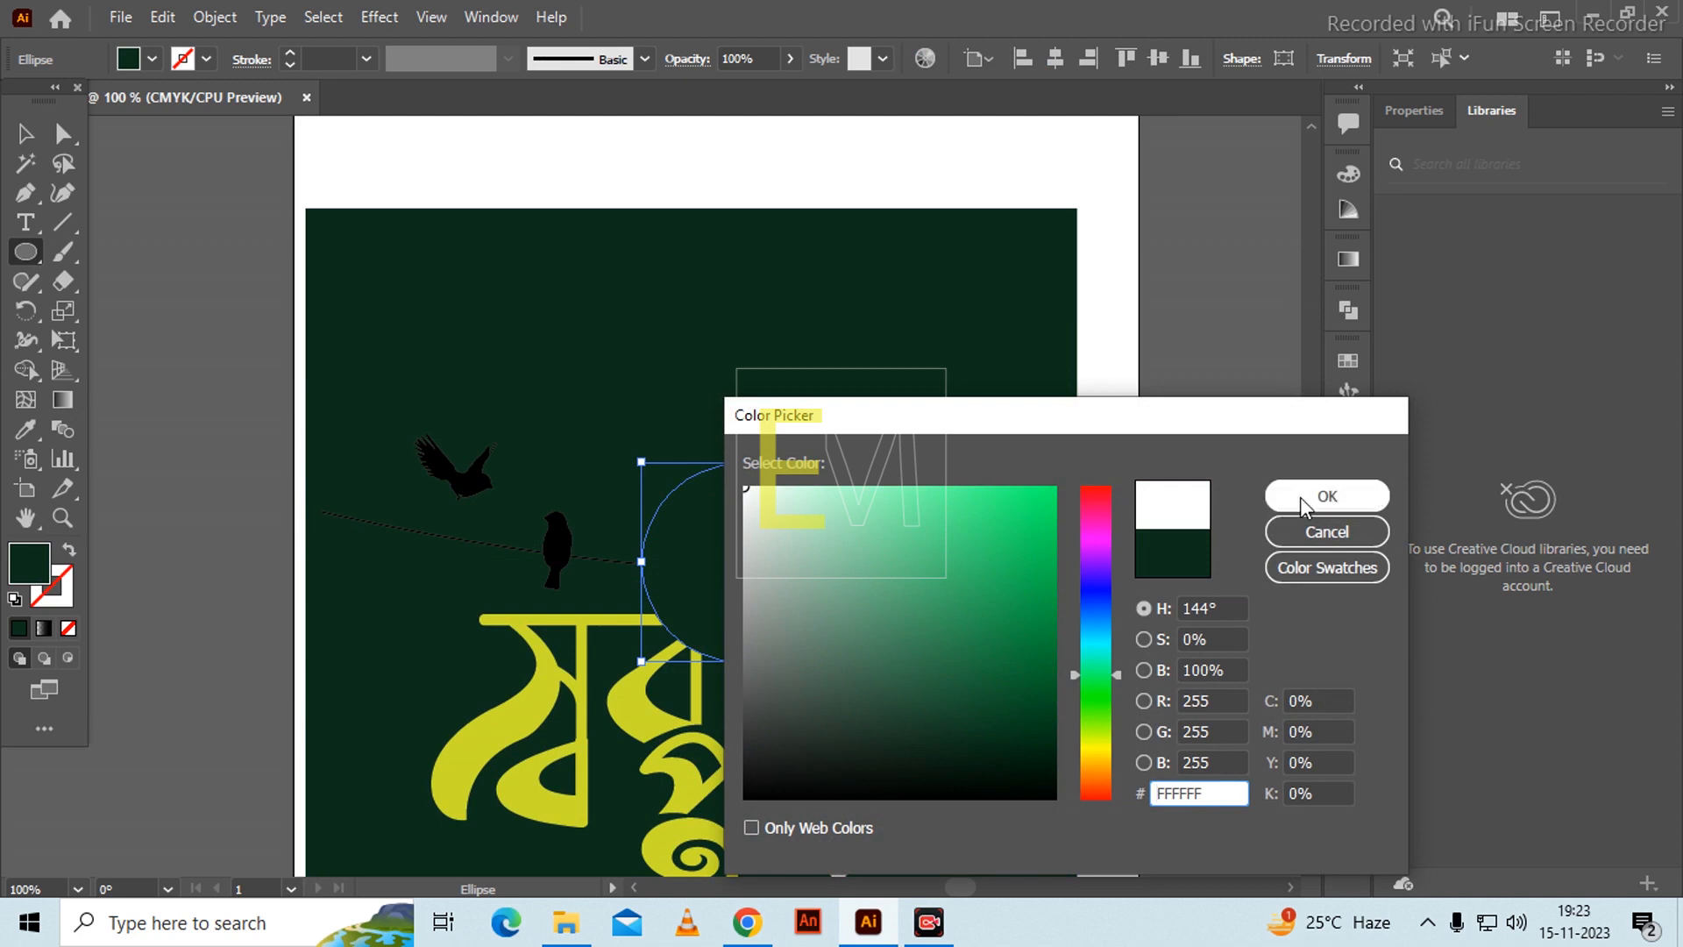
pyautogui.click(1351, 492)
pyautogui.click(26, 133)
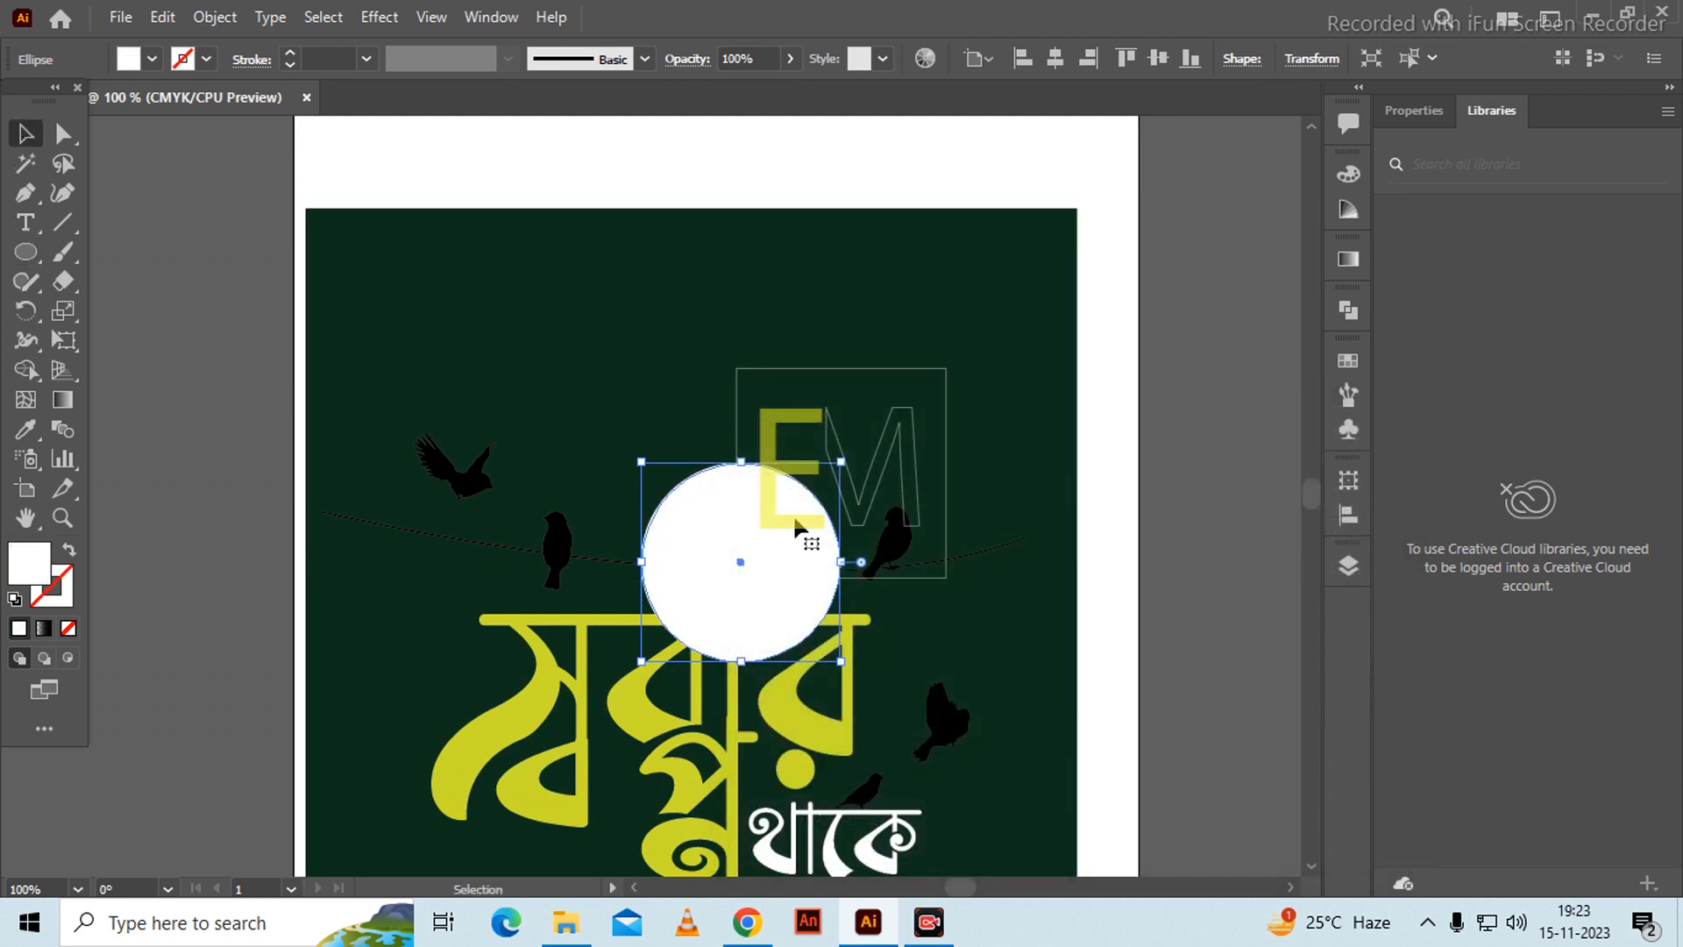
# - Send the white circle behind the birds, wire and lettering, and move it slightly up so it rises above সবার
pyautogui.press('a')
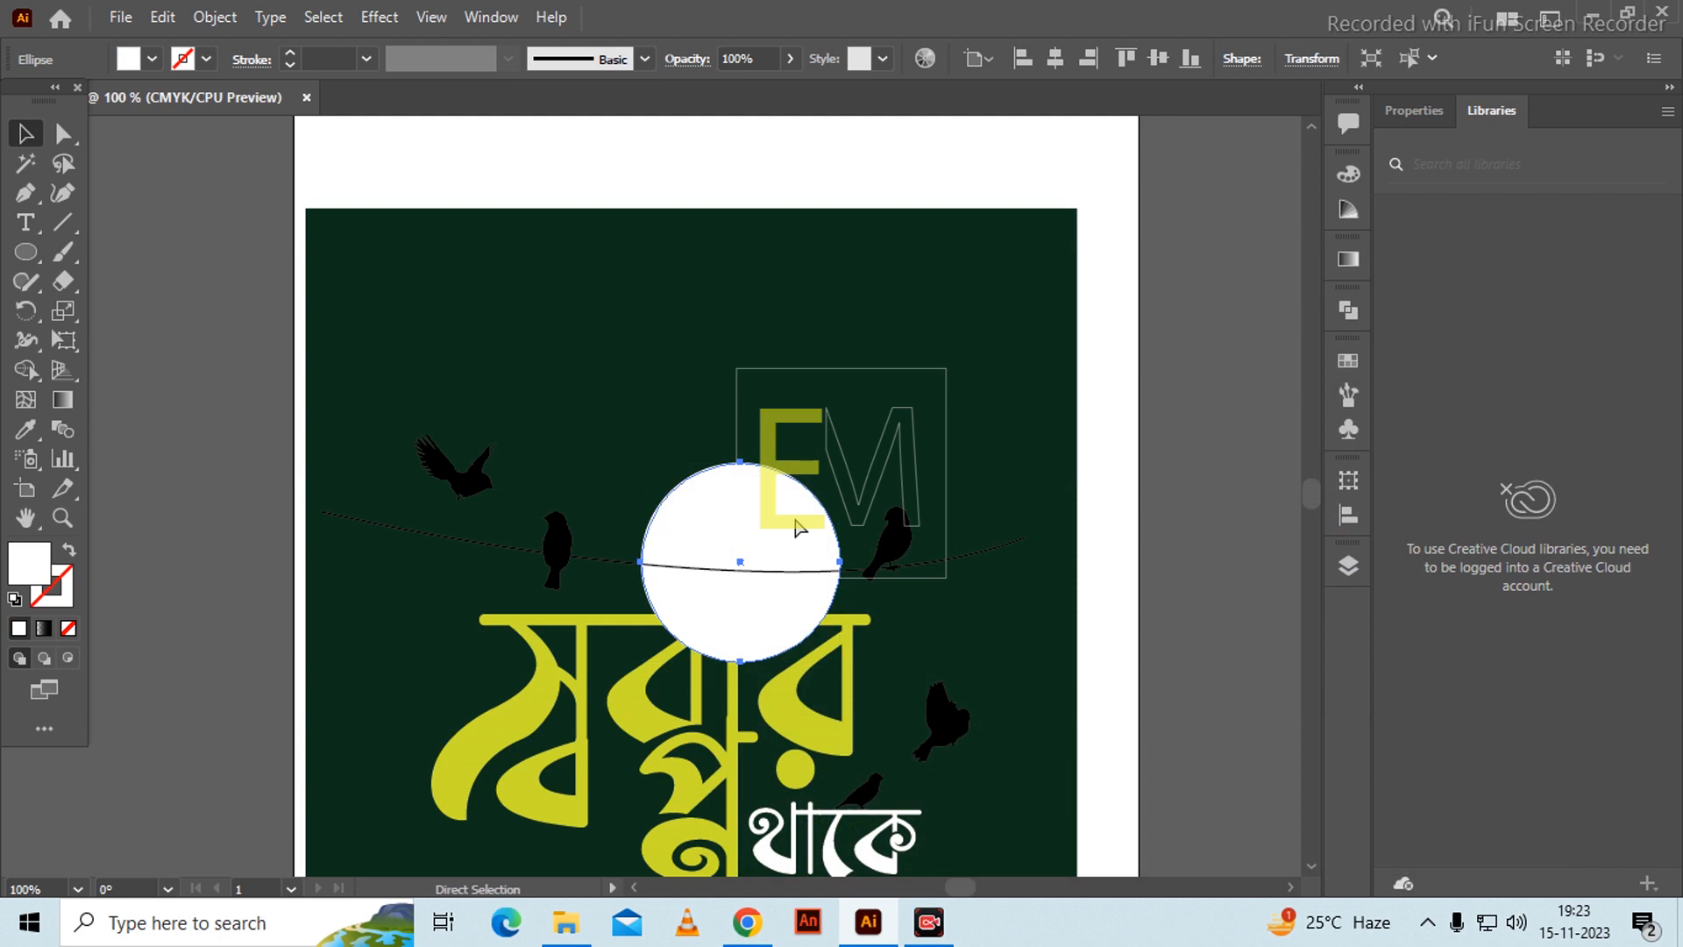
pyautogui.hotkey('ctrl', '[')
pyautogui.hotkey('ctrl', '[')
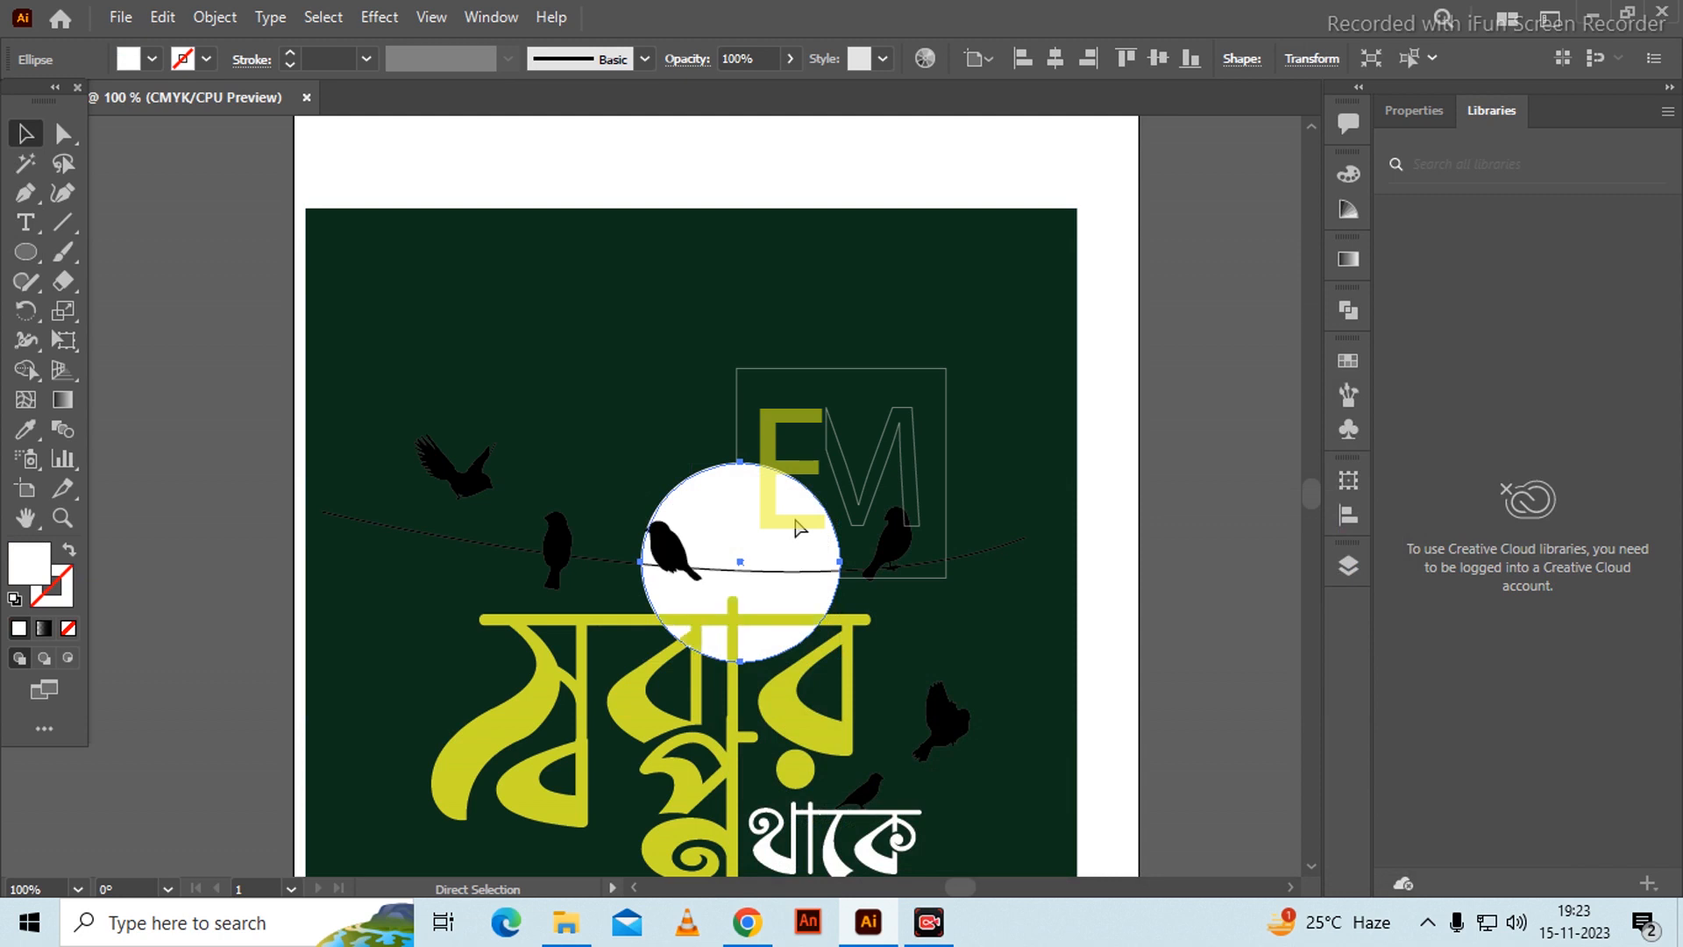
pyautogui.press('v')
pyautogui.moveTo(794, 520); pyautogui.dragTo(798, 489)
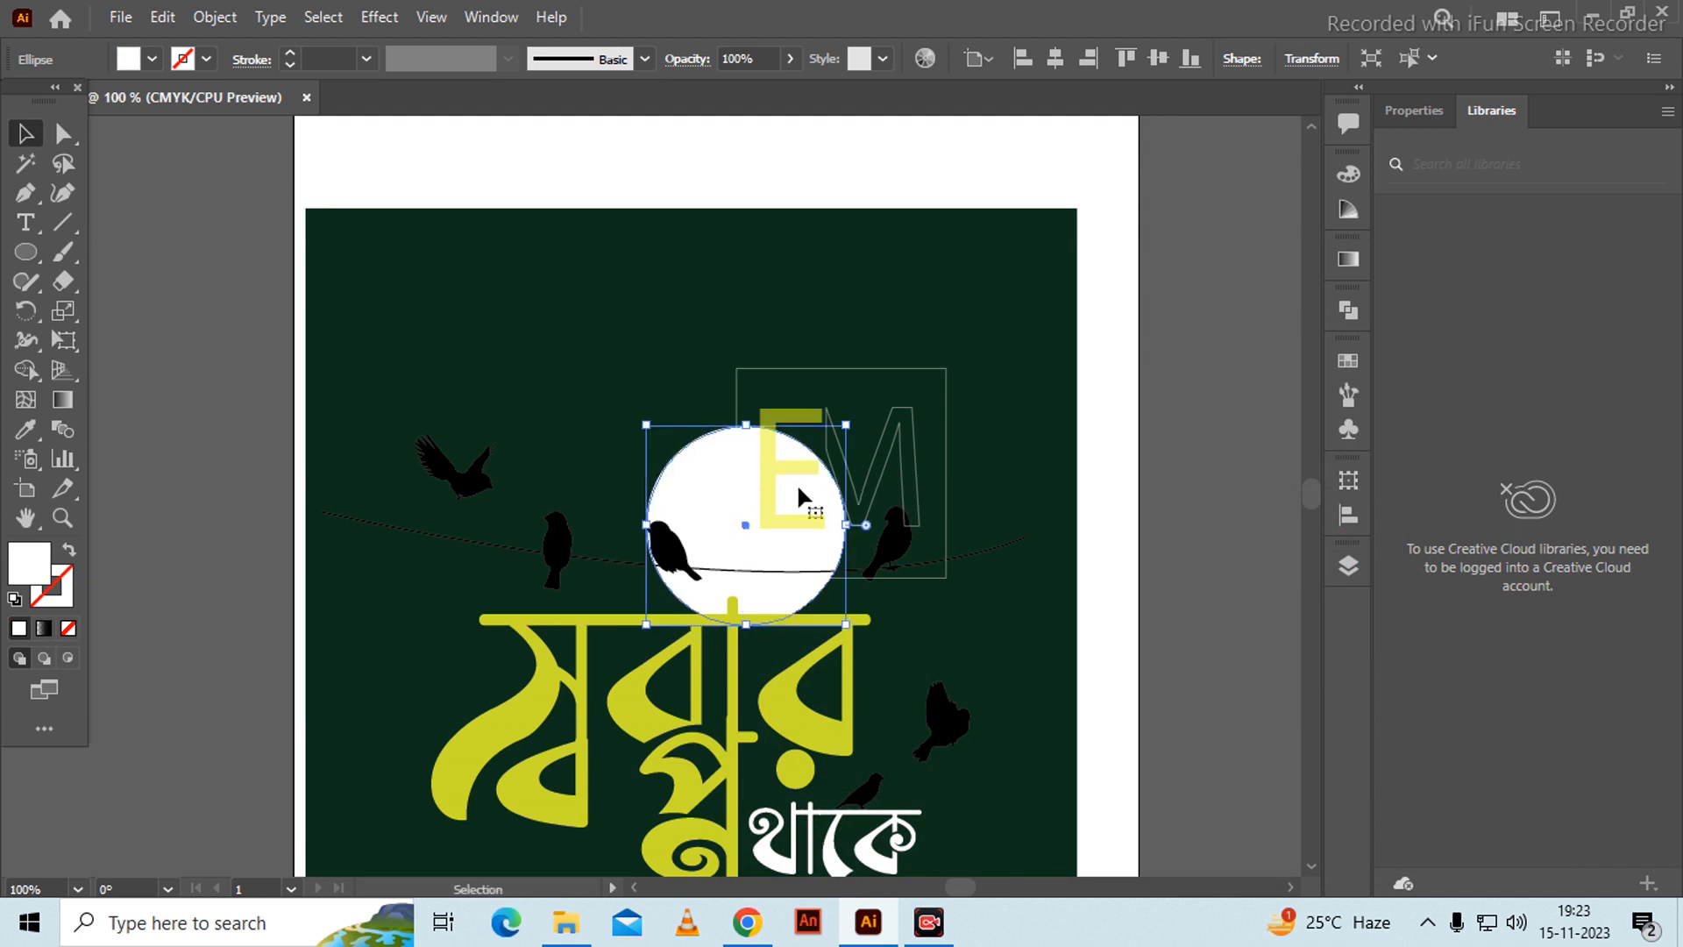
pyautogui.click(1166, 538)
# - Try the white of থাকে on the small bird perched on that word, and undo the recolouring
pyautogui.scroll(-2, 1017, 431)
pyautogui.moveTo(1029, 527); pyautogui.dragTo(928, 511)
pyautogui.scroll(2, 932, 537)
pyautogui.click(871, 544)
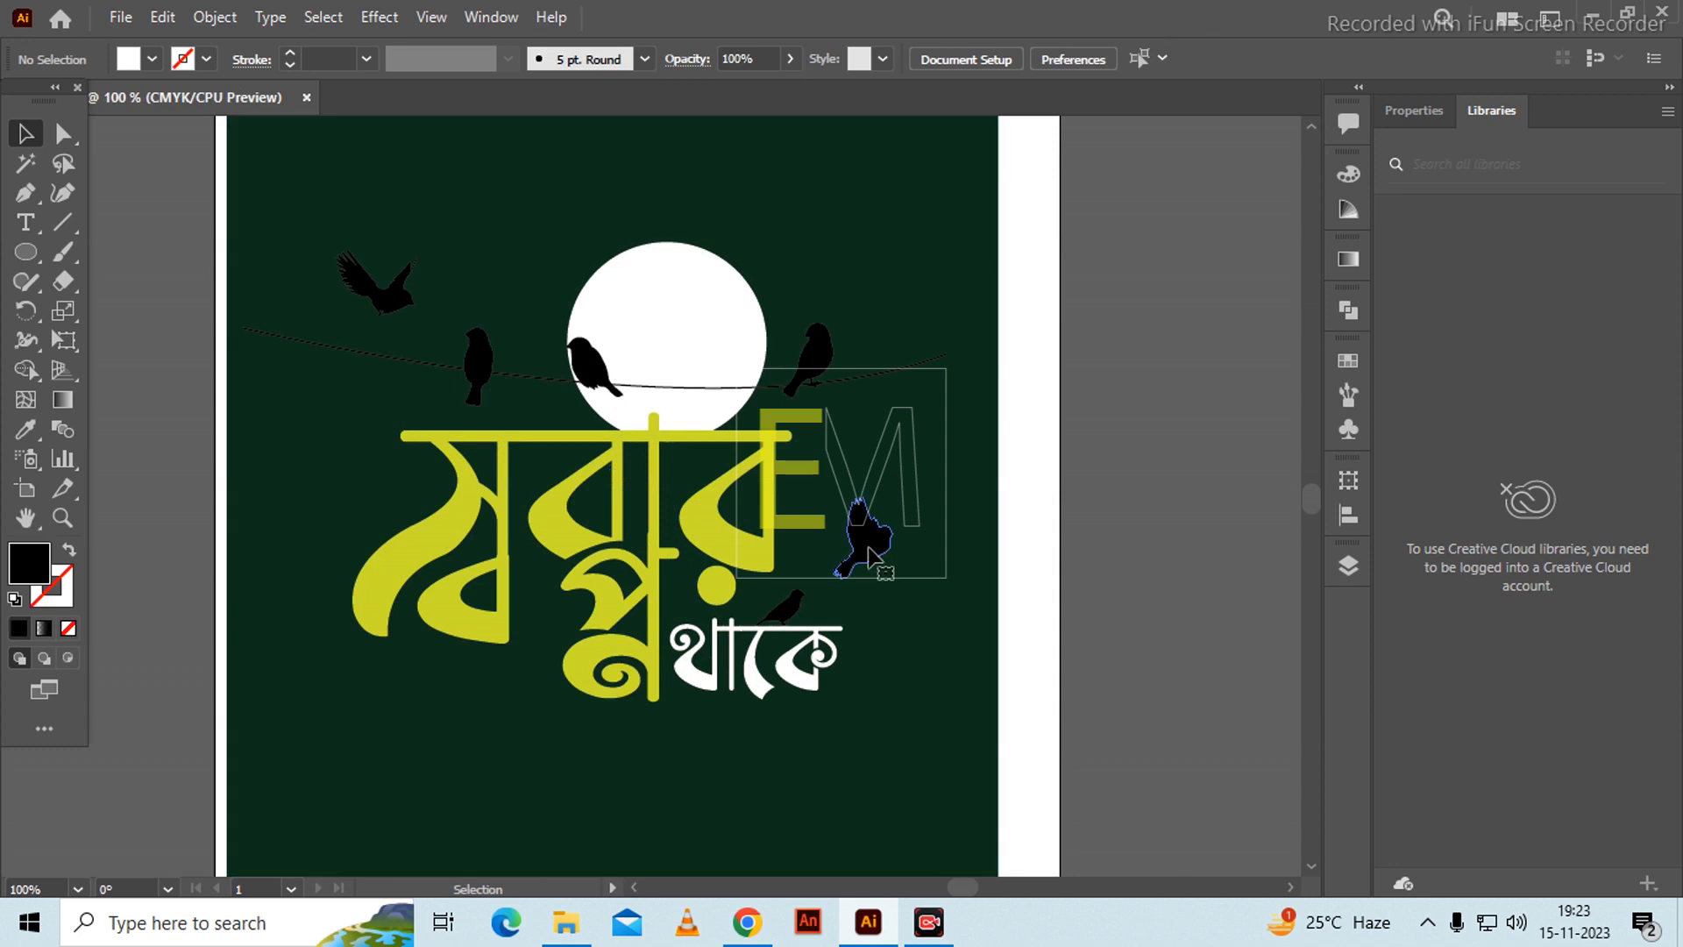
pyautogui.click(784, 608)
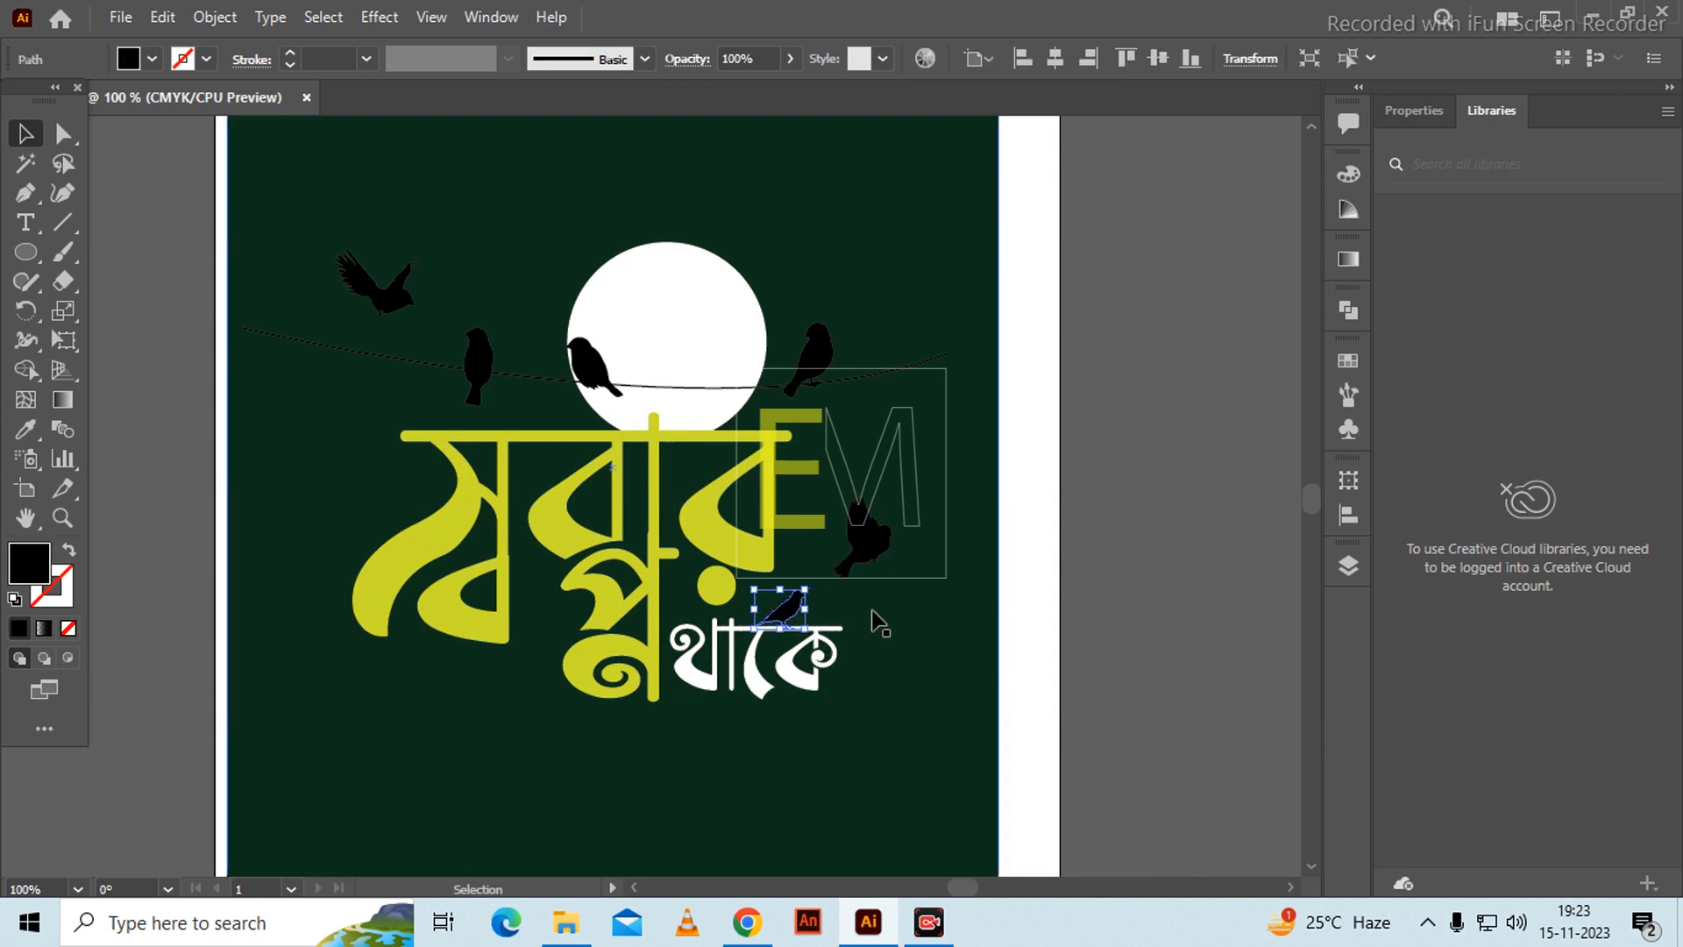
pyautogui.press('i')
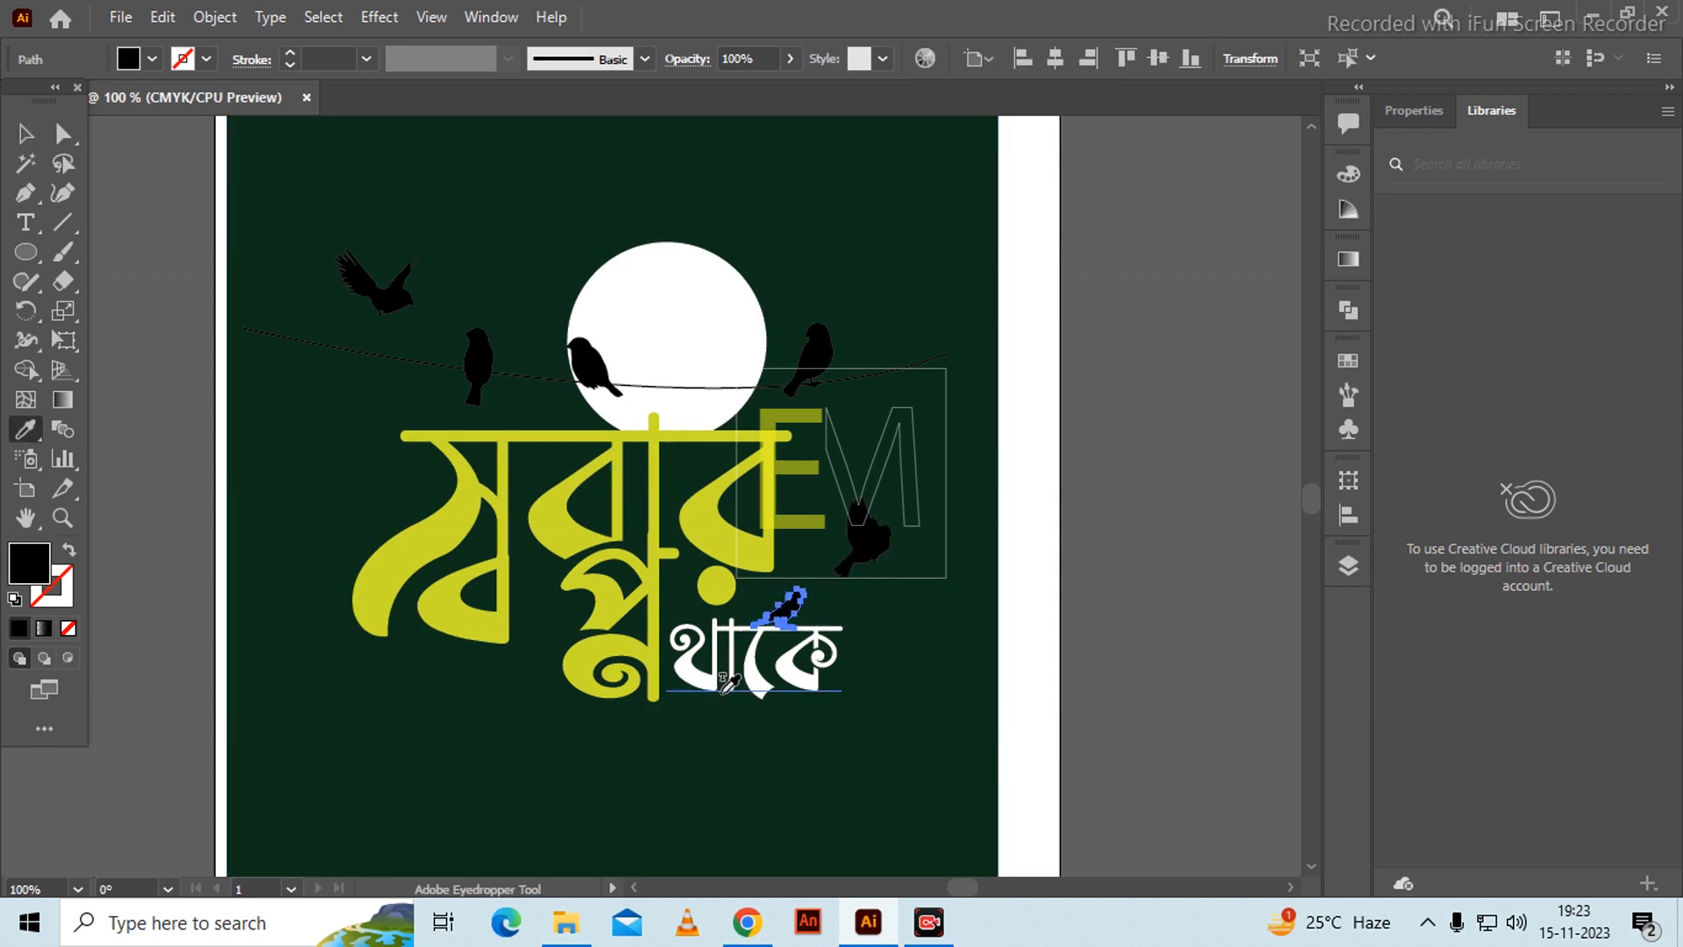
pyautogui.click(710, 671)
pyautogui.click(25, 133)
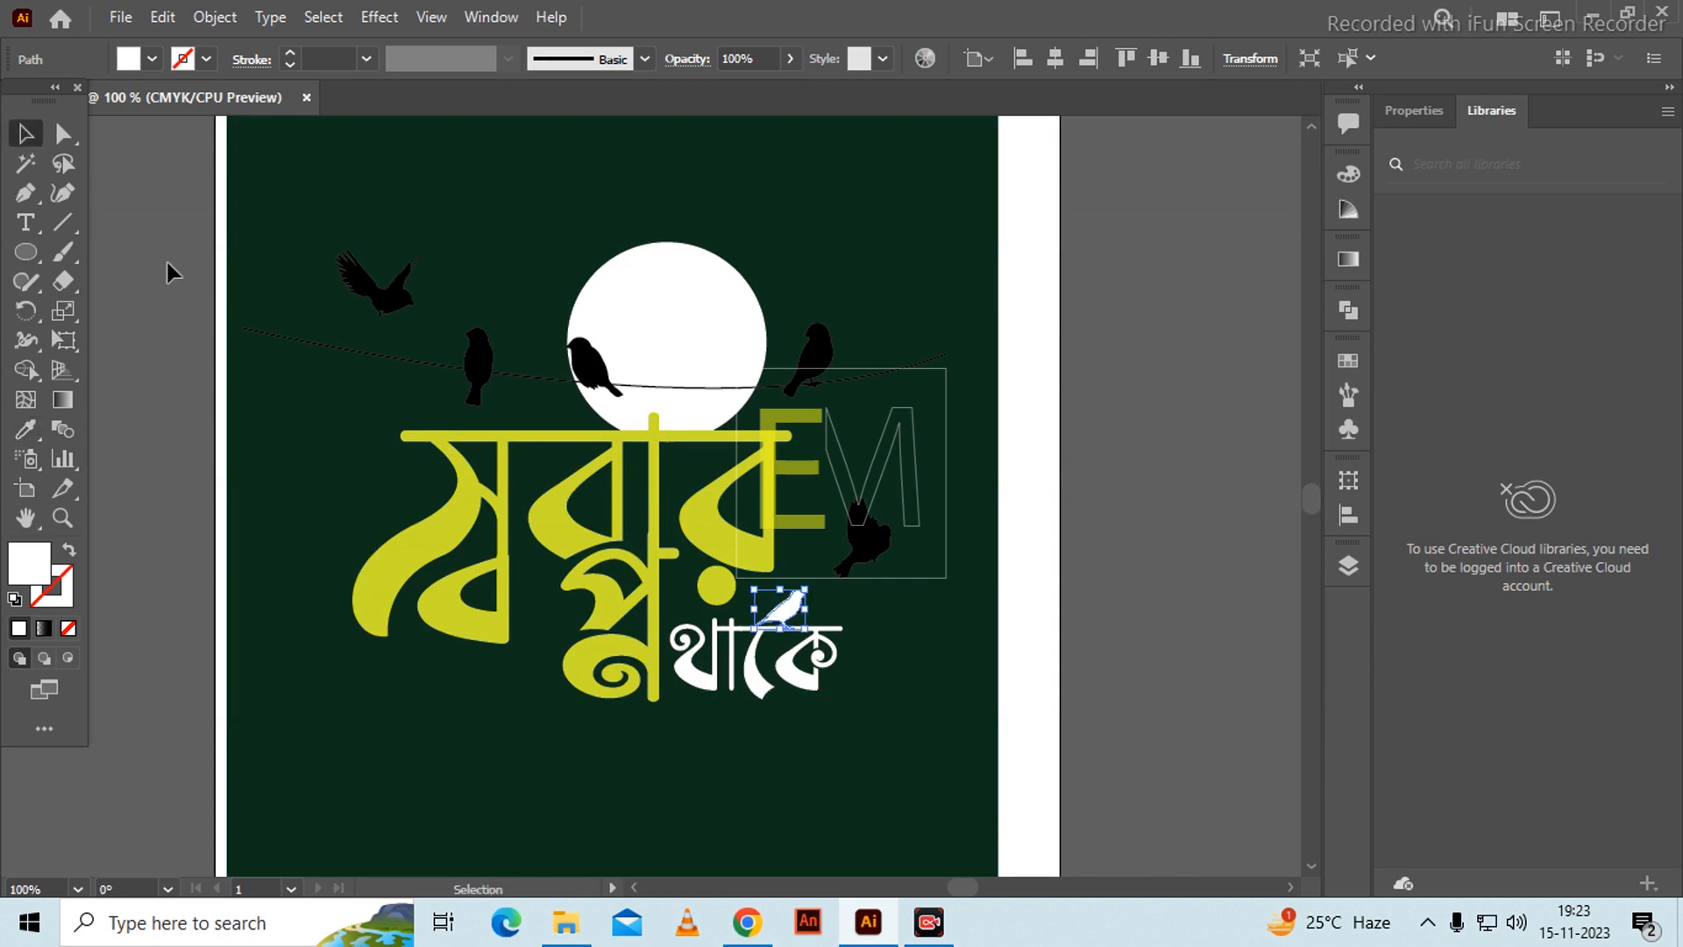
pyautogui.click(165, 260)
pyautogui.scroll(-1, 546, 429)
pyautogui.scroll(1, 407, 452)
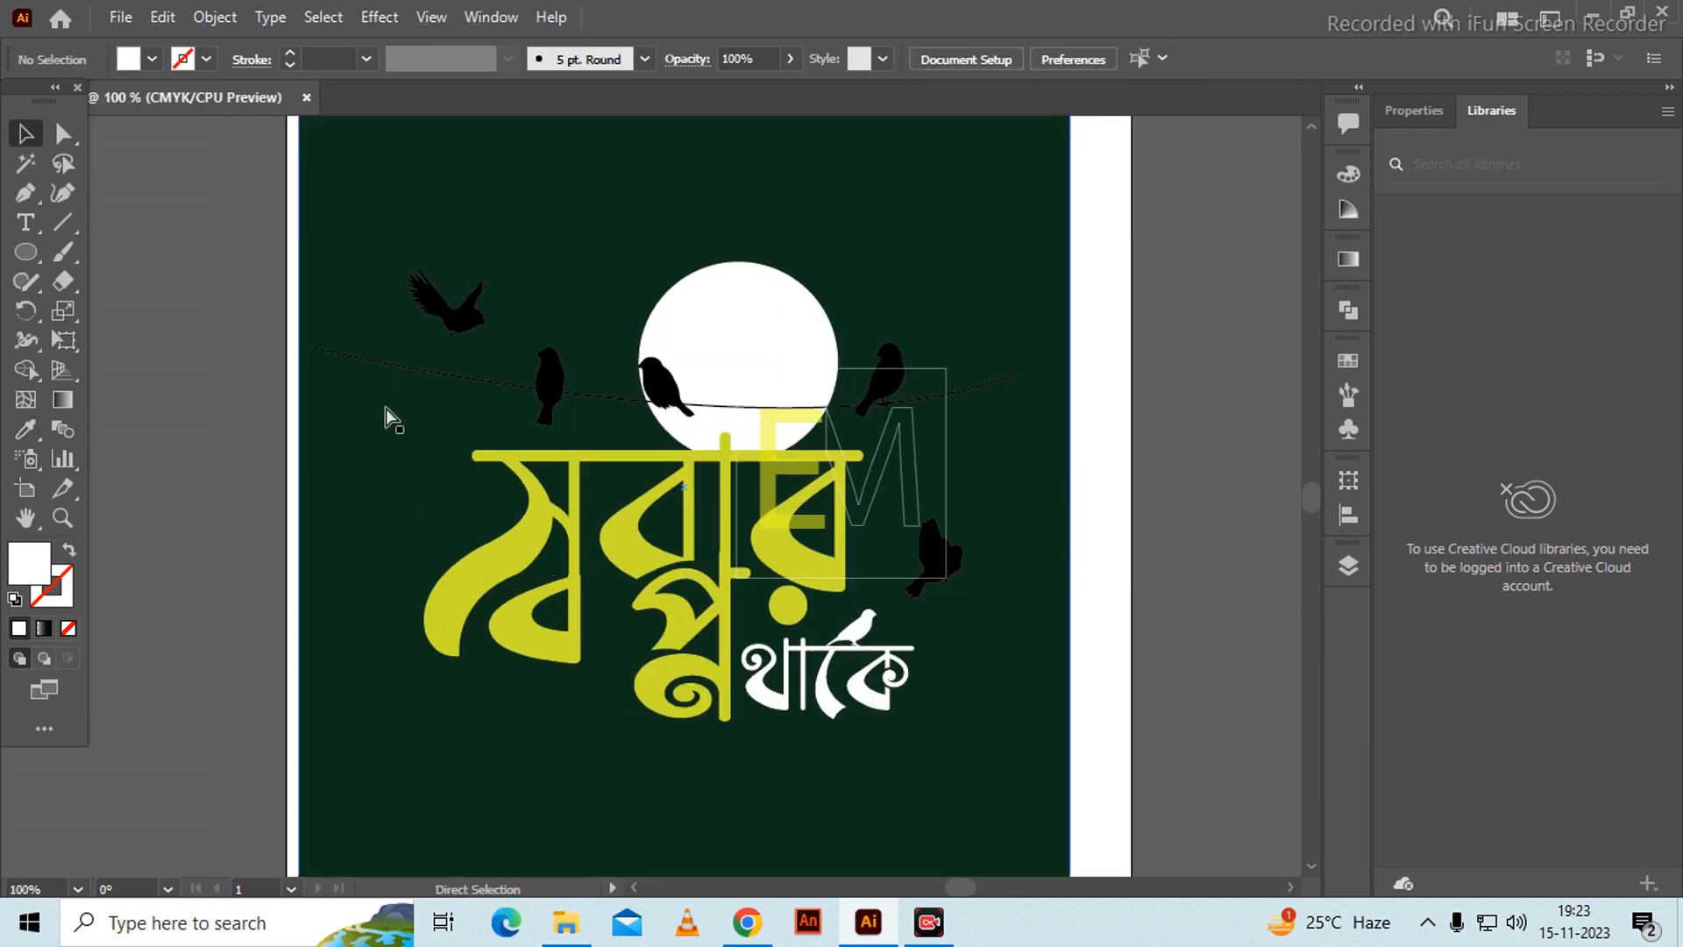
pyautogui.hotkey('ctrl', 'z')
pyautogui.click(1185, 422)
# - Change the fill of the background square to the lighter green 0F7237
pyautogui.moveTo(1141, 402); pyautogui.dragTo(1139, 431)
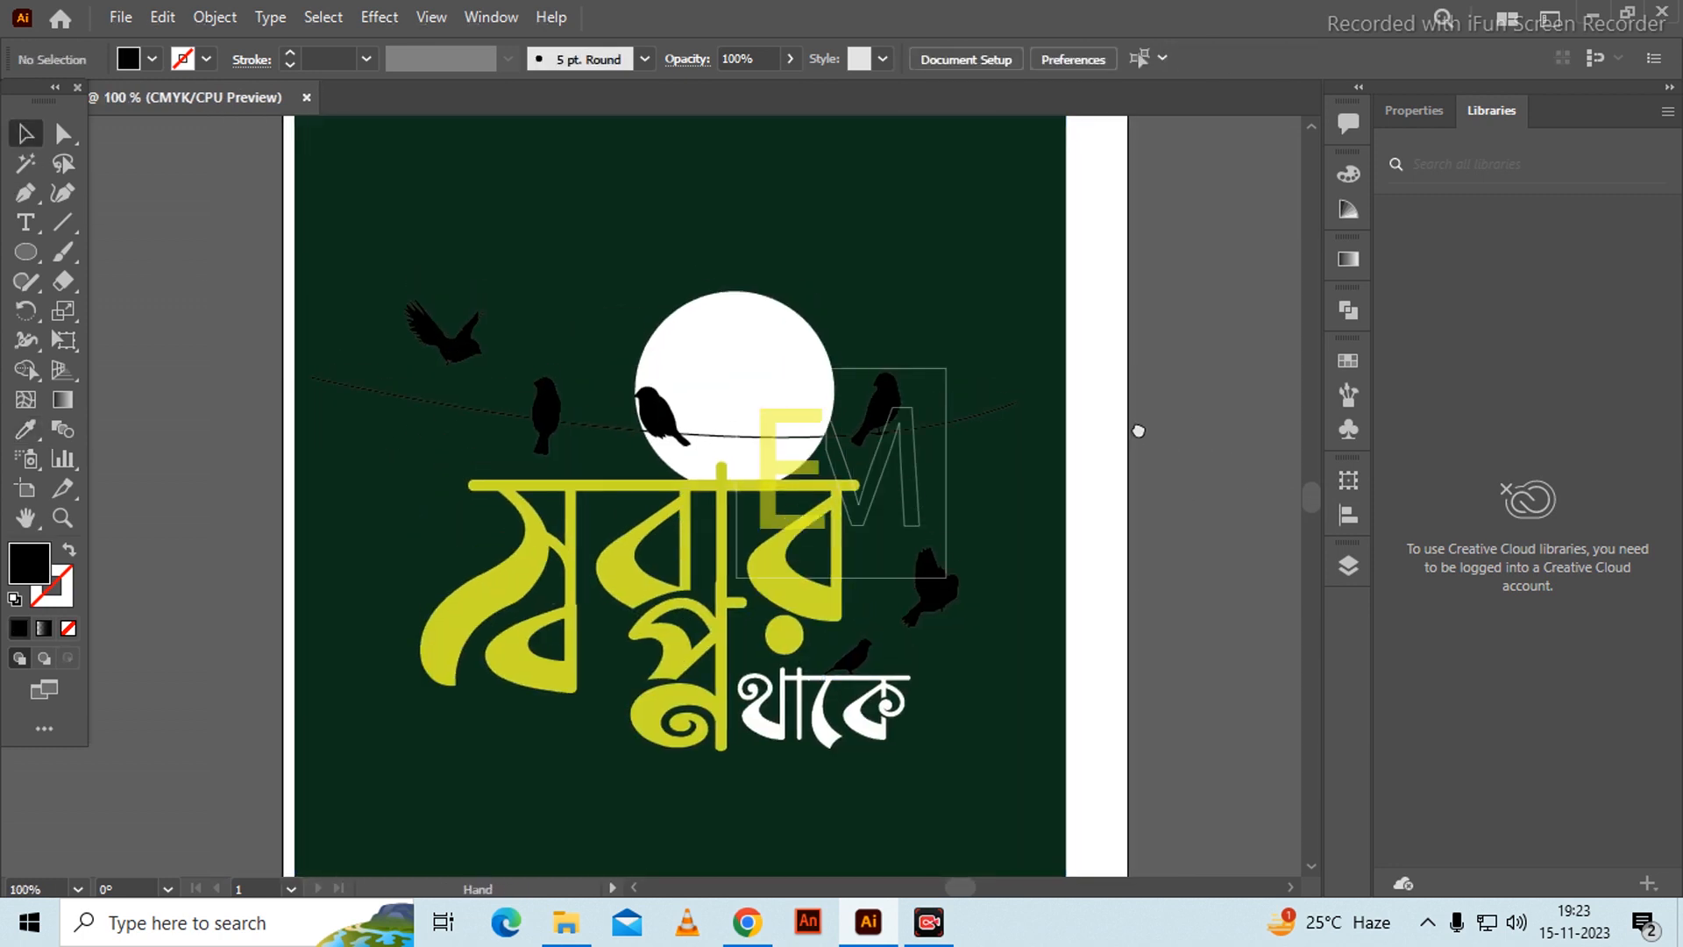
pyautogui.click(925, 321)
pyautogui.doubleClick(24, 571)
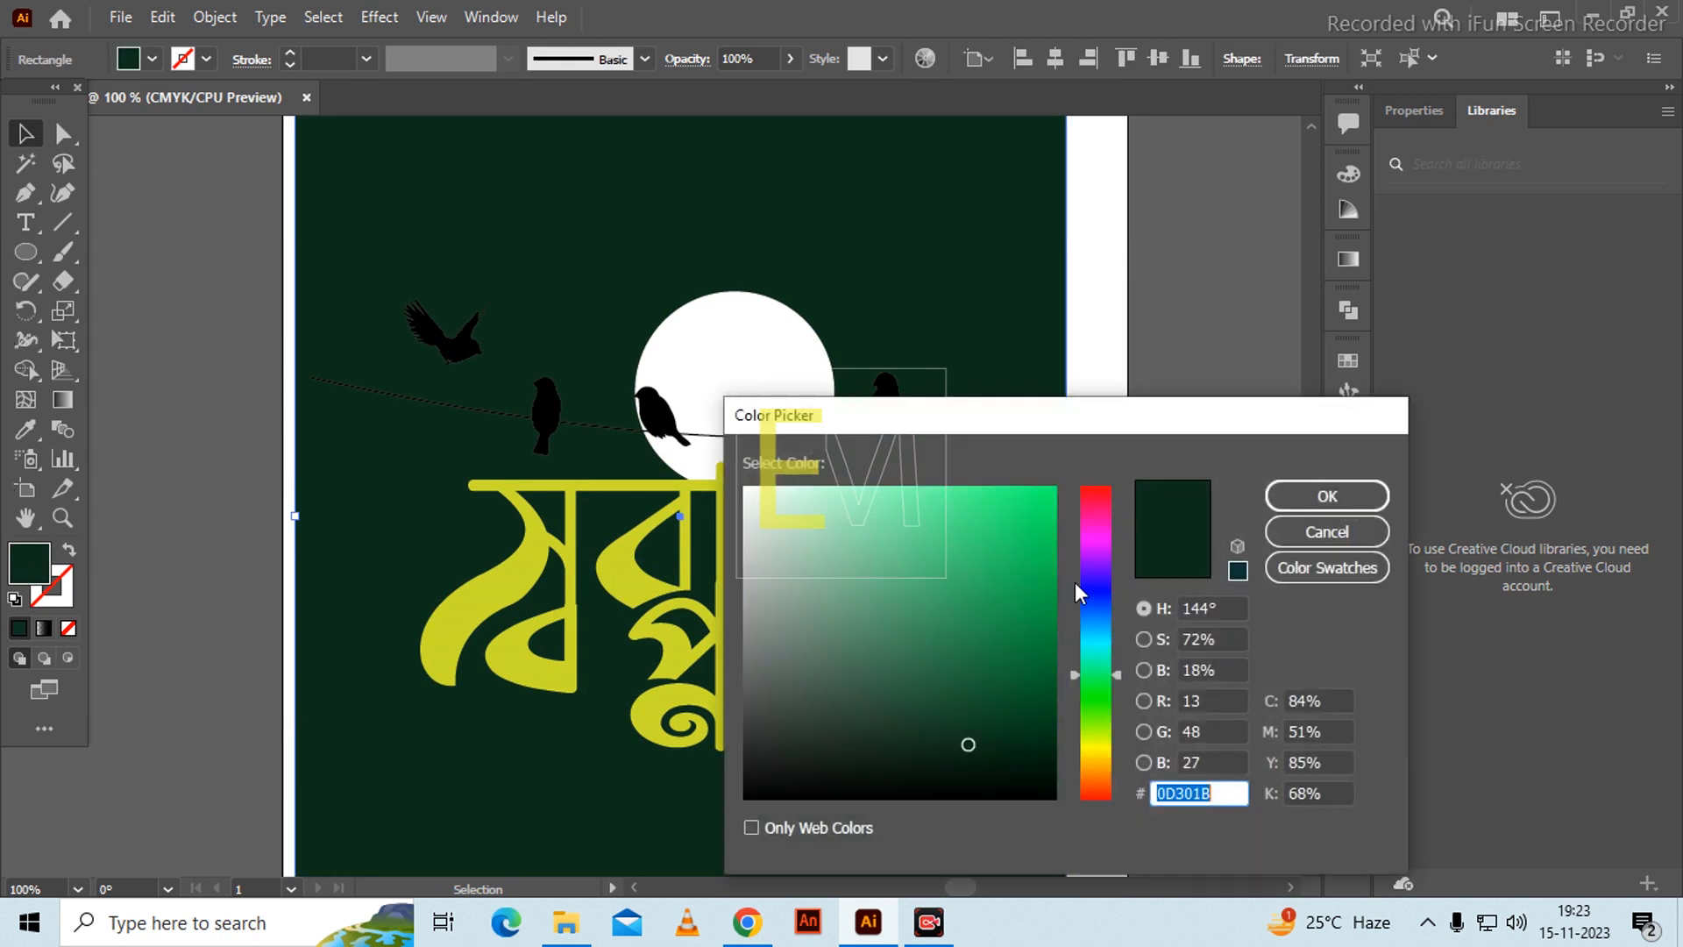
pyautogui.write('0F7237')
pyautogui.click(1313, 496)
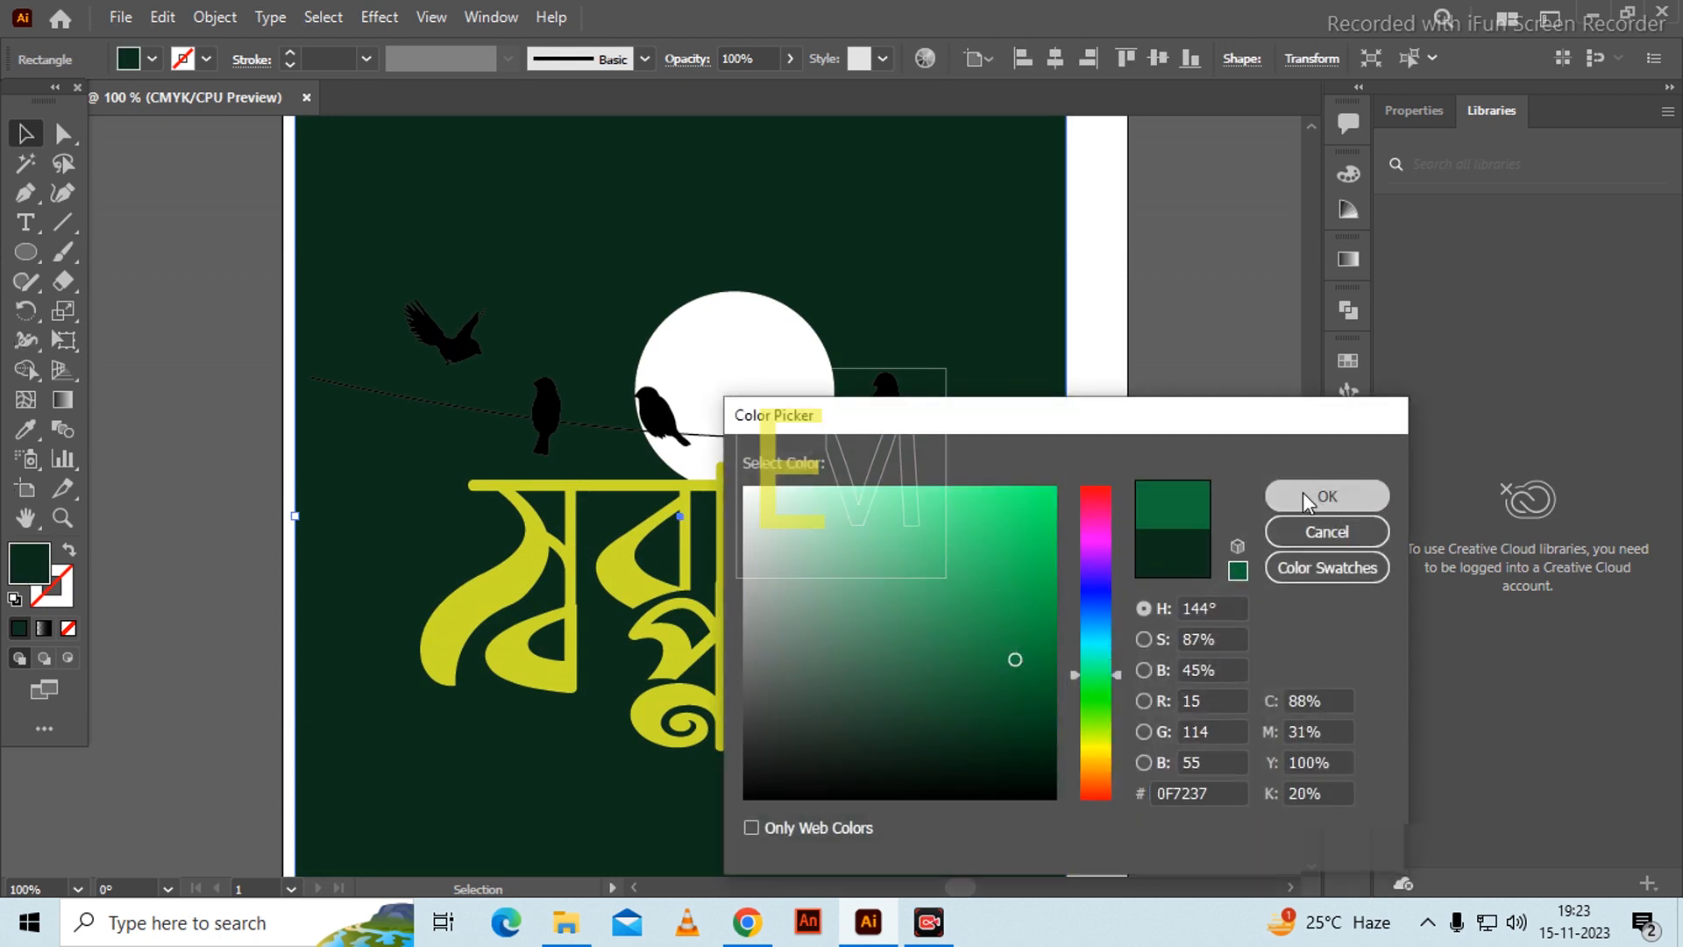
pyautogui.click(1150, 392)
pyautogui.scroll(-1, 1048, 447)
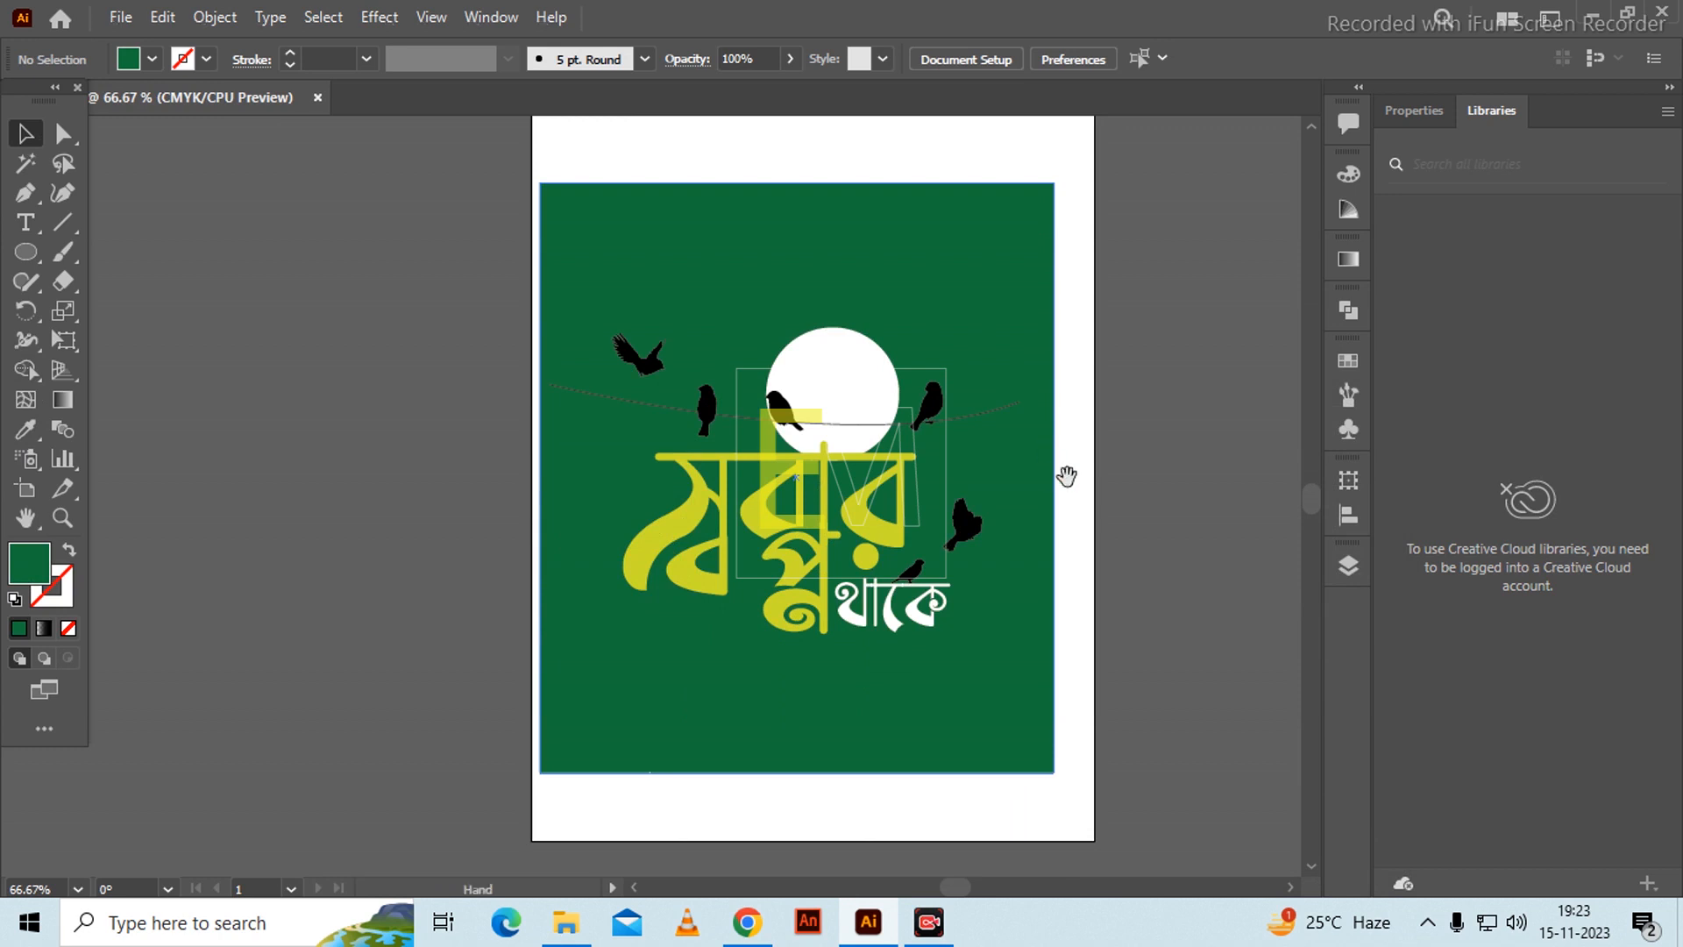
pyautogui.moveTo(1067, 473)
pyautogui.mouseDown()
pyautogui.moveTo(947, 504)
pyautogui.moveTo(1073, 497)
pyautogui.mouseUp()
pyautogui.scroll(1, 890, 513)
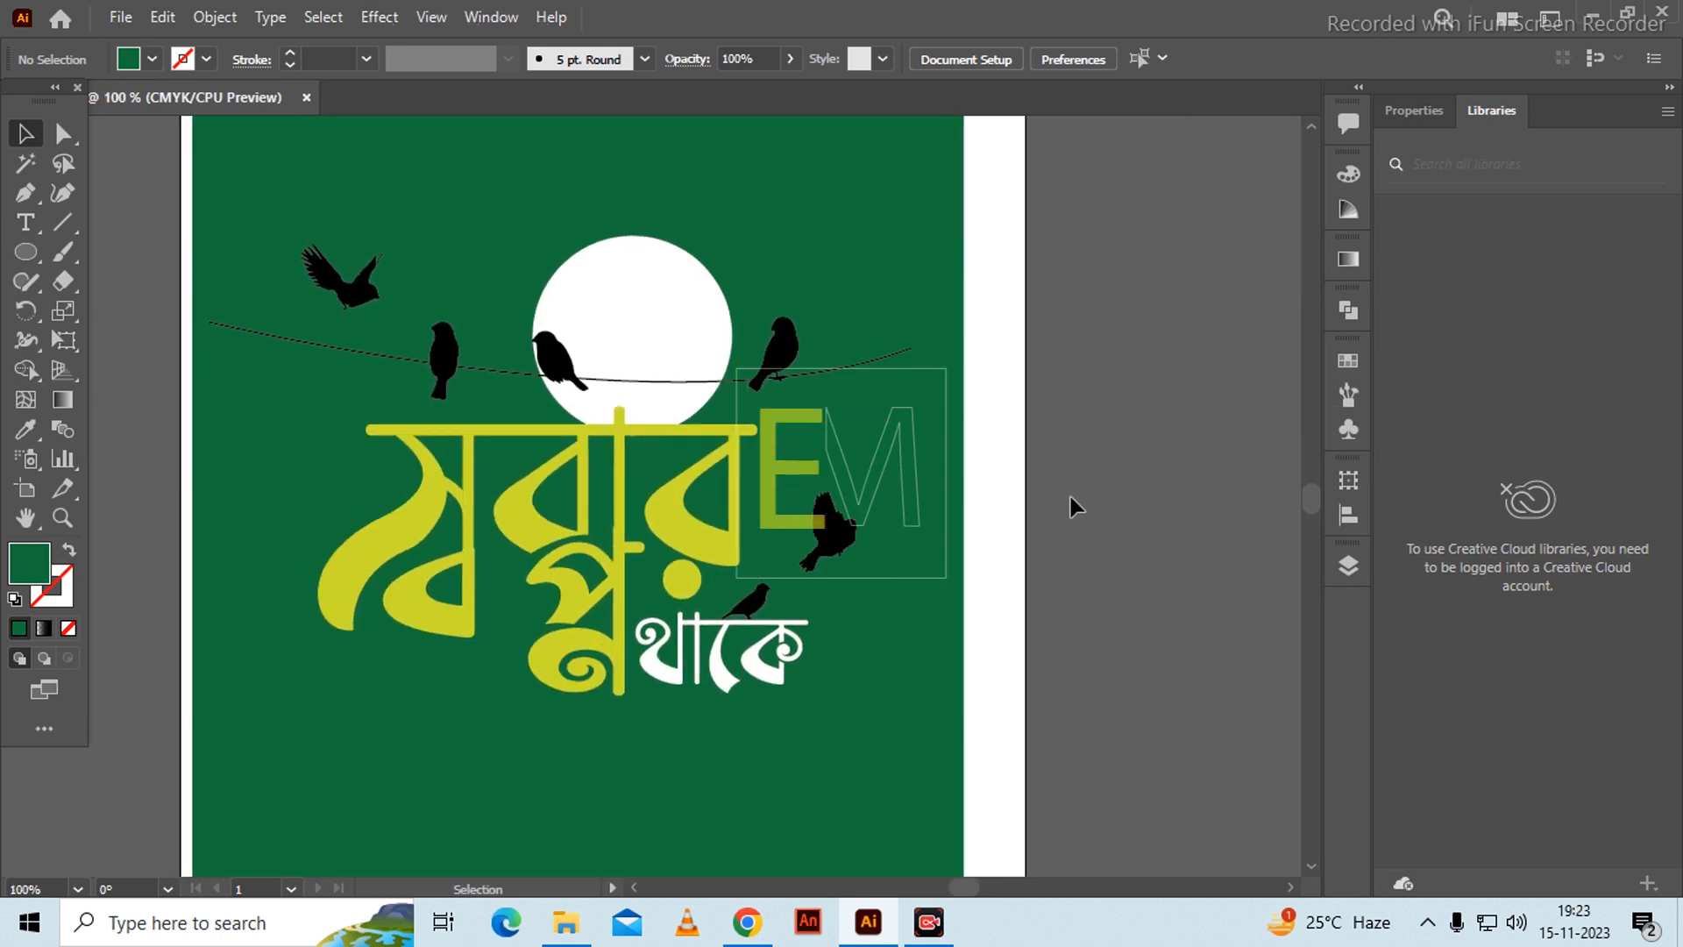